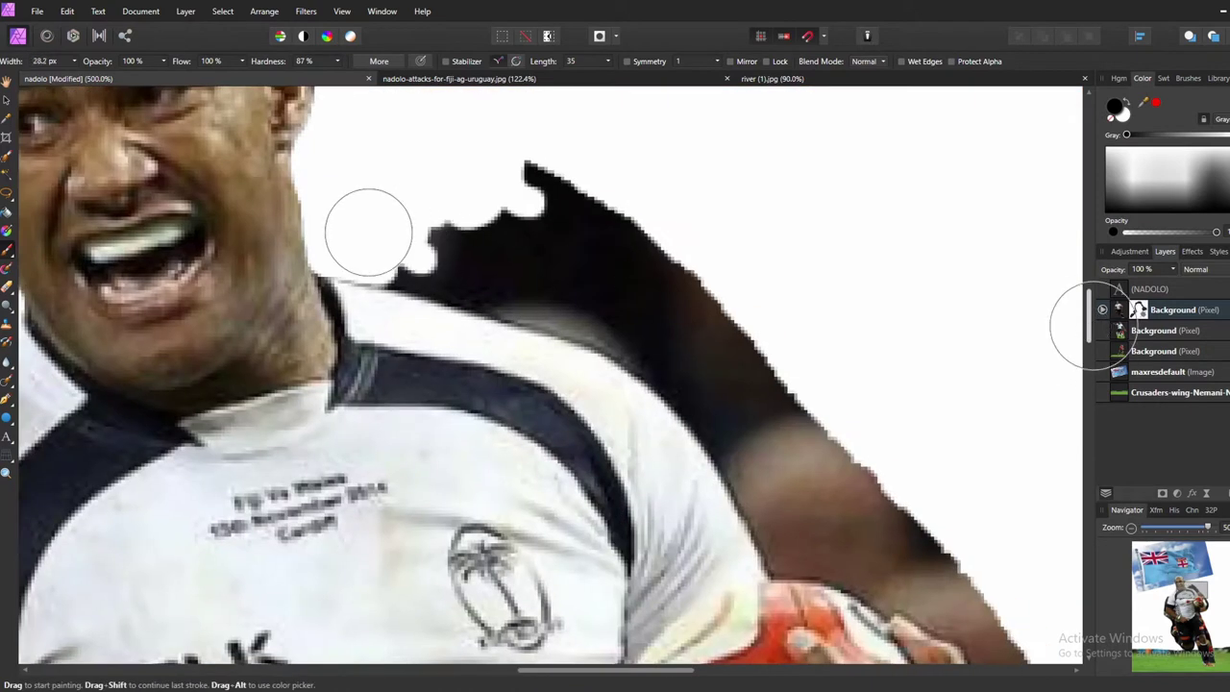
Step: Paint white over the dark fringes beside the shoulder and right of the ball hand
{"action": "left_click_drag", "start_coordinate": [368, 231], "coordinate": [626, 324]}
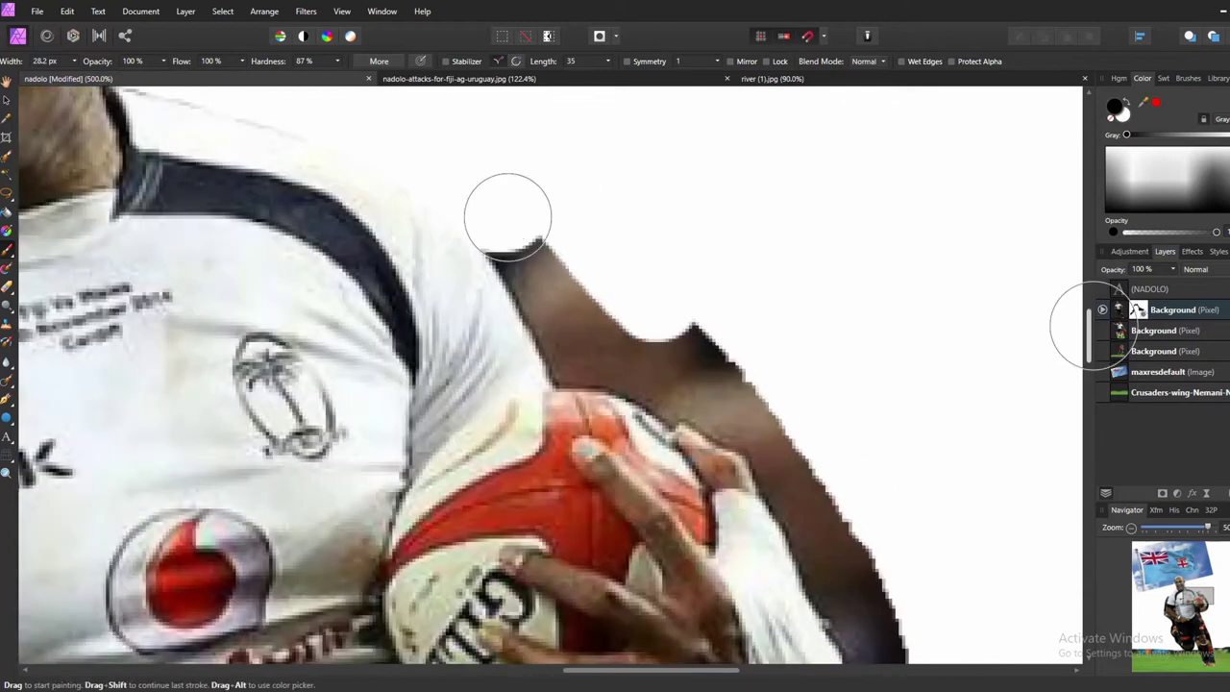
{"action": "mouse_move", "coordinate": [508, 214]}
{"action": "left_mouse_down"}
{"action": "mouse_move", "coordinate": [610, 354]}
{"action": "mouse_move", "coordinate": [736, 370]}
{"action": "left_mouse_up"}
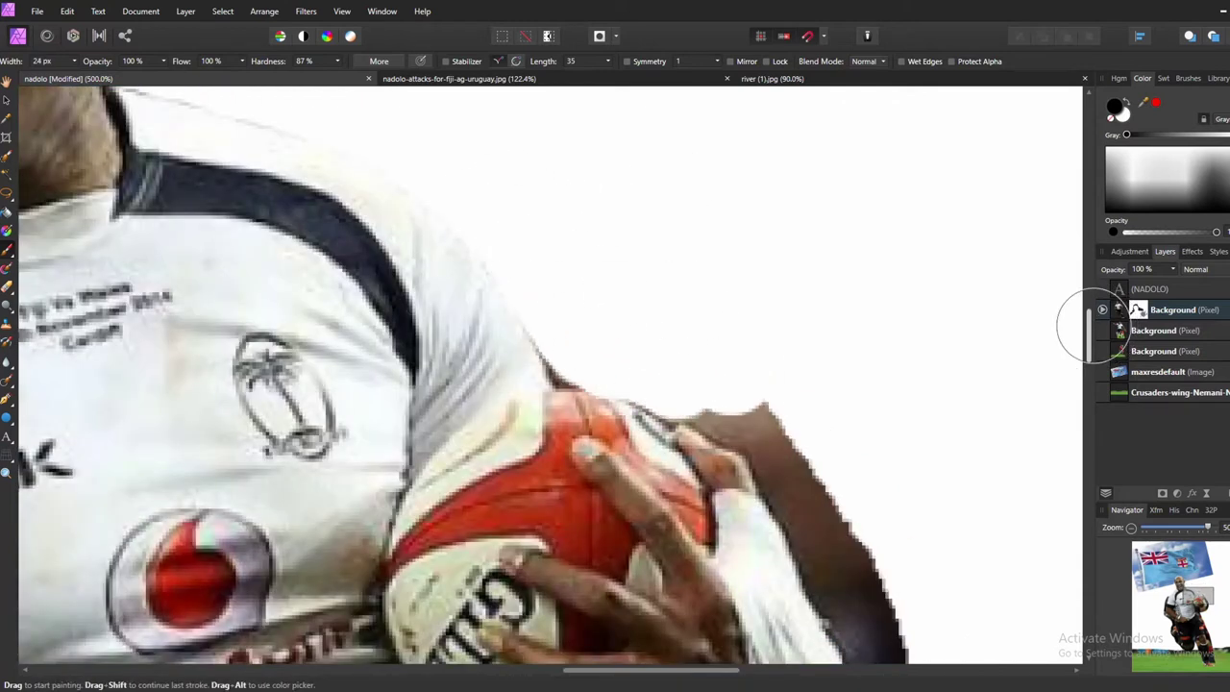
{"action": "left_click_drag", "start_coordinate": [731, 413], "coordinate": [817, 528]}
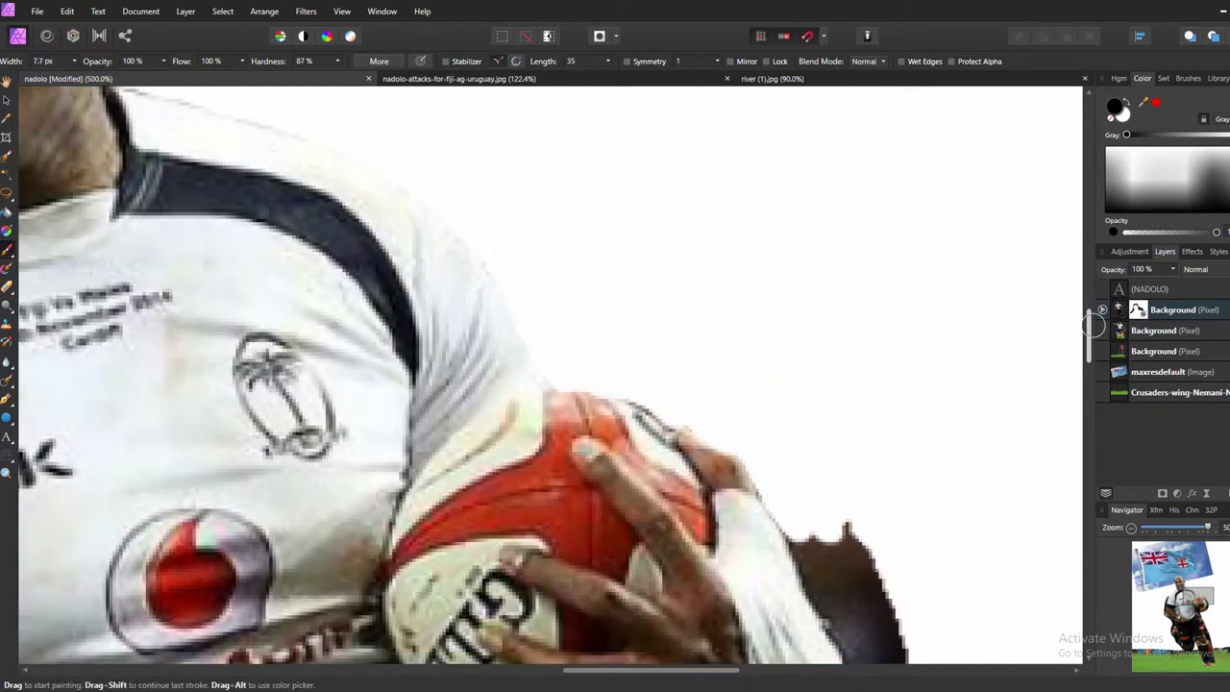
{"action": "mouse_move", "coordinate": [701, 361]}
{"action": "left_mouse_down"}
{"action": "mouse_move", "coordinate": [779, 447]}
{"action": "mouse_move", "coordinate": [763, 558]}
{"action": "left_mouse_up"}
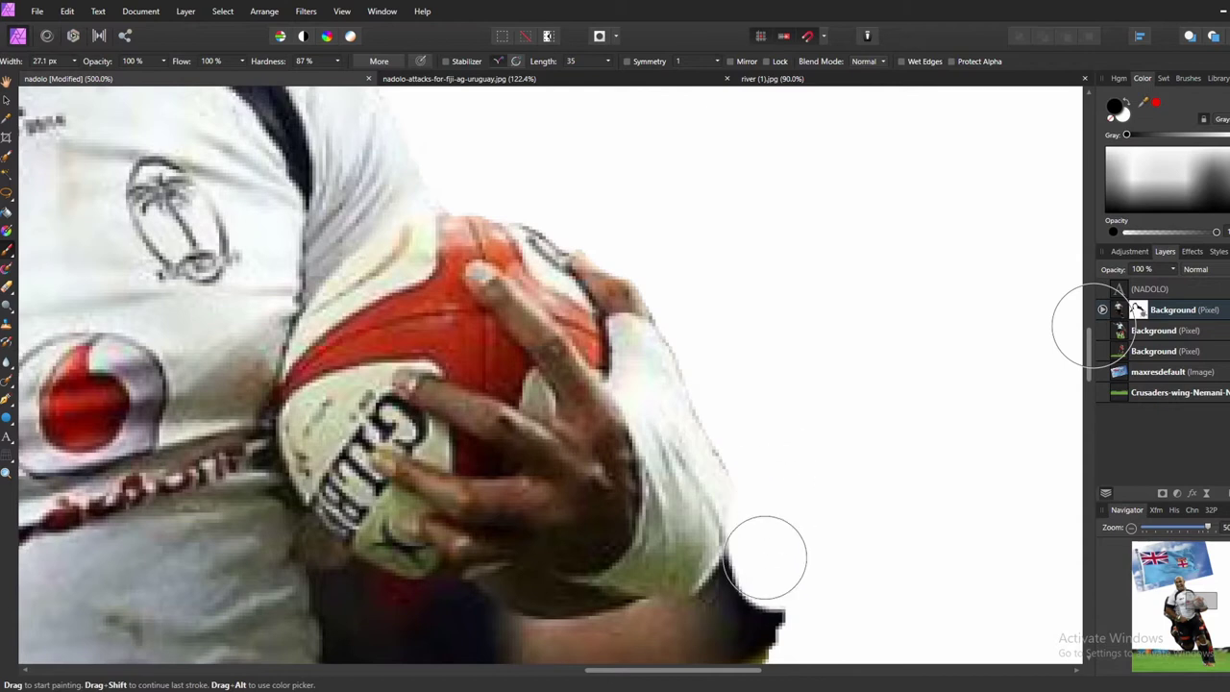
{"action": "scroll", "coordinate": [763, 558], "scroll_direction": "down", "scroll_amount": 3}
{"action": "mouse_move", "coordinate": [412, 475]}
{"action": "left_mouse_down"}
{"action": "mouse_move", "coordinate": [722, 407]}
{"action": "mouse_move", "coordinate": [432, 474]}
{"action": "left_mouse_up"}
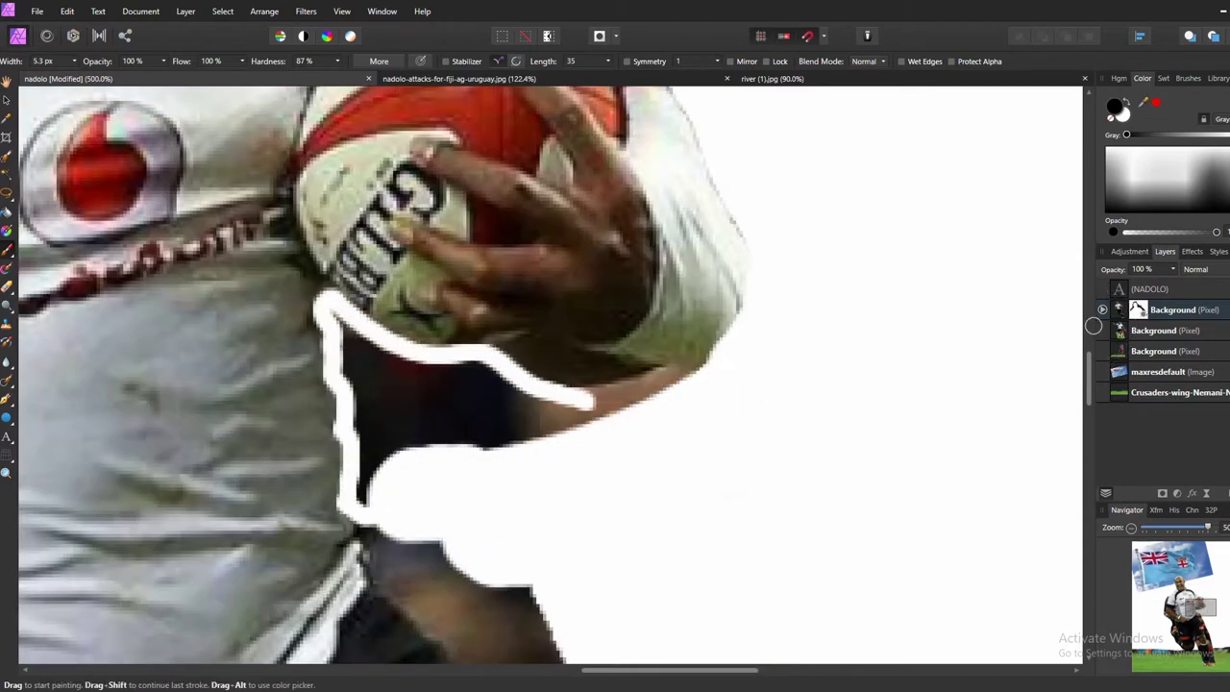
Step: Whiten the dark outline below the ball hand and down the legs
{"action": "mouse_move", "coordinate": [337, 317]}
{"action": "left_mouse_down"}
{"action": "mouse_move", "coordinate": [375, 500]}
{"action": "mouse_move", "coordinate": [591, 404]}
{"action": "left_mouse_up"}
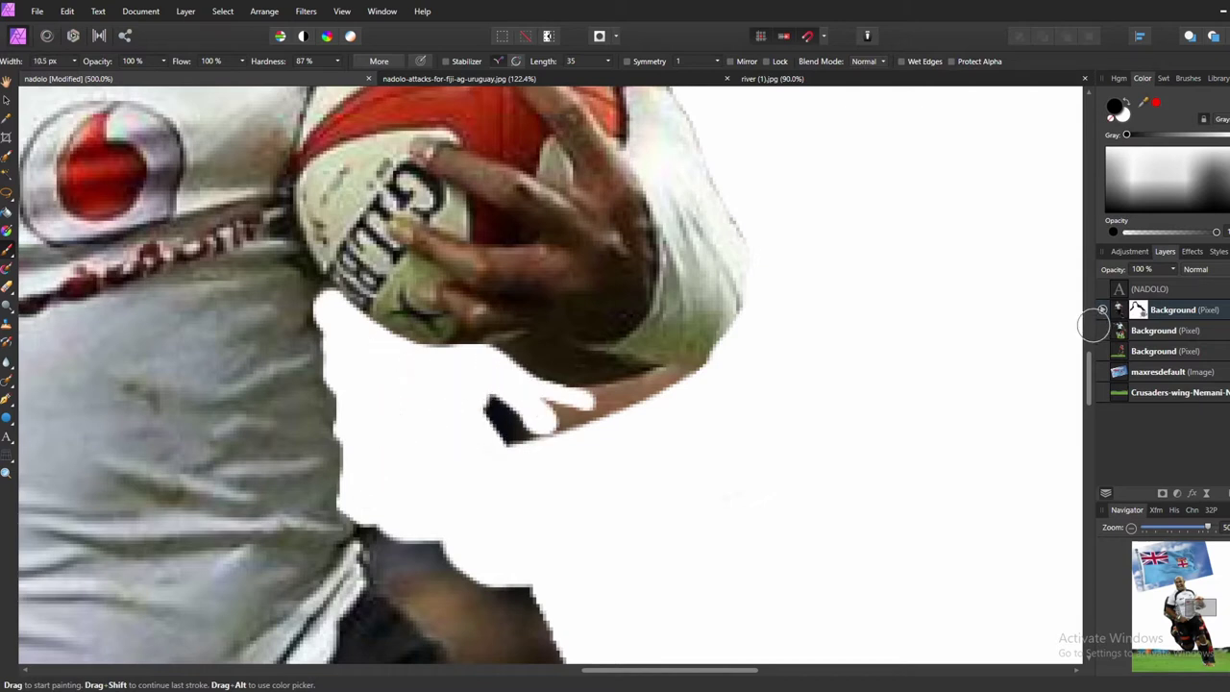
{"action": "scroll", "coordinate": [548, 375], "scroll_direction": "down", "scroll_amount": 3}
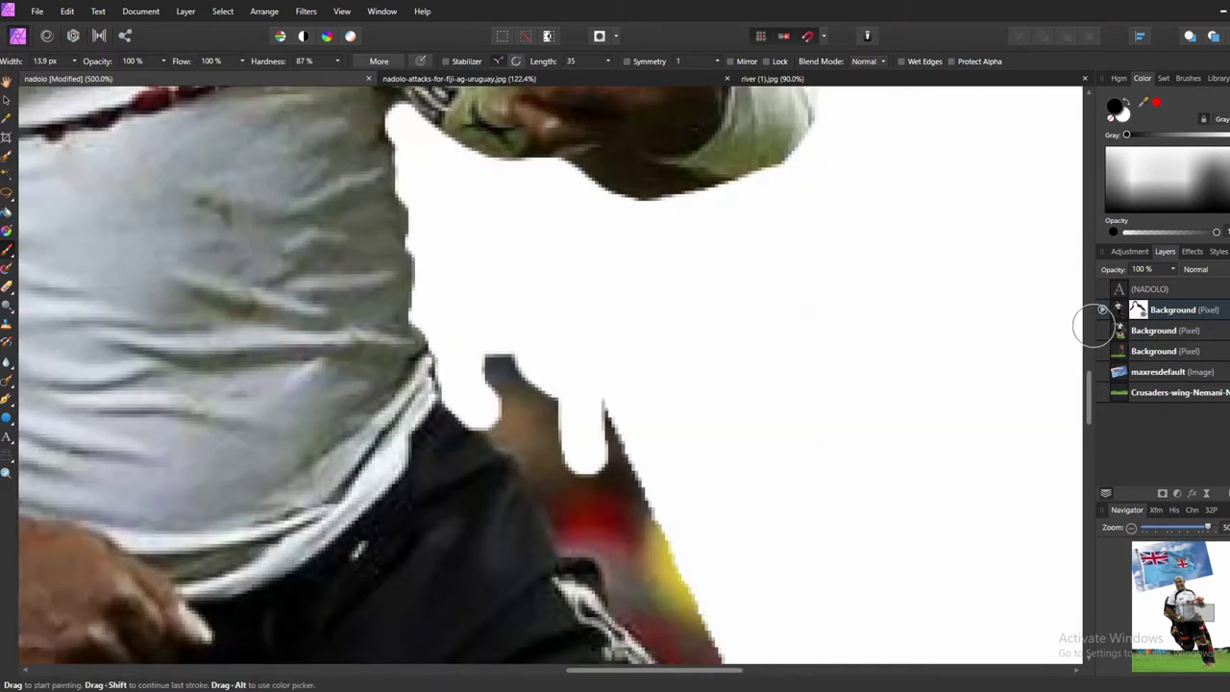
{"action": "mouse_move", "coordinate": [481, 384]}
{"action": "left_mouse_down"}
{"action": "mouse_move", "coordinate": [587, 557]}
{"action": "mouse_move", "coordinate": [615, 423]}
{"action": "mouse_move", "coordinate": [663, 567]}
{"action": "left_mouse_up"}
{"action": "scroll", "coordinate": [548, 375], "scroll_direction": "down", "scroll_amount": 3}
{"action": "mouse_move", "coordinate": [524, 289]}
{"action": "left_mouse_down"}
{"action": "mouse_move", "coordinate": [596, 423]}
{"action": "mouse_move", "coordinate": [591, 543]}
{"action": "left_mouse_up"}
{"action": "scroll", "coordinate": [548, 375], "scroll_direction": "down", "scroll_amount": 3}
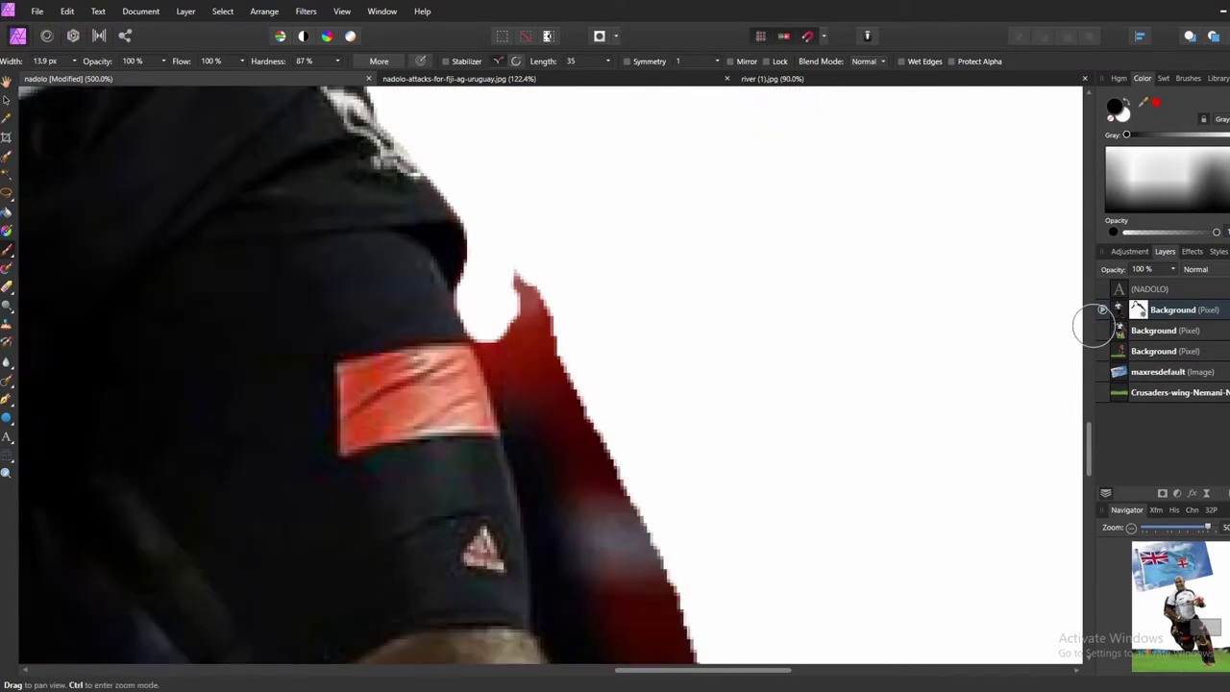
{"action": "mouse_move", "coordinate": [510, 279]}
{"action": "left_mouse_down"}
{"action": "mouse_move", "coordinate": [558, 639]}
{"action": "mouse_move", "coordinate": [615, 634]}
{"action": "left_mouse_up"}
Step: Enlarge the brush and keep whitening dark fringes along the lower legs above the grass
{"action": "scroll", "coordinate": [548, 375], "scroll_direction": "down", "scroll_amount": 3}
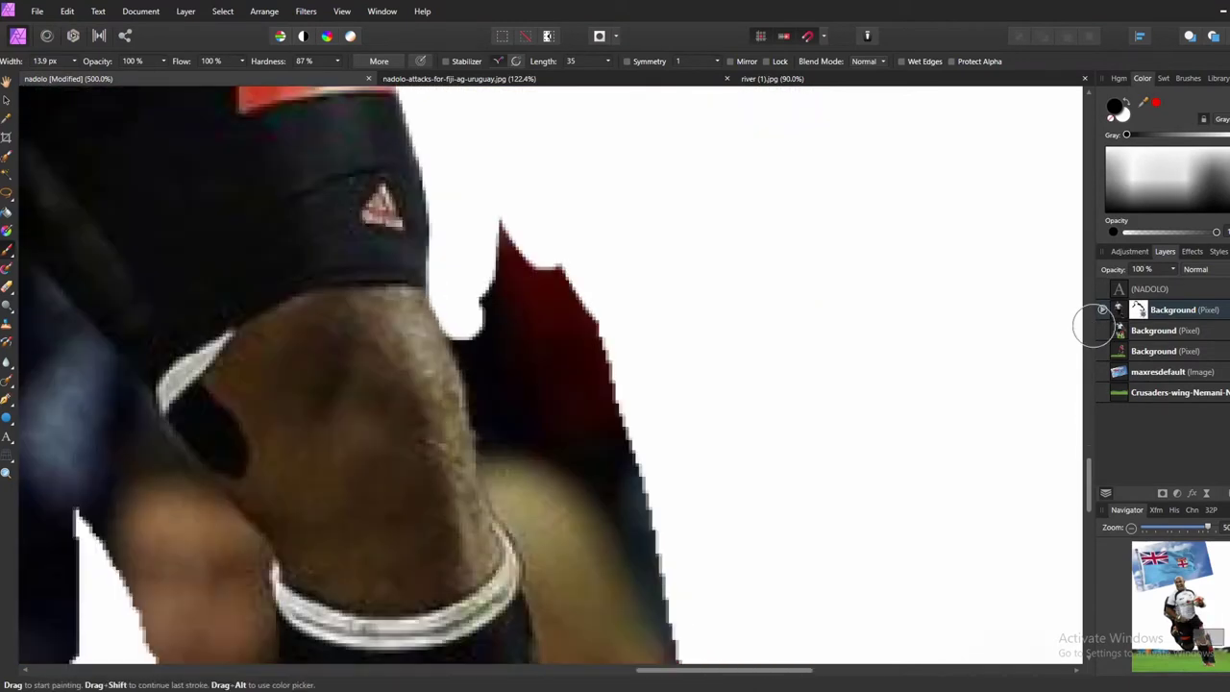
{"action": "left_click_drag", "start_coordinate": [452, 278], "coordinate": [548, 596]}
{"action": "scroll", "coordinate": [552, 467], "scroll_direction": "down", "scroll_amount": 3}
{"action": "key", "text": "bracketright"}
{"action": "key", "text": "bracketright"}
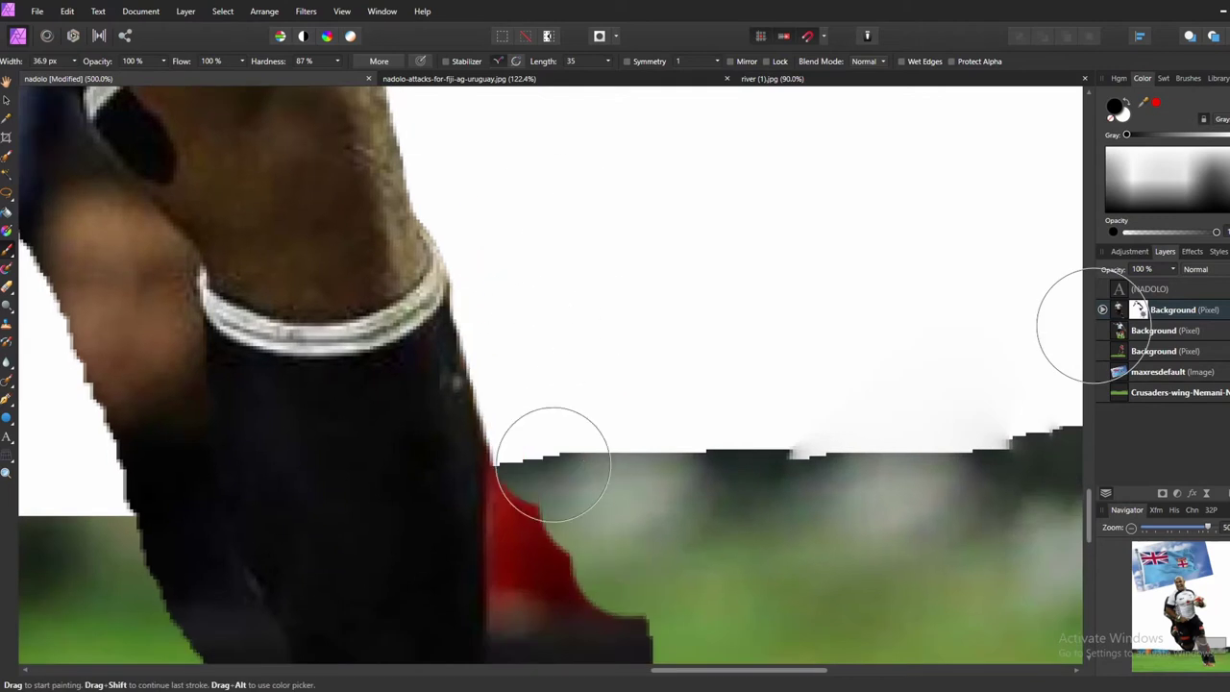
{"action": "scroll", "coordinate": [481, 336], "scroll_direction": "down", "scroll_amount": 3}
{"action": "left_click_drag", "start_coordinate": [434, 263], "coordinate": [607, 447]}
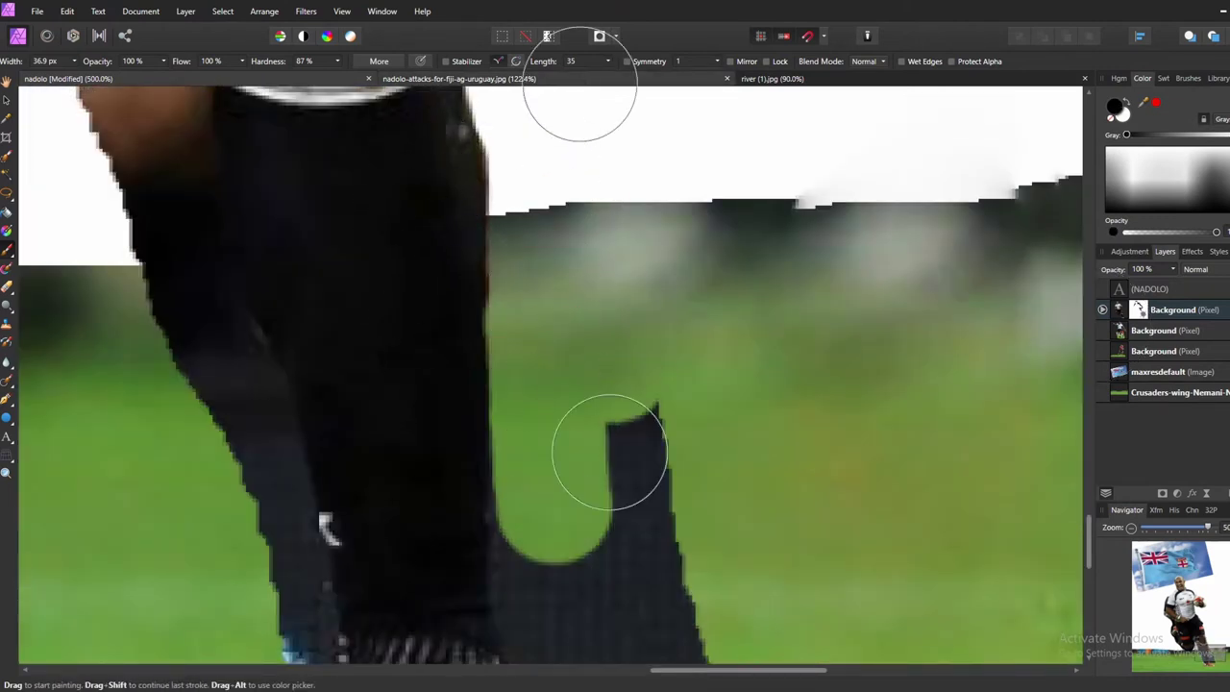
{"action": "scroll", "coordinate": [576, 385], "scroll_direction": "down", "scroll_amount": 3}
{"action": "left_click_drag", "start_coordinate": [536, 252], "coordinate": [586, 464]}
Step: Repaint the dark fringes around the boot and sock in green with a smaller brush
{"action": "left_click_drag", "start_coordinate": [692, 480], "coordinate": [702, 615]}
{"action": "left_click_drag", "start_coordinate": [183, 134], "coordinate": [288, 577]}
{"action": "key", "text": "bracketleft"}
{"action": "key", "text": "bracketleft"}
{"action": "key", "text": "bracketleft"}
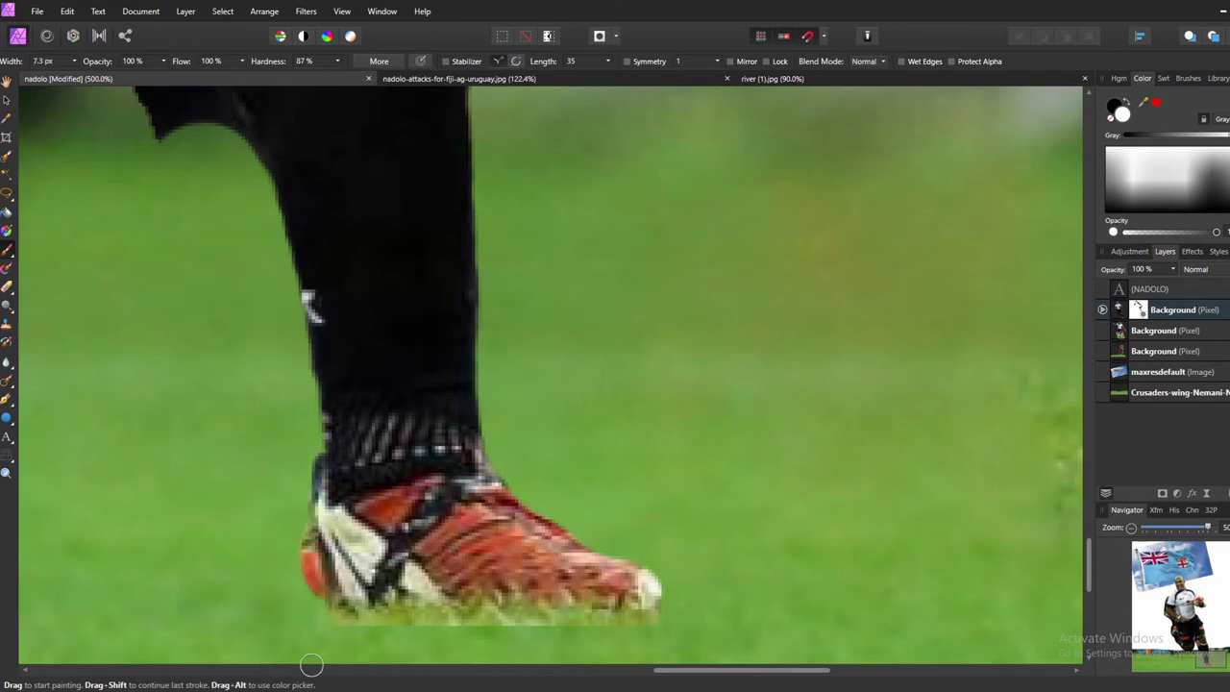
{"action": "scroll", "coordinate": [311, 666], "scroll_direction": "down", "scroll_amount": 3}
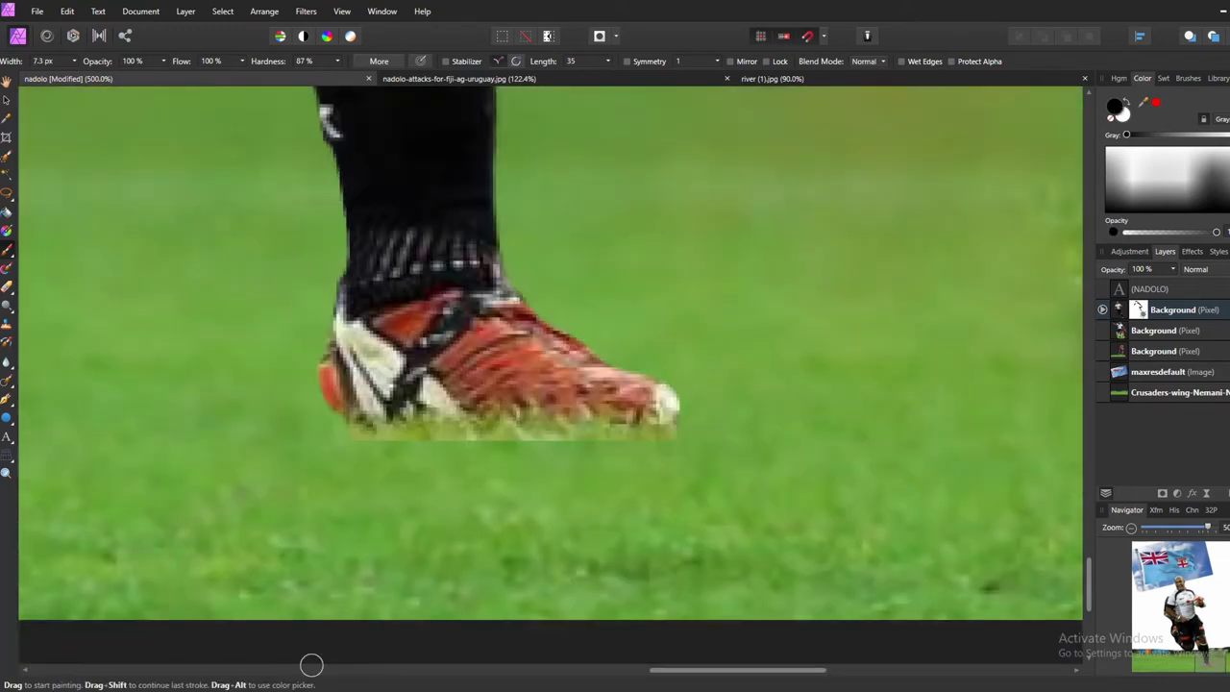
{"action": "scroll", "coordinate": [311, 665], "scroll_direction": "up", "scroll_amount": 5}
Step: With a larger brush, paint white from the shorts up along the thigh
{"action": "scroll", "coordinate": [413, 663], "scroll_direction": "up", "scroll_amount": 5}
{"action": "key", "text": "bracketright"}
{"action": "key", "text": "bracketright"}
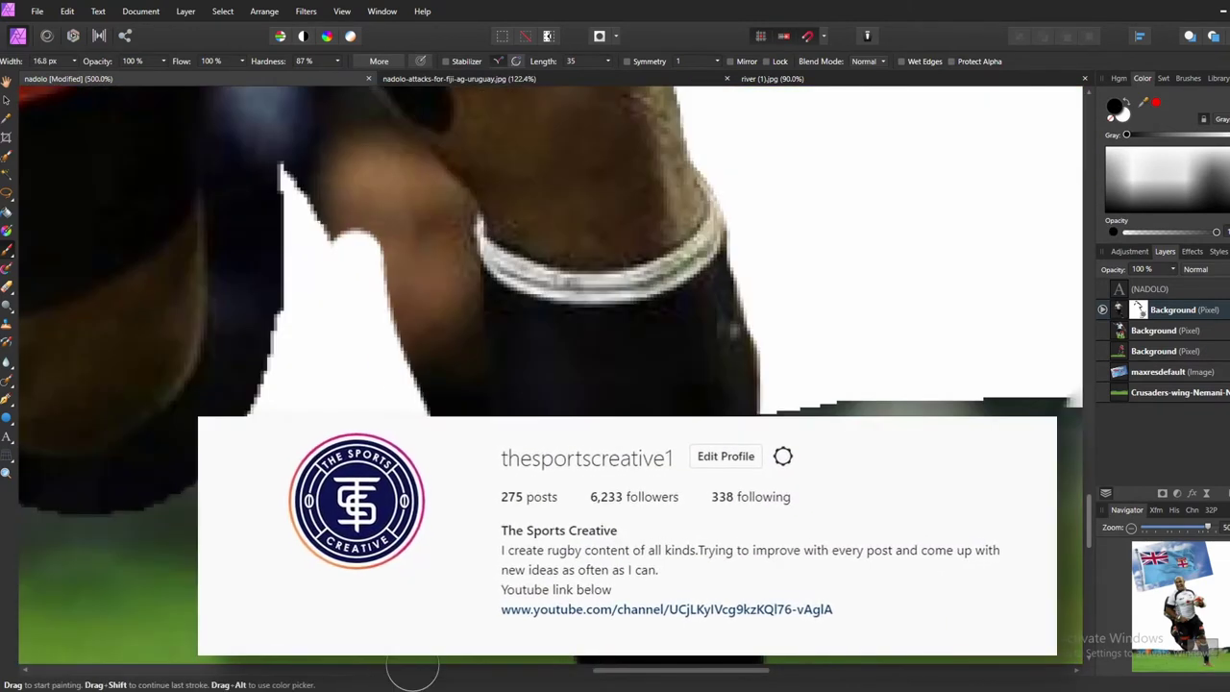
{"action": "key", "text": "bracketright"}
{"action": "left_click_drag", "start_coordinate": [442, 385], "coordinate": [341, 163]}
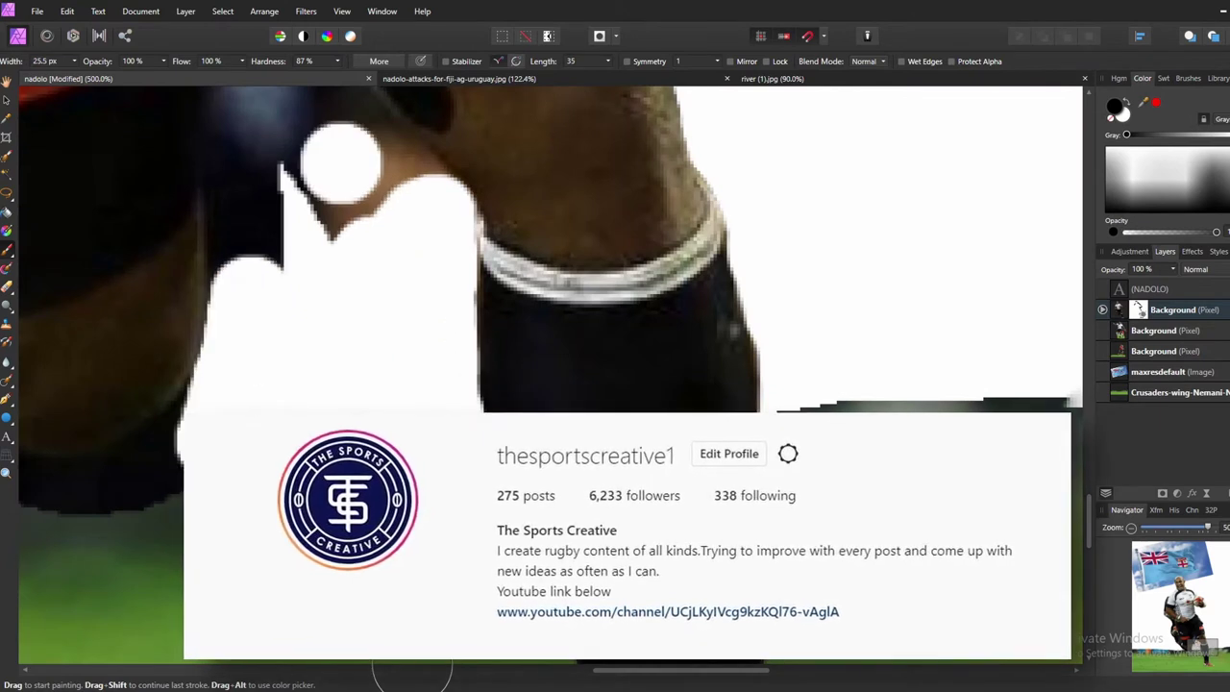
{"action": "scroll", "coordinate": [413, 673], "scroll_direction": "up", "scroll_amount": 5}
{"action": "scroll", "coordinate": [413, 673], "scroll_direction": "up", "scroll_amount": 3}
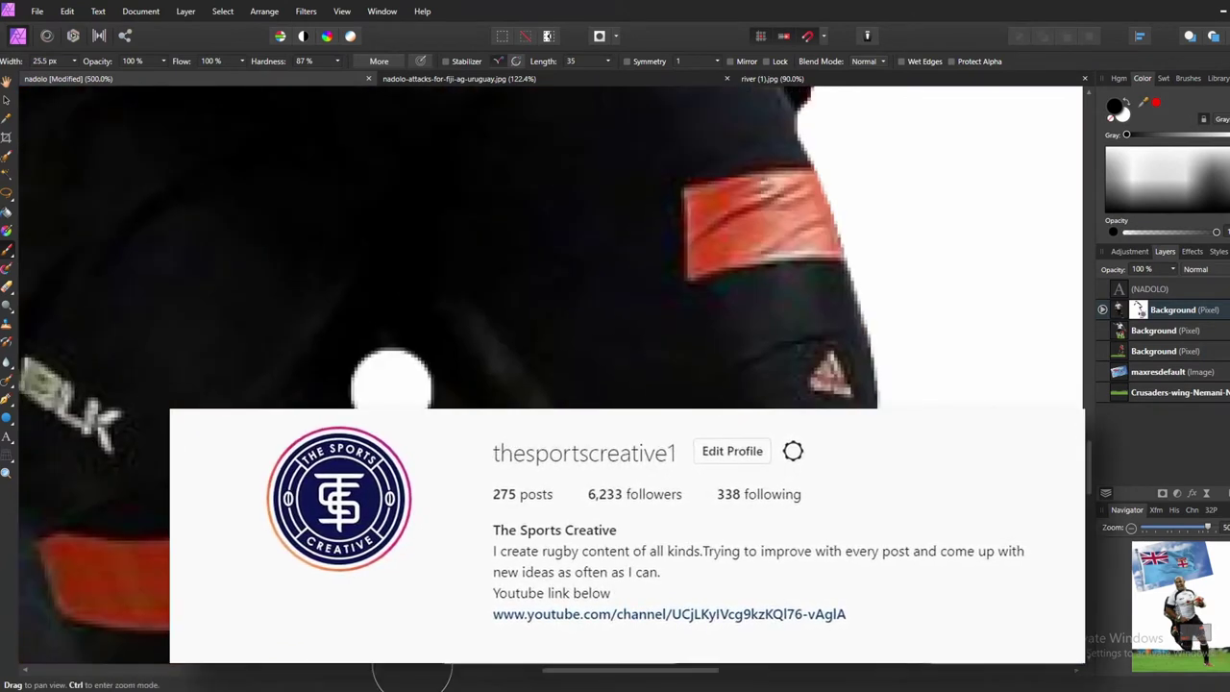
{"action": "scroll", "coordinate": [413, 673], "scroll_direction": "down", "scroll_amount": 3}
Step: Check the player at 100%, then at 400% whiten the dark area left of the jersey
{"action": "key", "text": "ctrl+1"}
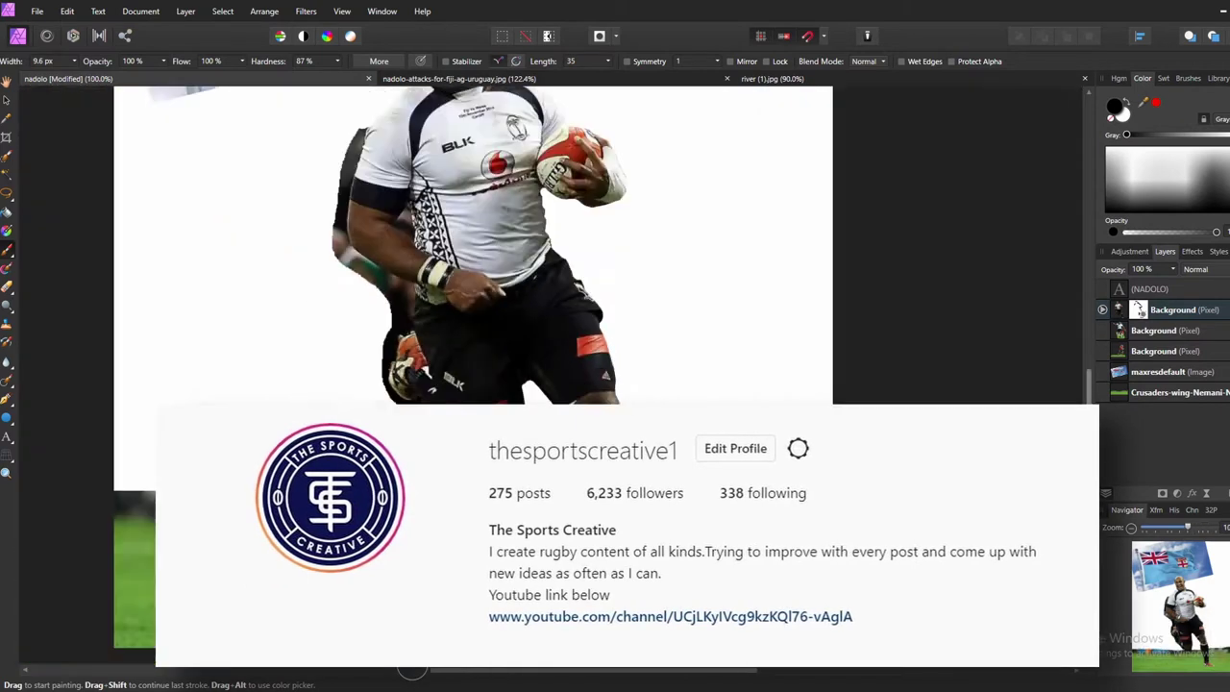
{"action": "key", "text": "ctrl+4"}
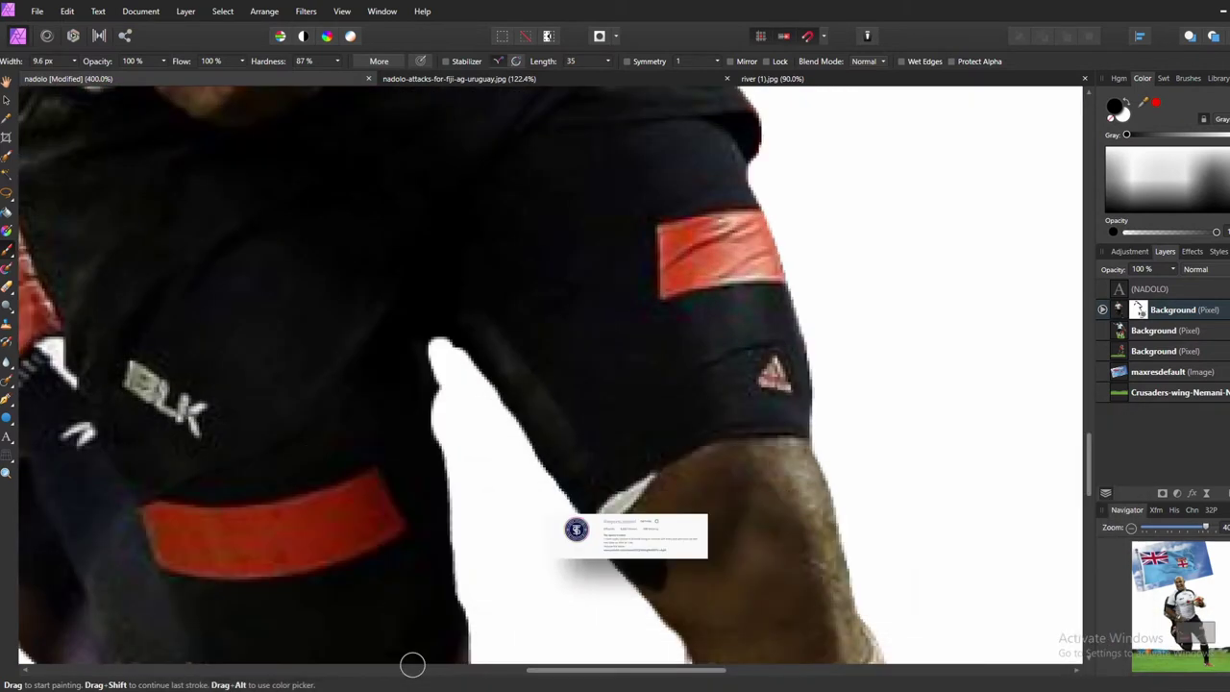
{"action": "scroll", "coordinate": [412, 664], "scroll_direction": "down", "scroll_amount": 1}
{"action": "scroll", "coordinate": [412, 665], "scroll_direction": "down", "scroll_amount": 1}
{"action": "scroll", "coordinate": [412, 664], "scroll_direction": "up", "scroll_amount": 1}
{"action": "scroll", "coordinate": [412, 665], "scroll_direction": "up", "scroll_amount": 1}
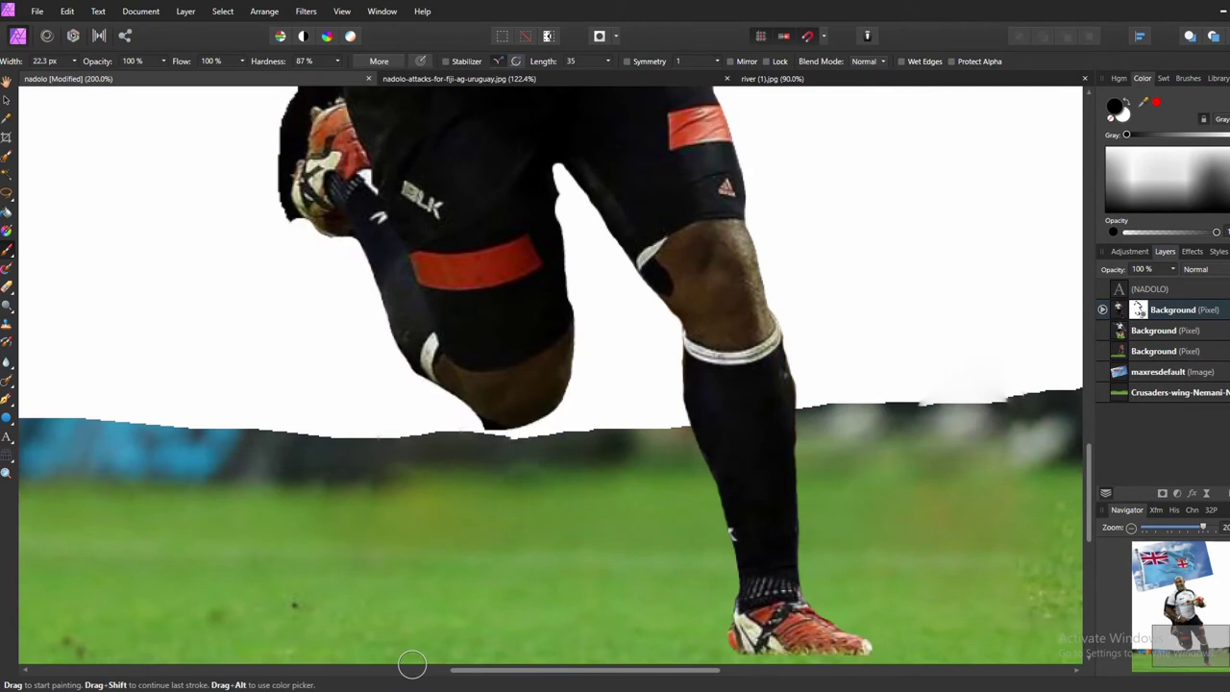
{"action": "scroll", "coordinate": [413, 664], "scroll_direction": "up", "scroll_amount": 2}
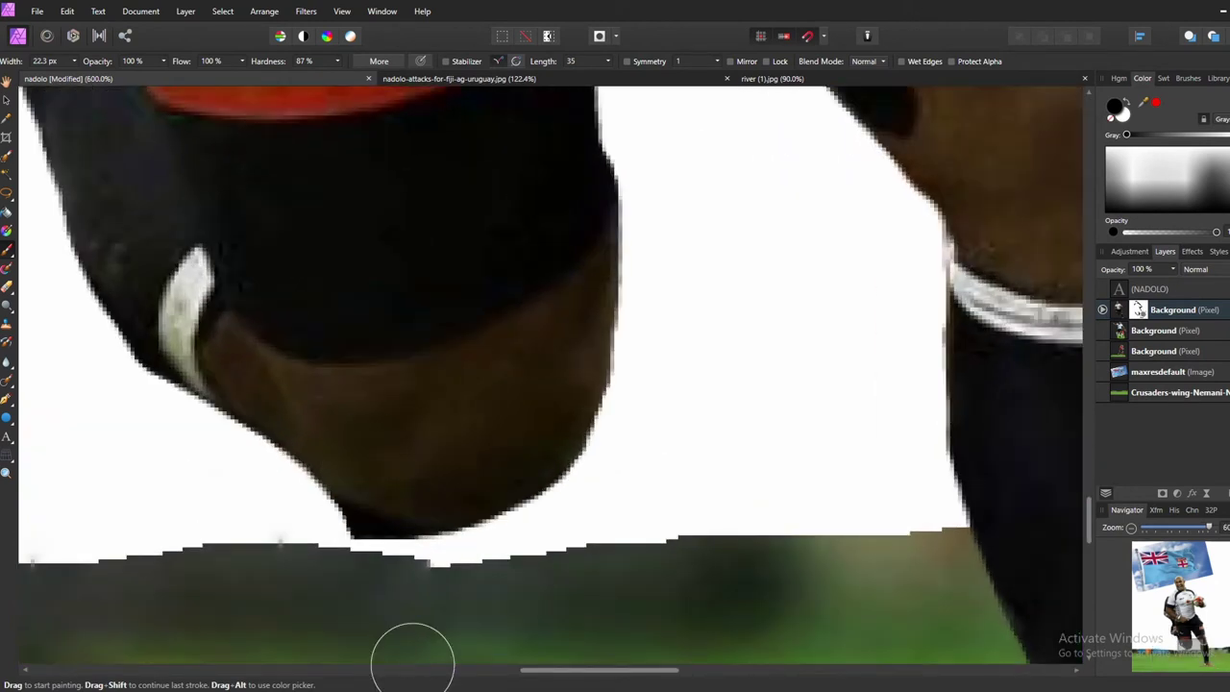
{"action": "scroll", "coordinate": [412, 664], "scroll_direction": "up", "scroll_amount": 2}
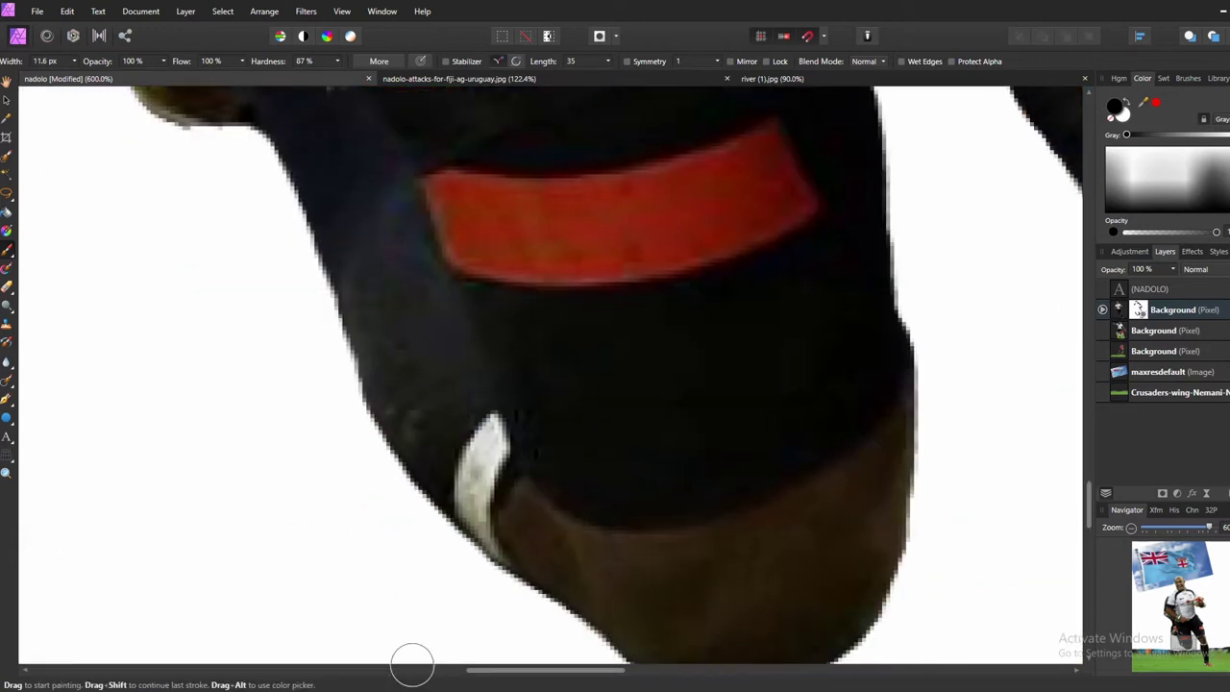
{"action": "scroll", "coordinate": [412, 664], "scroll_direction": "up", "scroll_amount": 3}
{"action": "scroll", "coordinate": [413, 664], "scroll_direction": "up", "scroll_amount": 3}
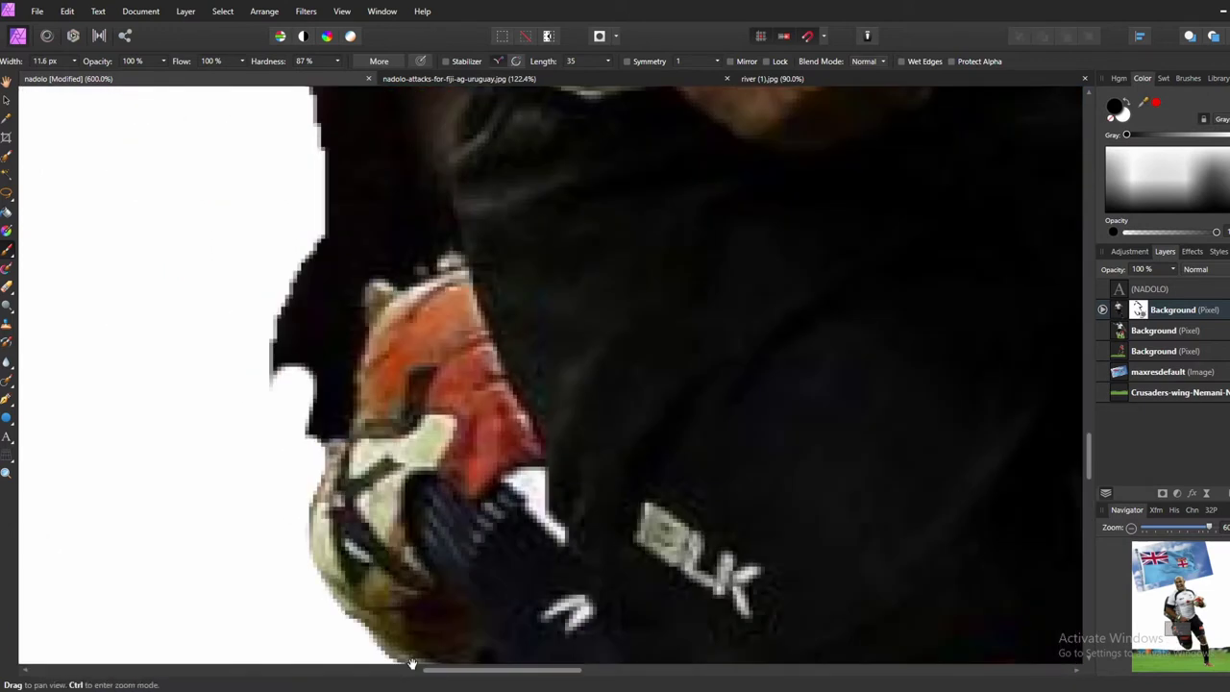
{"action": "scroll", "coordinate": [413, 665], "scroll_direction": "up", "scroll_amount": 1}
{"action": "mouse_move", "coordinate": [341, 480]}
{"action": "left_mouse_down"}
{"action": "mouse_move", "coordinate": [336, 423]}
{"action": "mouse_move", "coordinate": [413, 413]}
{"action": "mouse_move", "coordinate": [418, 163]}
{"action": "mouse_move", "coordinate": [341, 361]}
{"action": "left_mouse_up"}
Step: Paint white beside the forearm and along the jersey edge with a brush of about 6 px
{"action": "scroll", "coordinate": [340, 362], "scroll_direction": "up", "scroll_amount": 3}
{"action": "left_click_drag", "start_coordinate": [343, 234], "coordinate": [404, 288]}
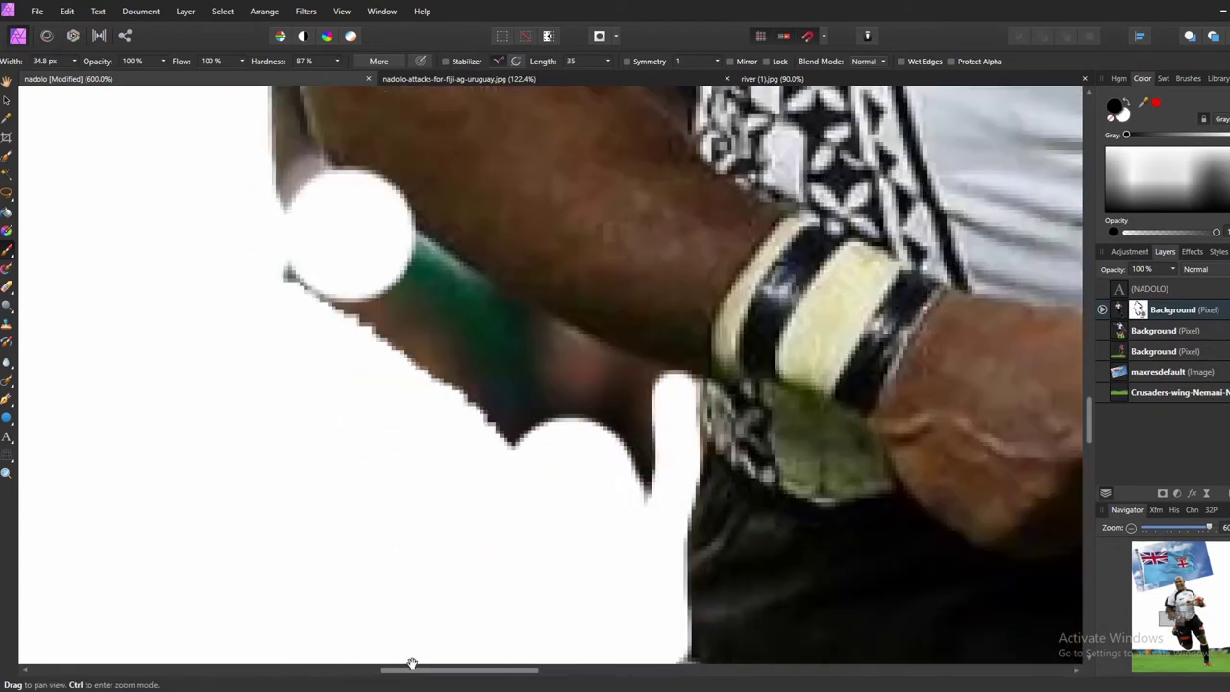
{"action": "key", "text": "bracketleft"}
{"action": "key", "text": "bracketleft"}
{"action": "key", "text": "bracketleft"}
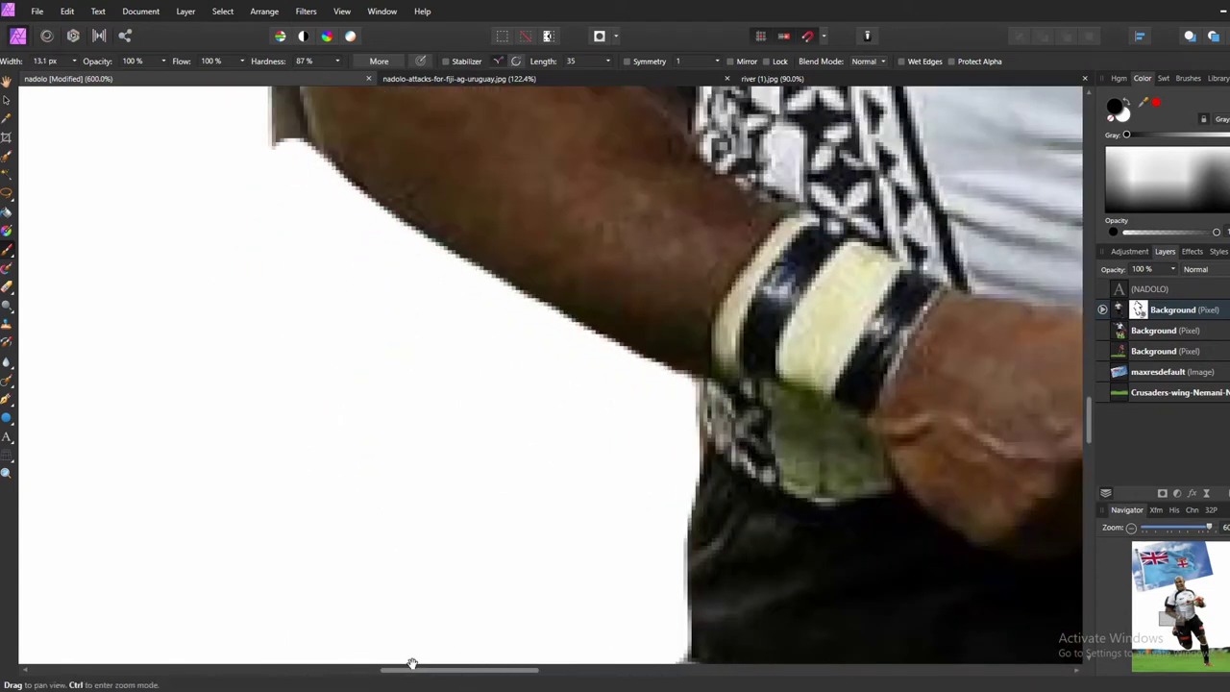
{"action": "scroll", "coordinate": [413, 665], "scroll_direction": "up", "scroll_amount": 3}
{"action": "scroll", "coordinate": [412, 665], "scroll_direction": "left", "scroll_amount": 2}
{"action": "left_click_drag", "start_coordinate": [769, 307], "coordinate": [721, 480]}
{"action": "key", "text": "bracketleft"}
{"action": "key", "text": "bracketleft"}
{"action": "mouse_move", "coordinate": [703, 432]}
{"action": "left_mouse_down"}
{"action": "mouse_move", "coordinate": [758, 336]}
{"action": "mouse_move", "coordinate": [783, 522]}
{"action": "mouse_move", "coordinate": [673, 437]}
{"action": "left_mouse_up"}
Step: Cover the dark shoulder edge with white using a 20 px brush
{"action": "scroll", "coordinate": [412, 664], "scroll_direction": "down", "scroll_amount": 3}
{"action": "key", "text": "bracketright"}
{"action": "key", "text": "bracketright"}
{"action": "key", "text": "bracketright"}
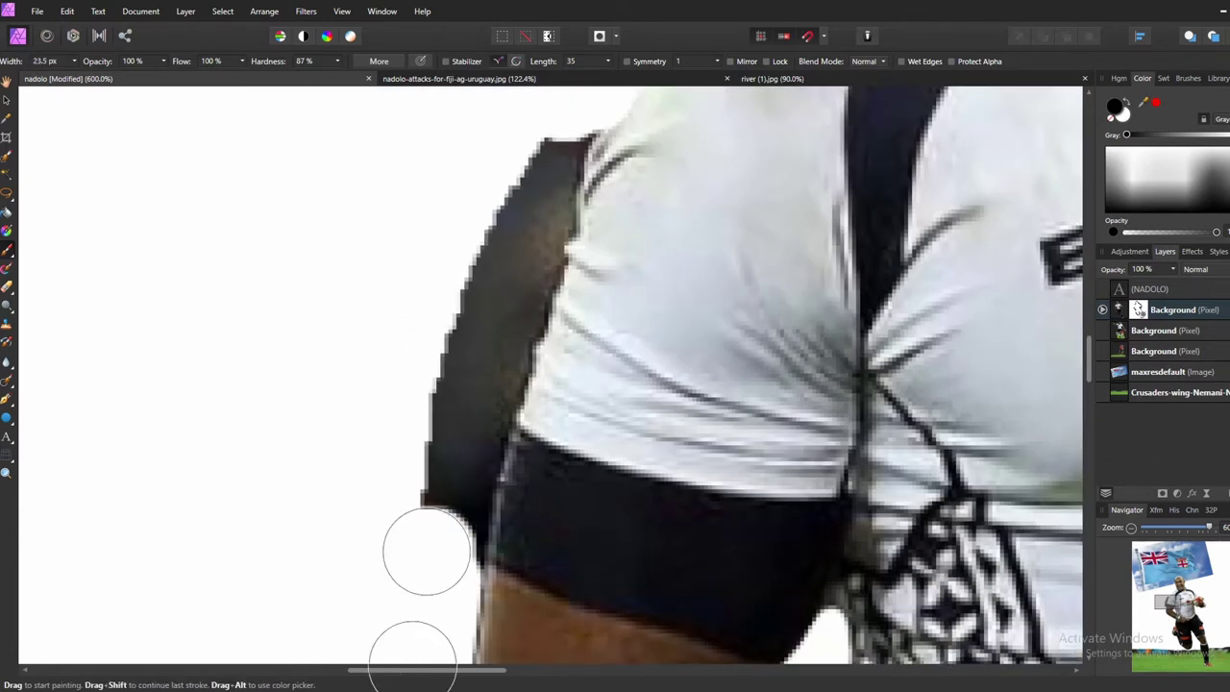
{"action": "left_click_drag", "start_coordinate": [426, 549], "coordinate": [567, 154]}
{"action": "scroll", "coordinate": [412, 664], "scroll_direction": "down", "scroll_amount": 5}
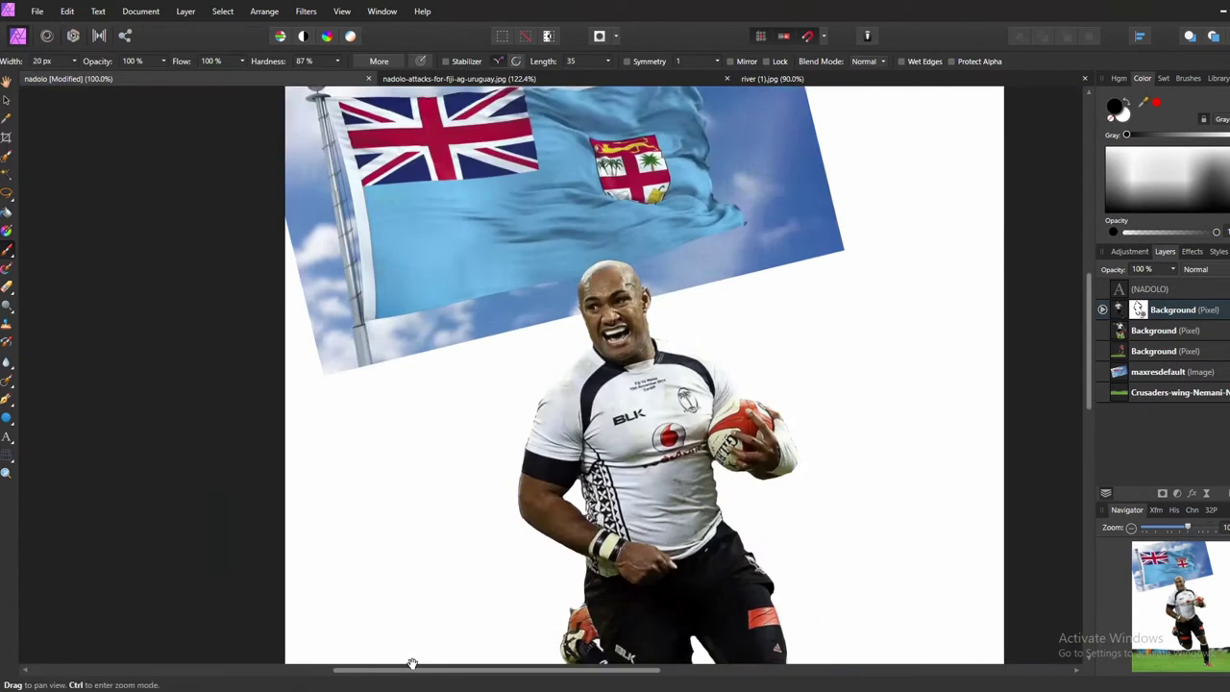
Step: Add a mask to the grass photo layer and softly fade its top edge into white
{"action": "scroll", "coordinate": [413, 665], "scroll_direction": "up", "scroll_amount": 2}
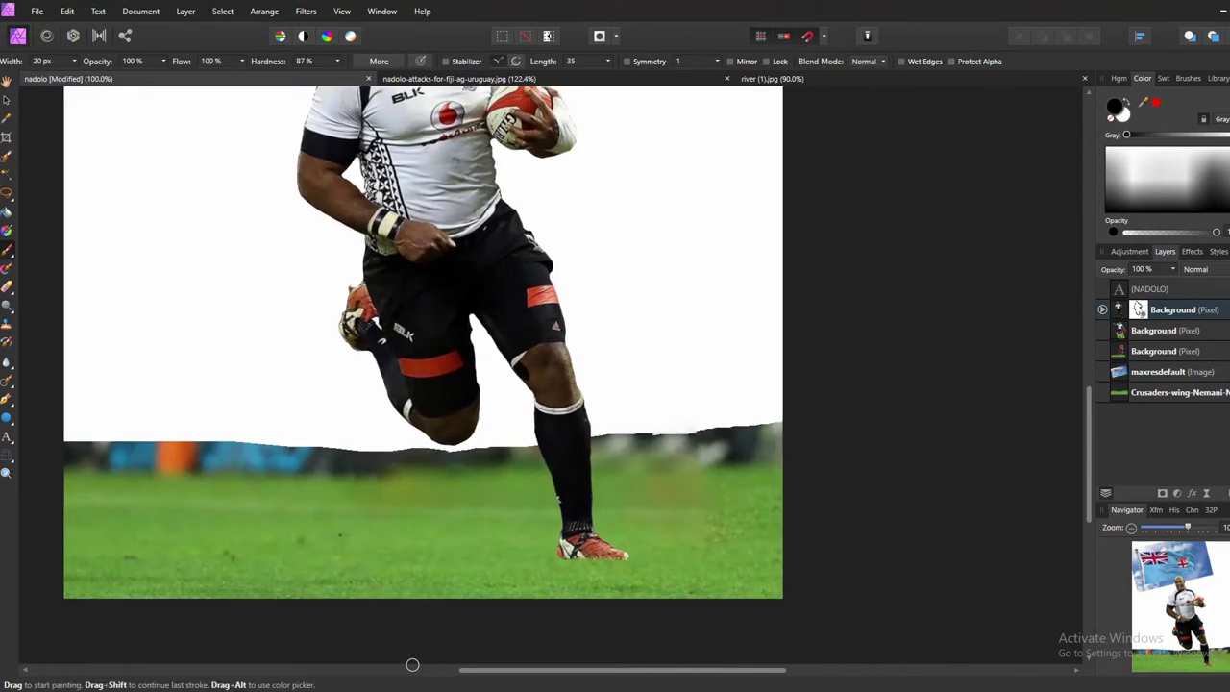
{"action": "left_click", "coordinate": [1177, 392]}
{"action": "left_click", "coordinate": [1162, 492]}
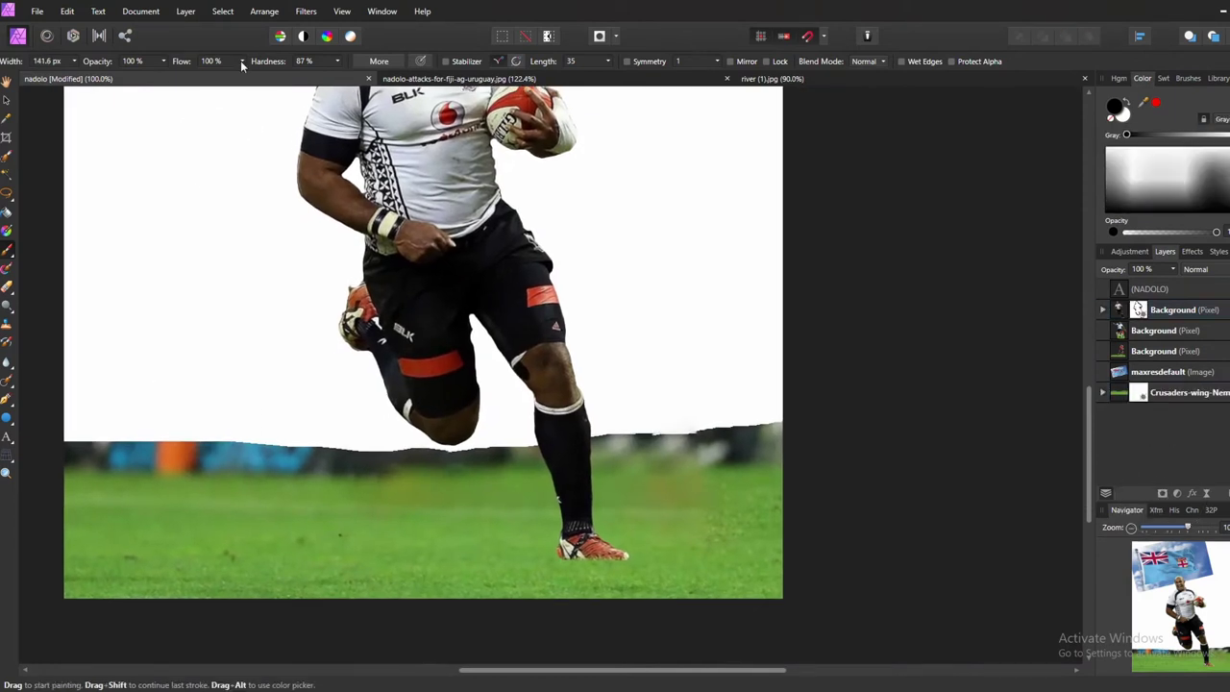
{"action": "left_click_drag", "start_coordinate": [242, 64], "coordinate": [197, 81]}
{"action": "left_click_drag", "start_coordinate": [55, 427], "coordinate": [759, 413]}
{"action": "mouse_move", "coordinate": [337, 61]}
{"action": "left_mouse_down"}
{"action": "mouse_move", "coordinate": [325, 74]}
{"action": "mouse_move", "coordinate": [236, 82]}
{"action": "left_mouse_up"}
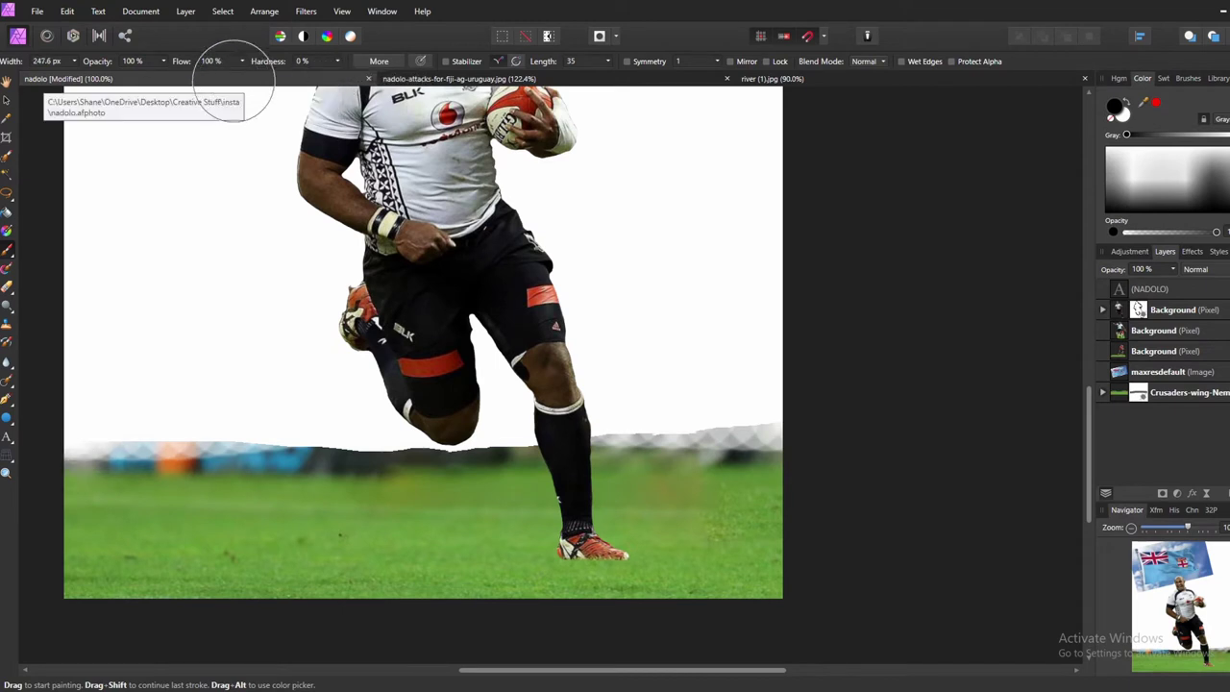
{"action": "left_click_drag", "start_coordinate": [65, 466], "coordinate": [783, 462]}
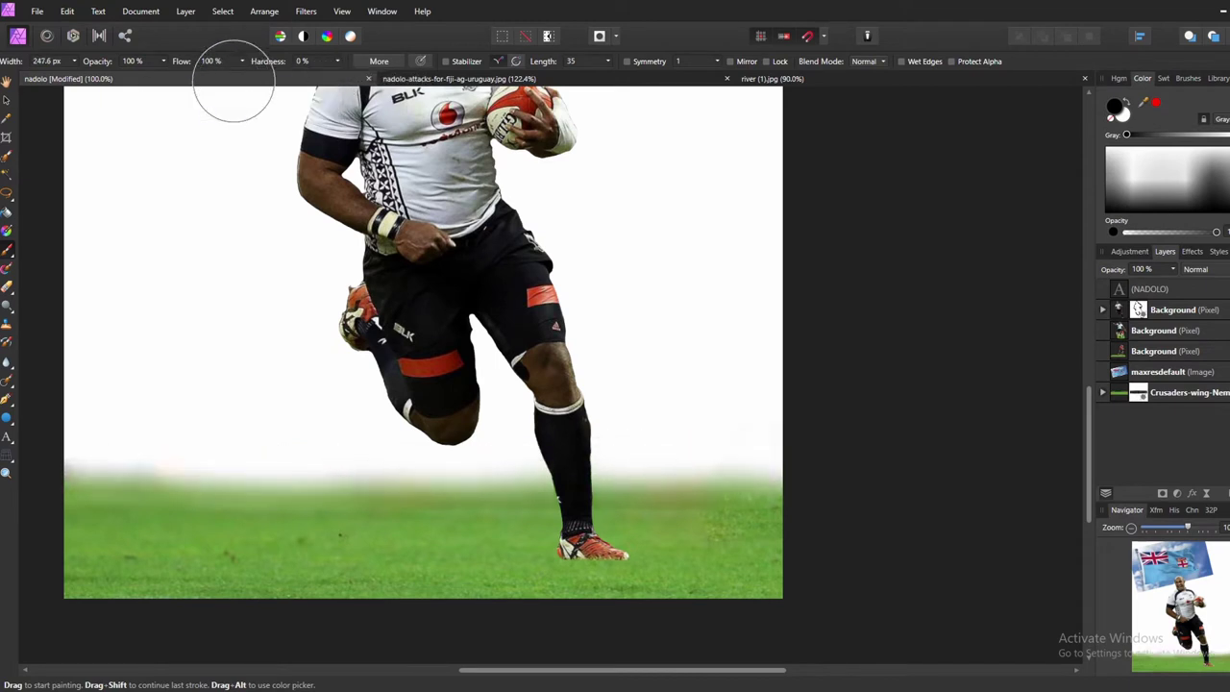
{"action": "key", "text": "ctrl+minus"}
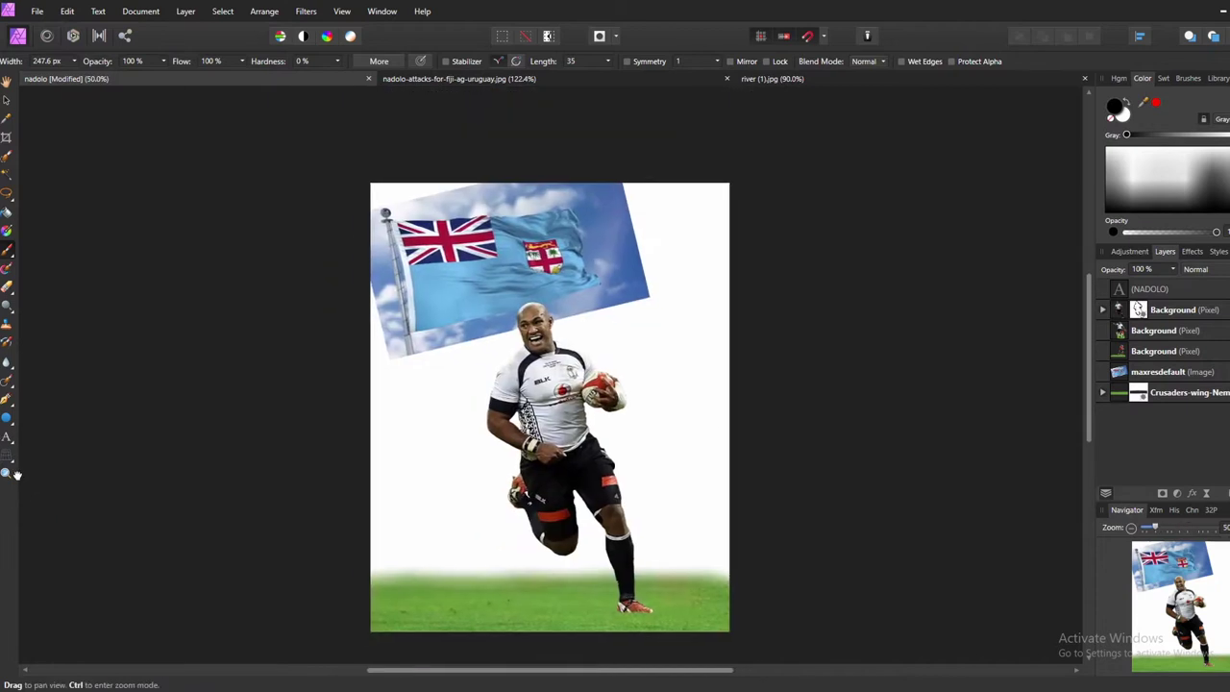
Step: Switch to the red-shirted player's layer and blend the curved grass edge into white
{"action": "right_click", "coordinate": [1154, 312]}
{"action": "left_click", "coordinate": [1201, 361]}
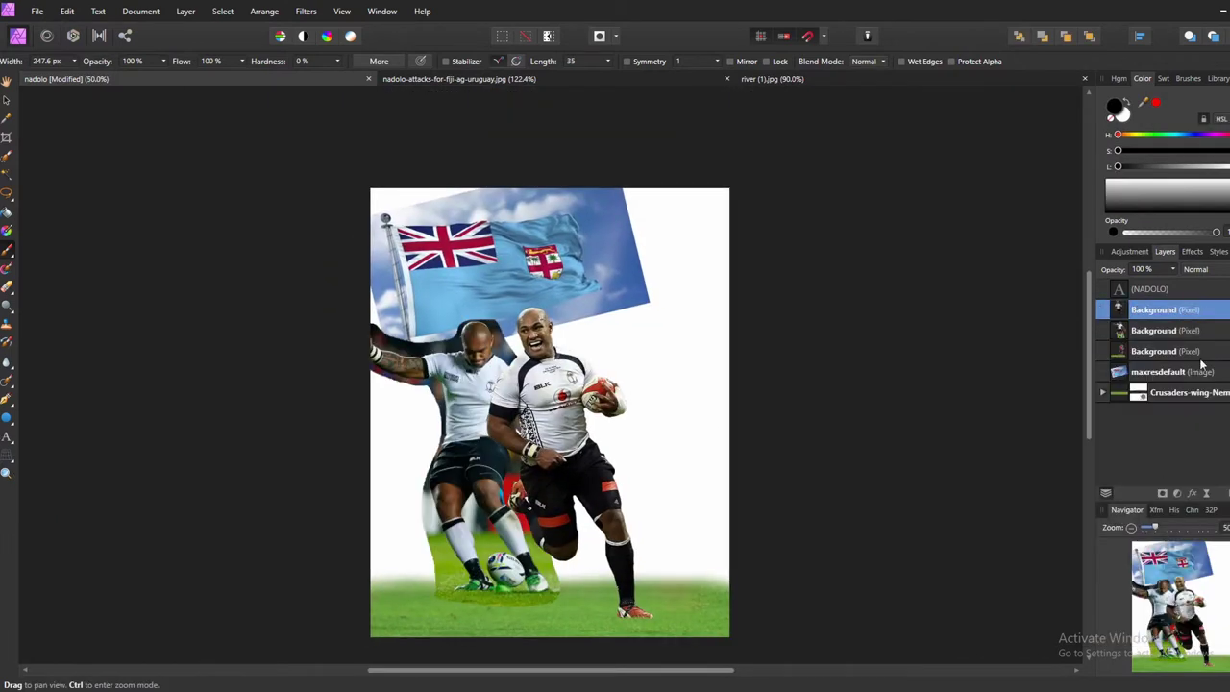
{"action": "left_click", "coordinate": [1138, 350]}
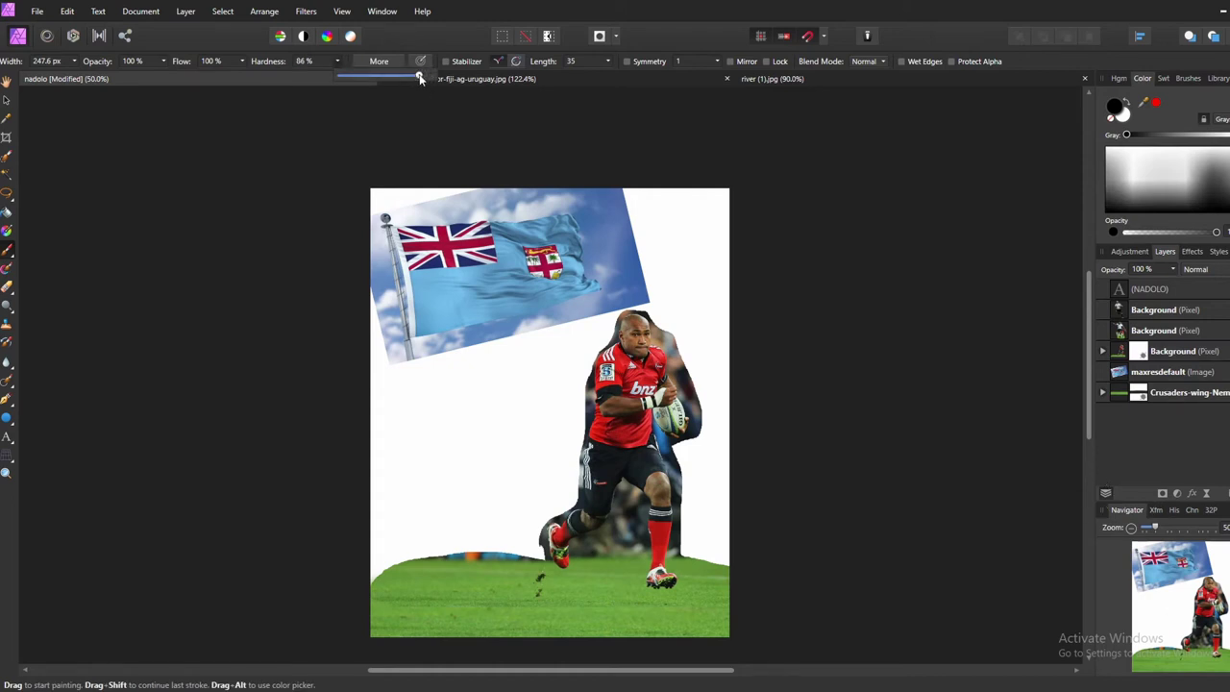
{"action": "left_click_drag", "start_coordinate": [375, 575], "coordinate": [601, 576]}
Step: Zoom in on the red-shirted player and whiten the dark strip along his edge
{"action": "key", "text": "ctrl+plus"}
{"action": "key", "text": "ctrl+plus"}
{"action": "key", "text": "ctrl+plus"}
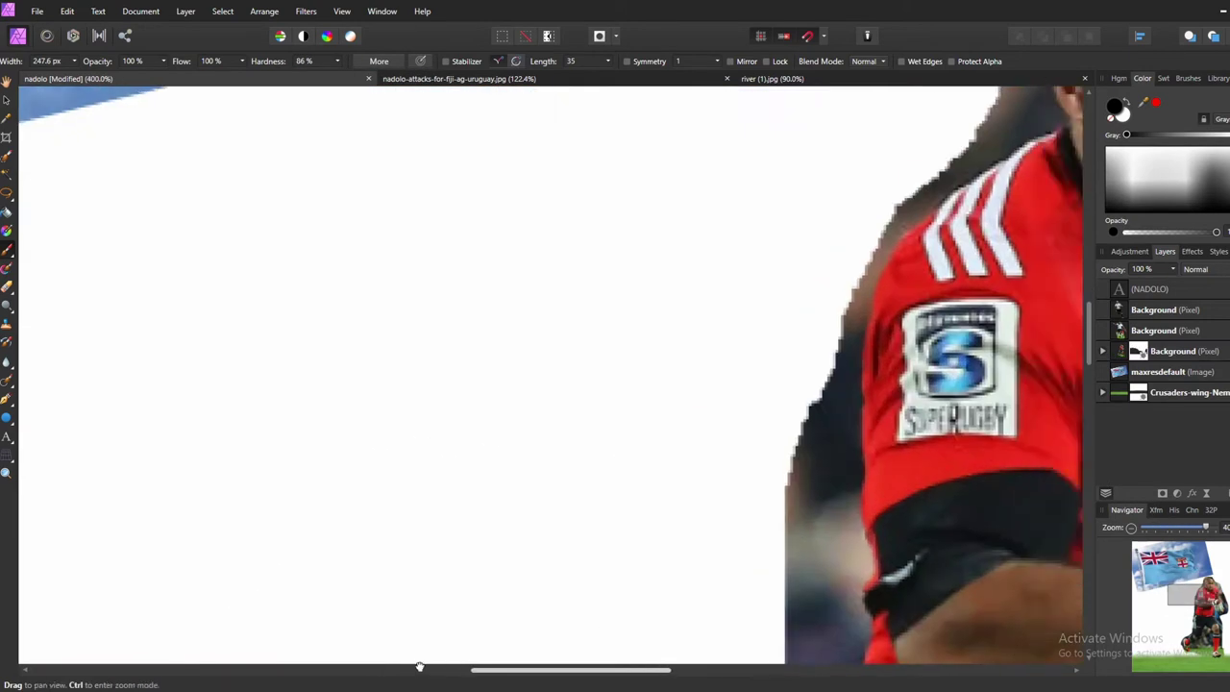
{"action": "scroll", "coordinate": [419, 663], "scroll_direction": "right", "scroll_amount": 3}
{"action": "scroll", "coordinate": [420, 664], "scroll_direction": "down", "scroll_amount": 3}
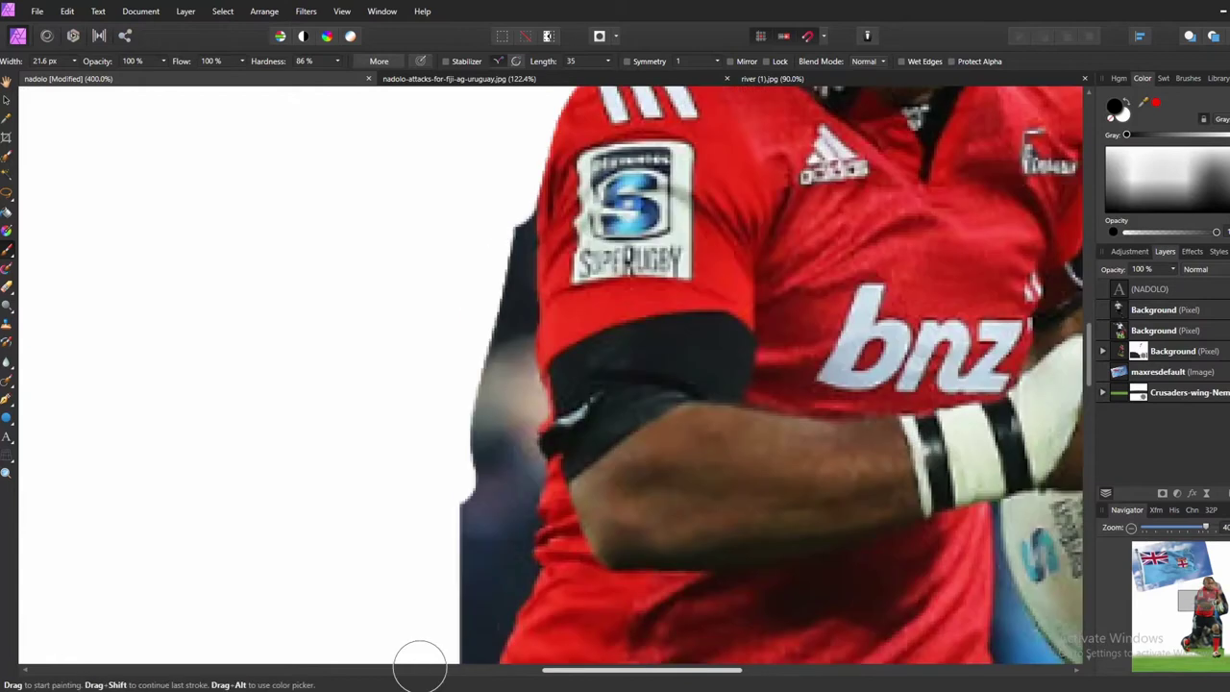
{"action": "mouse_move", "coordinate": [525, 197]}
{"action": "left_mouse_down"}
{"action": "mouse_move", "coordinate": [516, 500]}
{"action": "mouse_move", "coordinate": [500, 577]}
{"action": "left_mouse_up"}
{"action": "scroll", "coordinate": [420, 663], "scroll_direction": "down", "scroll_amount": 3}
{"action": "left_click_drag", "start_coordinate": [524, 495], "coordinate": [558, 274]}
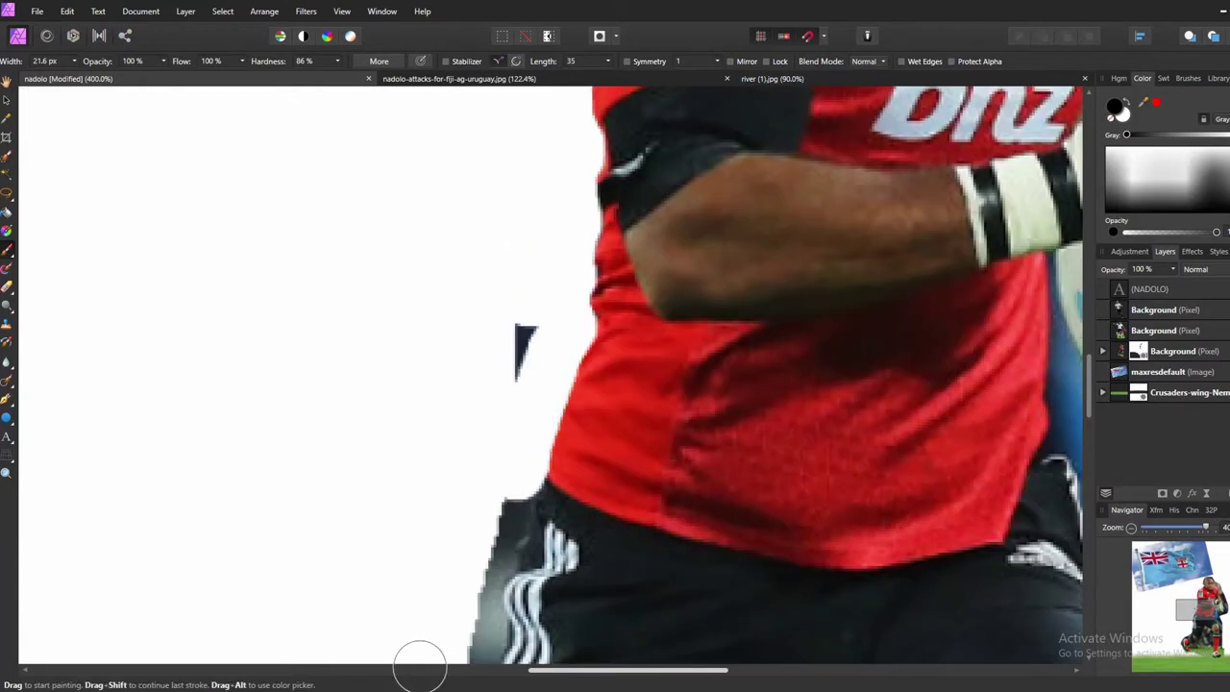
{"action": "scroll", "coordinate": [419, 665], "scroll_direction": "down", "scroll_amount": 3}
{"action": "scroll", "coordinate": [419, 666], "scroll_direction": "down", "scroll_amount": 3}
Step: Resize the brush and paint white along the sock and shin edge
{"action": "key", "text": "bracketright"}
{"action": "key", "text": "bracketright"}
{"action": "key", "text": "bracketright"}
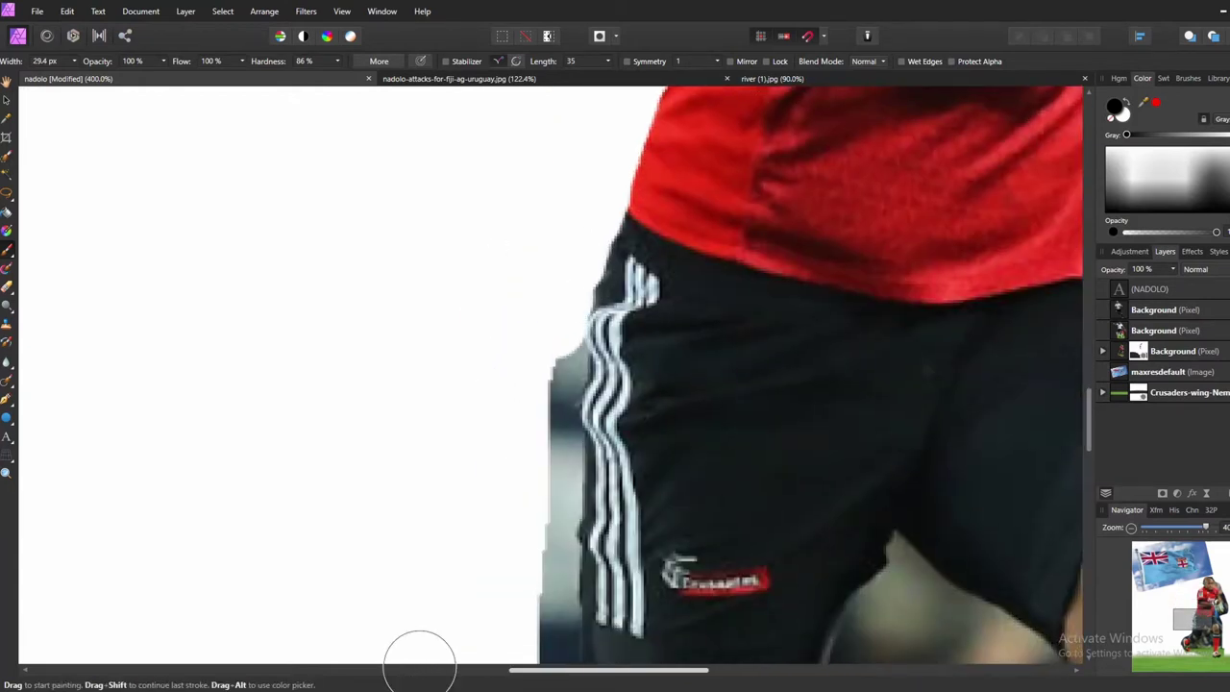
{"action": "scroll", "coordinate": [420, 663], "scroll_direction": "down", "scroll_amount": 3}
{"action": "key", "text": "bracketleft"}
{"action": "scroll", "coordinate": [419, 664], "scroll_direction": "down", "scroll_amount": 3}
{"action": "scroll", "coordinate": [420, 665], "scroll_direction": "down", "scroll_amount": 1}
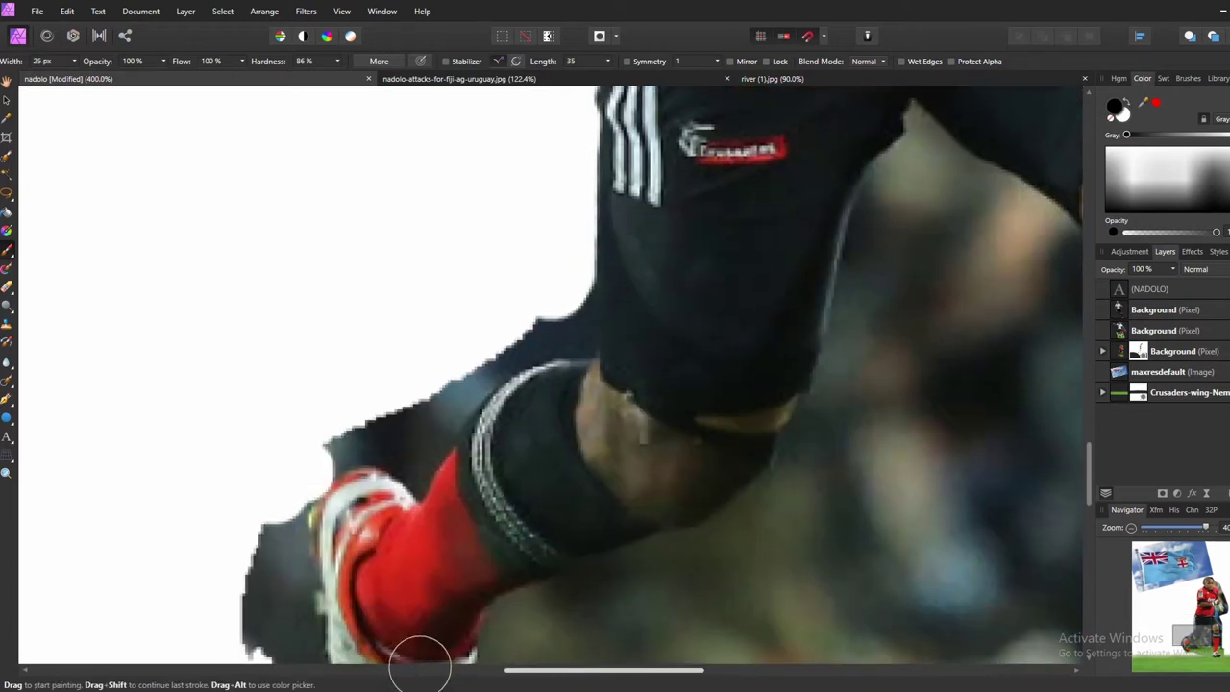
{"action": "left_click_drag", "start_coordinate": [404, 495], "coordinate": [528, 357]}
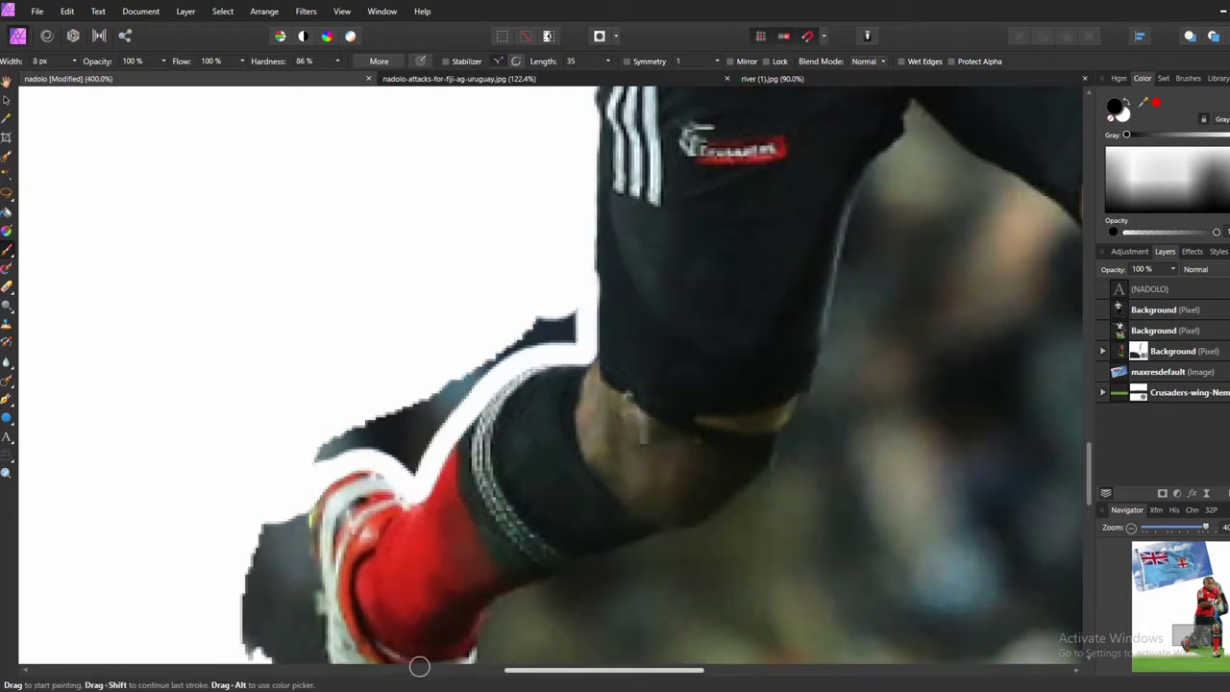
{"action": "scroll", "coordinate": [419, 665], "scroll_direction": "down", "scroll_amount": 3}
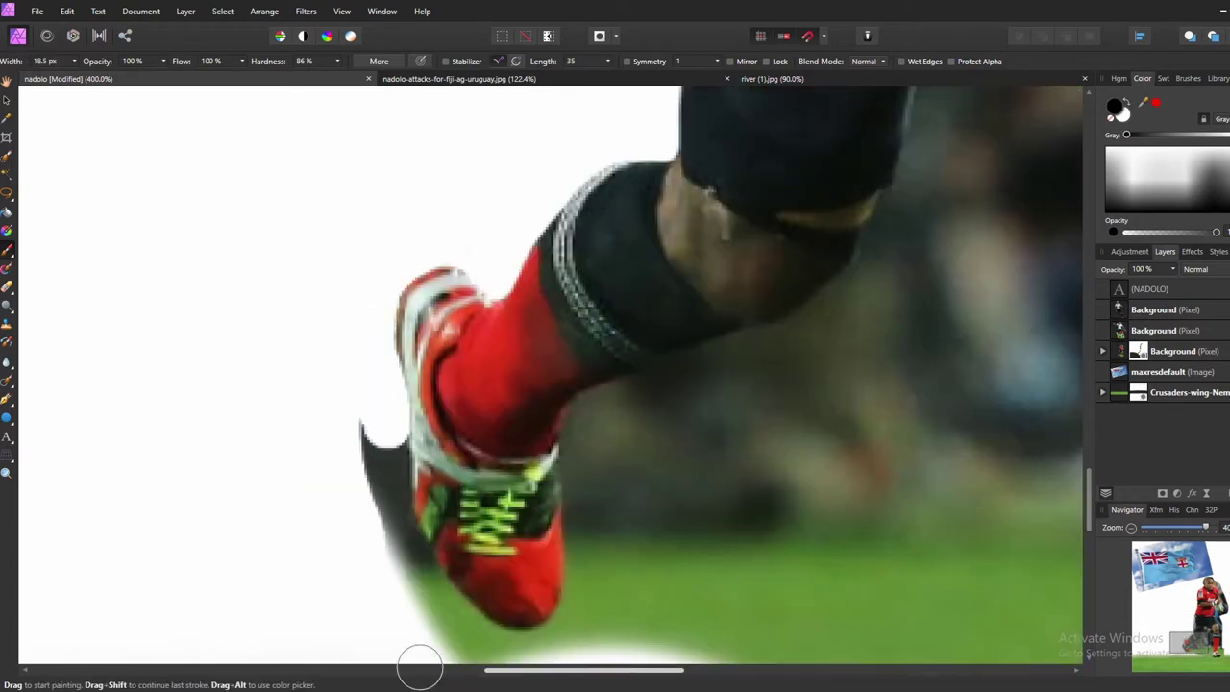
{"action": "scroll", "coordinate": [419, 665], "scroll_direction": "down", "scroll_amount": 3}
Step: Whiten the background around the boot, shin, shorts and knee
{"action": "mouse_move", "coordinate": [590, 247]}
{"action": "left_mouse_down"}
{"action": "mouse_move", "coordinate": [560, 447]}
{"action": "mouse_move", "coordinate": [635, 413]}
{"action": "mouse_move", "coordinate": [678, 321]}
{"action": "left_mouse_up"}
{"action": "scroll", "coordinate": [677, 321], "scroll_direction": "right", "scroll_amount": 3}
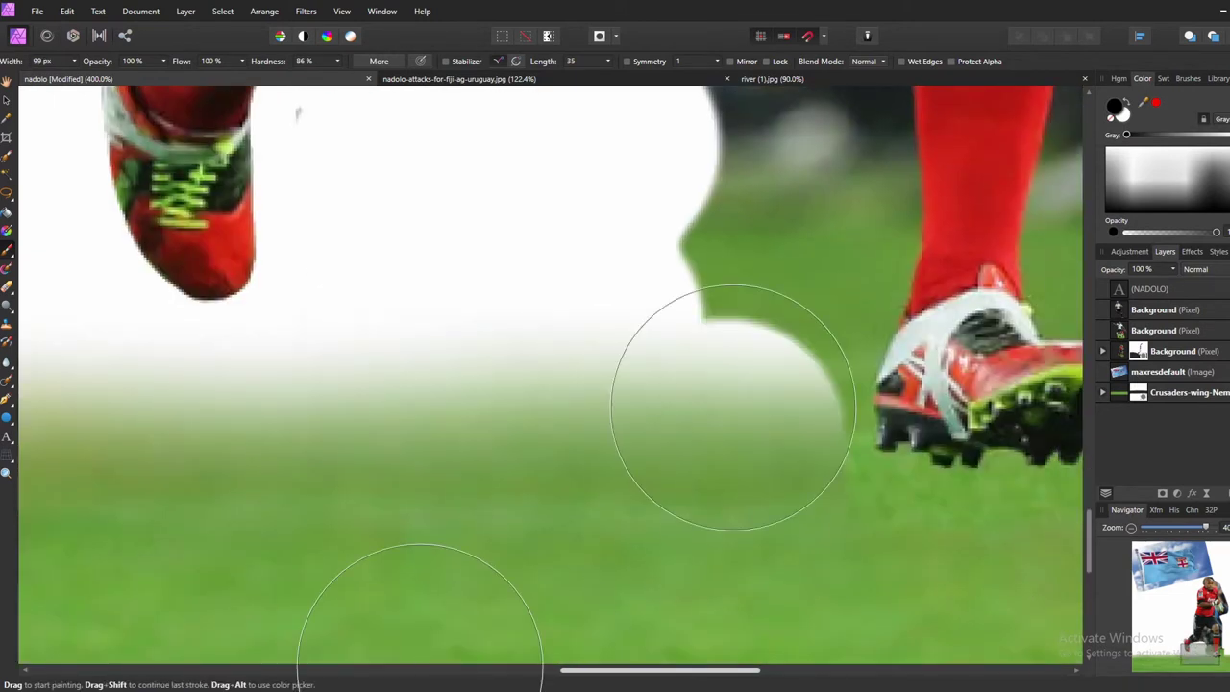
{"action": "left_click_drag", "start_coordinate": [406, 433], "coordinate": [725, 335]}
{"action": "scroll", "coordinate": [419, 632], "scroll_direction": "up", "scroll_amount": 3}
{"action": "scroll", "coordinate": [419, 665], "scroll_direction": "down", "scroll_amount": 3}
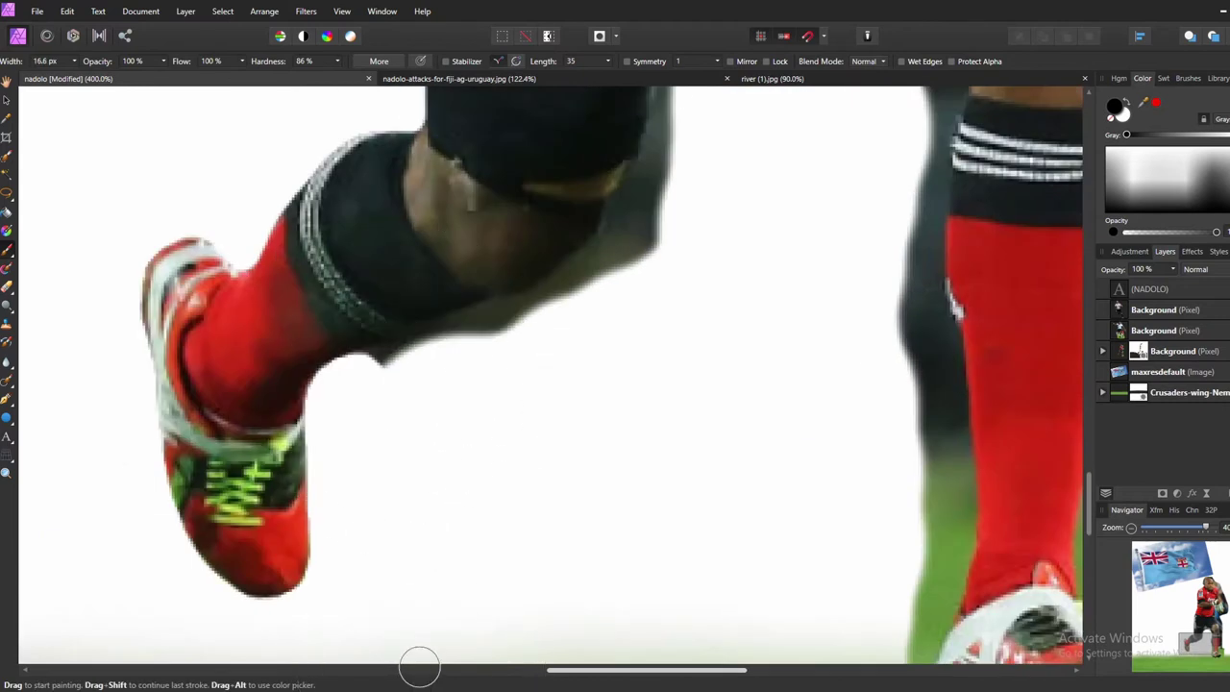
{"action": "left_click_drag", "start_coordinate": [510, 307], "coordinate": [663, 164]}
{"action": "scroll", "coordinate": [419, 665], "scroll_direction": "up", "scroll_amount": 2}
{"action": "scroll", "coordinate": [419, 665], "scroll_direction": "up", "scroll_amount": 3}
{"action": "mouse_move", "coordinate": [519, 462]}
{"action": "left_mouse_down"}
{"action": "mouse_move", "coordinate": [510, 356]}
{"action": "mouse_move", "coordinate": [625, 230]}
{"action": "mouse_move", "coordinate": [755, 341]}
{"action": "left_mouse_up"}
{"action": "left_click_drag", "start_coordinate": [615, 250], "coordinate": [567, 317]}
Step: With an 18 px brush, whiten the shin's left edge, grass beside the boot and the red sock's edge
{"action": "key", "text": "bracketleft"}
{"action": "key", "text": "bracketleft"}
{"action": "key", "text": "bracketleft"}
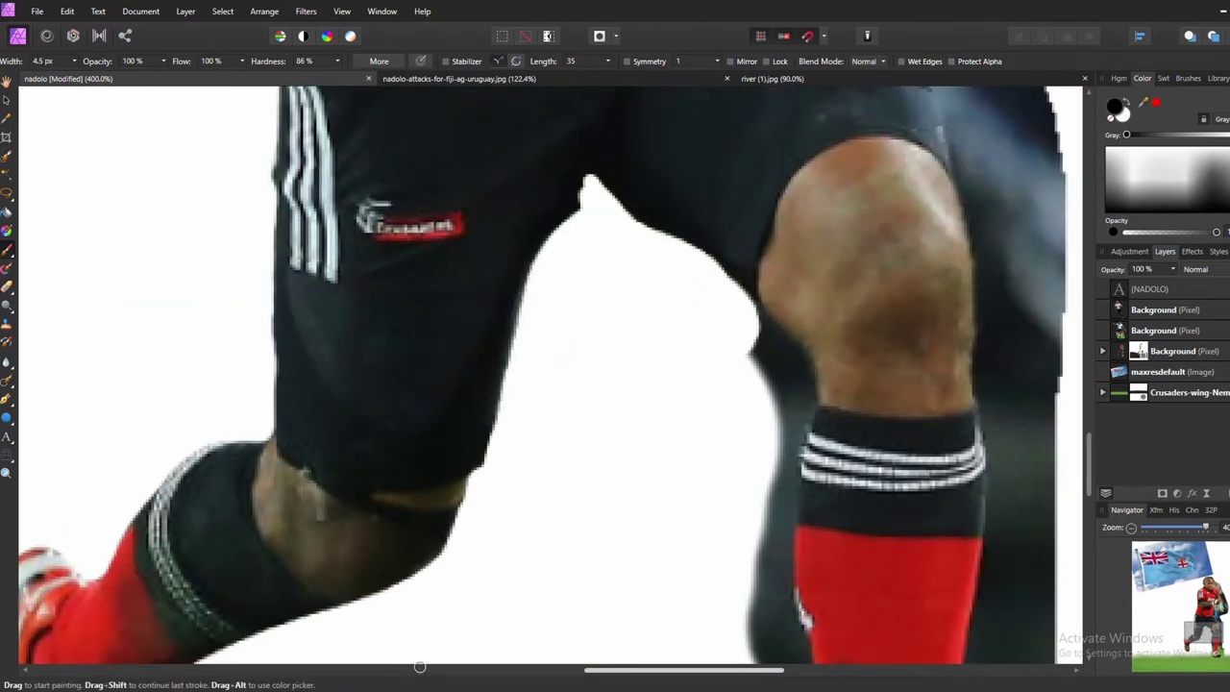
{"action": "scroll", "coordinate": [419, 665], "scroll_direction": "down", "scroll_amount": 2}
{"action": "scroll", "coordinate": [420, 665], "scroll_direction": "right", "scroll_amount": 2}
{"action": "key", "text": "bracketright"}
{"action": "key", "text": "bracketright"}
{"action": "key", "text": "bracketright"}
{"action": "mouse_move", "coordinate": [672, 567]}
{"action": "left_mouse_down"}
{"action": "mouse_move", "coordinate": [692, 413]}
{"action": "mouse_move", "coordinate": [692, 231]}
{"action": "left_mouse_up"}
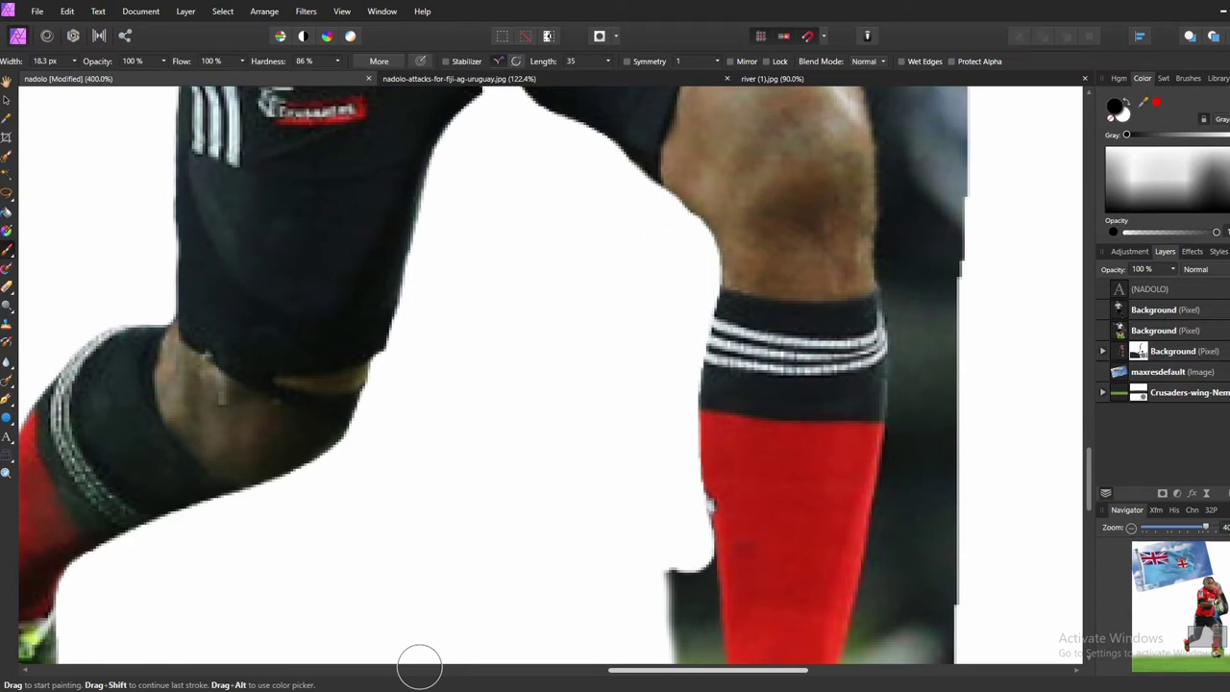
{"action": "scroll", "coordinate": [419, 665], "scroll_direction": "down", "scroll_amount": 6}
{"action": "scroll", "coordinate": [419, 666], "scroll_direction": "right", "scroll_amount": 1}
{"action": "left_click_drag", "start_coordinate": [653, 442], "coordinate": [623, 596]}
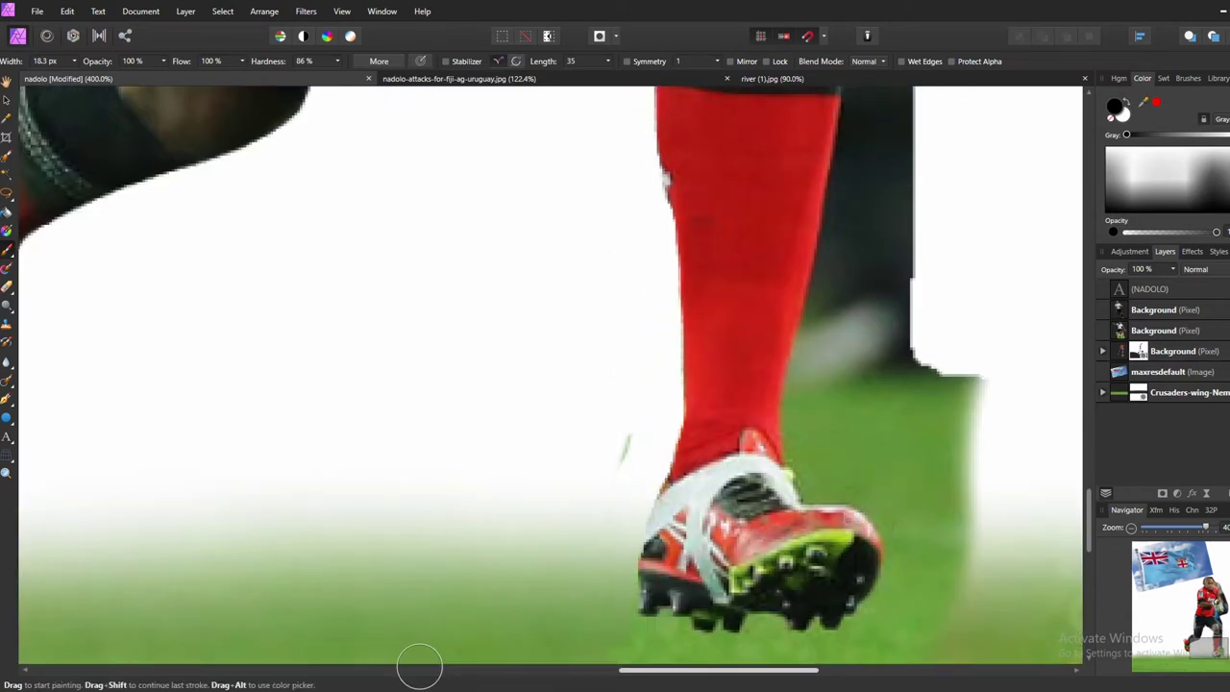
{"action": "scroll", "coordinate": [419, 665], "scroll_direction": "down", "scroll_amount": 1}
{"action": "mouse_move", "coordinate": [846, 92]}
{"action": "left_mouse_down"}
{"action": "mouse_move", "coordinate": [798, 374]}
{"action": "mouse_move", "coordinate": [870, 423]}
{"action": "mouse_move", "coordinate": [894, 529]}
{"action": "left_mouse_up"}
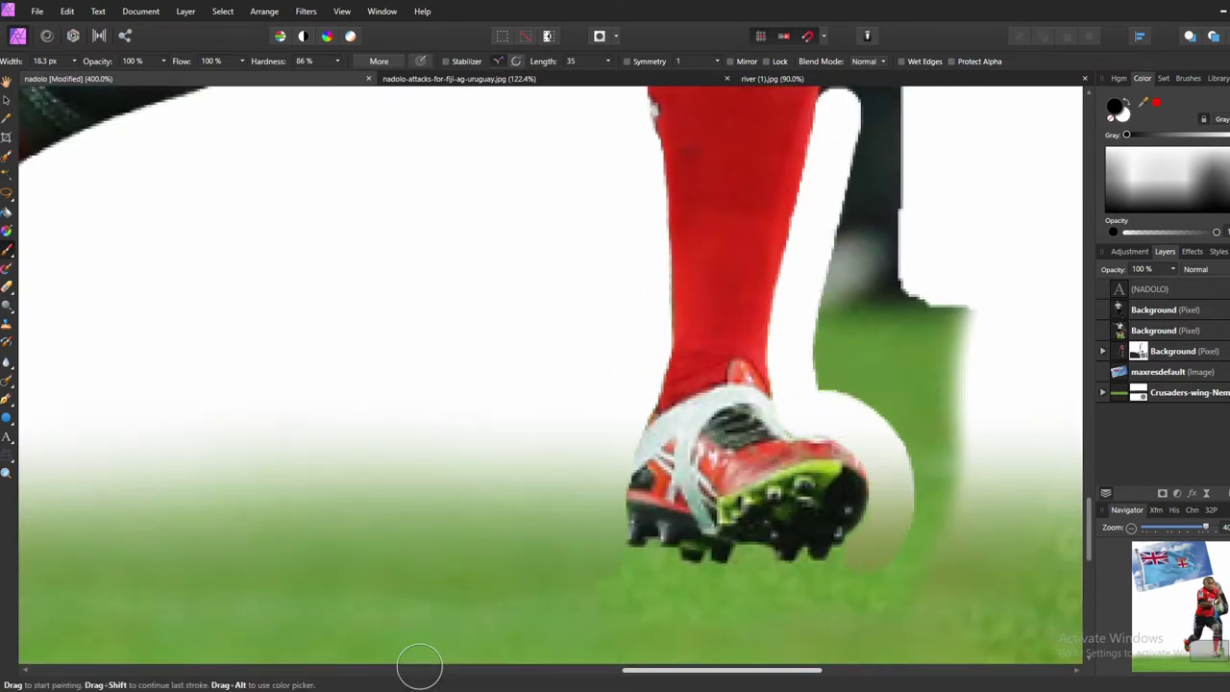
{"action": "scroll", "coordinate": [604, 665], "scroll_direction": "down", "scroll_amount": 4}
{"action": "scroll", "coordinate": [604, 665], "scroll_direction": "left", "scroll_amount": 1}
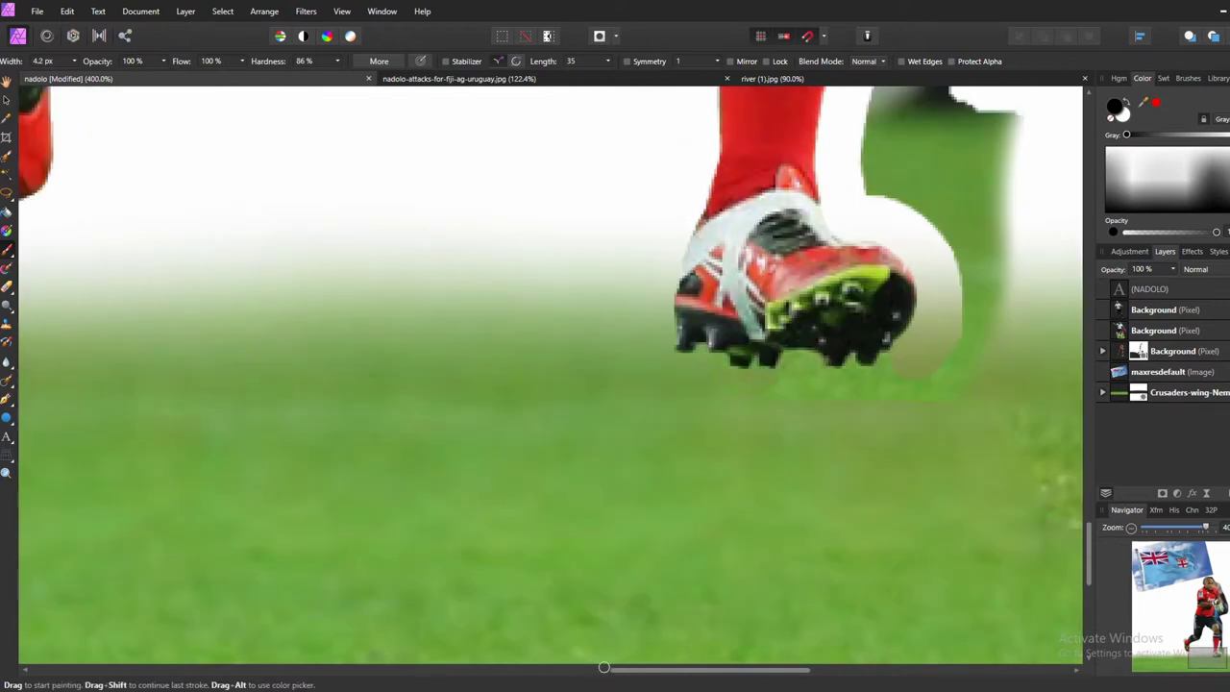
Step: Paint out green remnants beside the boot, sock, knee and shorts' right edge
{"action": "left_click_drag", "start_coordinate": [990, 134], "coordinate": [990, 298]}
{"action": "scroll", "coordinate": [604, 665], "scroll_direction": "up", "scroll_amount": 4}
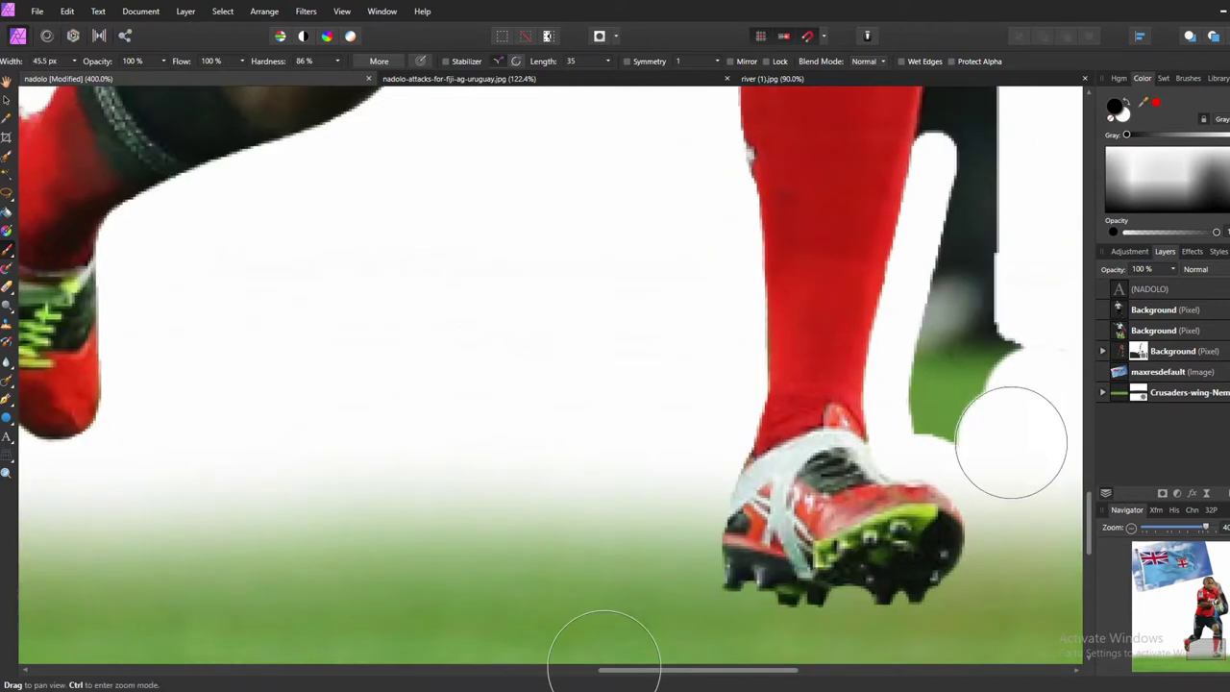
{"action": "left_click_drag", "start_coordinate": [1010, 440], "coordinate": [981, 116]}
{"action": "scroll", "coordinate": [604, 665], "scroll_direction": "up", "scroll_amount": 9}
{"action": "left_click_drag", "start_coordinate": [548, 500], "coordinate": [543, 279]}
{"action": "scroll", "coordinate": [604, 666], "scroll_direction": "up", "scroll_amount": 5}
{"action": "mouse_move", "coordinate": [548, 433]}
{"action": "left_mouse_down"}
{"action": "mouse_move", "coordinate": [522, 321]}
{"action": "mouse_move", "coordinate": [544, 467]}
{"action": "mouse_move", "coordinate": [458, 227]}
{"action": "mouse_move", "coordinate": [478, 309]}
{"action": "left_mouse_up"}
{"action": "scroll", "coordinate": [522, 321], "scroll_direction": "up", "scroll_amount": 4}
{"action": "scroll", "coordinate": [459, 228], "scroll_direction": "up", "scroll_amount": 3}
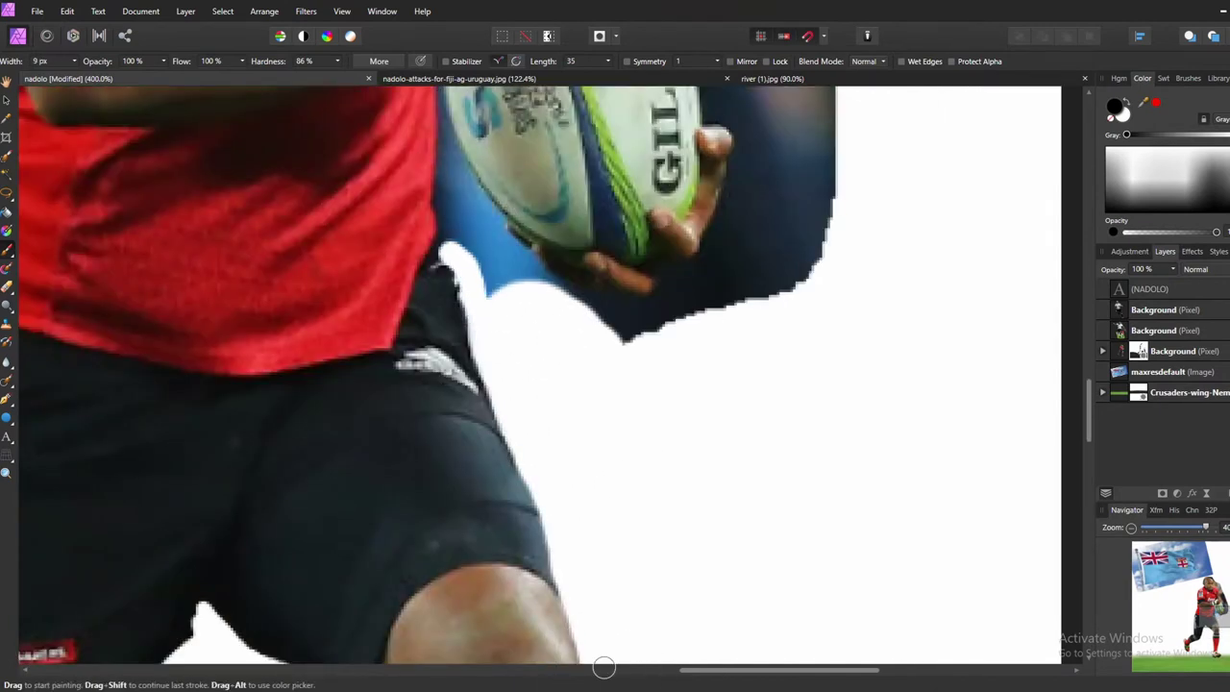
{"action": "scroll", "coordinate": [603, 665], "scroll_direction": "up", "scroll_amount": 5}
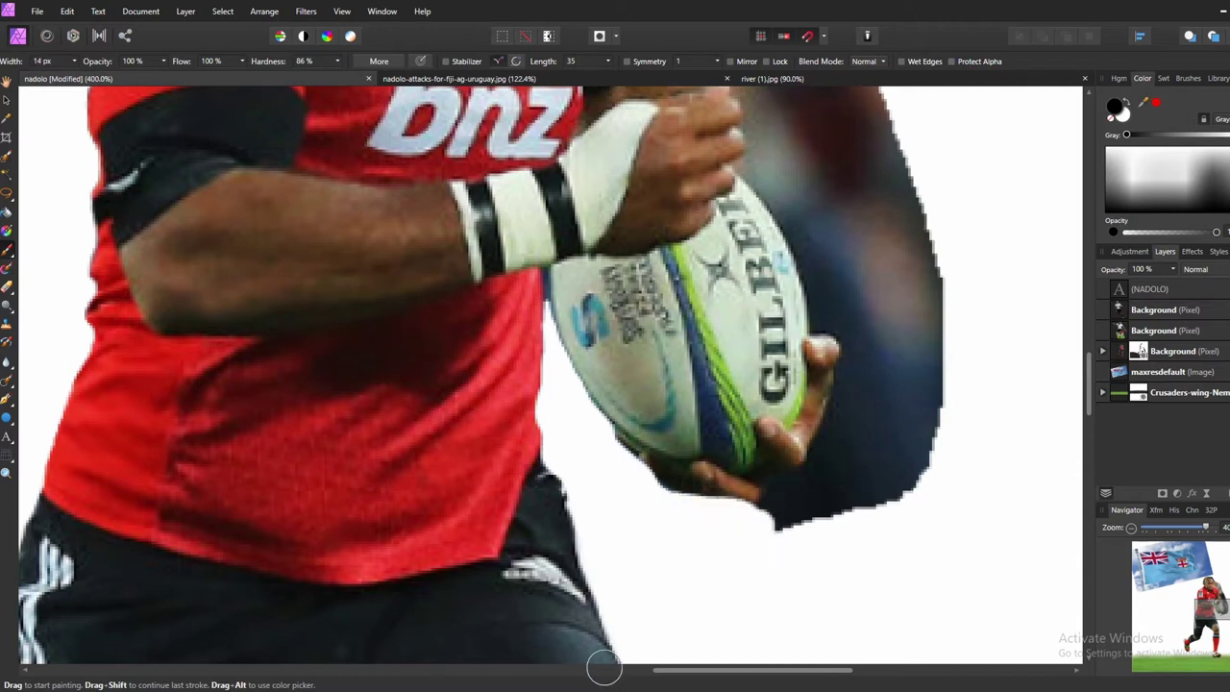
Step: Whiten the blue and blurred background right of the ball and arm
{"action": "left_click_drag", "start_coordinate": [768, 500], "coordinate": [889, 278]}
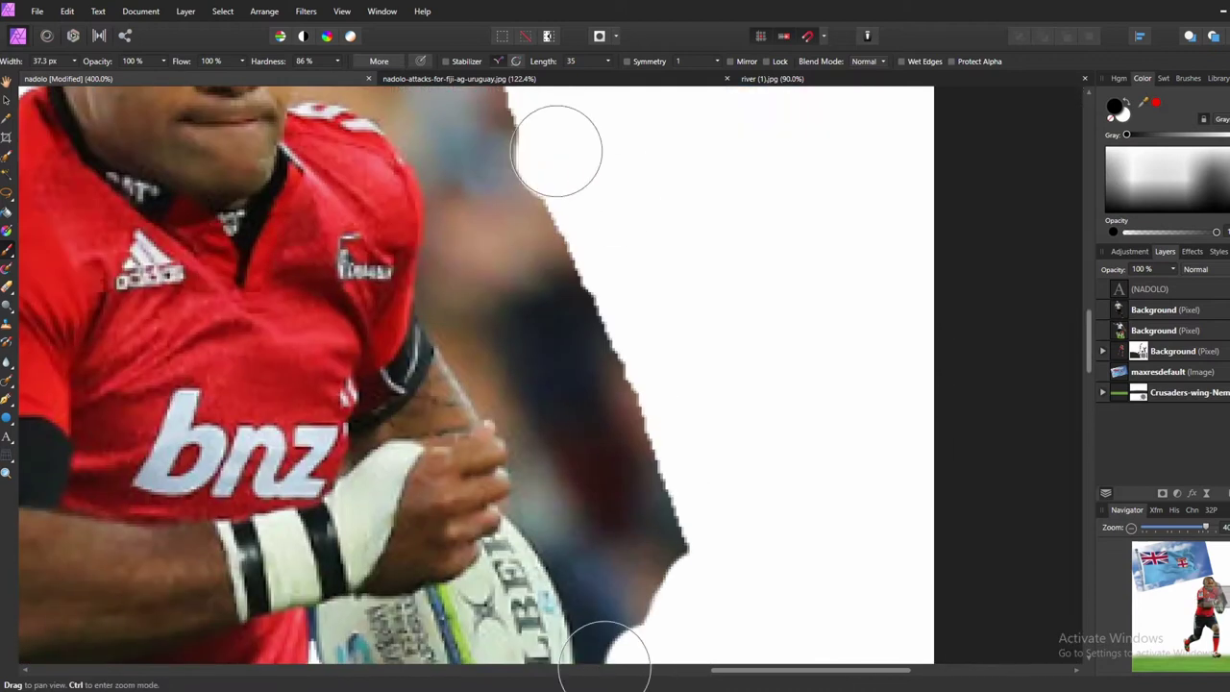
{"action": "left_click_drag", "start_coordinate": [556, 151], "coordinate": [576, 240]}
{"action": "scroll", "coordinate": [603, 663], "scroll_direction": "down", "scroll_amount": 3}
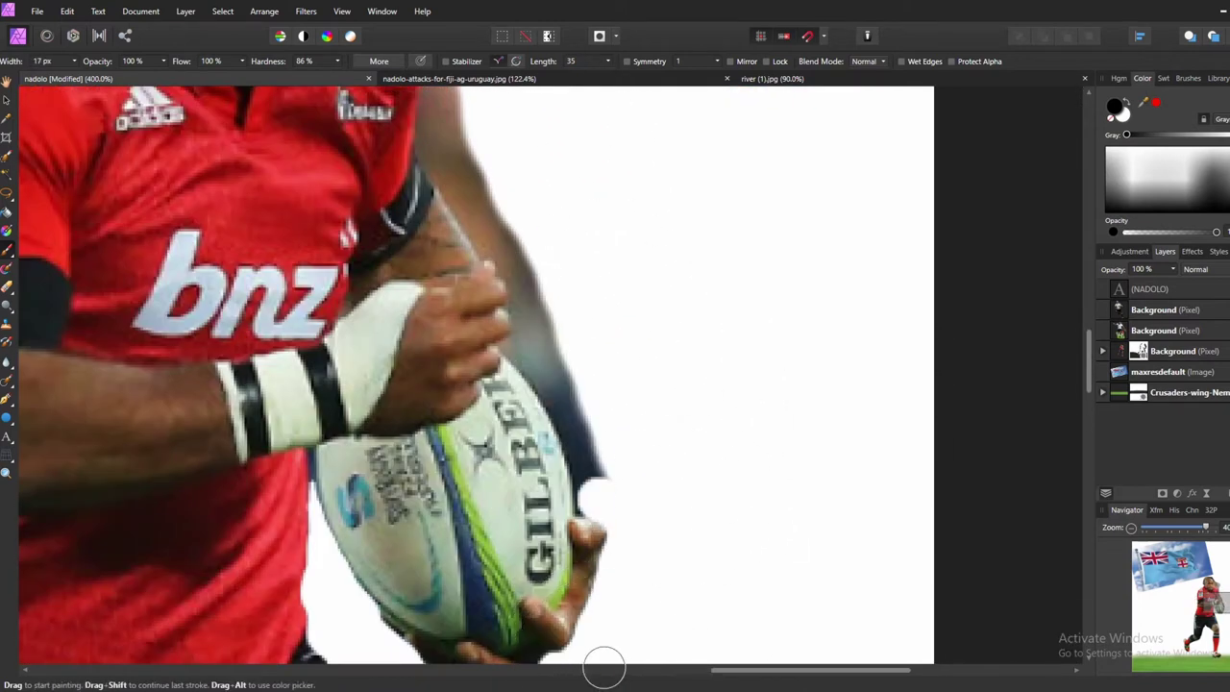
{"action": "left_click_drag", "start_coordinate": [603, 473], "coordinate": [565, 399]}
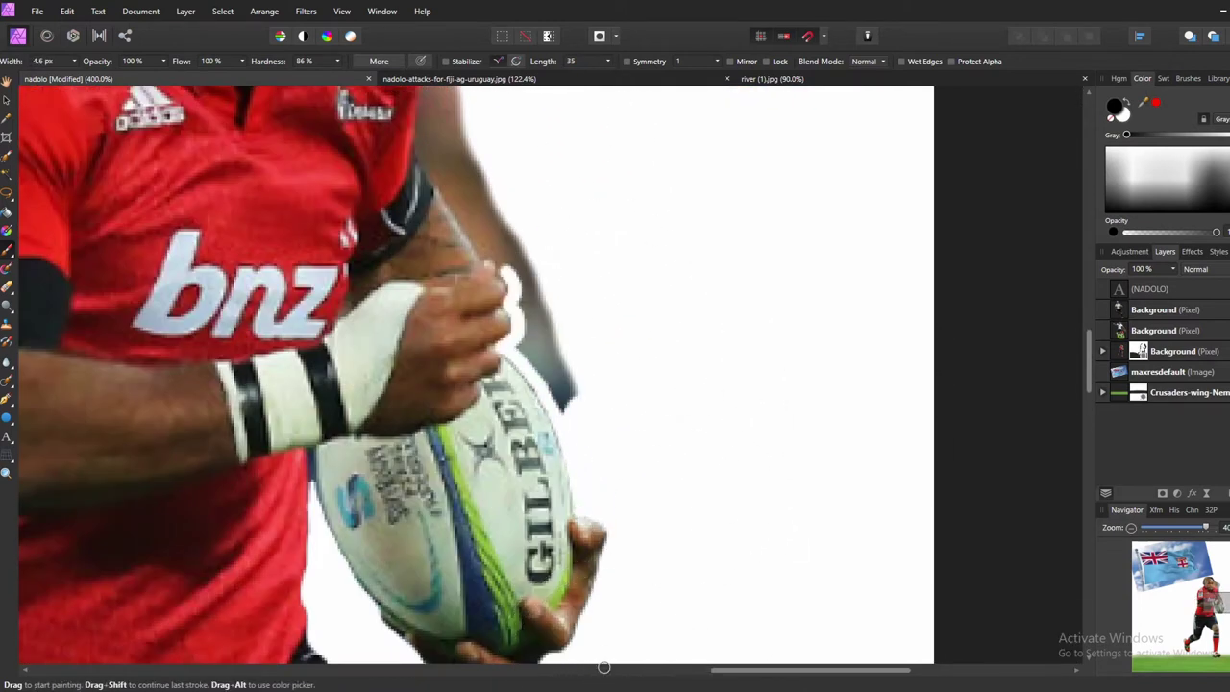
{"action": "left_click_drag", "start_coordinate": [510, 255], "coordinate": [556, 414]}
{"action": "scroll", "coordinate": [604, 666], "scroll_direction": "up", "scroll_amount": 5}
{"action": "left_click_drag", "start_coordinate": [538, 173], "coordinate": [606, 500]}
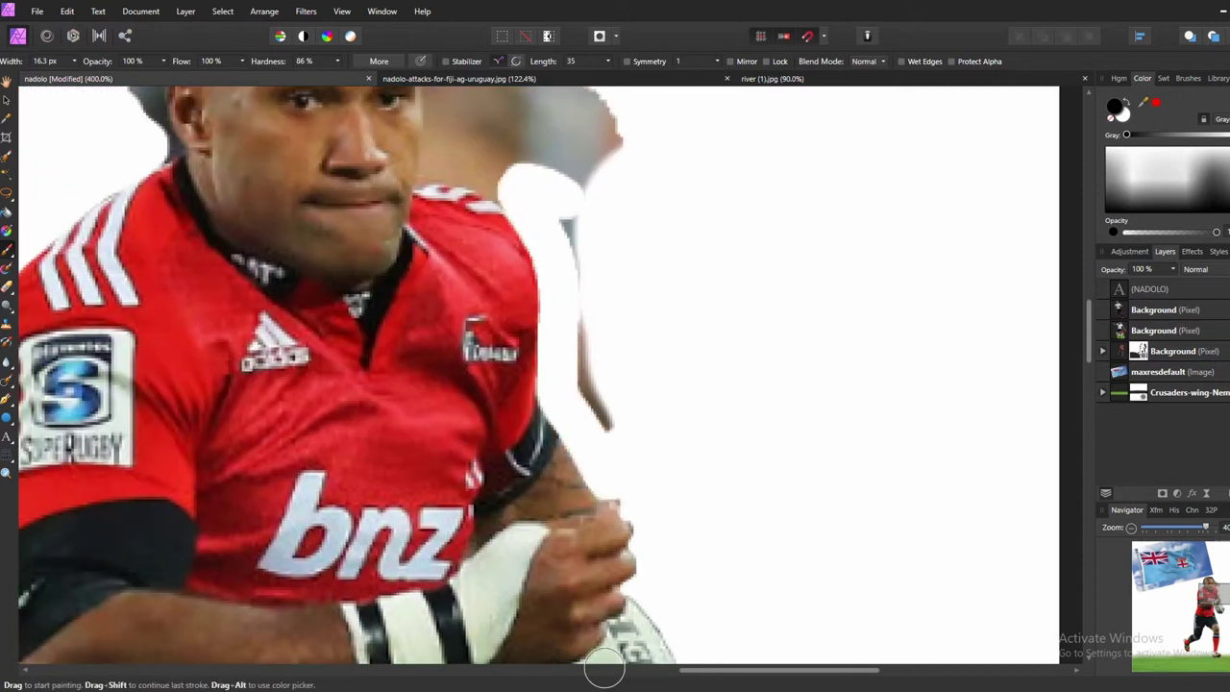
Step: Paint out remnants around the head and shoulder, then zoom to fit the full player
{"action": "scroll", "coordinate": [603, 670], "scroll_direction": "up", "scroll_amount": 4}
{"action": "scroll", "coordinate": [603, 670], "scroll_direction": "left", "scroll_amount": 2}
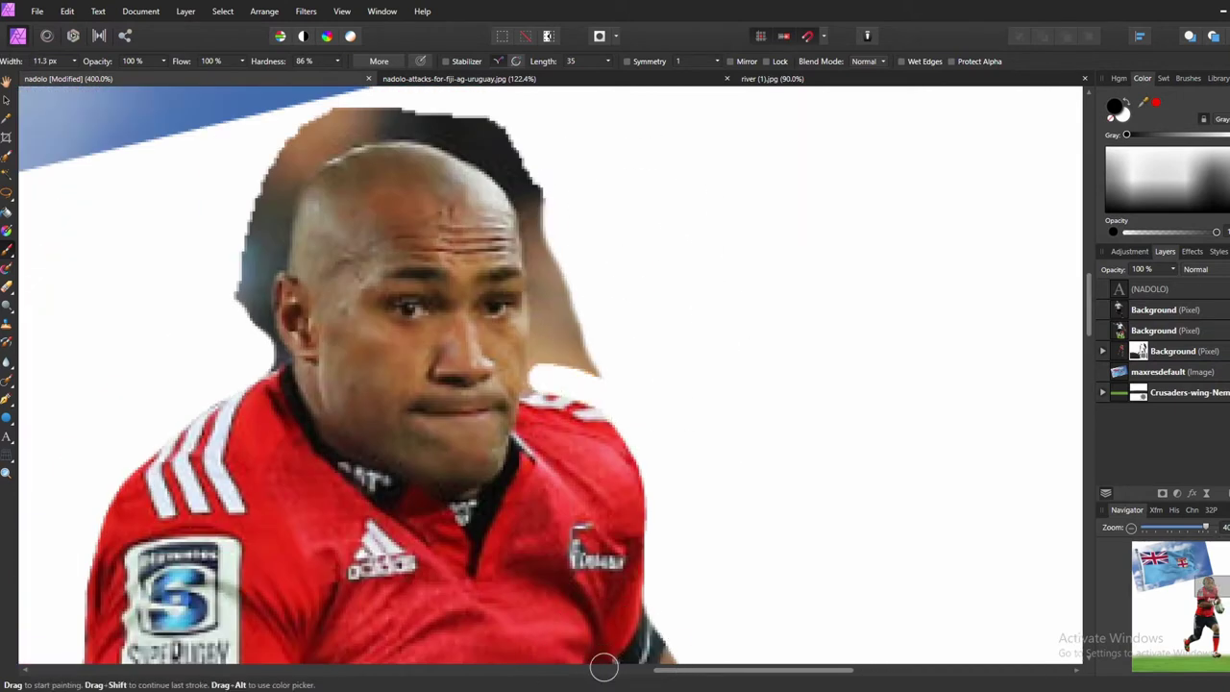
{"action": "left_click_drag", "start_coordinate": [550, 385], "coordinate": [524, 197]}
{"action": "left_click_drag", "start_coordinate": [575, 255], "coordinate": [586, 373]}
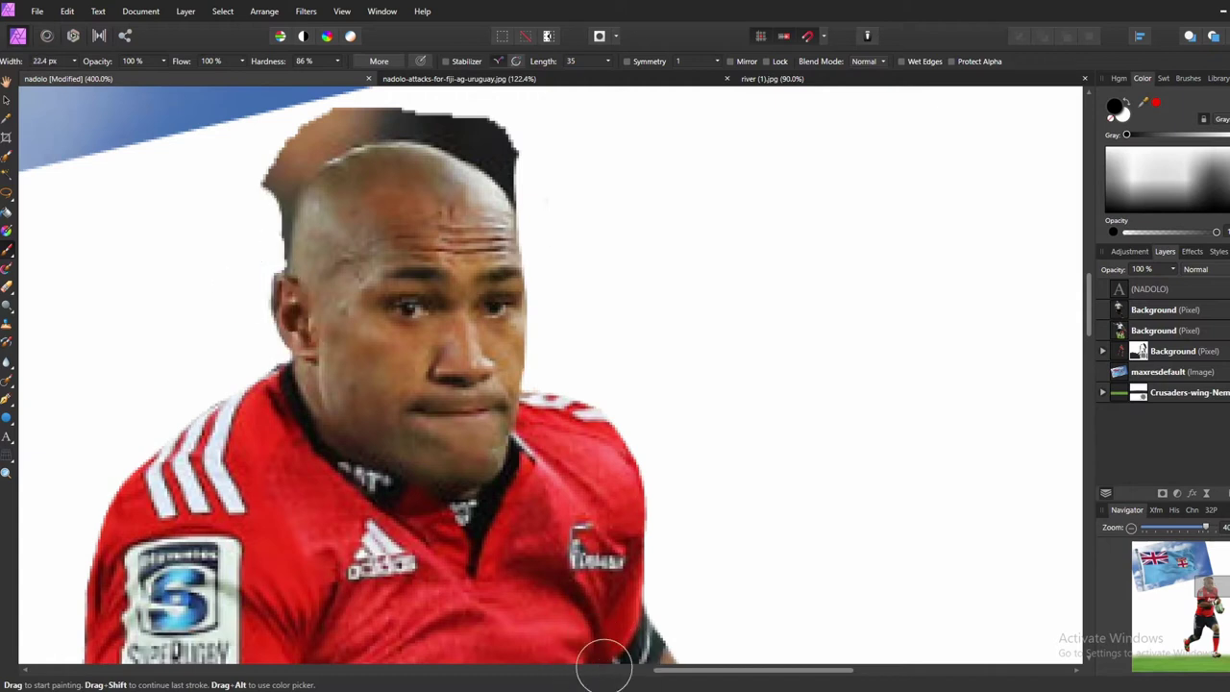
{"action": "mouse_move", "coordinate": [277, 274]}
{"action": "left_mouse_down"}
{"action": "mouse_move", "coordinate": [308, 130]}
{"action": "mouse_move", "coordinate": [442, 120]}
{"action": "mouse_move", "coordinate": [519, 240]}
{"action": "left_mouse_up"}
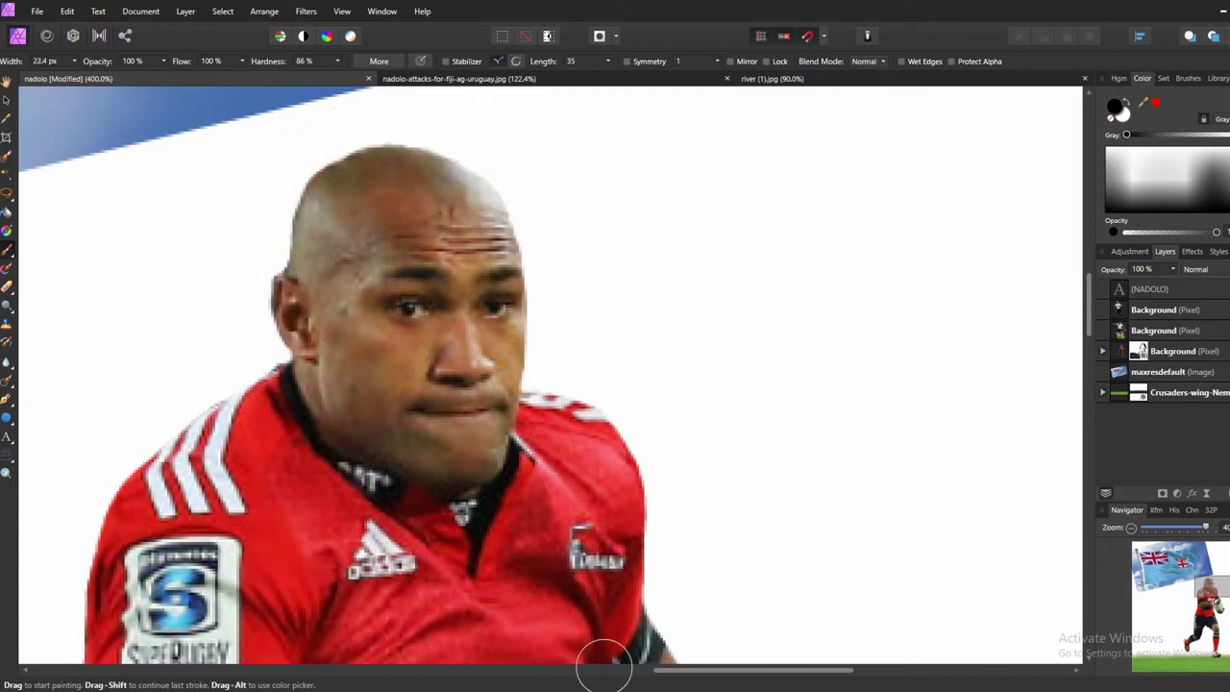
{"action": "key", "text": "ctrl+0"}
Step: Select the kicking player's layer and paint white beside his leg
{"action": "key", "text": "ctrl+1"}
{"action": "left_click", "coordinate": [1163, 350]}
{"action": "right_click", "coordinate": [1163, 351]}
{"action": "left_click", "coordinate": [1128, 583]}
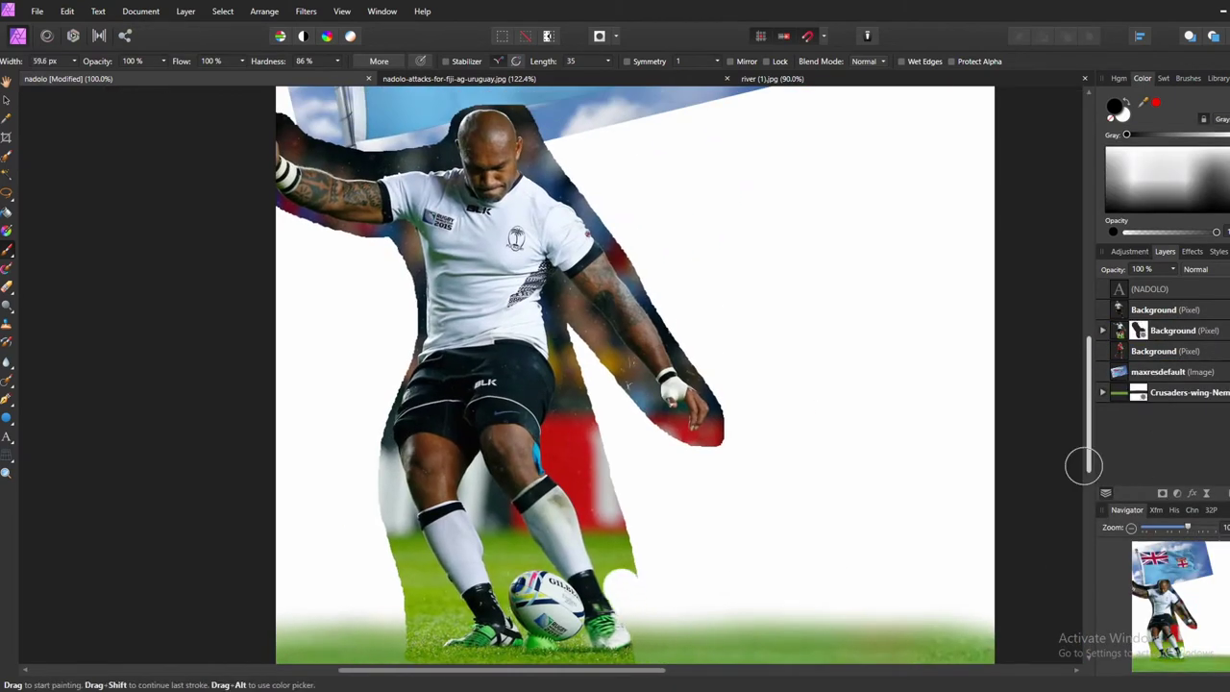
{"action": "left_click_drag", "start_coordinate": [620, 581], "coordinate": [596, 517]}
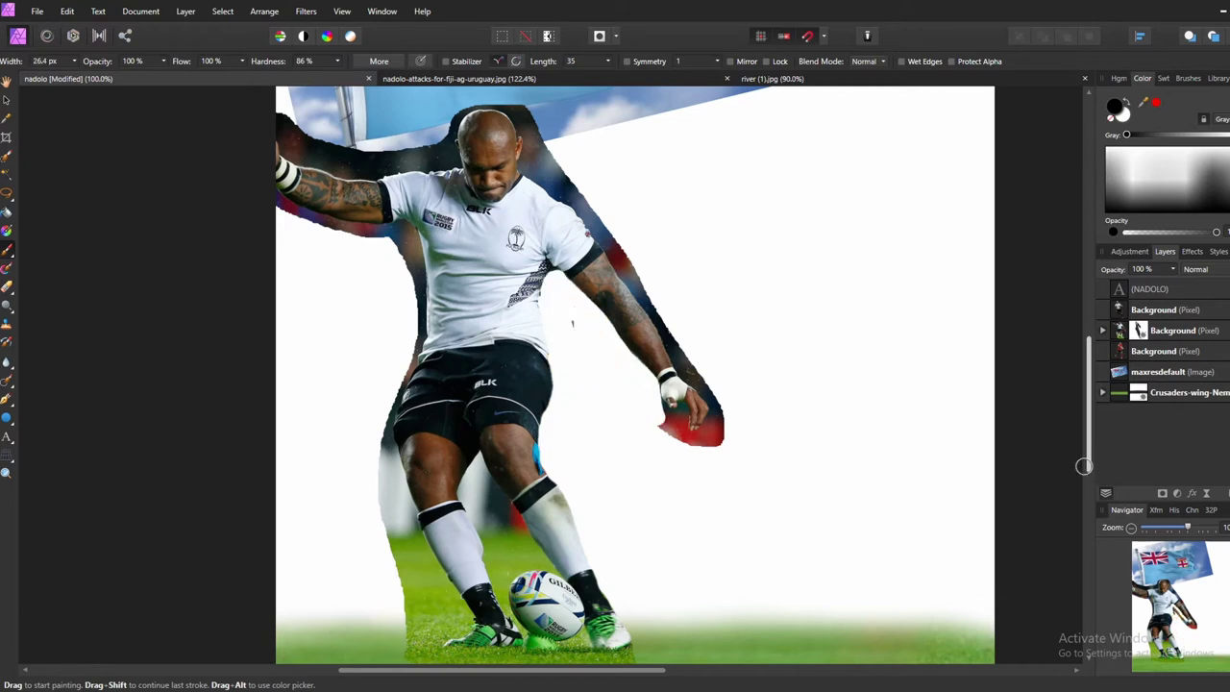
Step: Reselect the player layer with the Paint Brush and paint over the area below the boot
{"action": "left_click", "coordinate": [1086, 332]}
{"action": "left_click", "coordinate": [8, 153]}
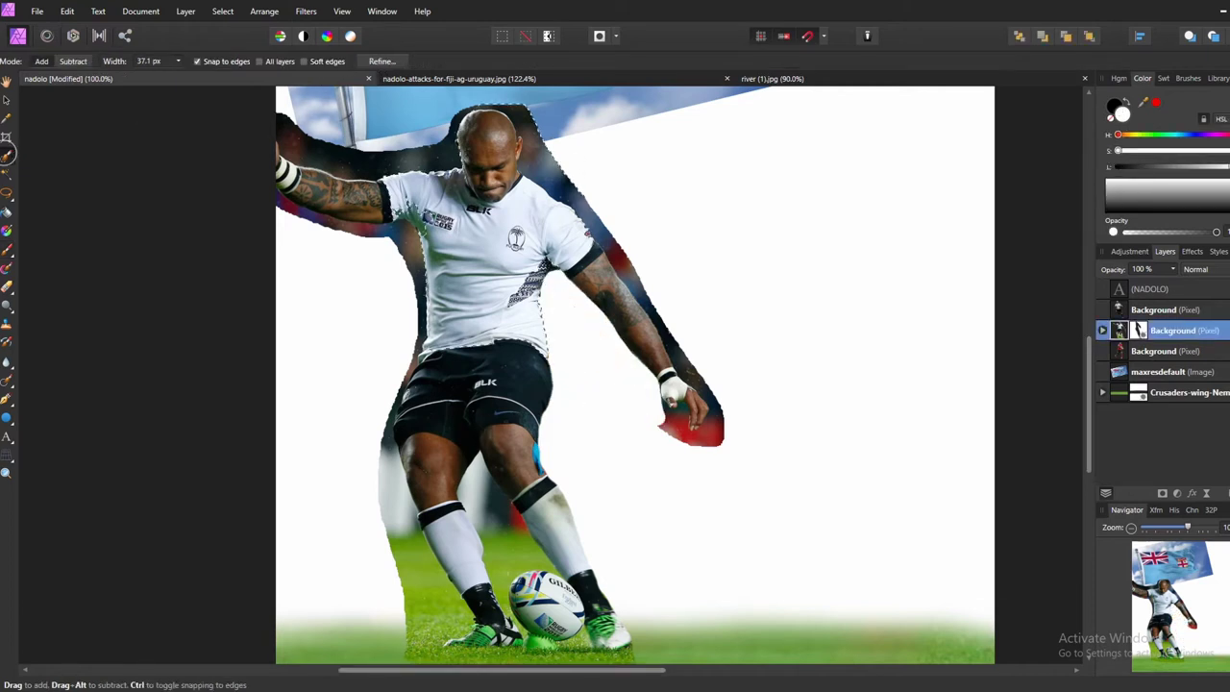
{"action": "key", "text": "b"}
{"action": "scroll", "coordinate": [539, 576], "scroll_direction": "up", "scroll_amount": 5}
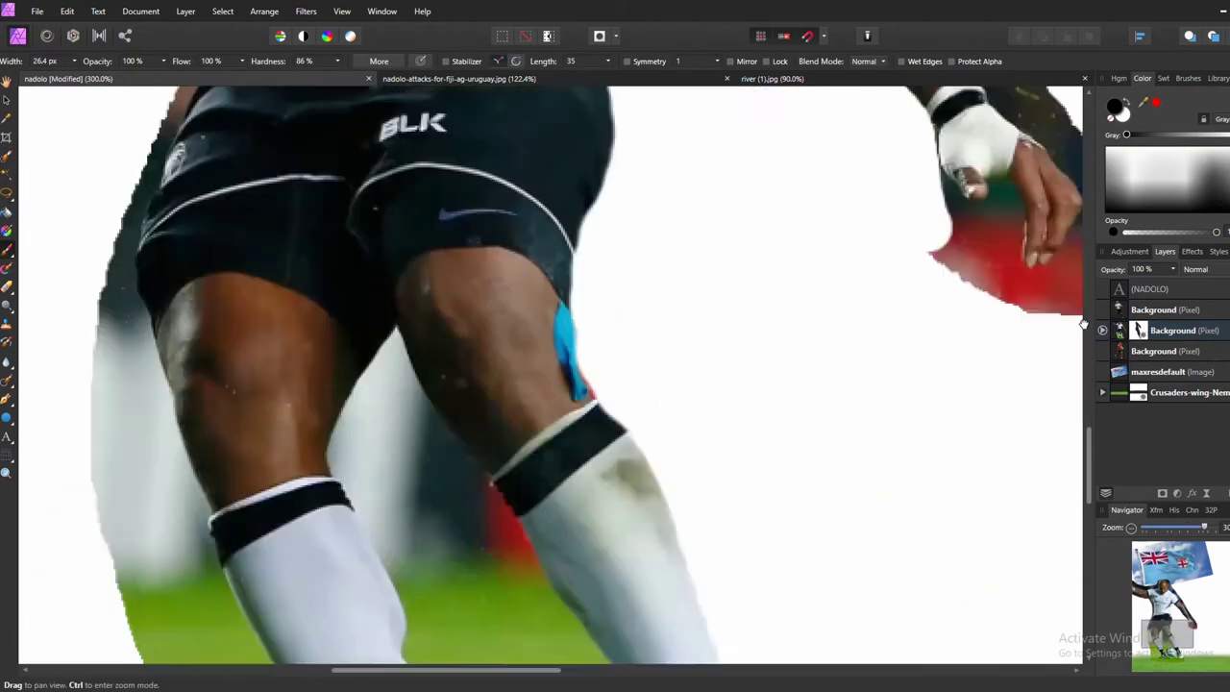
{"action": "left_click_drag", "start_coordinate": [422, 519], "coordinate": [1028, 568]}
Step: Paint white over the leftover background left of the leg
{"action": "left_click_drag", "start_coordinate": [403, 289], "coordinate": [485, 490]}
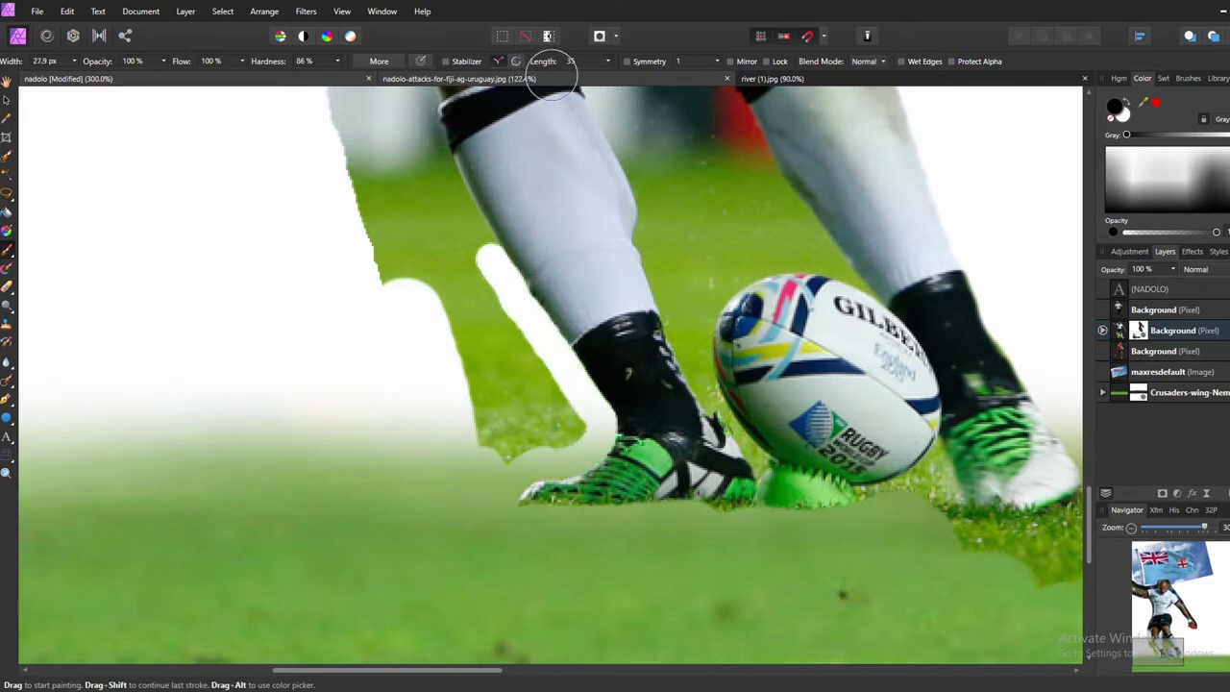
{"action": "left_click_drag", "start_coordinate": [576, 452], "coordinate": [442, 240]}
{"action": "scroll", "coordinate": [442, 240], "scroll_direction": "up", "scroll_amount": 5}
{"action": "left_click_drag", "start_coordinate": [462, 471], "coordinate": [413, 317]}
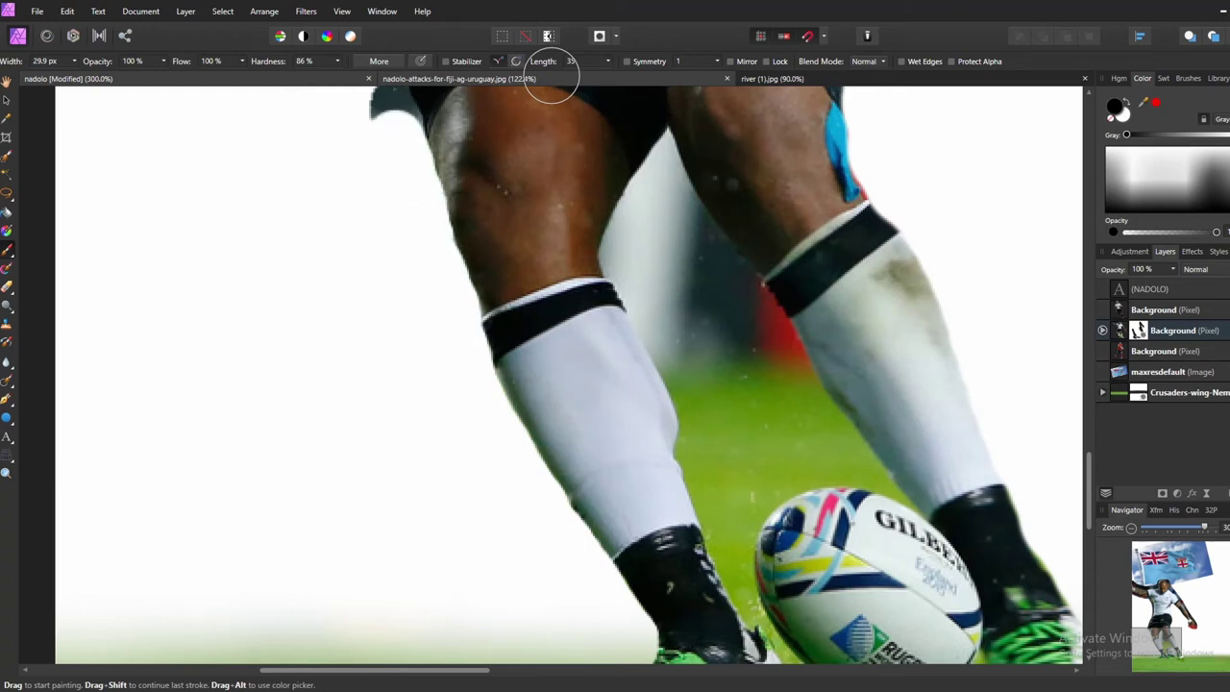
Step: Whiten the background between the legs and the green above the ball
{"action": "left_click_drag", "start_coordinate": [637, 256], "coordinate": [645, 205]}
{"action": "left_click_drag", "start_coordinate": [645, 250], "coordinate": [704, 452]}
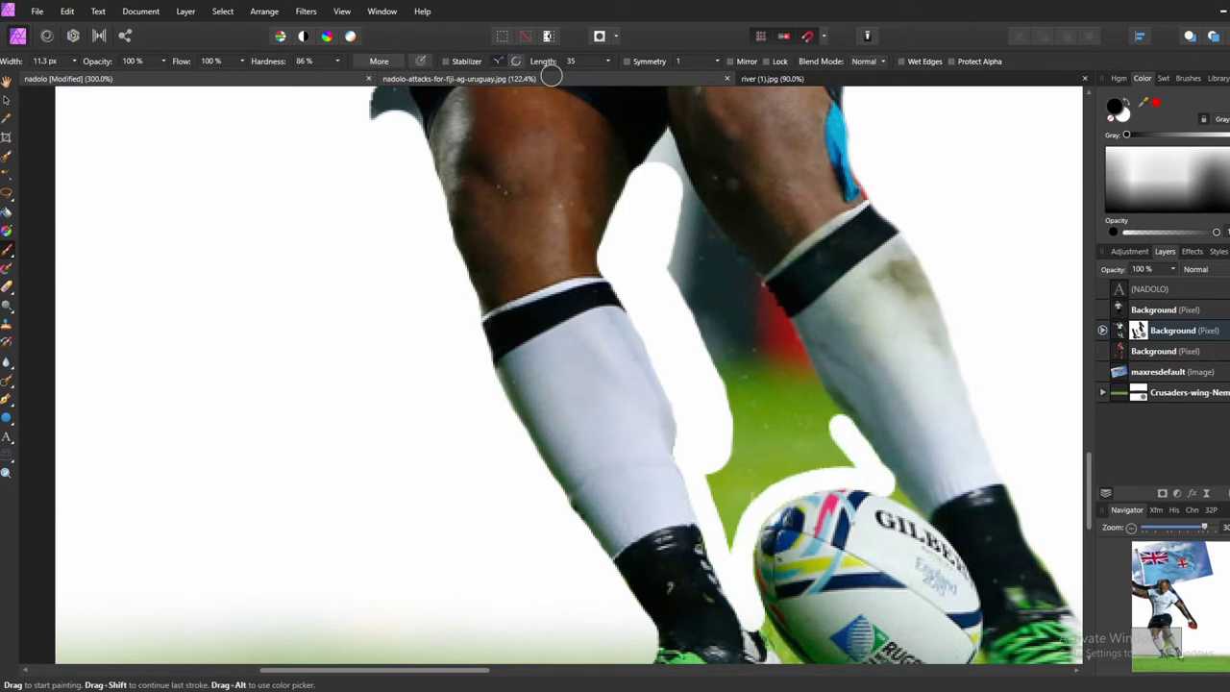
{"action": "mouse_move", "coordinate": [711, 519]}
{"action": "left_mouse_down"}
{"action": "mouse_move", "coordinate": [846, 442]}
{"action": "mouse_move", "coordinate": [731, 317]}
{"action": "left_mouse_up"}
{"action": "left_click_drag", "start_coordinate": [692, 231], "coordinate": [789, 385]}
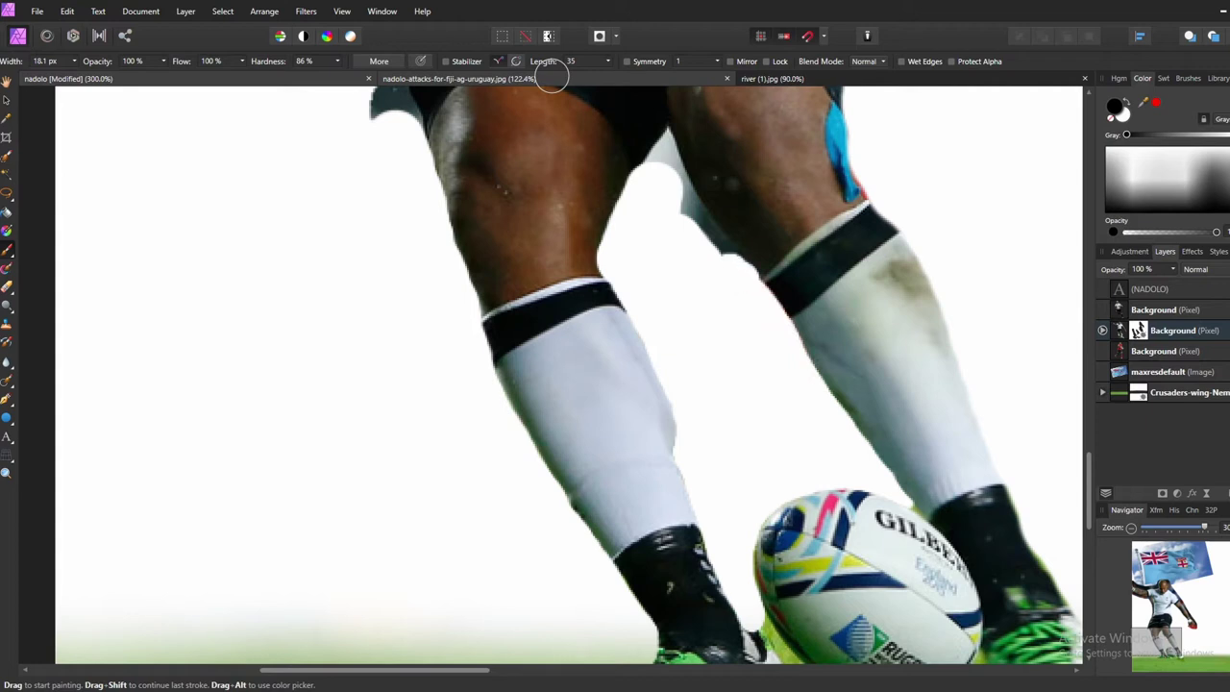
Step: Paint away the dark fringe beside the shorts and along the shirt's edge
{"action": "scroll", "coordinate": [549, 375], "scroll_direction": "down", "scroll_amount": 3}
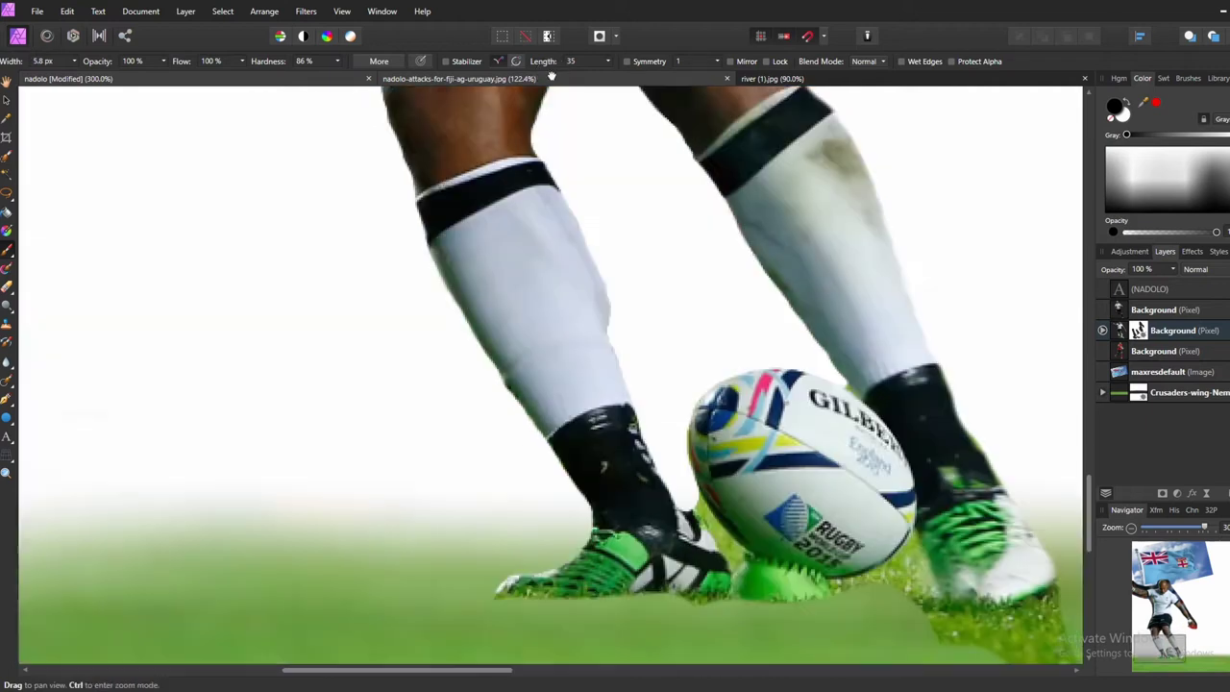
{"action": "scroll", "coordinate": [550, 375], "scroll_direction": "right", "scroll_amount": 3}
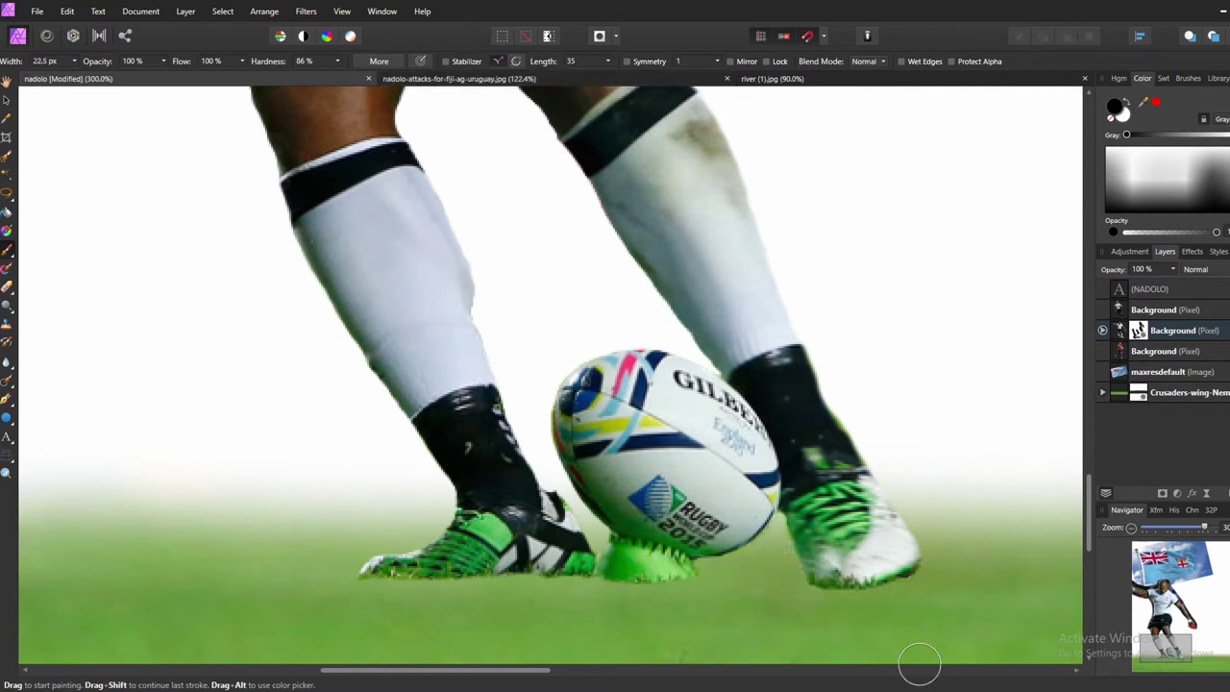
{"action": "scroll", "coordinate": [918, 663], "scroll_direction": "up", "scroll_amount": 5}
{"action": "scroll", "coordinate": [919, 664], "scroll_direction": "up", "scroll_amount": 5}
{"action": "left_click_drag", "start_coordinate": [581, 365], "coordinate": [557, 448]}
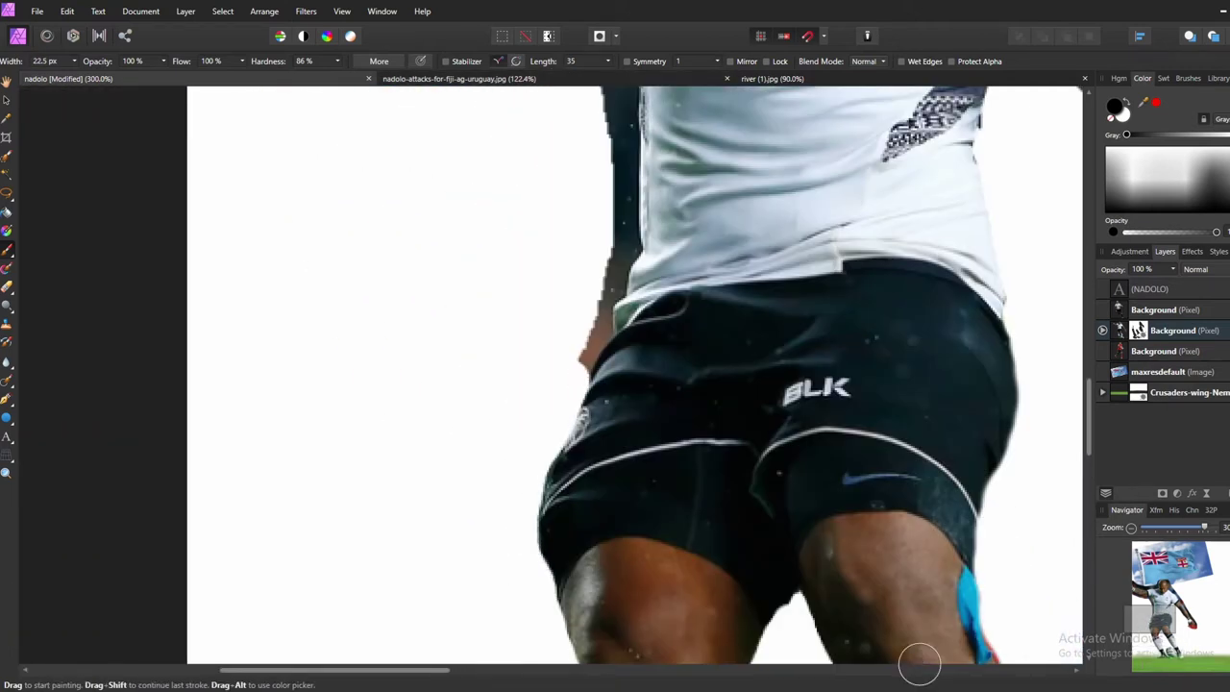
{"action": "scroll", "coordinate": [919, 663], "scroll_direction": "up", "scroll_amount": 5}
{"action": "left_click_drag", "start_coordinate": [520, 505], "coordinate": [428, 183]}
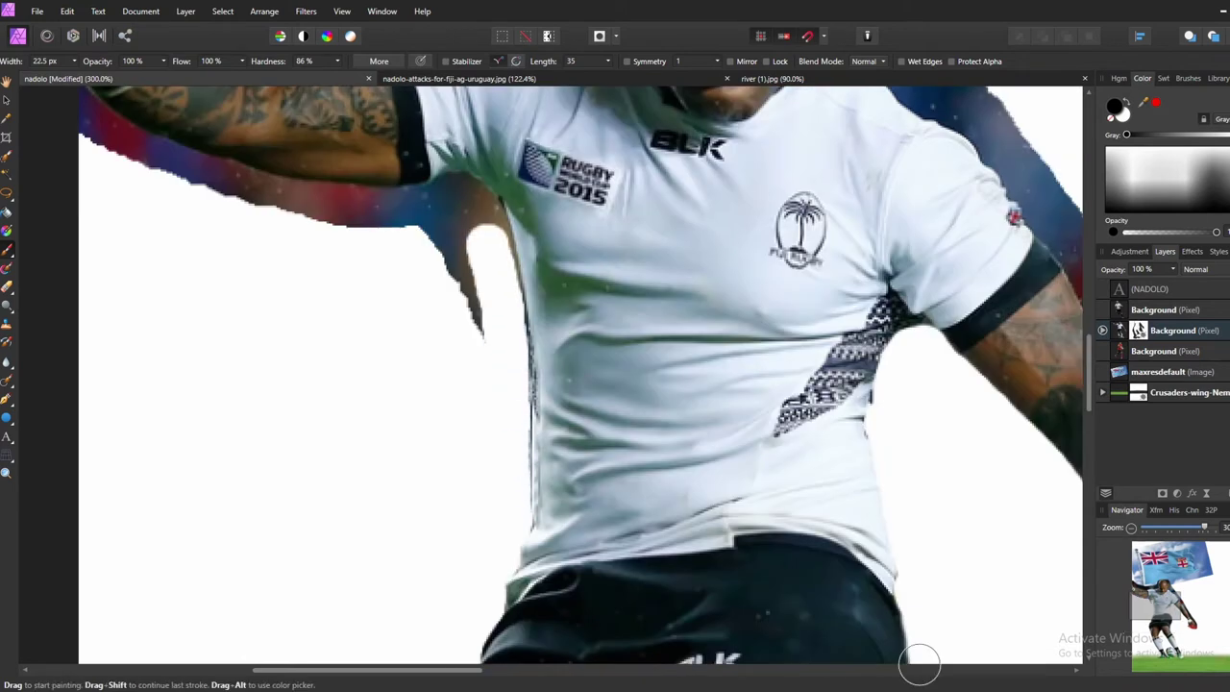
Step: Clear the fringe under the forearm and, with a larger brush, the dark band above the arm
{"action": "scroll", "coordinate": [919, 663], "scroll_direction": "up", "scroll_amount": 5}
{"action": "scroll", "coordinate": [919, 663], "scroll_direction": "left", "scroll_amount": 5}
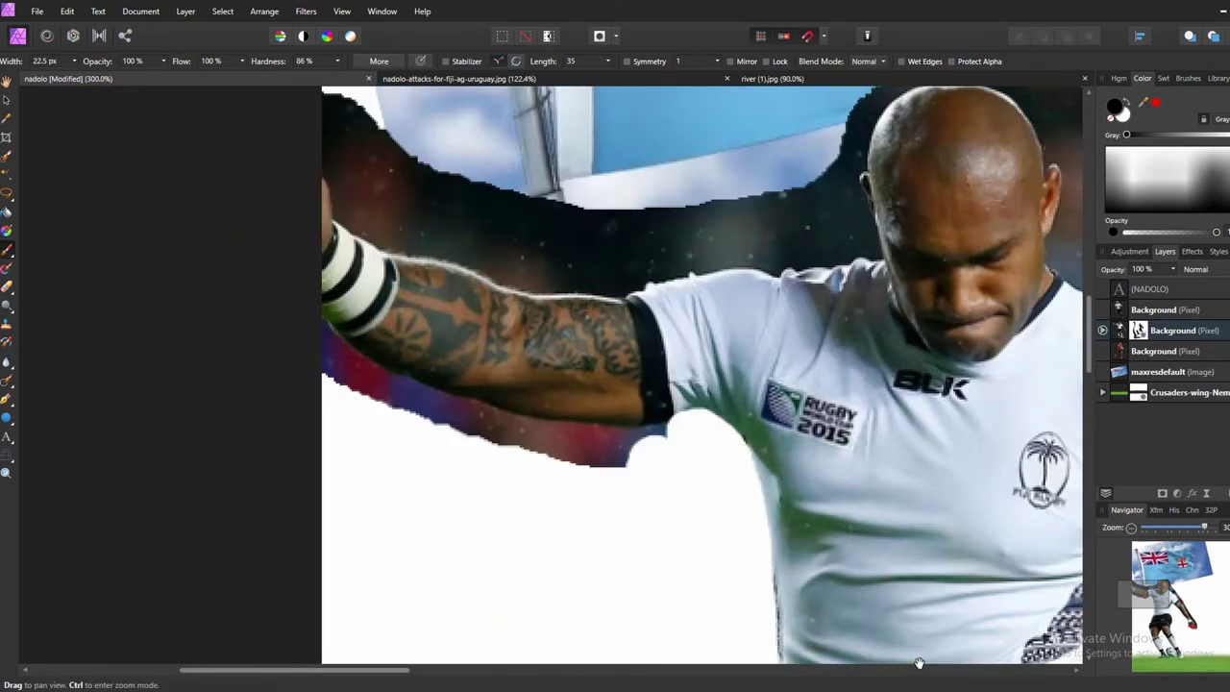
{"action": "mouse_move", "coordinate": [327, 326]}
{"action": "left_mouse_down"}
{"action": "mouse_move", "coordinate": [500, 437]}
{"action": "mouse_move", "coordinate": [663, 437]}
{"action": "left_mouse_up"}
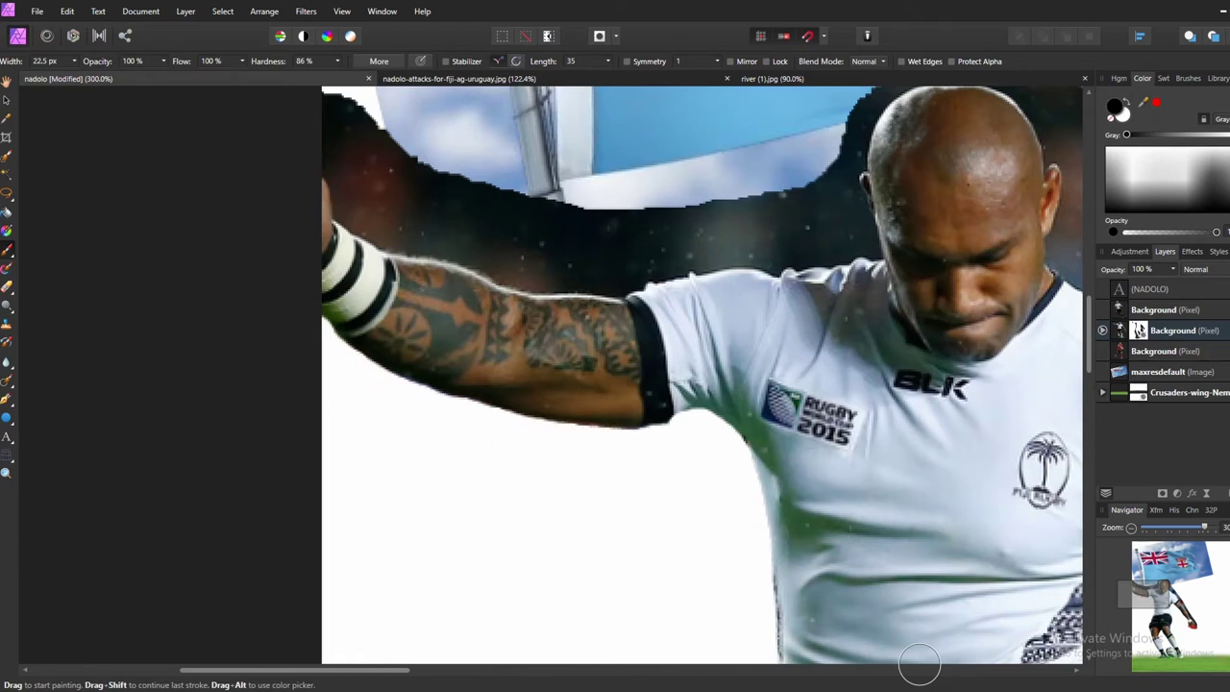
{"action": "scroll", "coordinate": [919, 664], "scroll_direction": "up", "scroll_amount": 5}
{"action": "scroll", "coordinate": [919, 663], "scroll_direction": "right", "scroll_amount": 3}
{"action": "key", "text": "bracketright"}
{"action": "key", "text": "bracketright"}
{"action": "key", "text": "bracketright"}
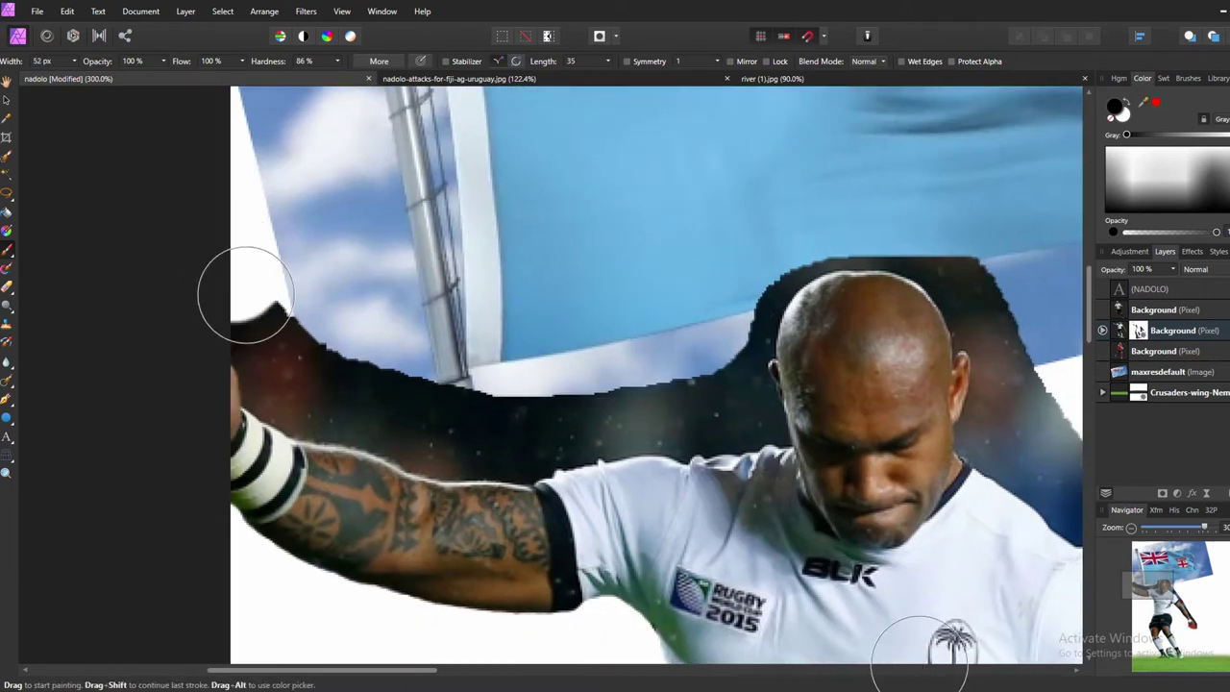
{"action": "mouse_move", "coordinate": [247, 288]}
{"action": "left_mouse_down"}
{"action": "mouse_move", "coordinate": [507, 411]}
{"action": "mouse_move", "coordinate": [785, 240]}
{"action": "mouse_move", "coordinate": [1028, 318]}
{"action": "left_mouse_up"}
Step: Finish clearing the dark band left of the arm and whiten the area right of the head
{"action": "key", "text": "bracketleft"}
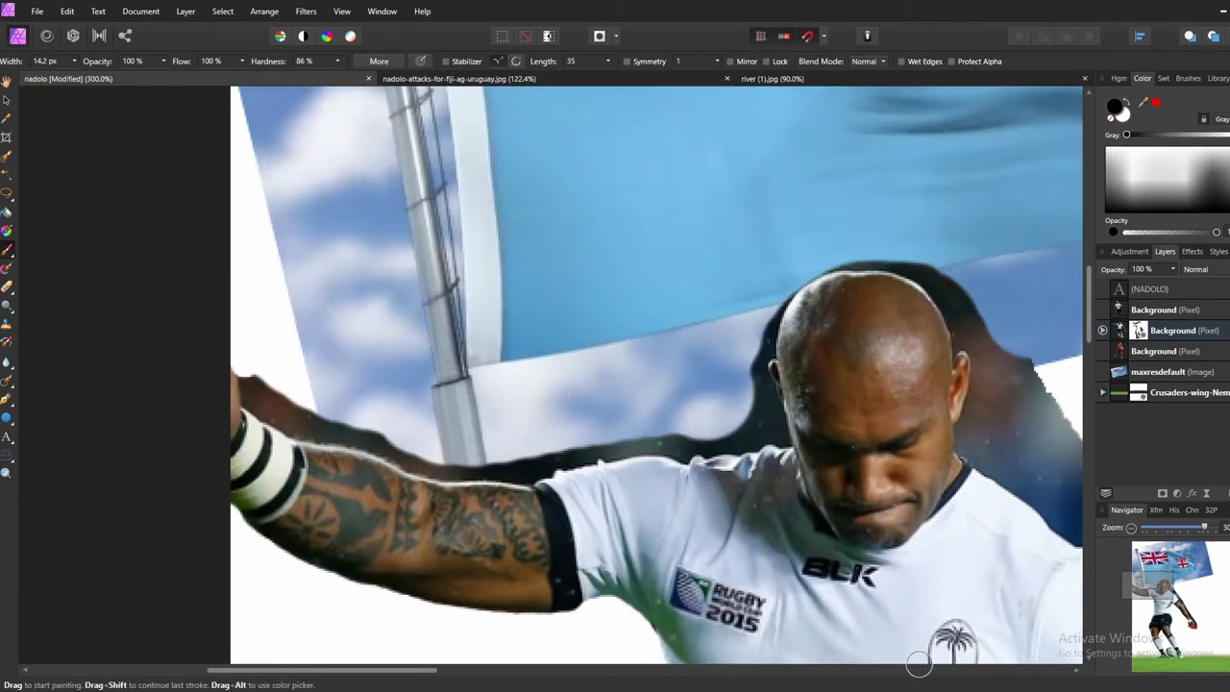
{"action": "left_click_drag", "start_coordinate": [298, 423], "coordinate": [418, 469]}
{"action": "scroll", "coordinate": [918, 663], "scroll_direction": "right", "scroll_amount": 2}
{"action": "mouse_move", "coordinate": [264, 385]}
{"action": "left_mouse_down"}
{"action": "mouse_move", "coordinate": [346, 423]}
{"action": "mouse_move", "coordinate": [524, 408]}
{"action": "left_mouse_up"}
{"action": "scroll", "coordinate": [919, 663], "scroll_direction": "down", "scroll_amount": 4}
{"action": "scroll", "coordinate": [918, 663], "scroll_direction": "right", "scroll_amount": 3}
{"action": "scroll", "coordinate": [919, 663], "scroll_direction": "down", "scroll_amount": 1}
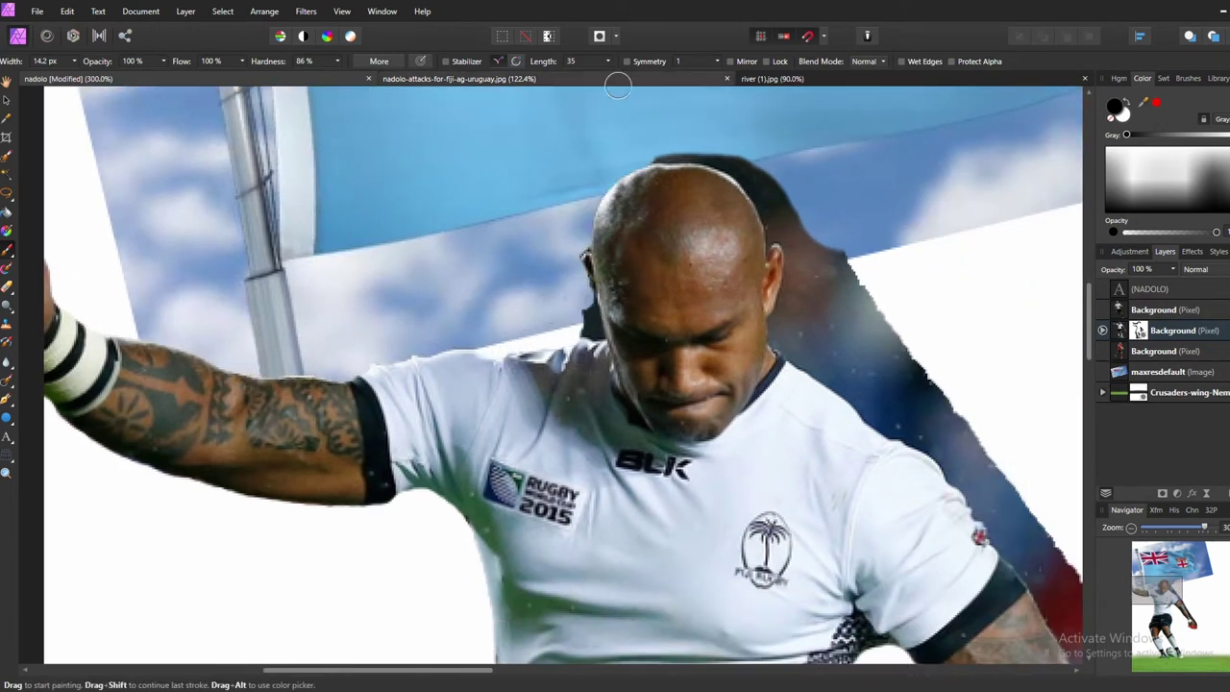
{"action": "mouse_move", "coordinate": [804, 337]}
{"action": "left_mouse_down"}
{"action": "mouse_move", "coordinate": [823, 357]}
{"action": "mouse_move", "coordinate": [798, 351]}
{"action": "mouse_move", "coordinate": [793, 298]}
{"action": "mouse_move", "coordinate": [846, 317]}
{"action": "left_mouse_up"}
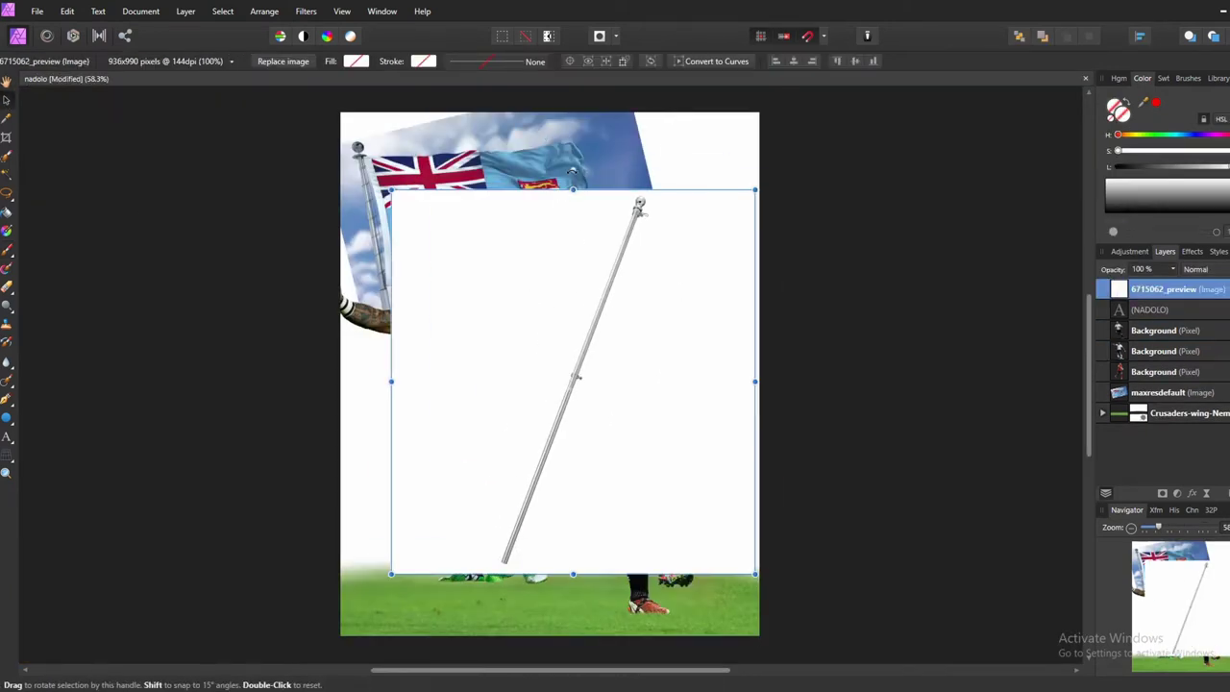
Step: Try Multiply blending on the flagpole layer, nudge it into place, then revert to Normal
{"action": "left_click", "coordinate": [1197, 269]}
{"action": "left_click", "coordinate": [1192, 318]}
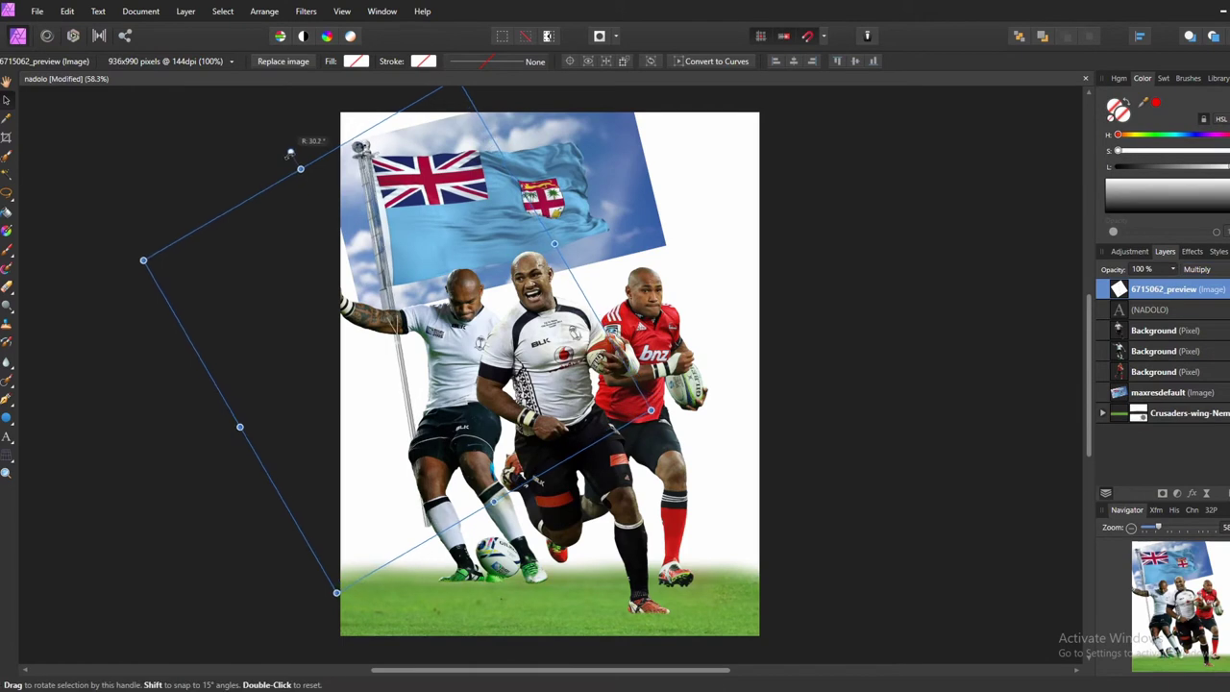
{"action": "left_click_drag", "start_coordinate": [384, 231], "coordinate": [398, 222]}
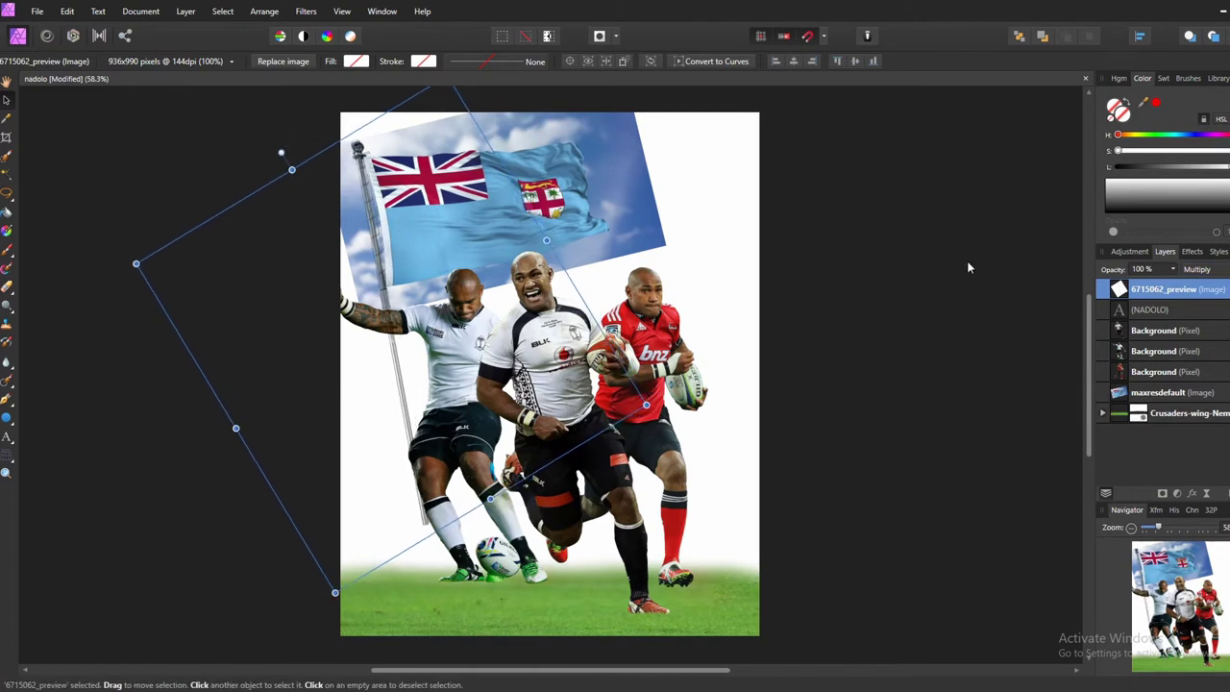
{"action": "left_click", "coordinate": [1196, 269]}
{"action": "left_click", "coordinate": [1185, 285]}
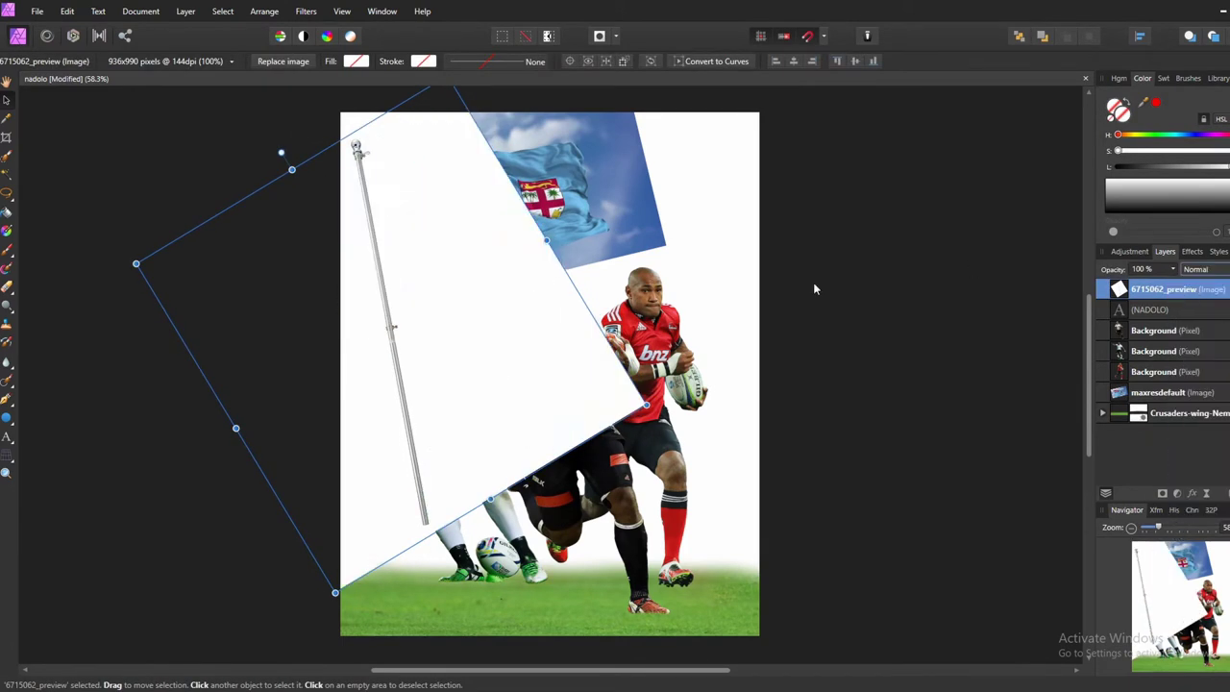
Step: Flood Select the flagpole image's white background and delete it
{"action": "key", "text": "w"}
{"action": "left_click", "coordinate": [456, 253]}
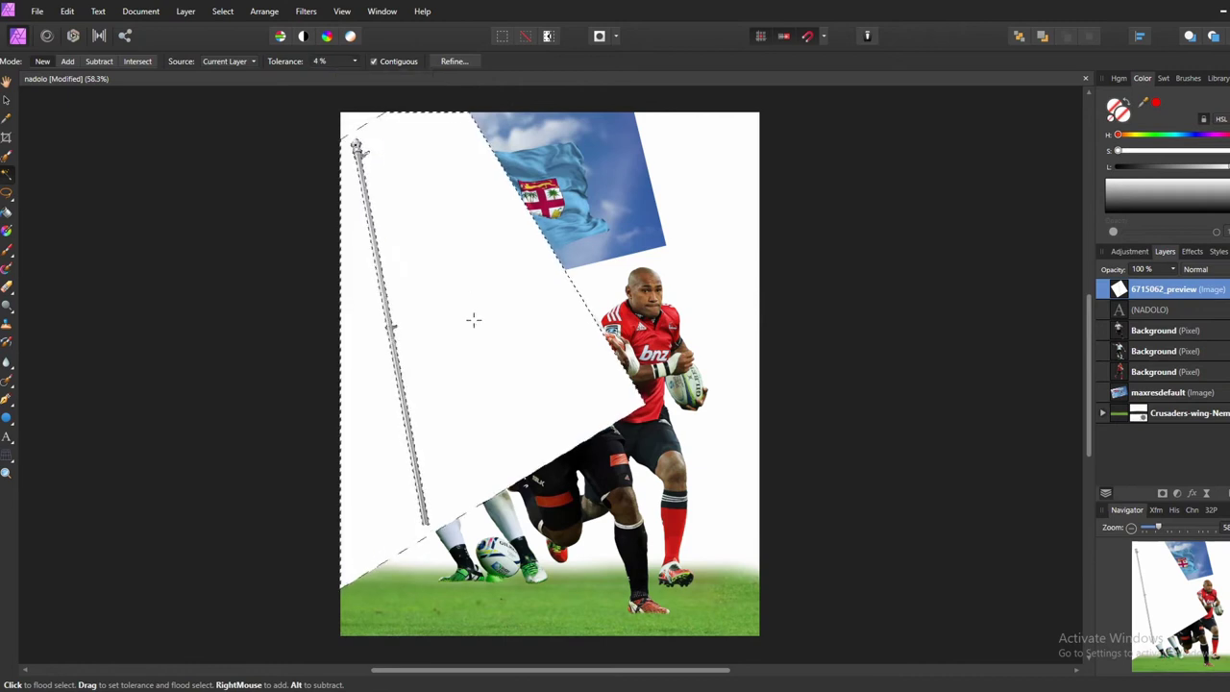
{"action": "key", "text": "Delete"}
{"action": "key", "text": "ctrl+z"}
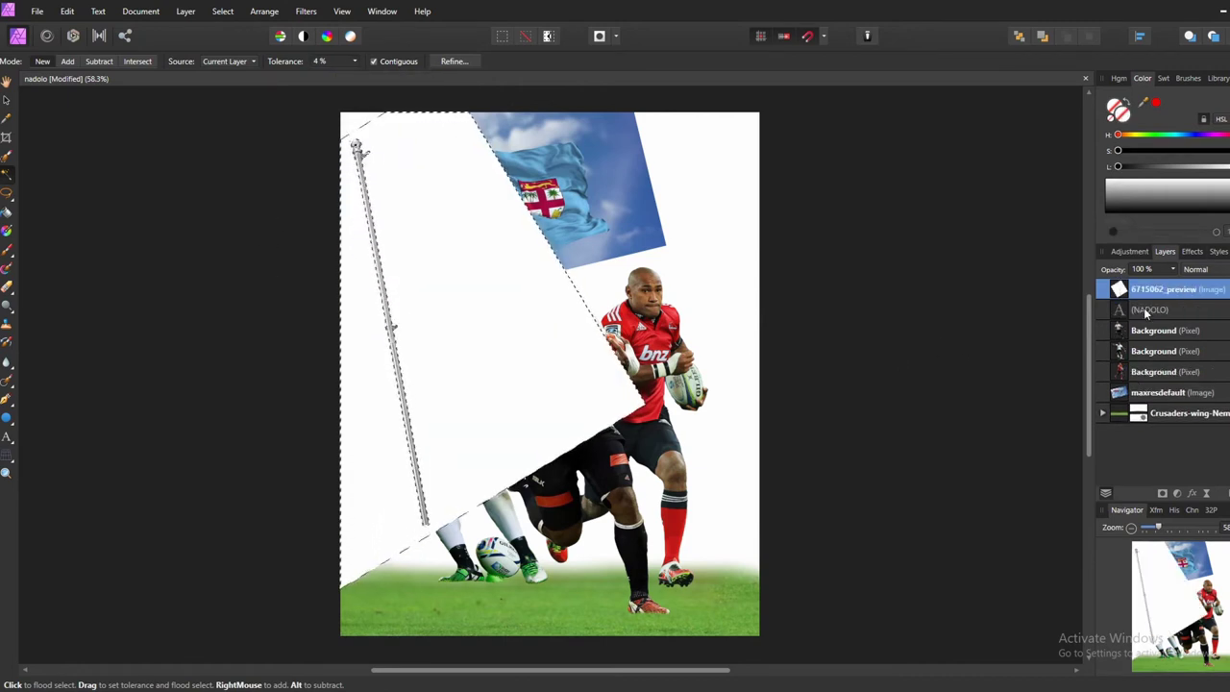
{"action": "left_click", "coordinate": [222, 11]}
{"action": "key", "text": "Escape"}
{"action": "key", "text": "Delete"}
Step: Deselect, then select the flagpole layer and move the flagpole image right
{"action": "key", "text": "ctrl+d"}
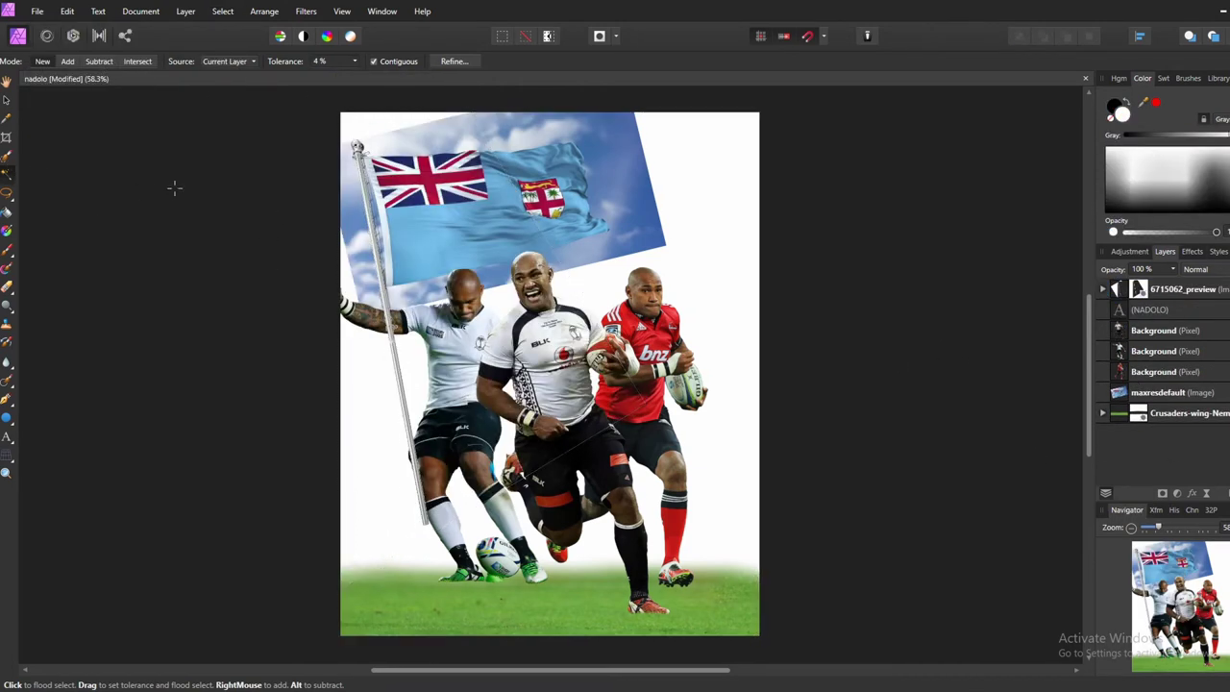
{"action": "left_click", "coordinate": [6, 284]}
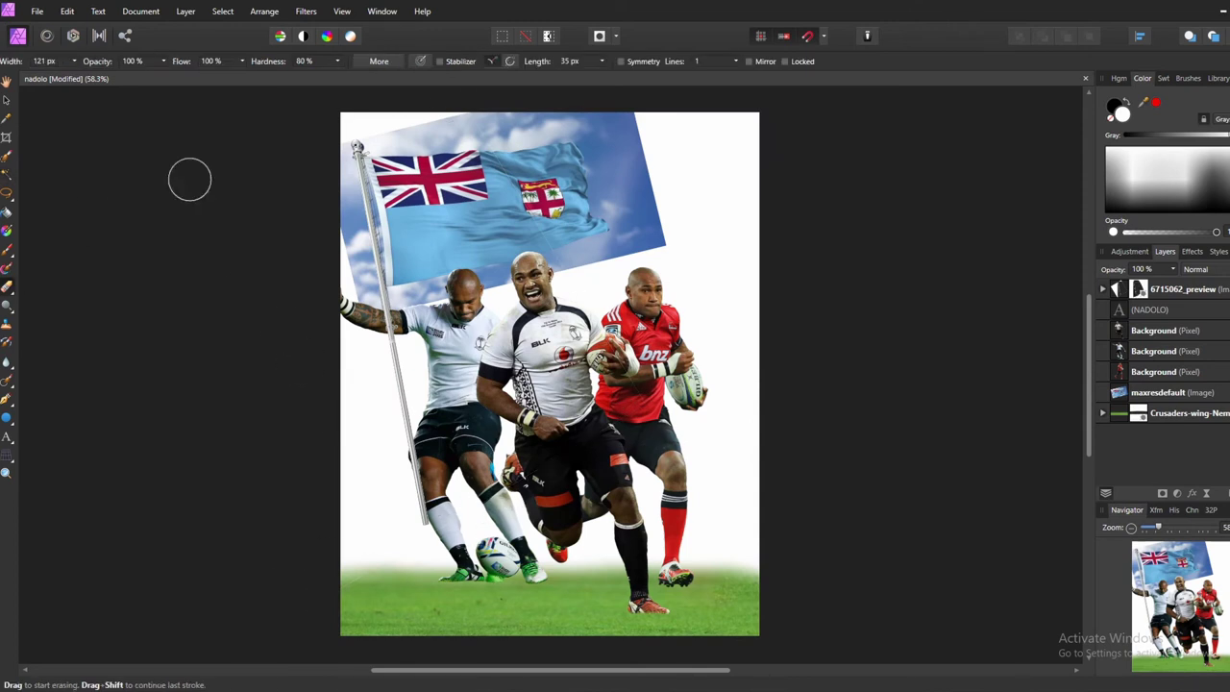
{"action": "left_click", "coordinate": [1158, 392]}
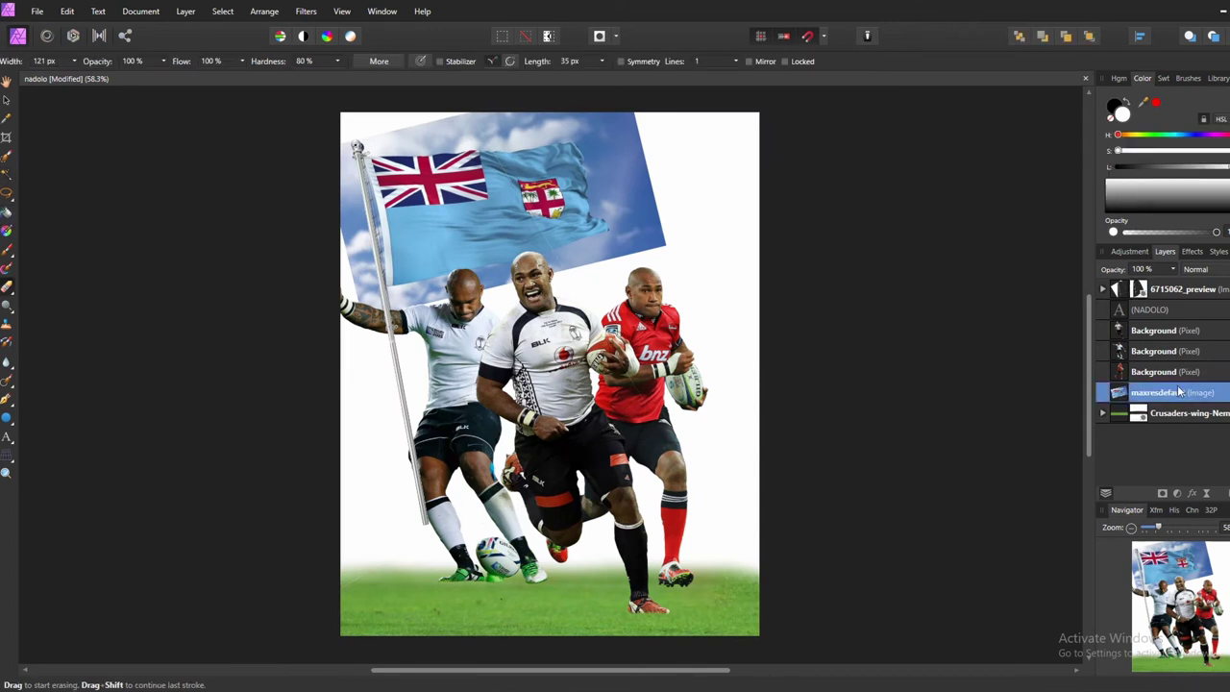
{"action": "key", "text": "v"}
{"action": "left_click", "coordinate": [1182, 288]}
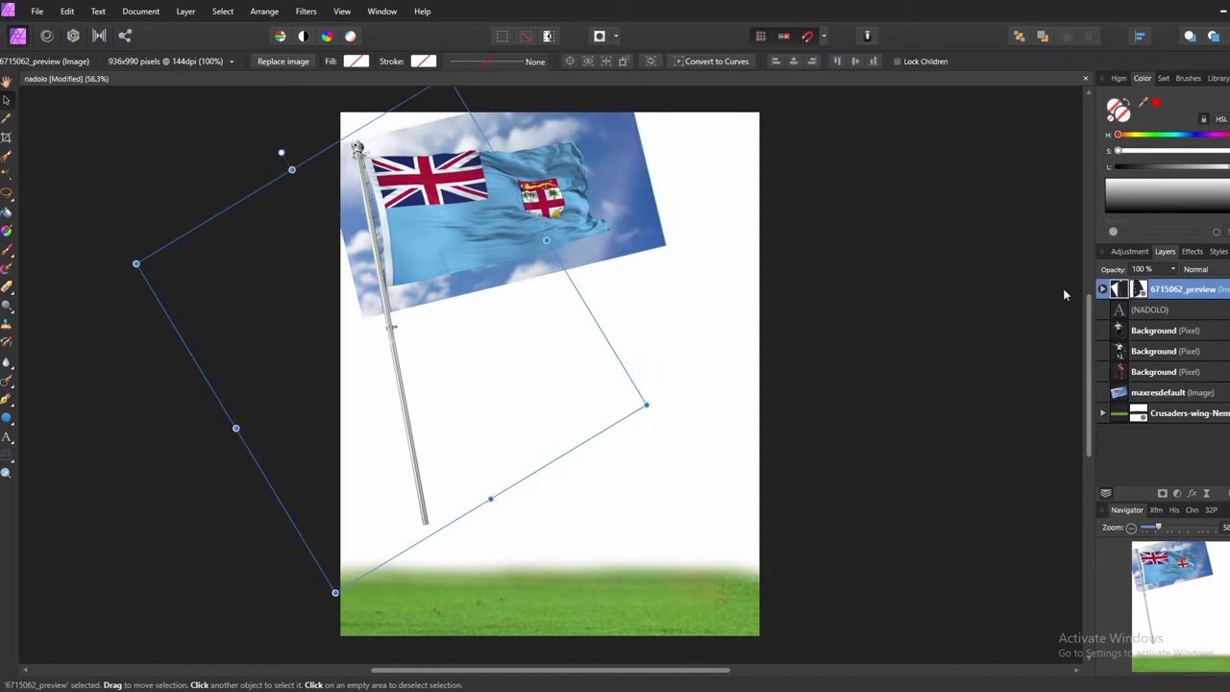
{"action": "left_click_drag", "start_coordinate": [480, 240], "coordinate": [671, 250]}
Step: Try erasing near the pole, undo it, and reselect the waving flag photo's layer
{"action": "key", "text": "e"}
{"action": "left_click_drag", "start_coordinate": [510, 192], "coordinate": [500, 226]}
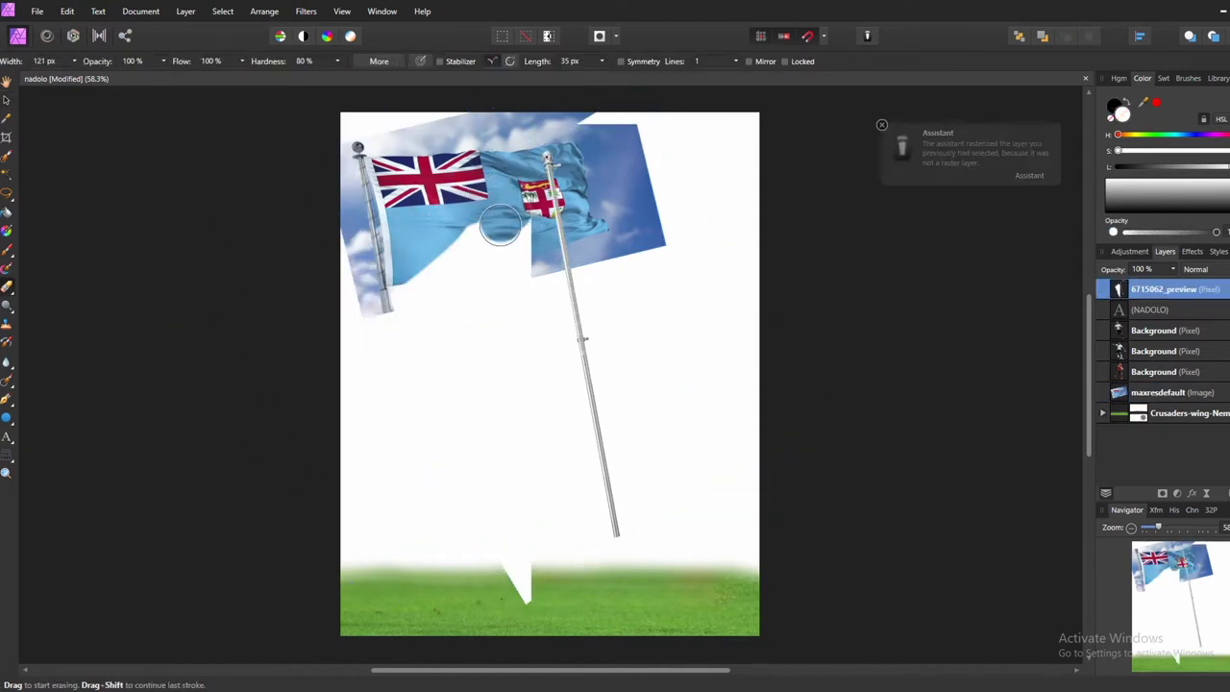
{"action": "key", "text": "ctrl+z"}
{"action": "key", "text": "bracketright"}
{"action": "key", "text": "bracketright"}
{"action": "key", "text": "bracketright"}
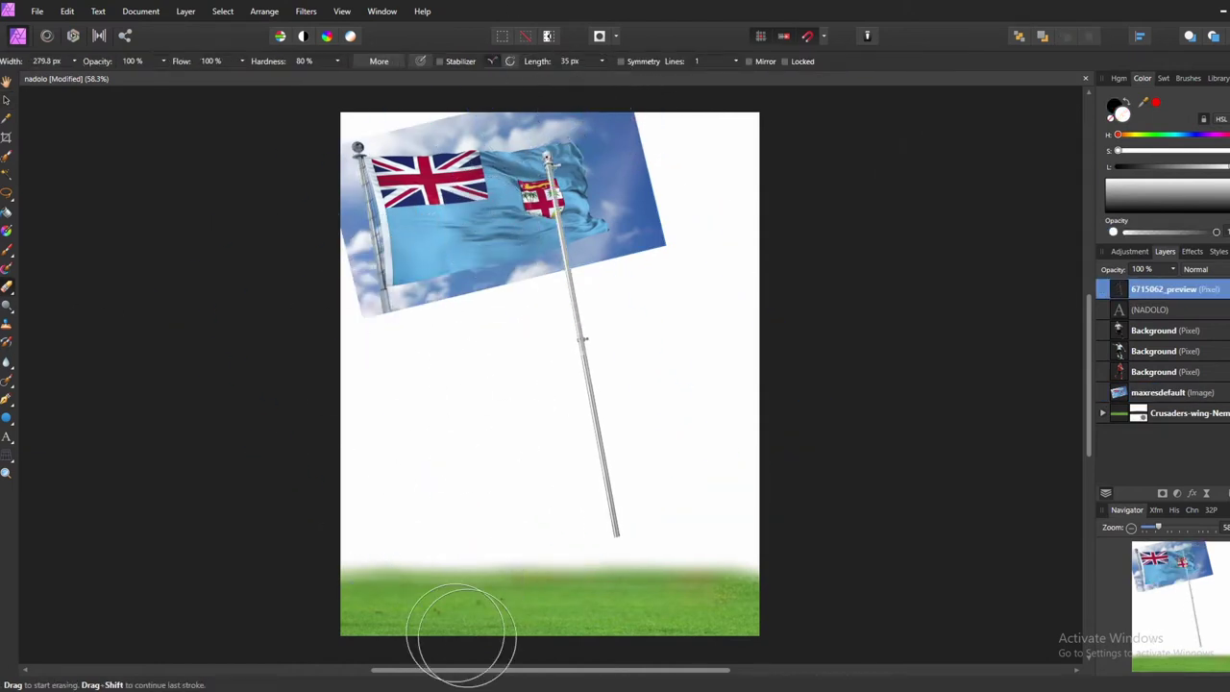
{"action": "key", "text": "v"}
{"action": "key", "text": "ctrl+z"}
{"action": "left_click", "coordinate": [1158, 393]}
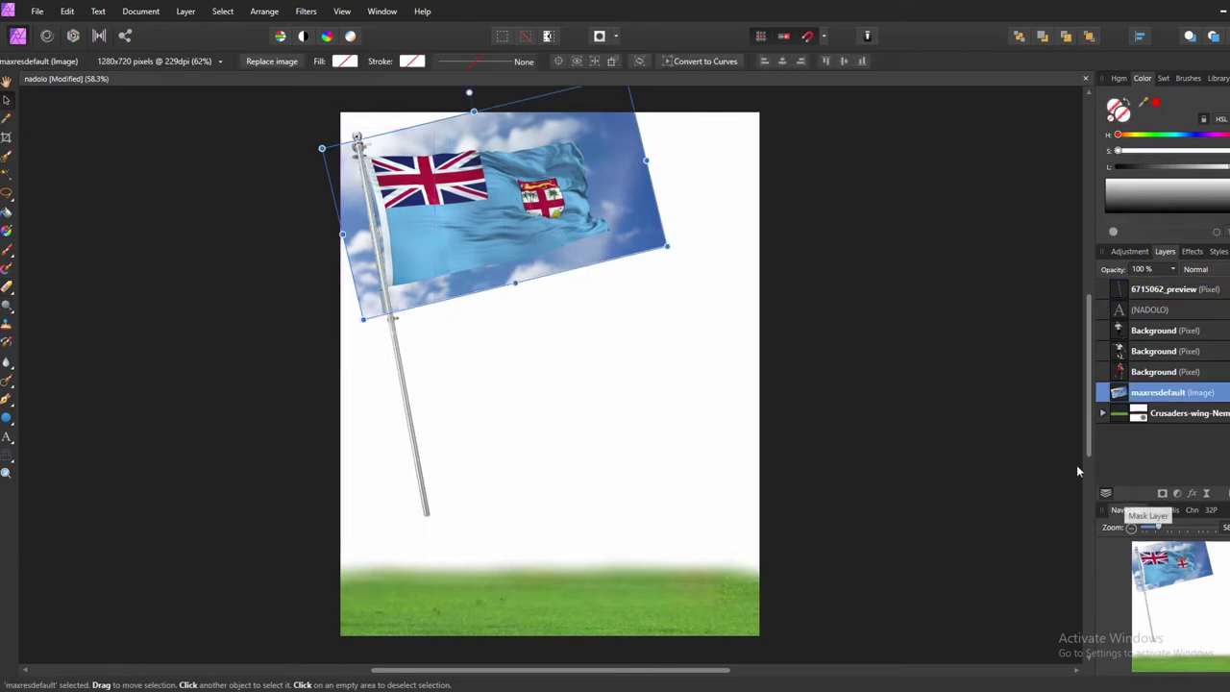
Step: Paint a selection over the flag photo, trimming its right and bottom edges
{"action": "key", "text": "w"}
{"action": "left_click_drag", "start_coordinate": [560, 236], "coordinate": [439, 187]}
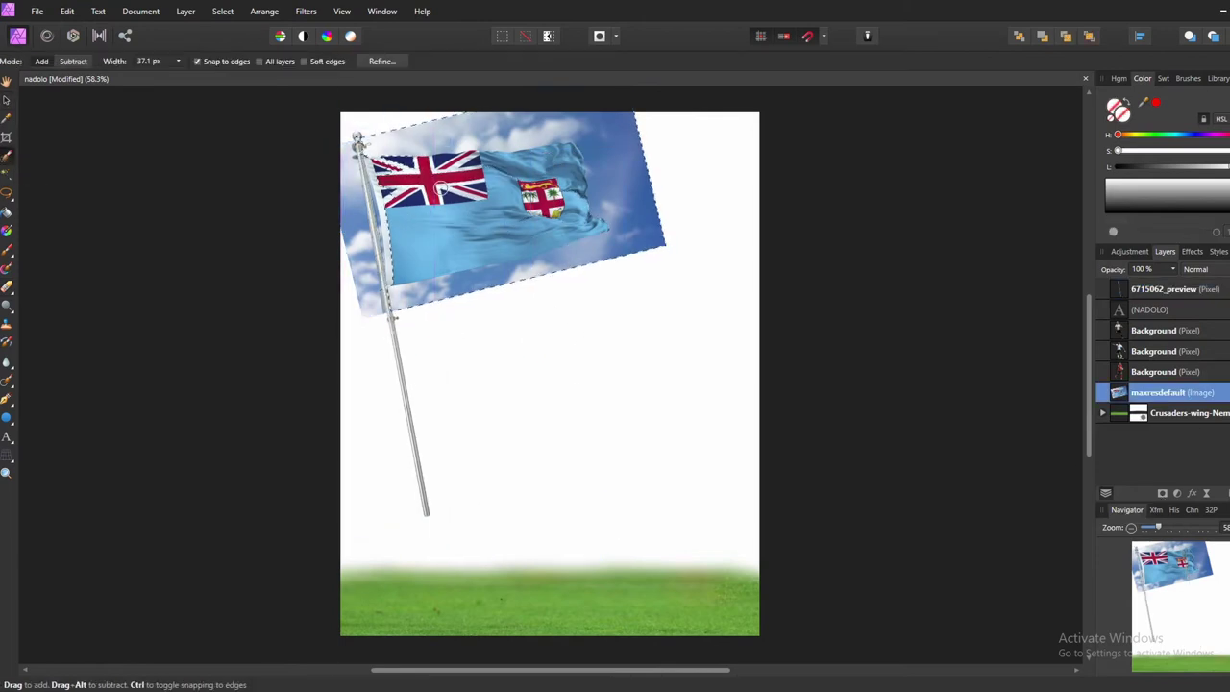
{"action": "left_click_drag", "start_coordinate": [658, 197], "coordinate": [554, 272]}
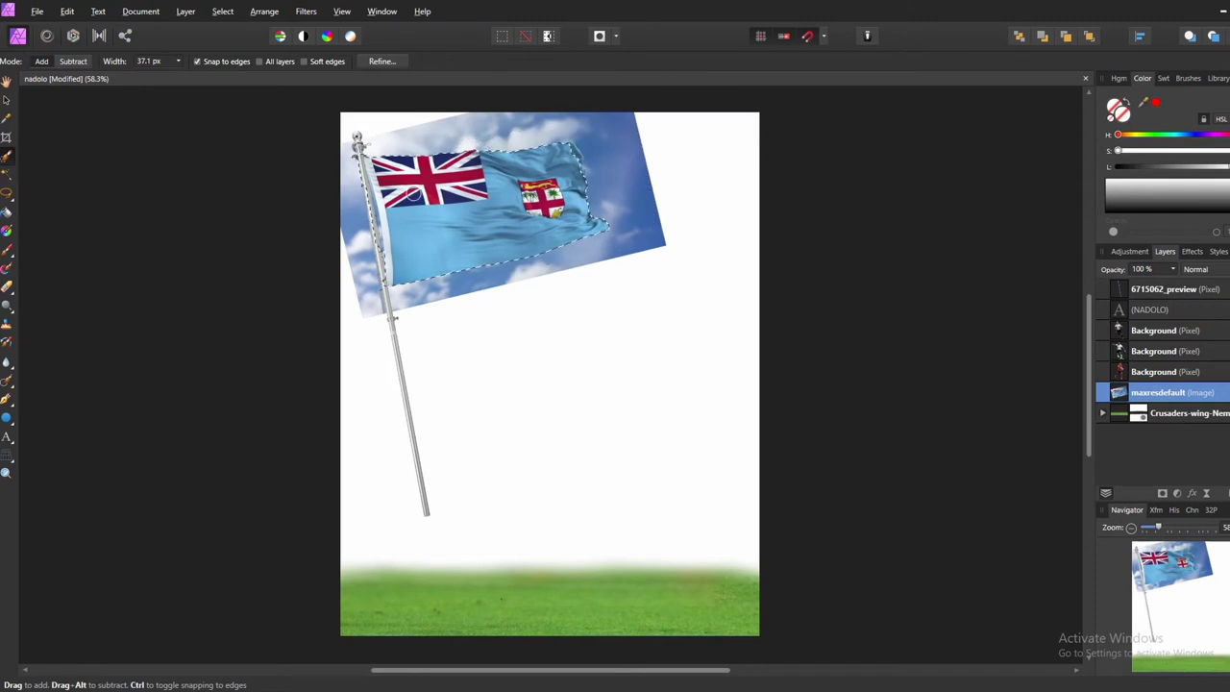
{"action": "key", "text": "ctrl+z"}
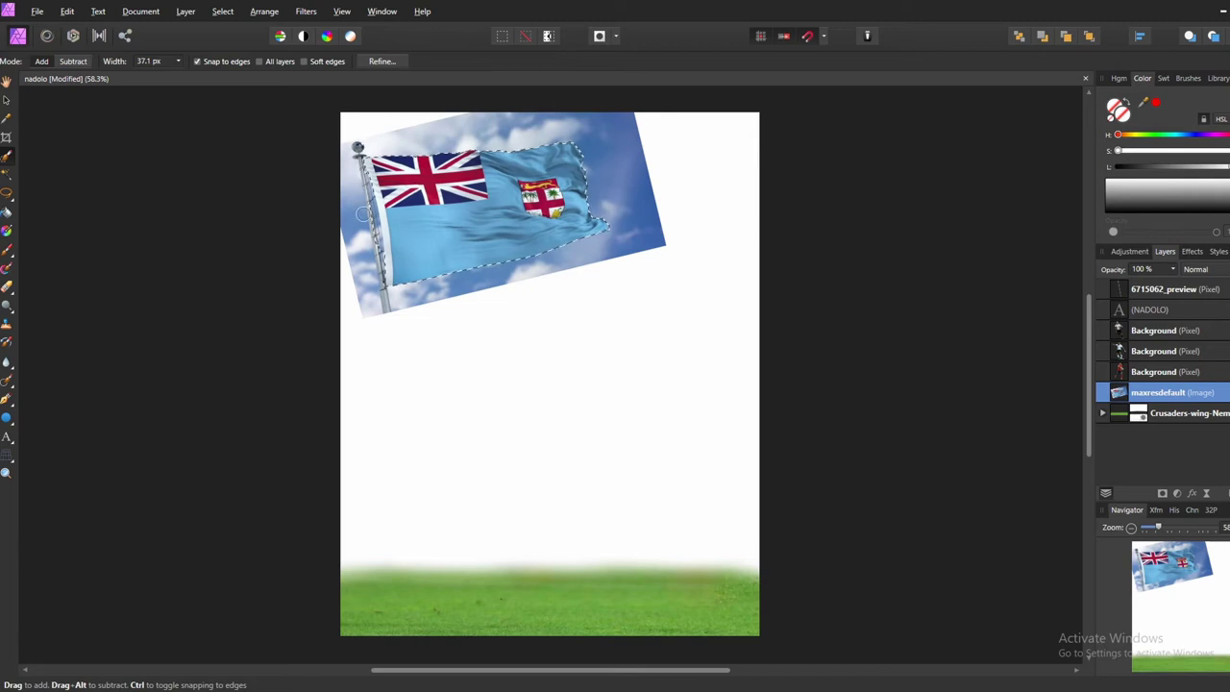
Step: Refine the flag selection, output it as a mask, and move the pole layer beneath the flag
{"action": "key", "text": "ctrl+alt+r"}
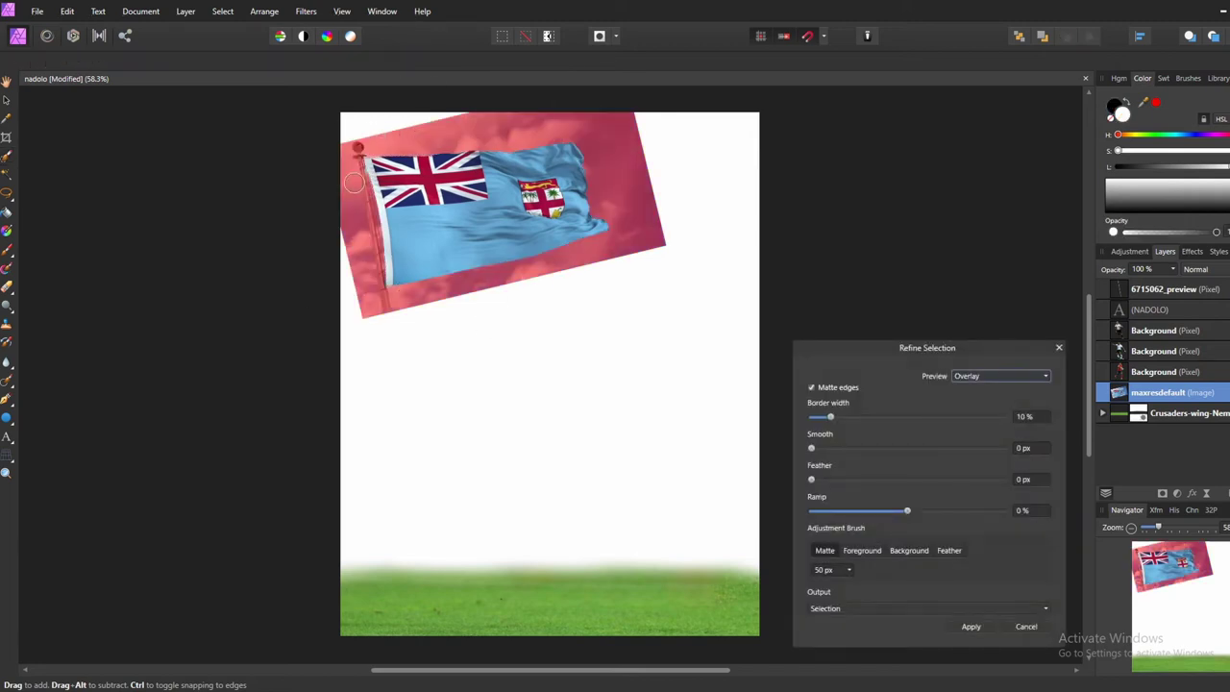
{"action": "left_click", "coordinate": [971, 626]}
{"action": "left_click", "coordinate": [1162, 494]}
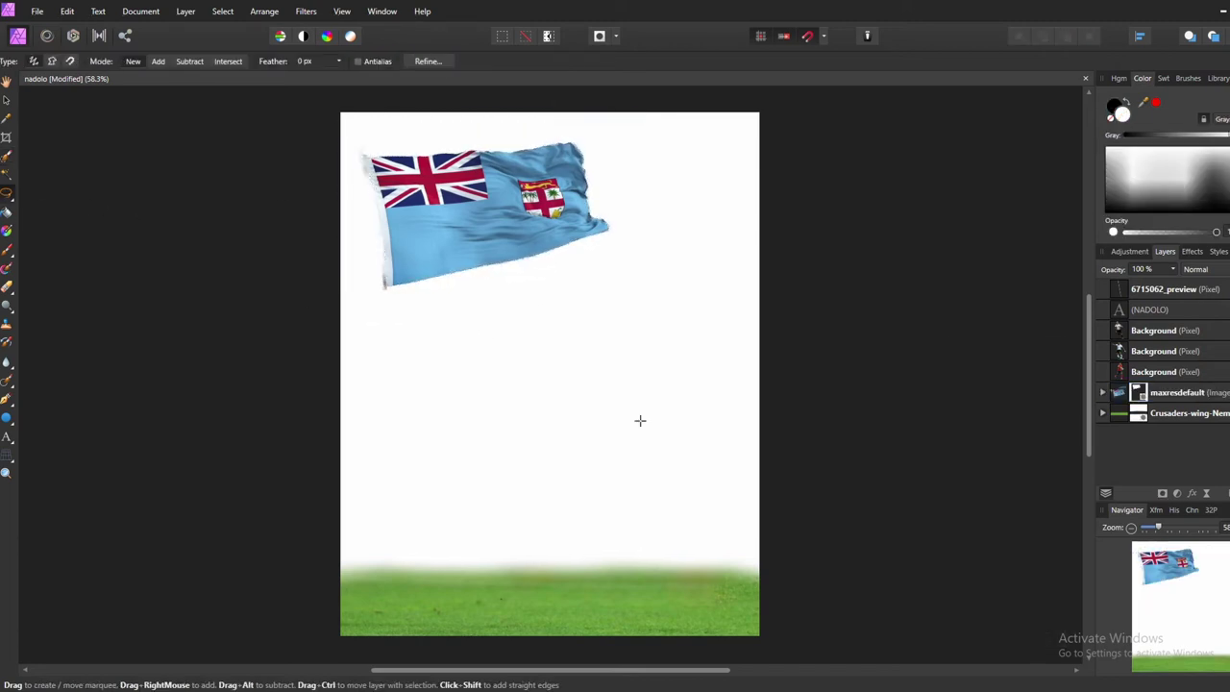
{"action": "left_click_drag", "start_coordinate": [1154, 392], "coordinate": [1153, 402]}
Step: Enlarge the flag image, then scale the flag and players layers up together
{"action": "key", "text": "v"}
{"action": "left_click", "coordinate": [446, 231]}
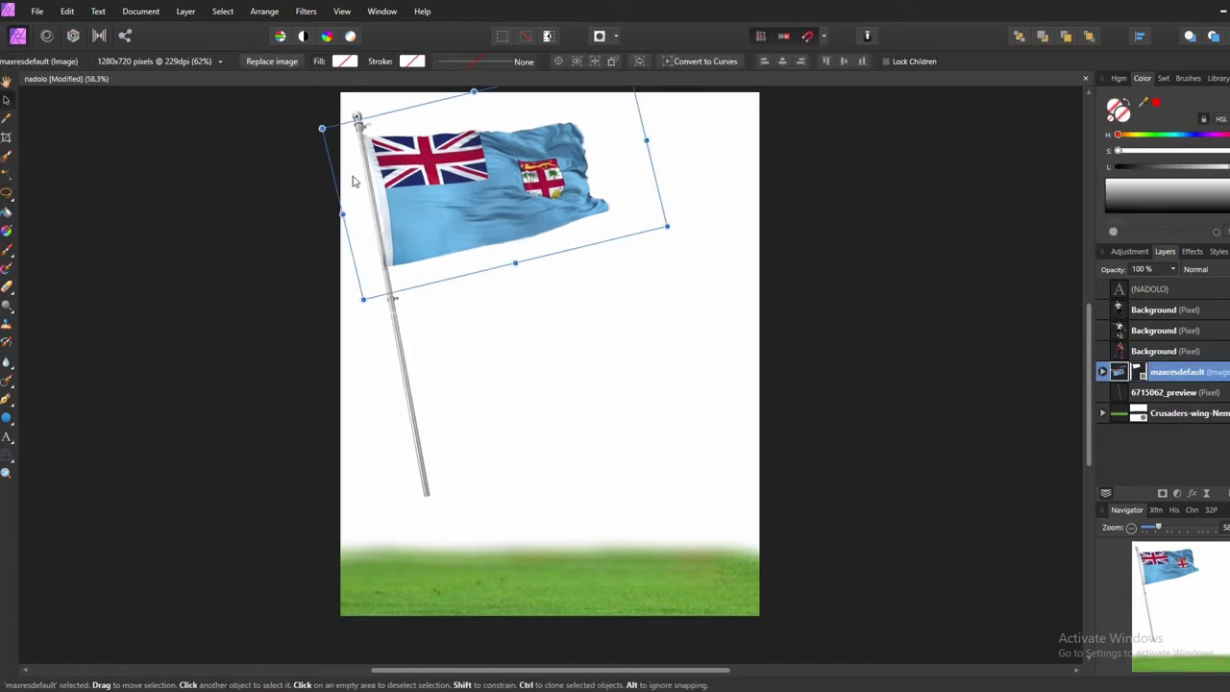
{"action": "left_click_drag", "start_coordinate": [363, 285], "coordinate": [367, 339]}
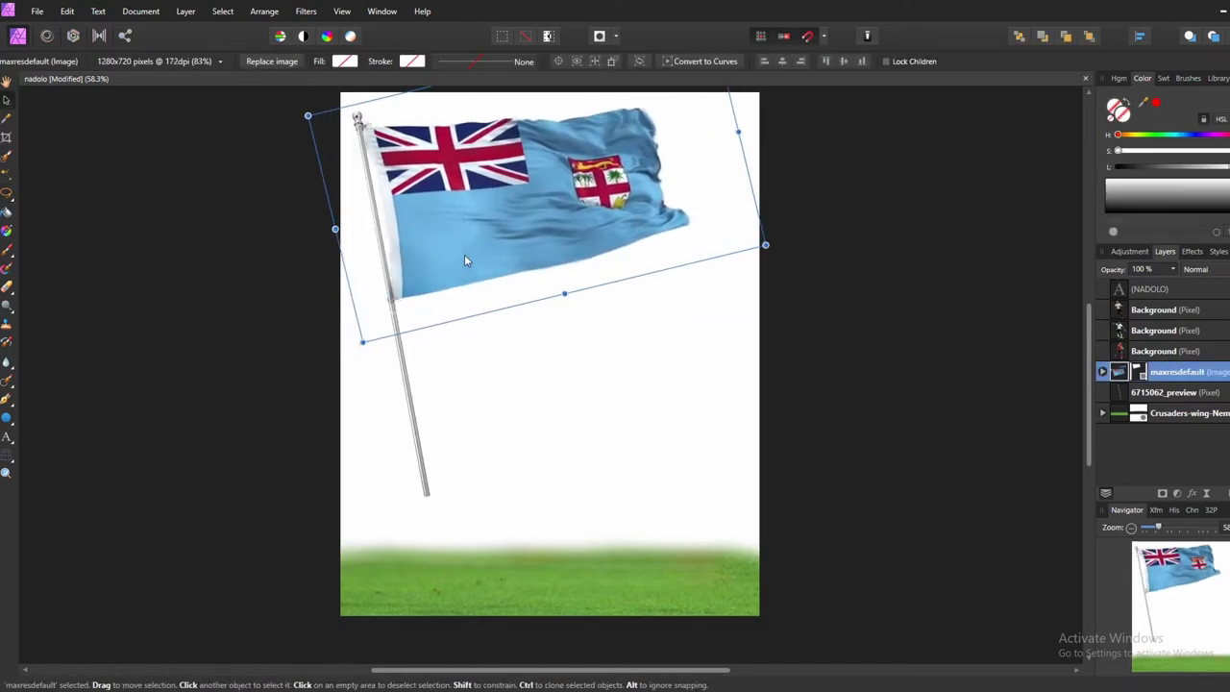
{"action": "key", "text": "e"}
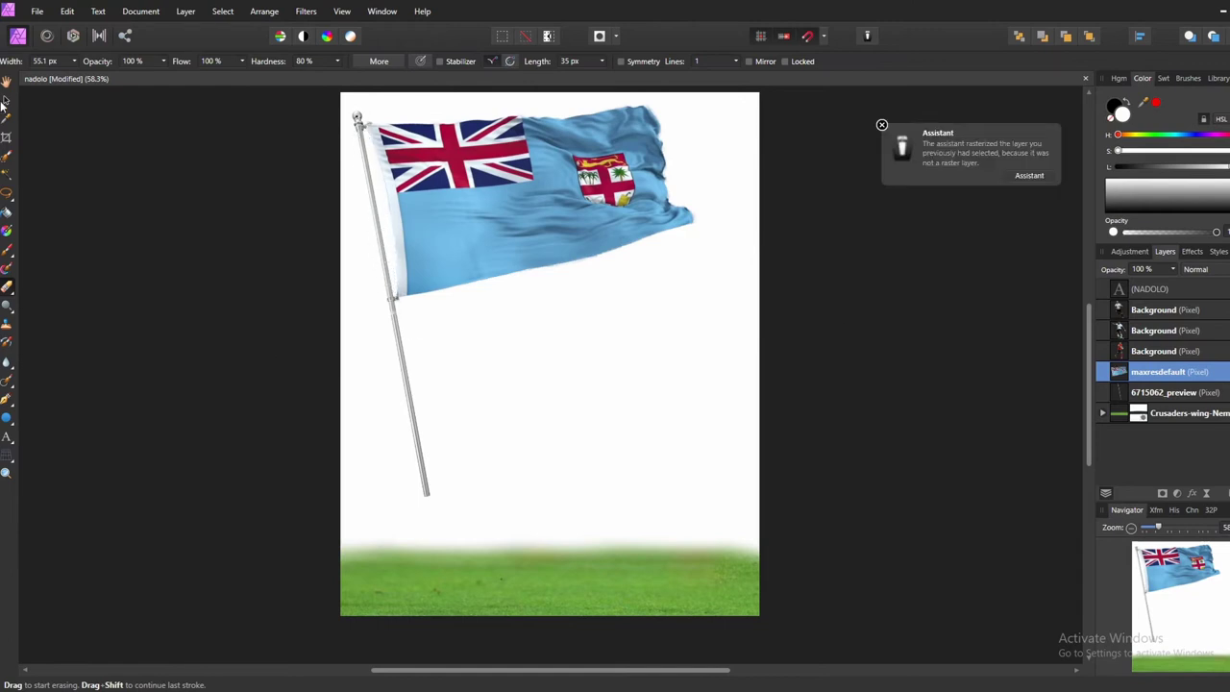
{"action": "key", "text": "v"}
{"action": "left_click", "coordinate": [1173, 392], "text": "shift"}
{"action": "left_click_drag", "start_coordinate": [598, 161], "coordinate": [642, 185]}
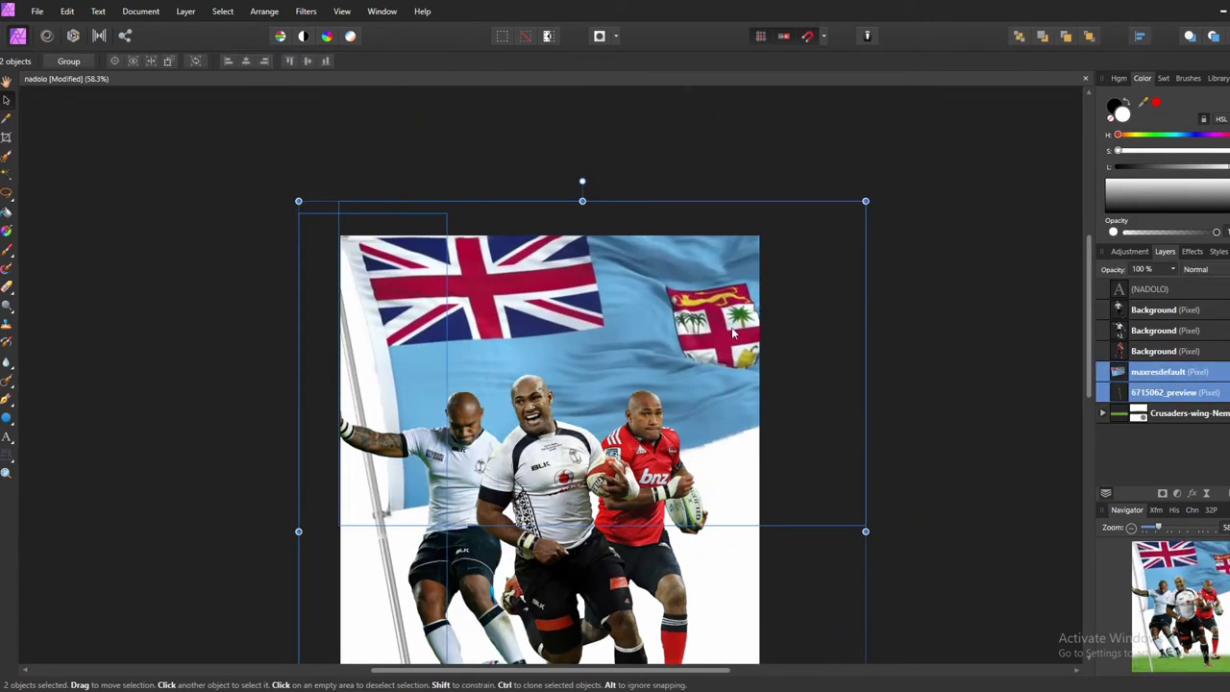
Step: Open the tiger image, move its layer below the players, and drag it to the lower left
{"action": "left_click", "coordinate": [846, 292]}
{"action": "key", "text": "alt+f"}
{"action": "key", "text": "o"}
{"action": "double_click", "coordinate": [887, 204]}
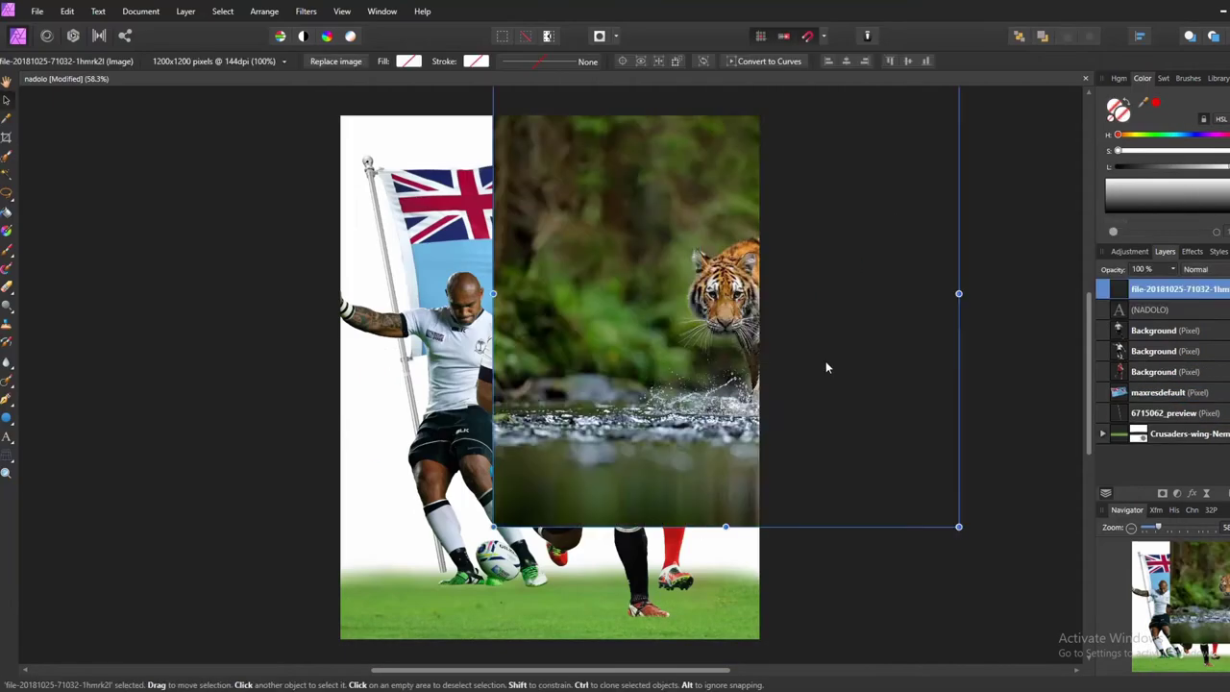
{"action": "key", "text": "ctrl+["}
{"action": "key", "text": "ctrl+["}
{"action": "key", "text": "ctrl+["}
{"action": "left_click_drag", "start_coordinate": [738, 279], "coordinate": [551, 354]}
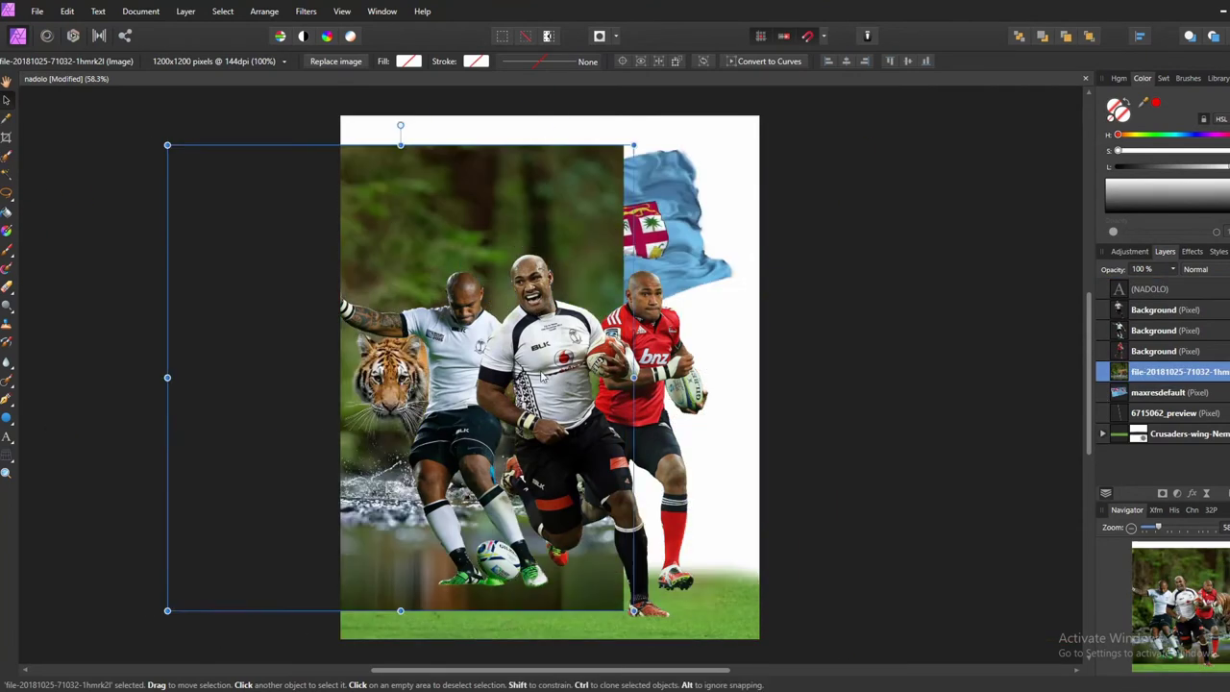
{"action": "left_click_drag", "start_coordinate": [374, 310], "coordinate": [319, 393]}
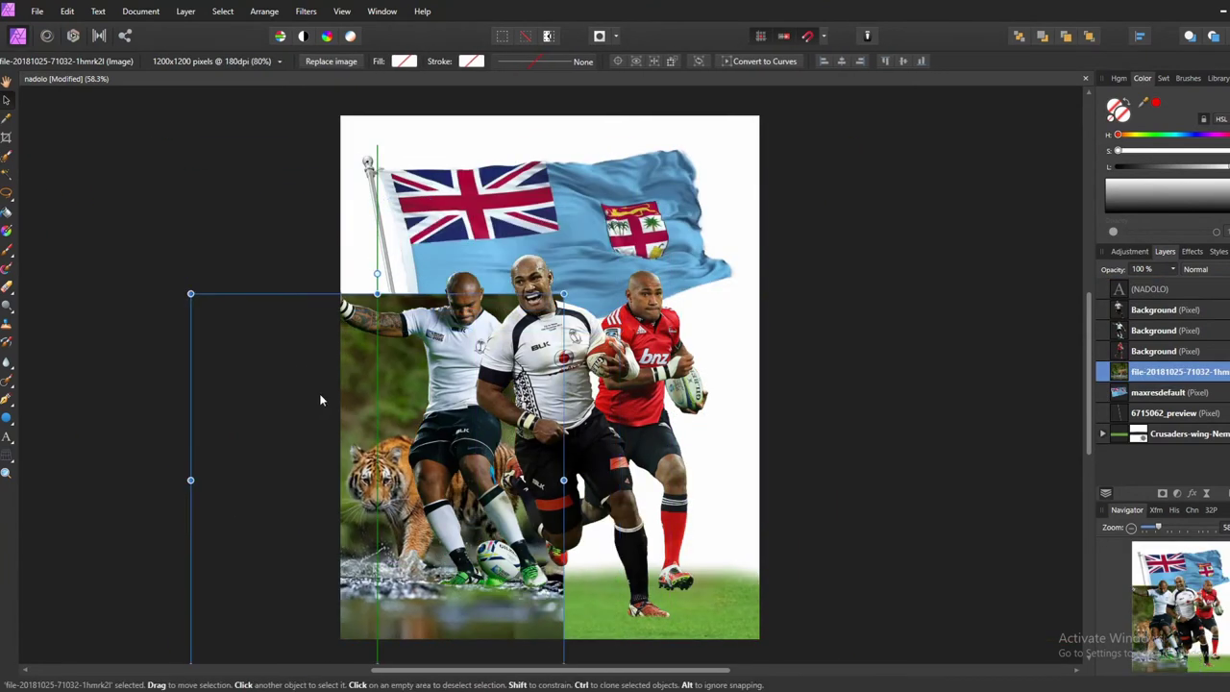
{"action": "key", "text": "l"}
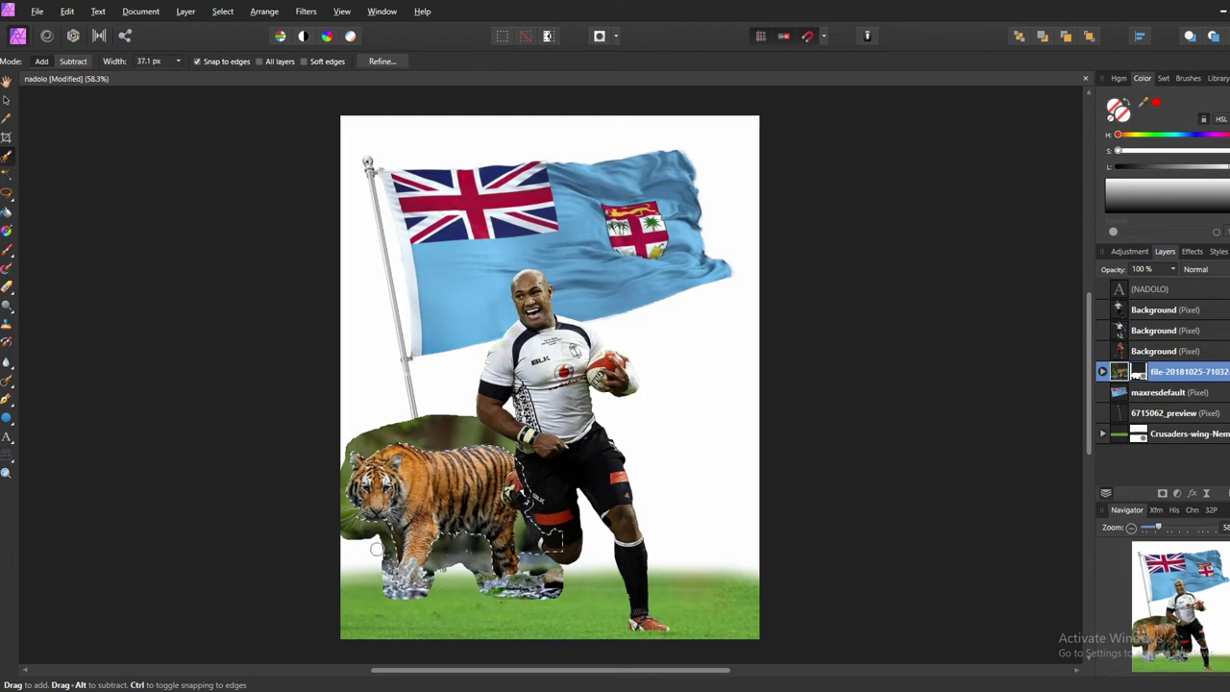
Step: Refine the tiger selection, marking foreground and painting the ground near the tail as background
{"action": "key", "text": "ctrl+alt+r"}
{"action": "key", "text": "ctrl+2"}
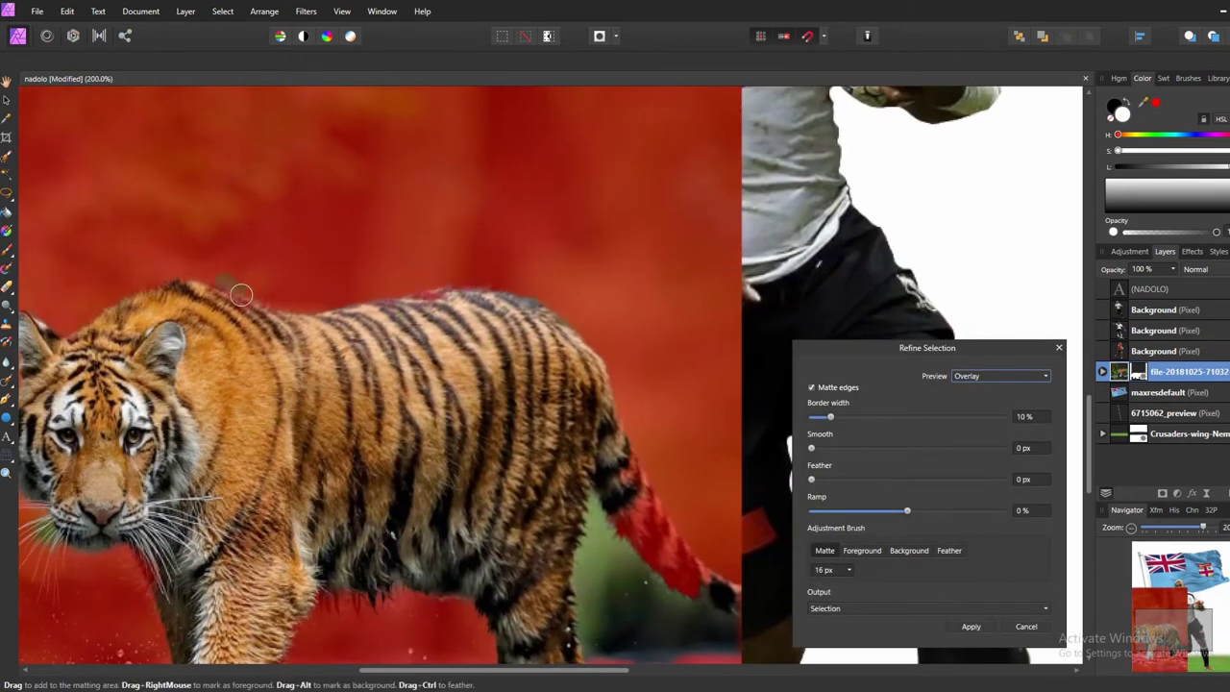
{"action": "left_click", "coordinate": [850, 550]}
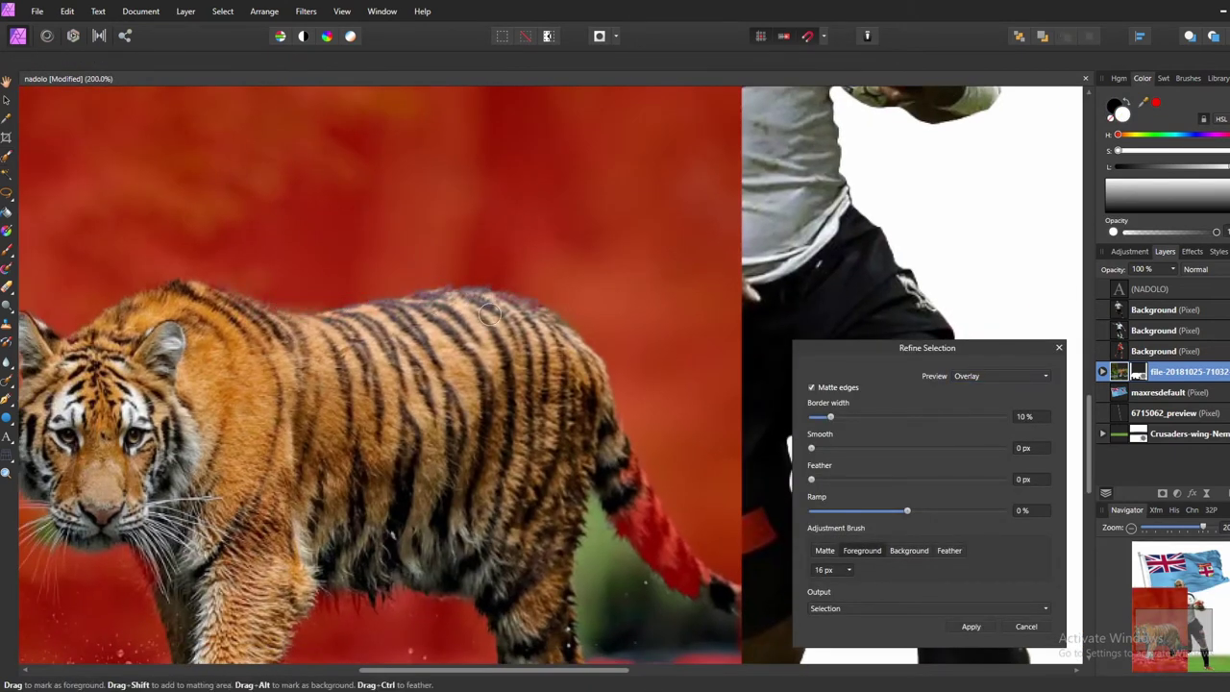
{"action": "left_click_drag", "start_coordinate": [488, 314], "coordinate": [298, 197]}
{"action": "left_click_drag", "start_coordinate": [275, 365], "coordinate": [358, 334]}
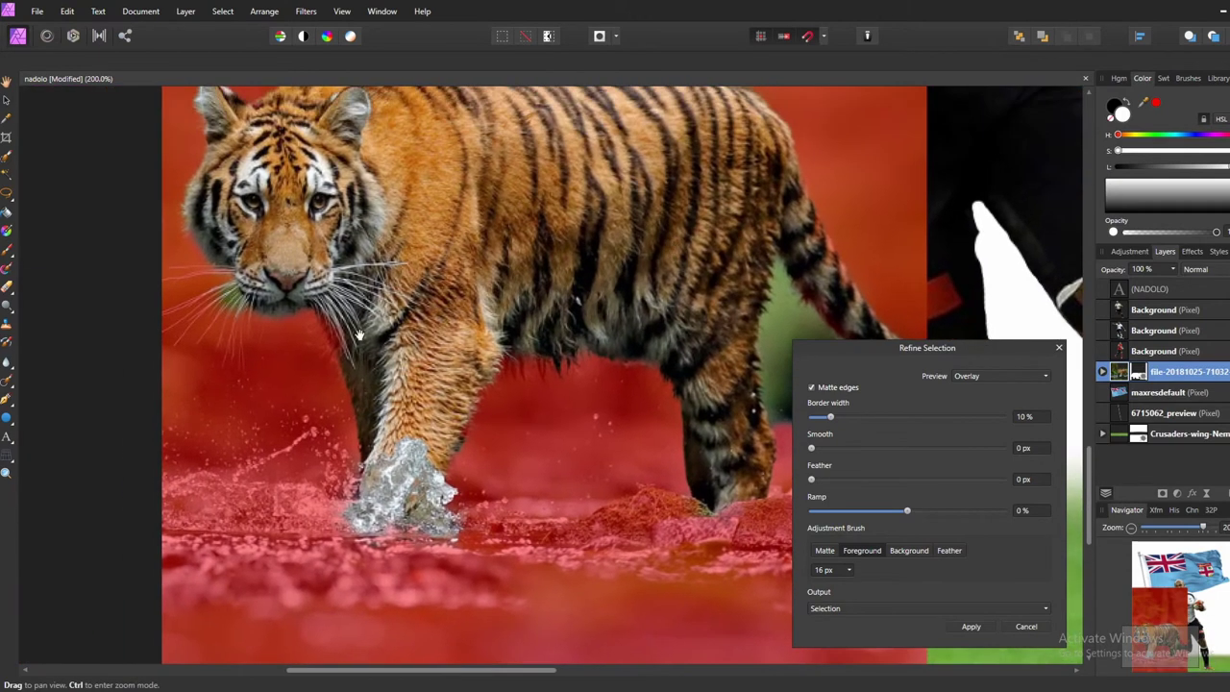
{"action": "left_click", "coordinate": [824, 551]}
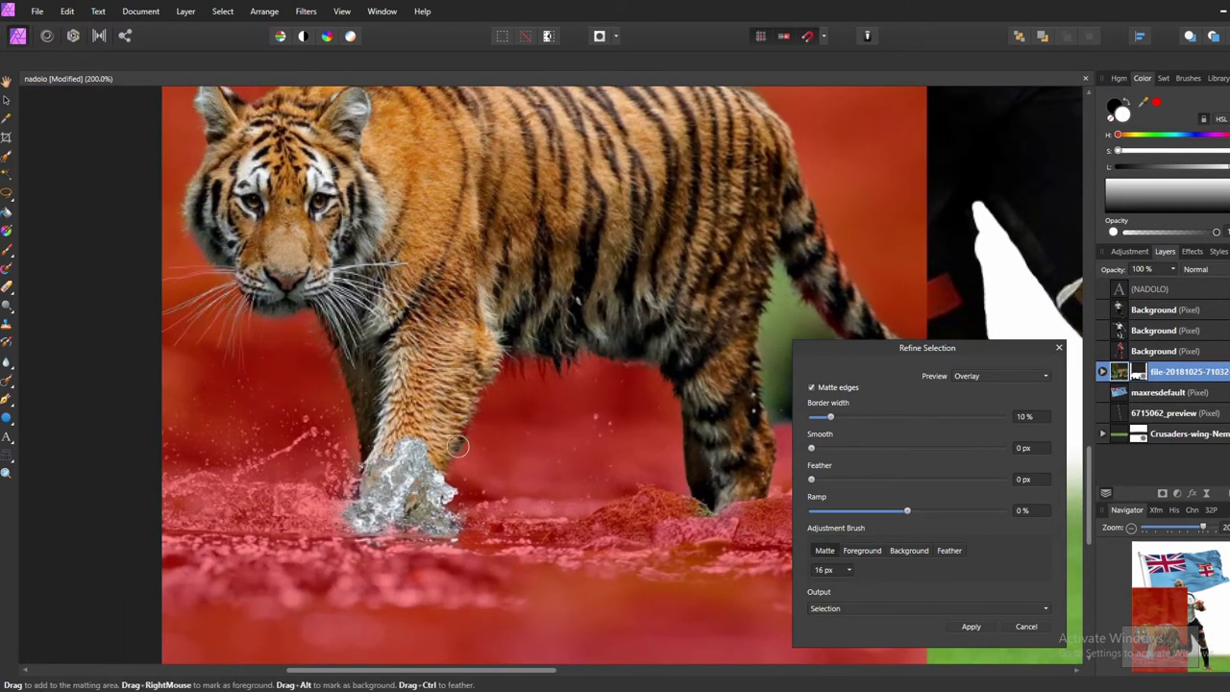
{"action": "left_click", "coordinate": [862, 550]}
{"action": "left_click", "coordinate": [824, 551]}
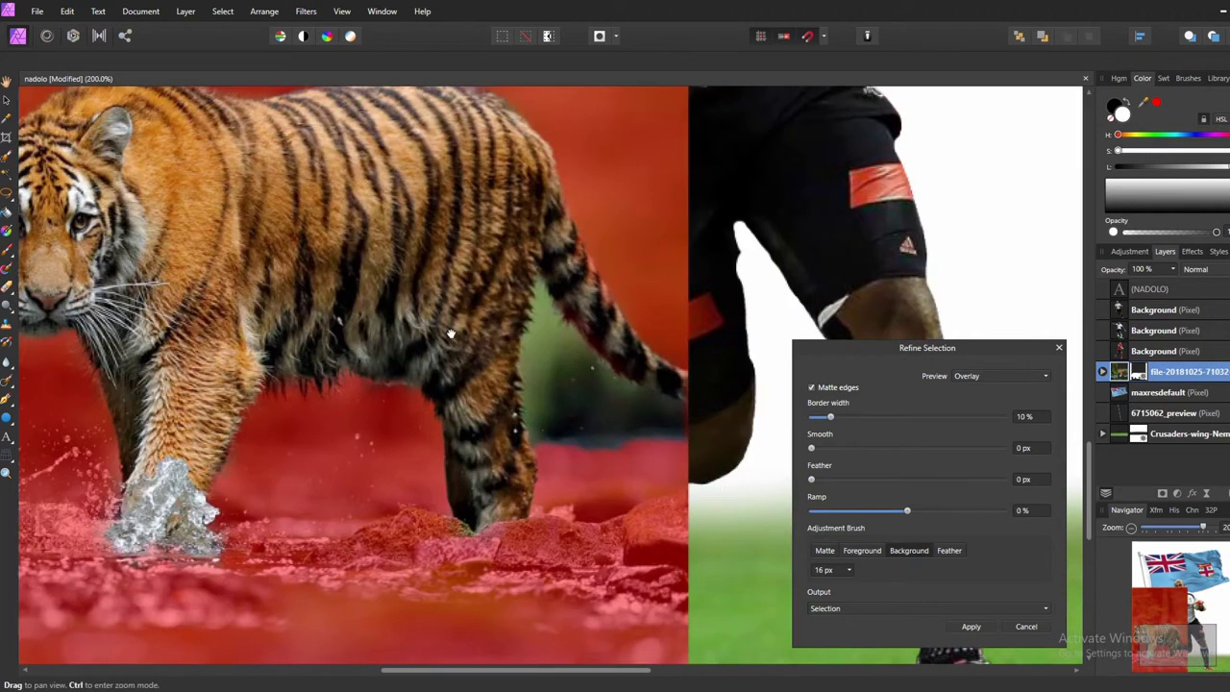
{"action": "left_click_drag", "start_coordinate": [728, 430], "coordinate": [571, 470]}
Step: Adjust the refine brush size, mark remaining background, and apply the refined tiger mask
{"action": "key", "text": "bracketright"}
{"action": "key", "text": "bracketright"}
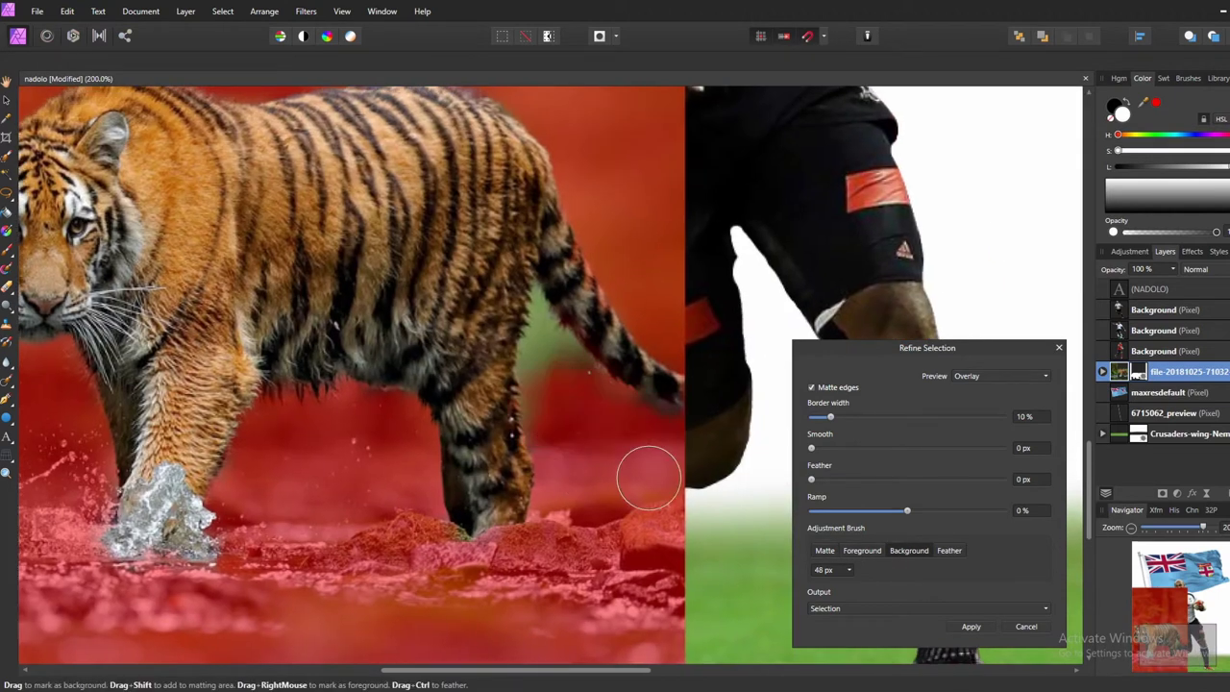
{"action": "key", "text": "bracketleft"}
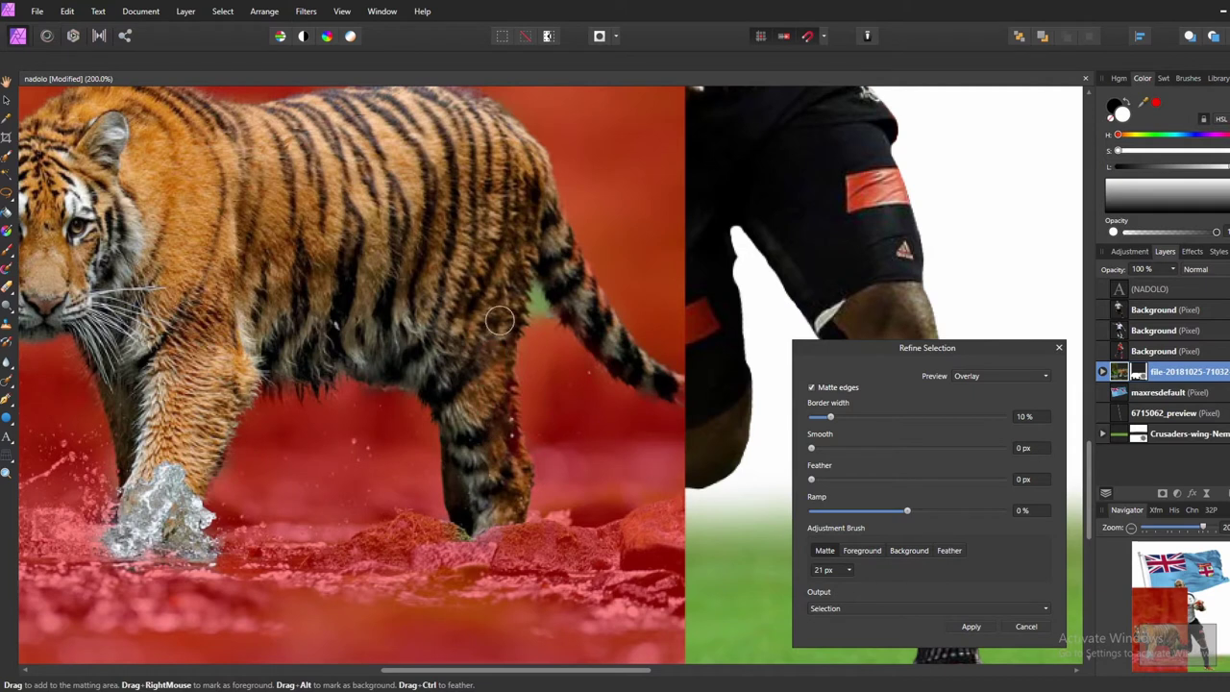
{"action": "key", "text": "f"}
{"action": "key", "text": "b"}
{"action": "key", "text": "bracketleft"}
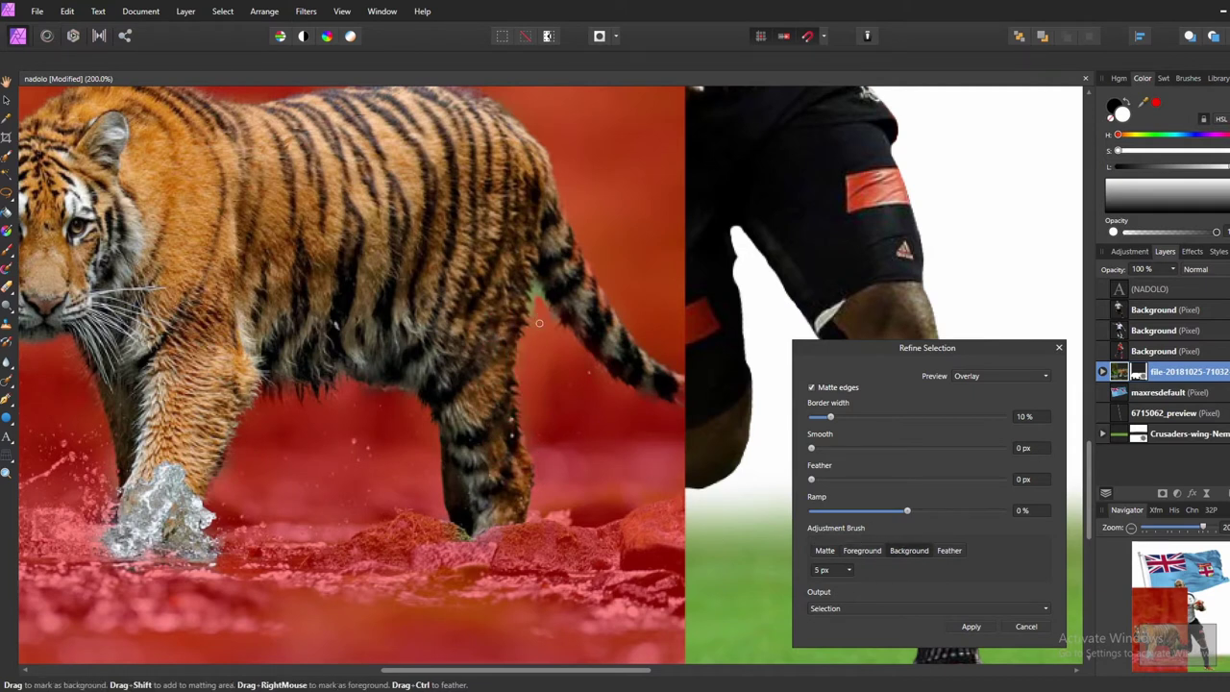
{"action": "left_click", "coordinate": [972, 627]}
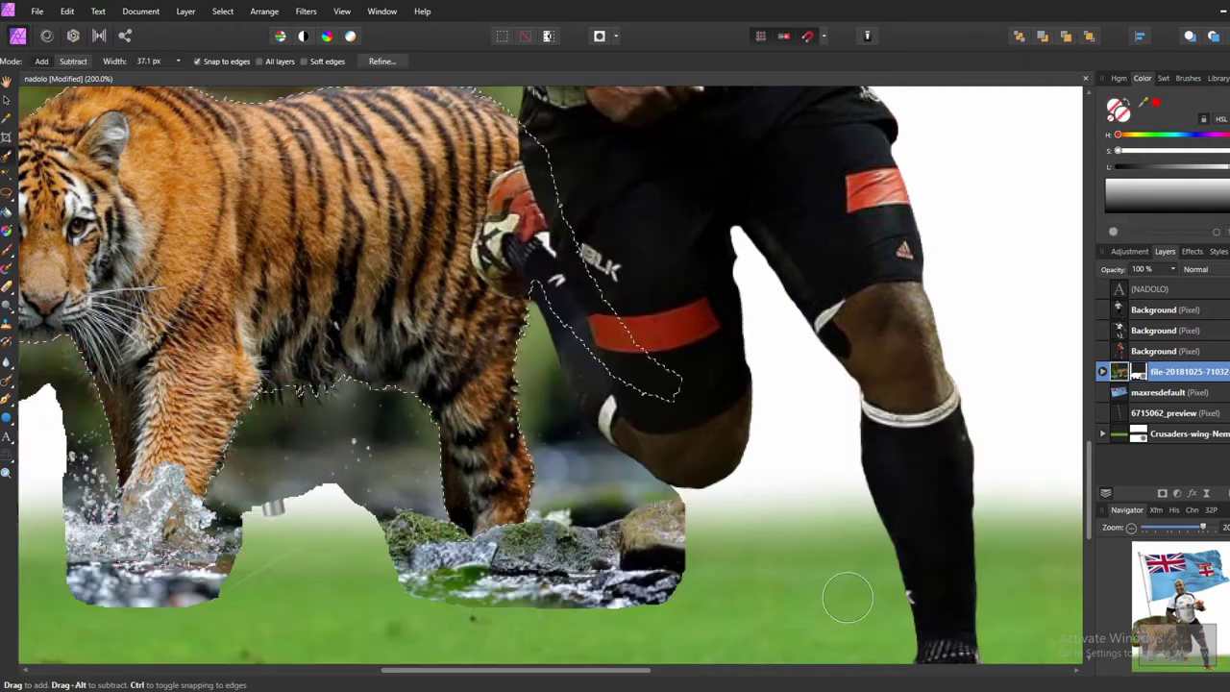
Step: Zoom out to the full poster, nudge the tiger into position, and download the grass brushes
{"action": "key", "text": "ctrl+1"}
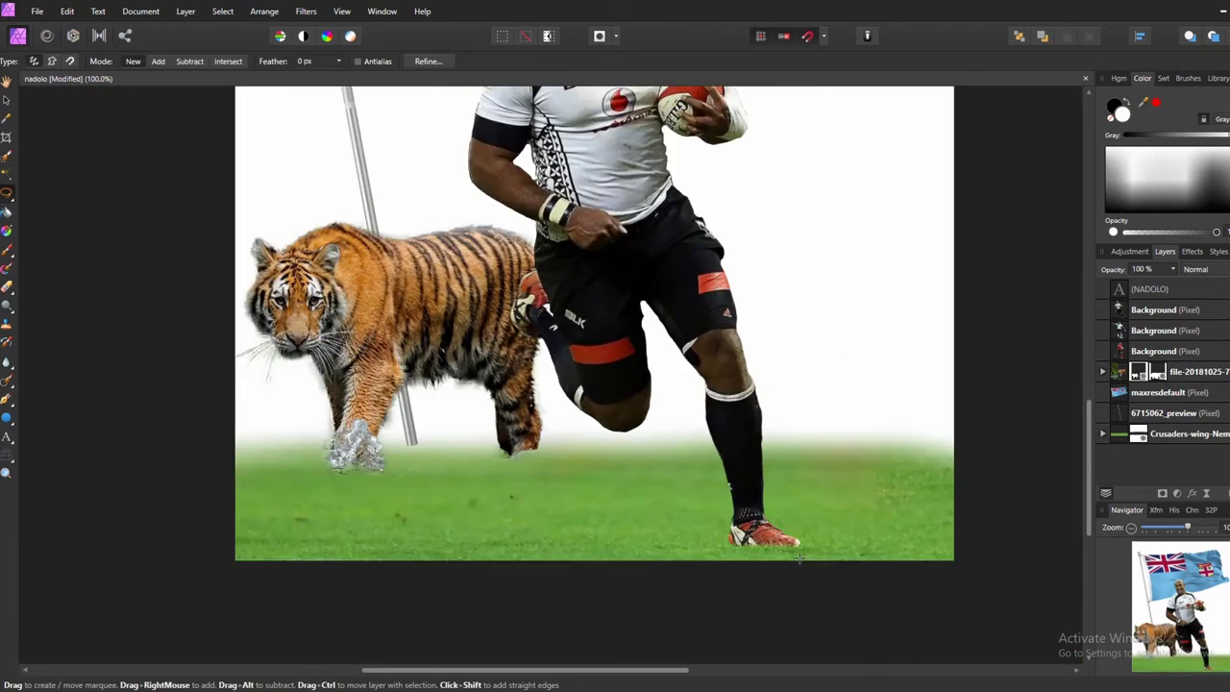
{"action": "key", "text": "ctrl+minus"}
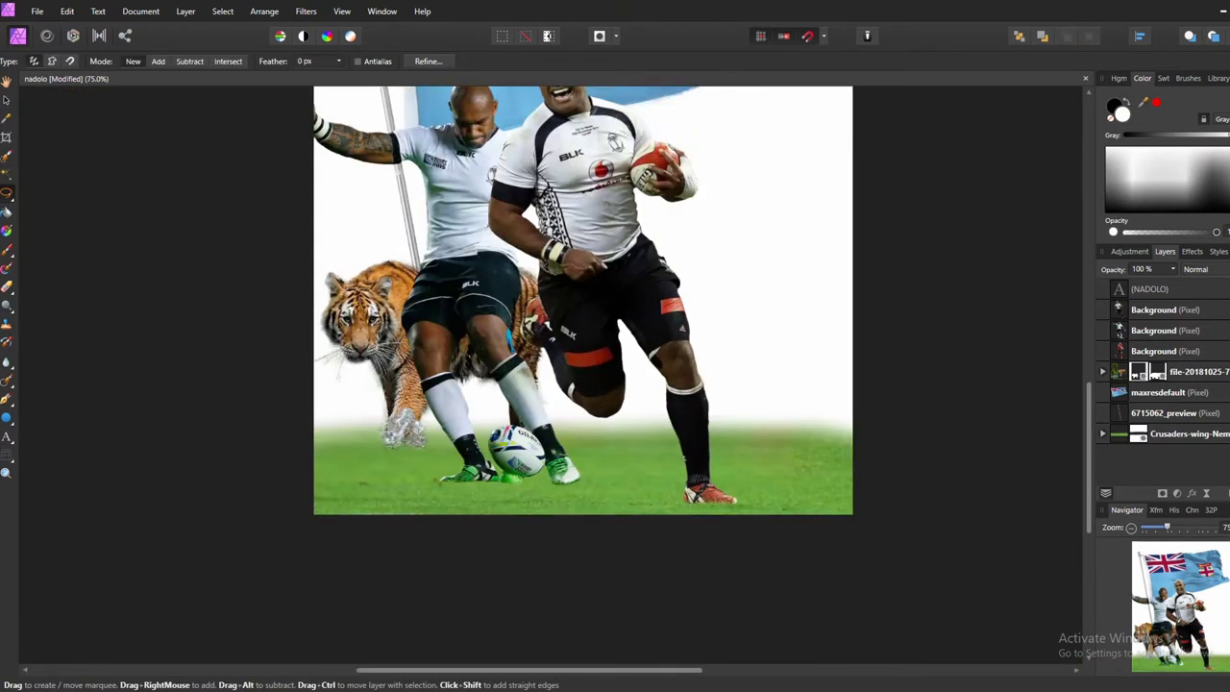
{"action": "key", "text": "ctrl+minus"}
{"action": "key", "text": "v"}
{"action": "left_click", "coordinate": [328, 411]}
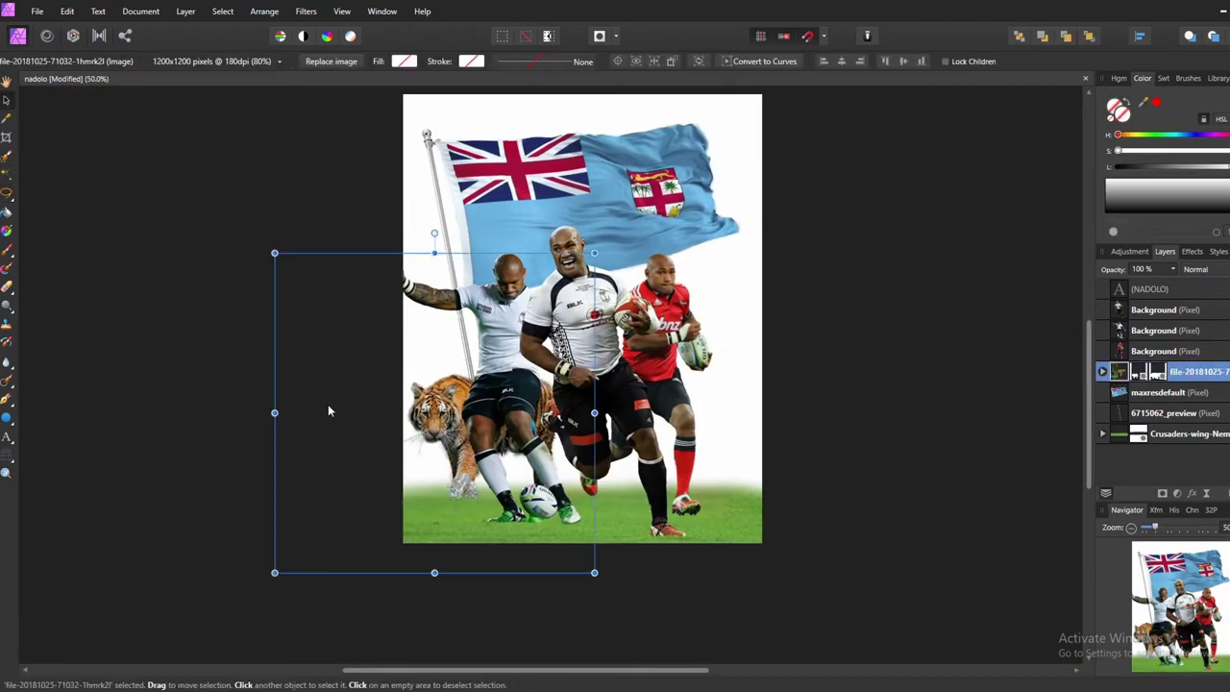
{"action": "left_click_drag", "start_coordinate": [328, 411], "coordinate": [452, 415]}
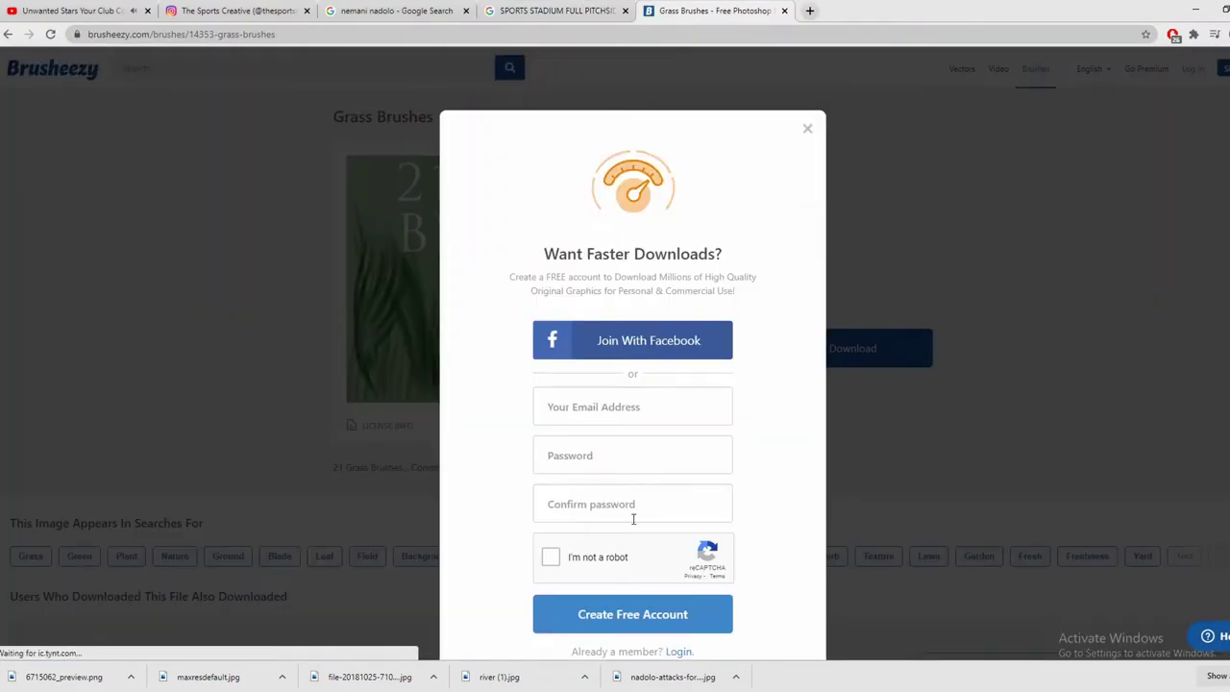
{"action": "key", "text": "Escape"}
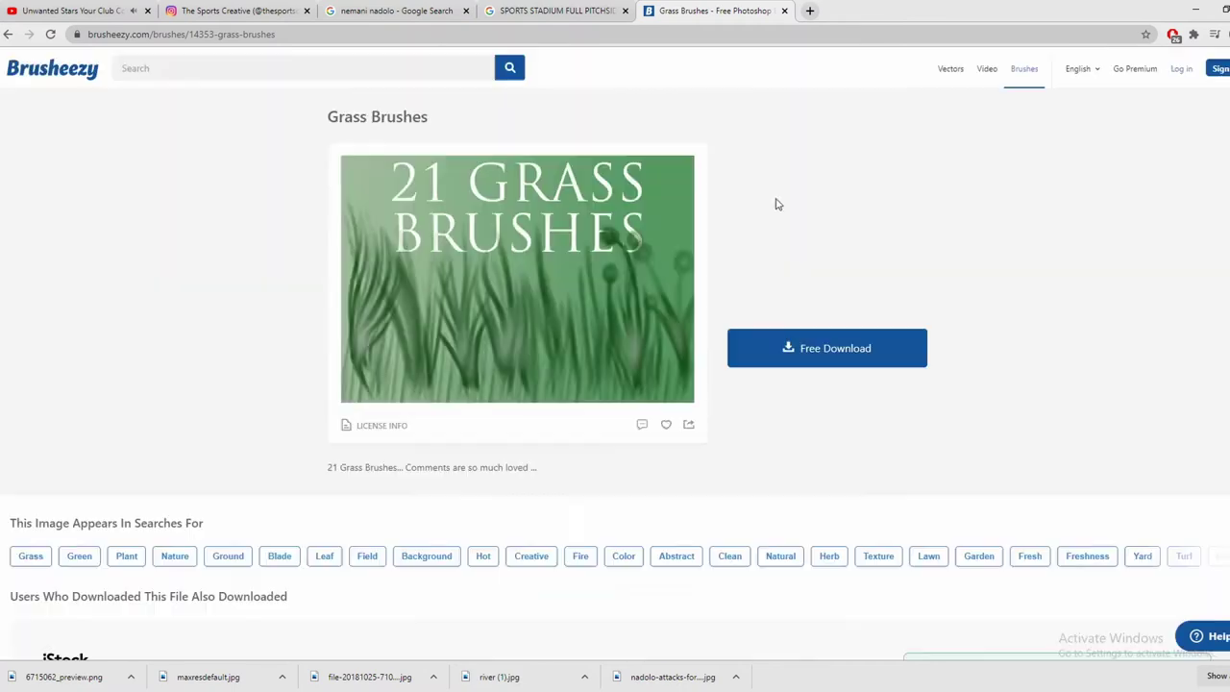
{"action": "left_click", "coordinate": [785, 358]}
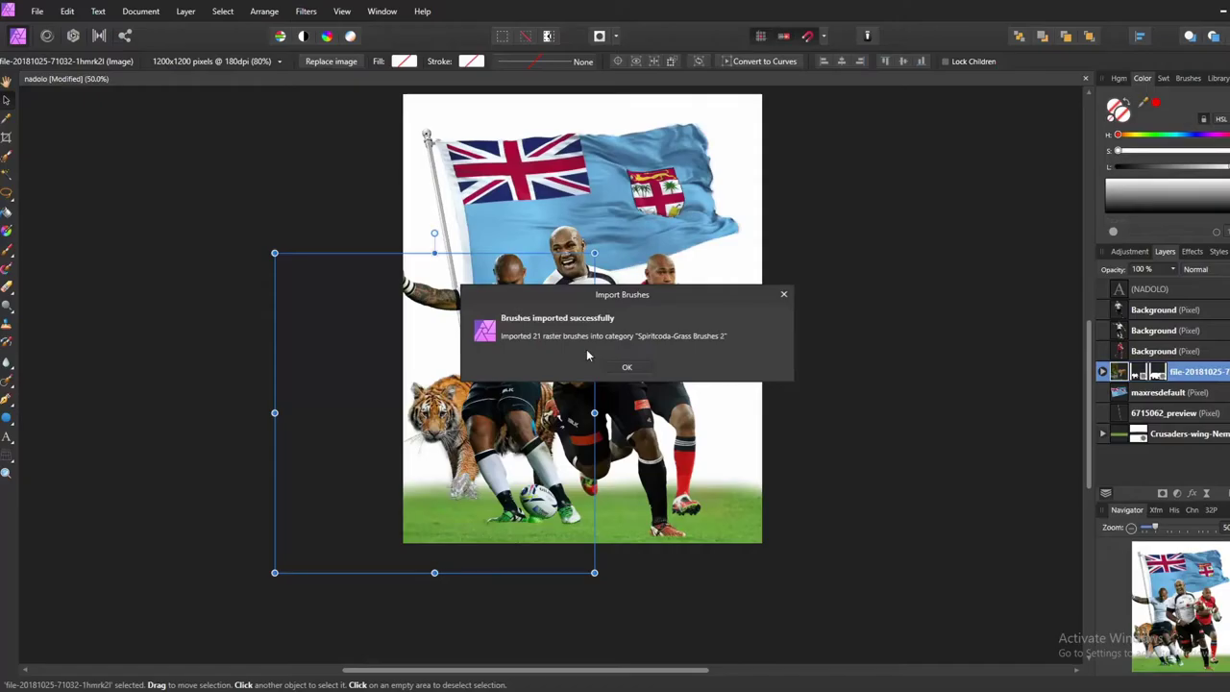
Step: Import the grass brushes and pick a brush from the Spiritcoda-Grass Brushes 2 set
{"action": "left_click", "coordinate": [626, 367]}
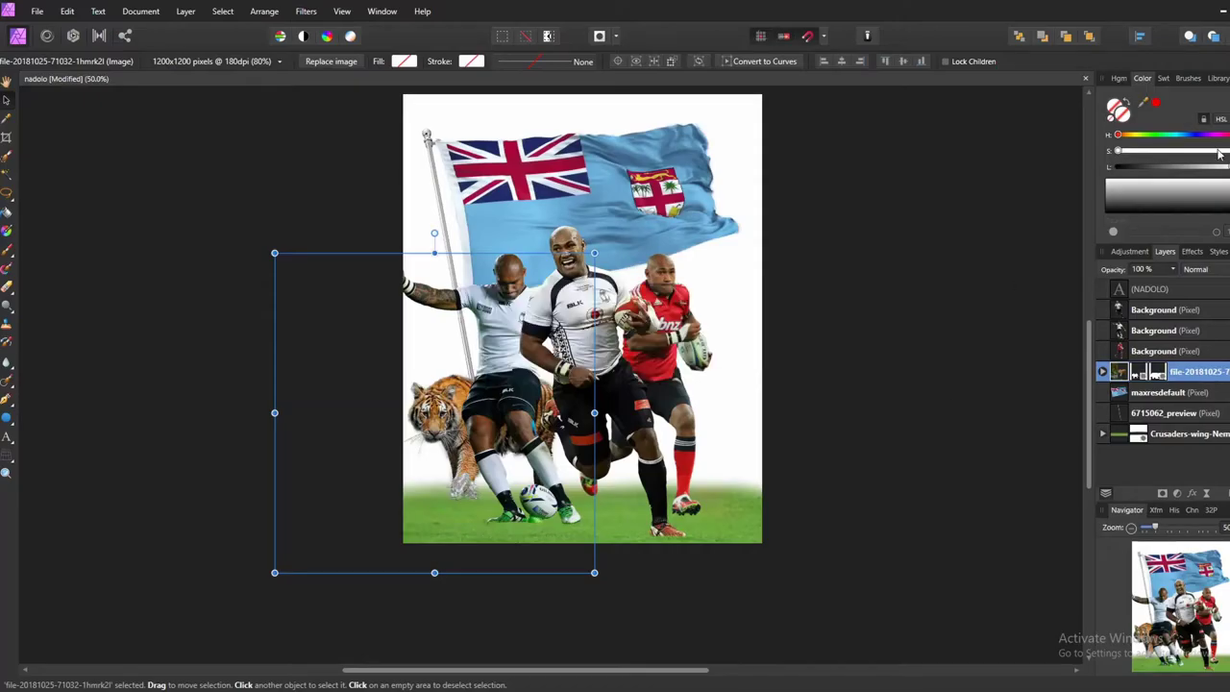
{"action": "left_click", "coordinate": [1188, 78]}
{"action": "left_click", "coordinate": [1158, 96]}
{"action": "left_click", "coordinate": [1158, 341]}
{"action": "left_click", "coordinate": [1159, 96]}
{"action": "left_click", "coordinate": [1135, 341]}
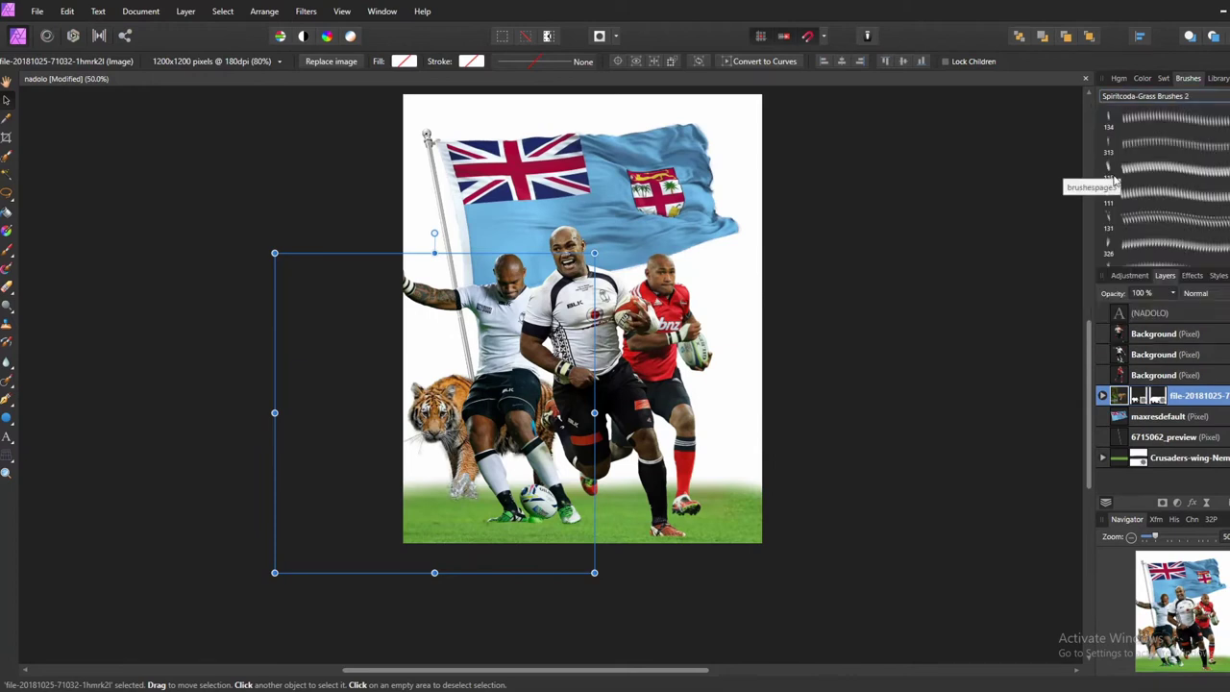
{"action": "left_click", "coordinate": [1115, 190]}
Step: Paint grass along the bottom of the poster, then undo the strokes
{"action": "left_click", "coordinate": [5, 251]}
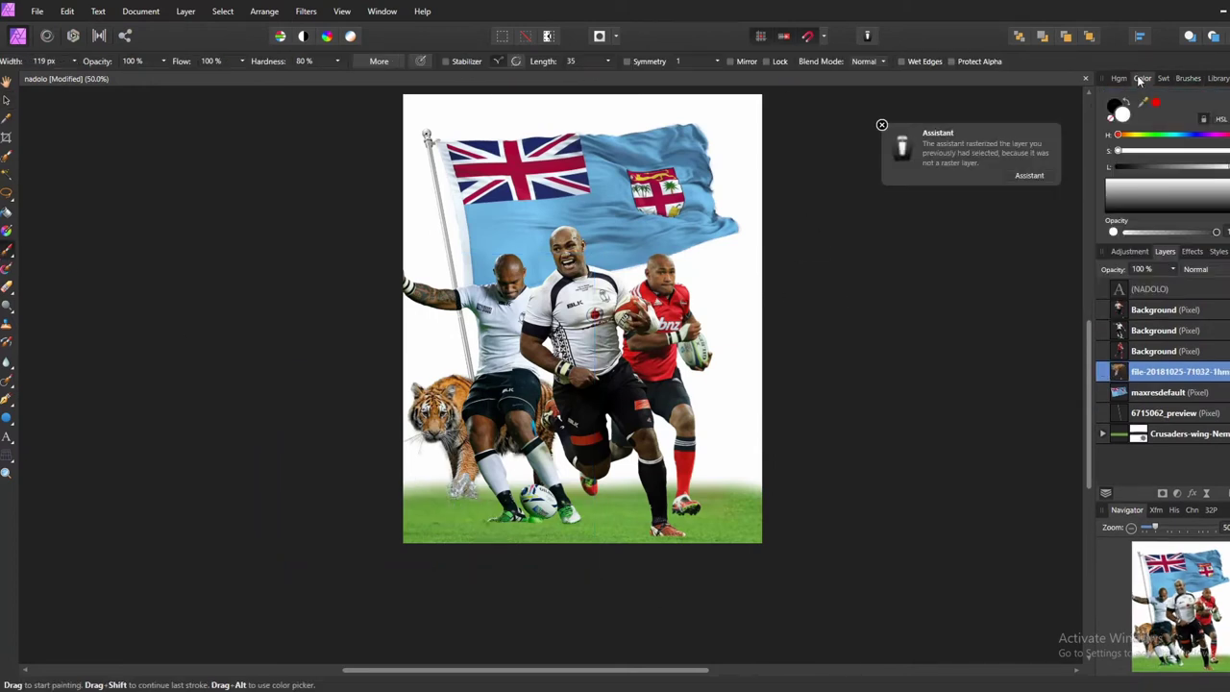
{"action": "left_click", "coordinate": [1187, 81]}
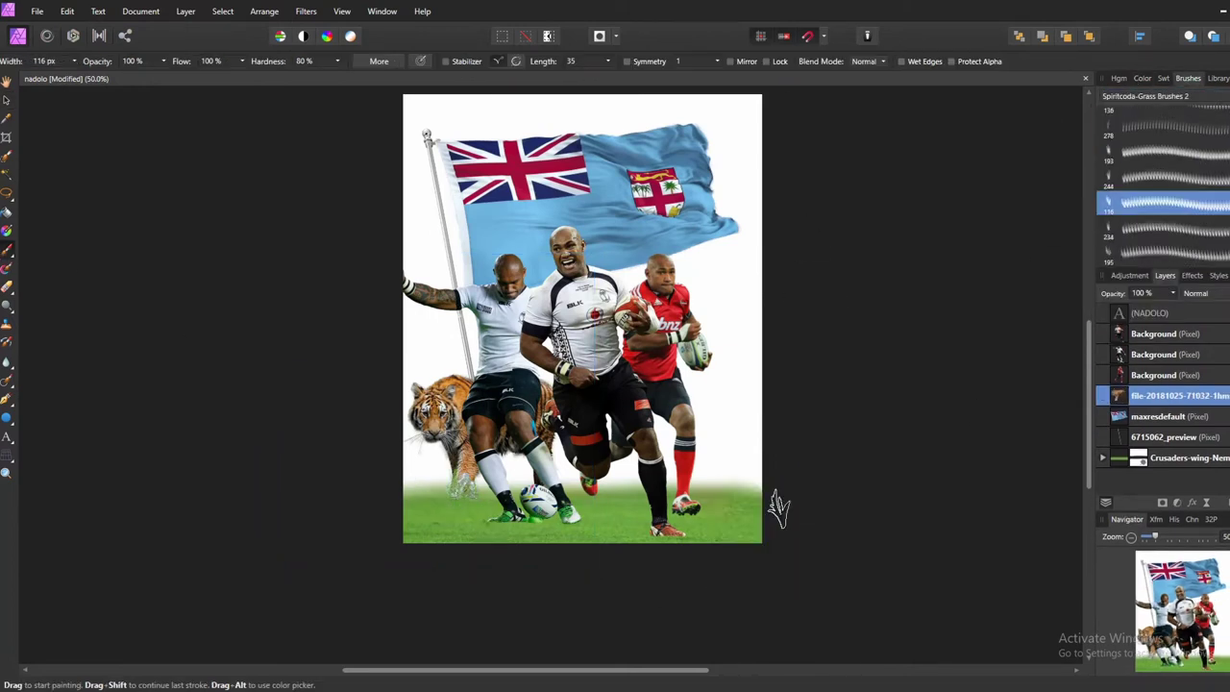
{"action": "left_click_drag", "start_coordinate": [404, 481], "coordinate": [797, 508]}
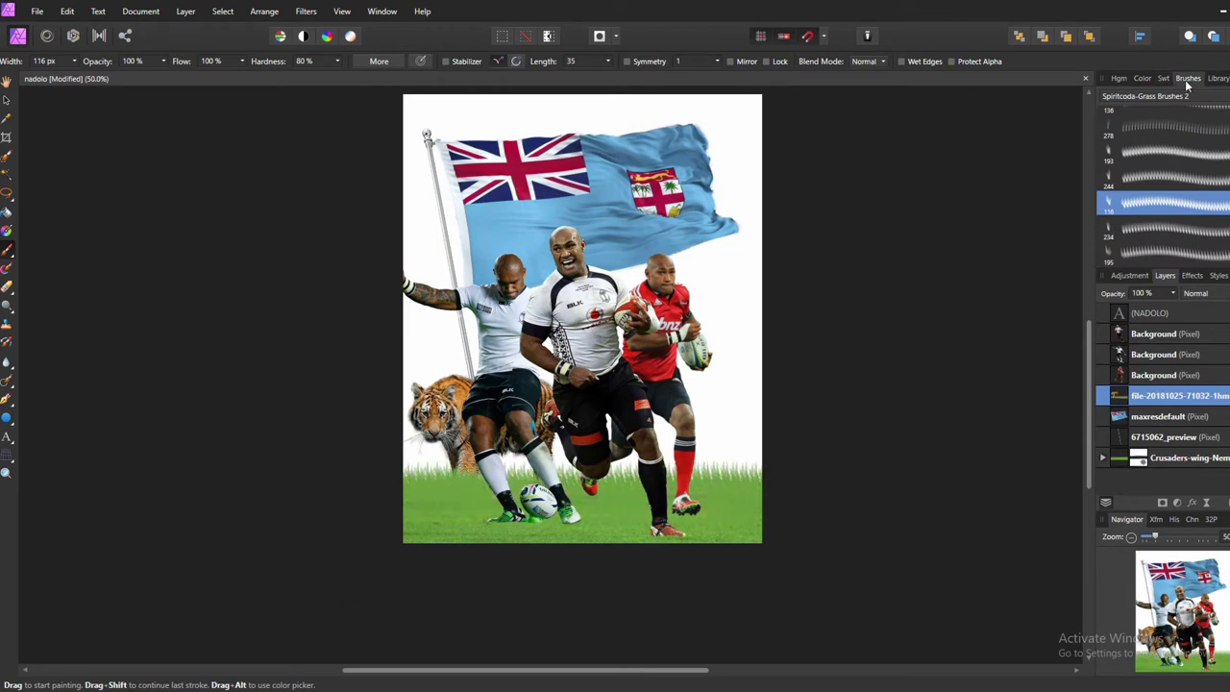
{"action": "left_click", "coordinate": [1143, 79]}
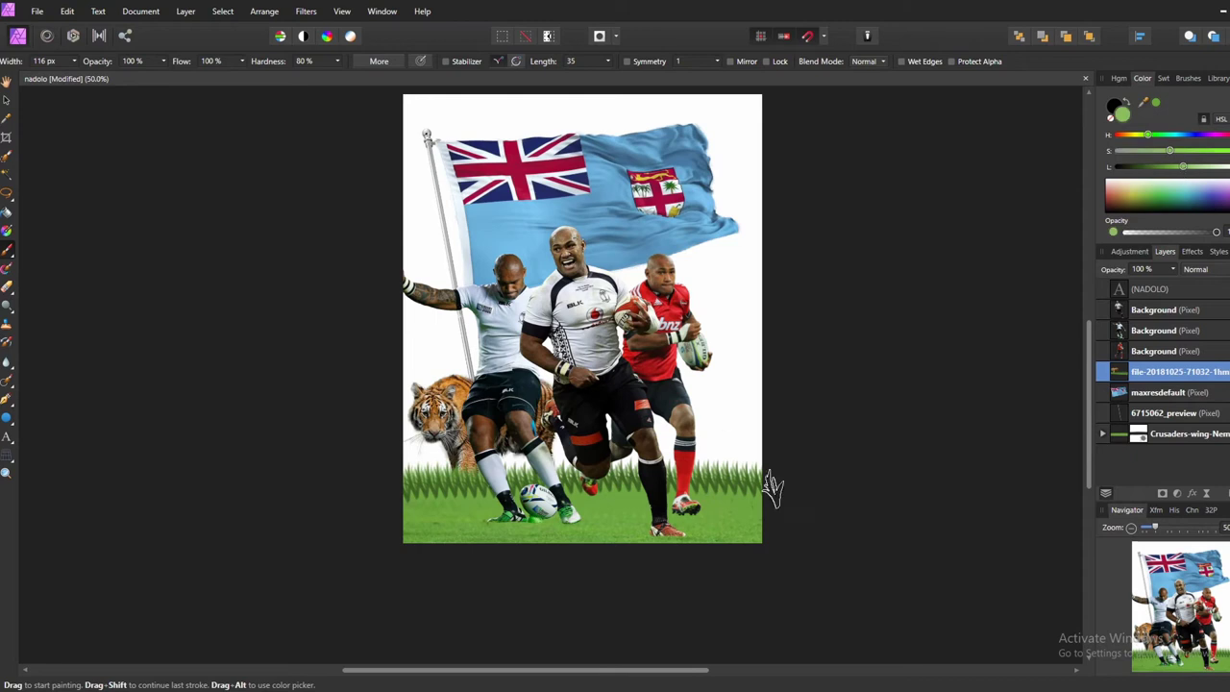
{"action": "key", "text": "ctrl+z"}
{"action": "key", "text": "ctrl+z"}
{"action": "key", "text": "ctrl+z"}
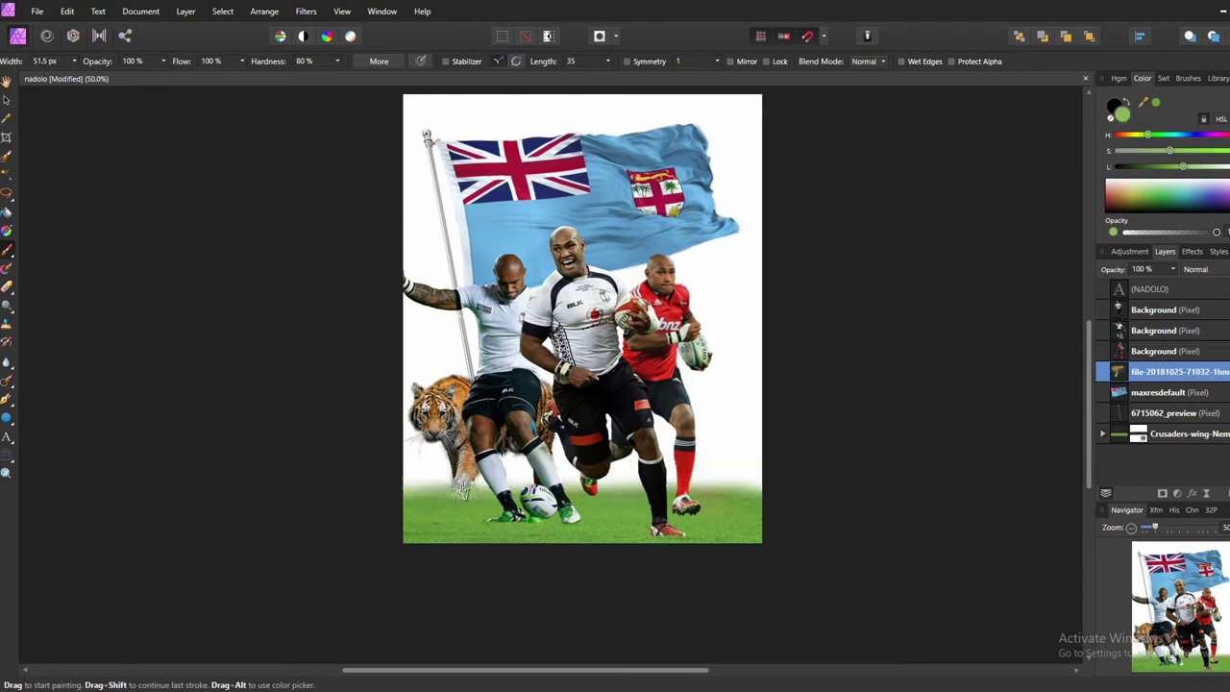
Step: Delete the Grass Brushes 2 set and switch back to the Basic brushes
{"action": "left_click", "coordinate": [1188, 79]}
{"action": "left_click", "coordinate": [1168, 170]}
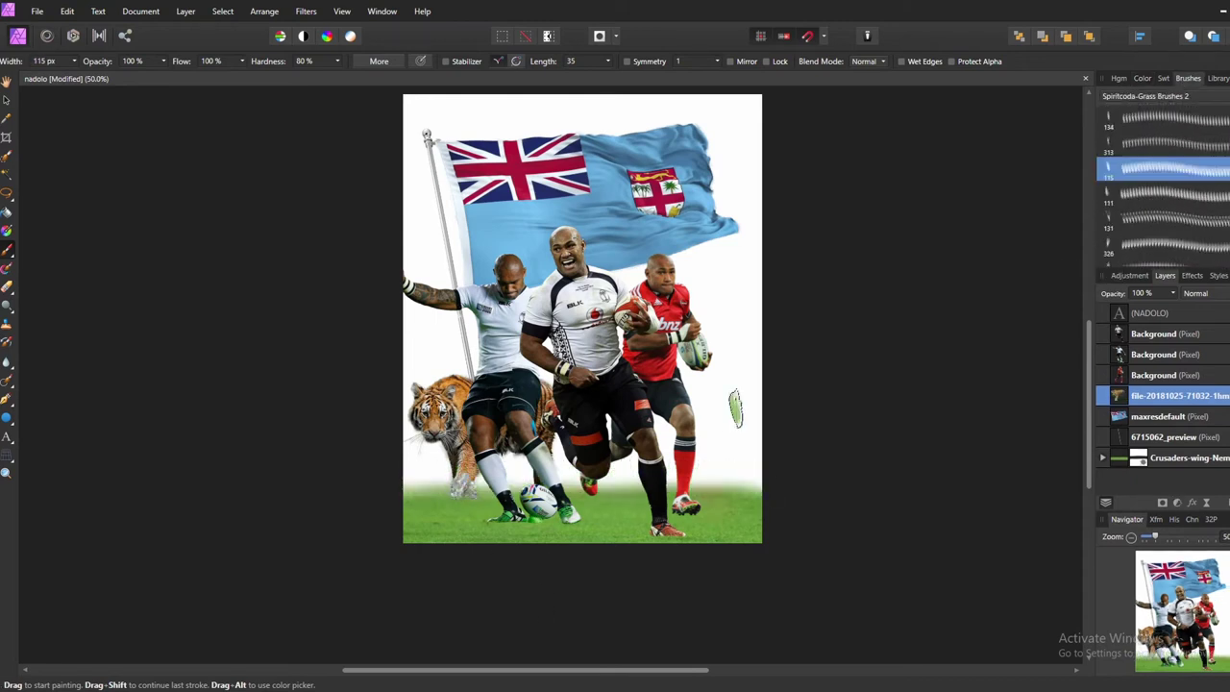
{"action": "left_click", "coordinate": [1181, 92]}
{"action": "left_click", "coordinate": [1223, 96]}
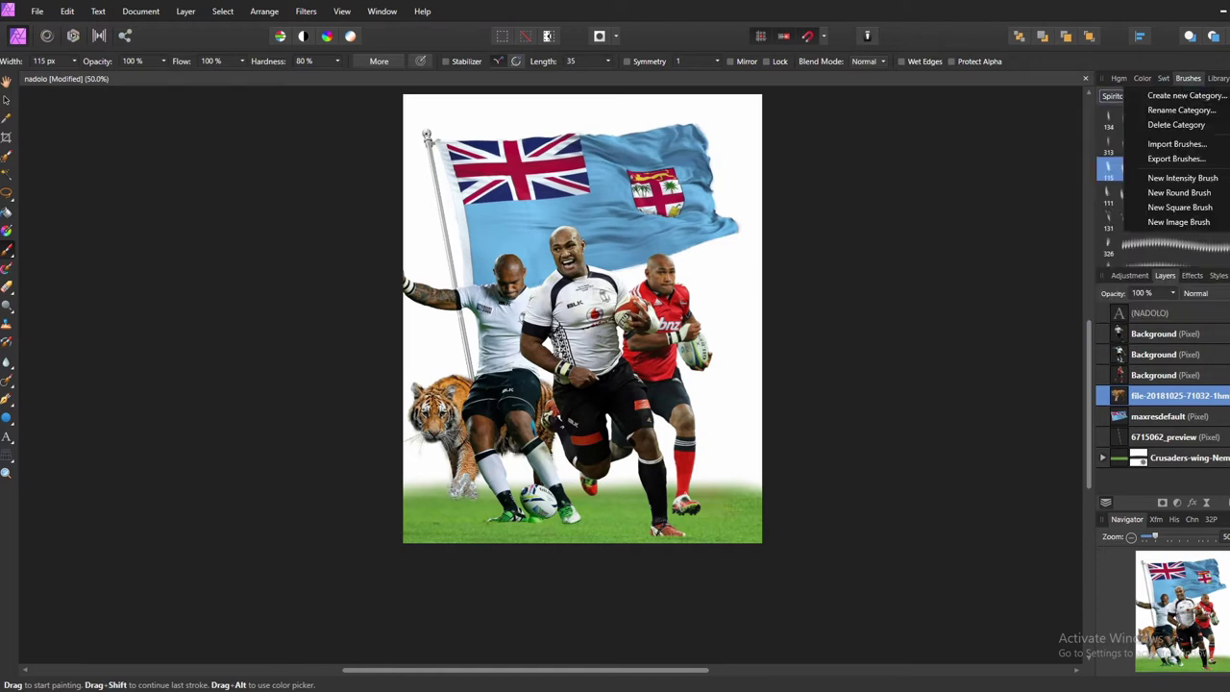
{"action": "left_click", "coordinate": [1115, 131]}
{"action": "left_click", "coordinate": [599, 359]}
{"action": "left_click", "coordinate": [1153, 96]}
{"action": "left_click", "coordinate": [1146, 341]}
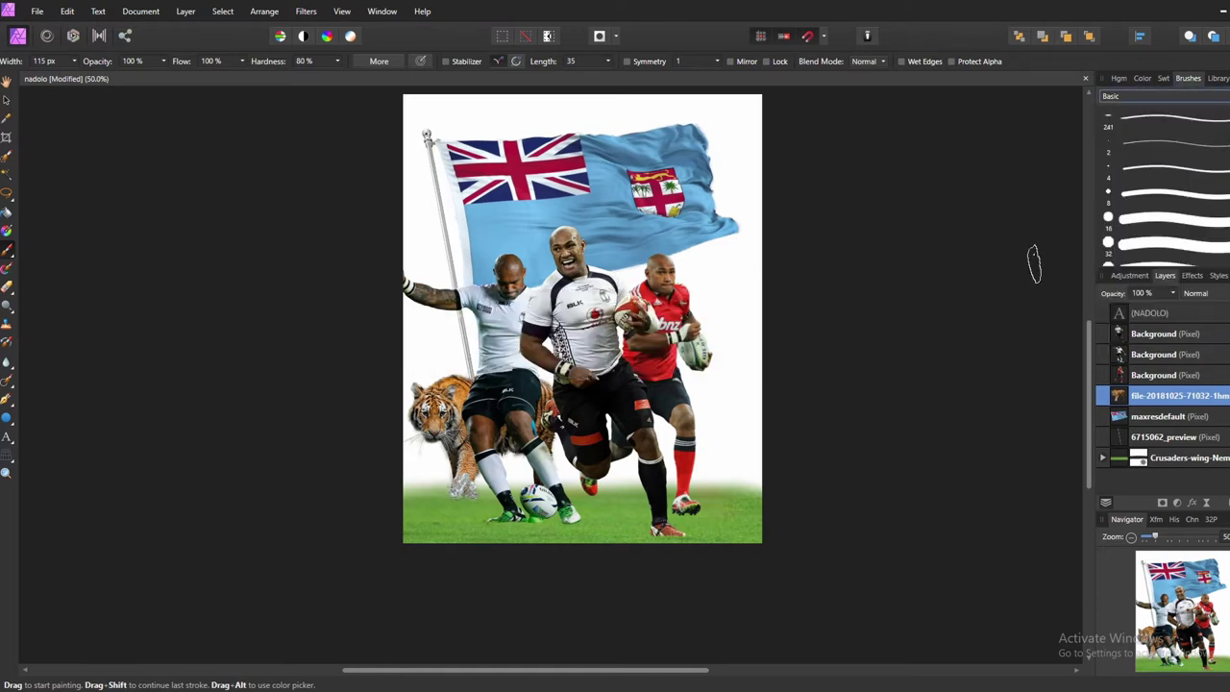
Step: Select the maxresdefault and 6715062_preview layers and move the flag left
{"action": "left_click", "coordinate": [1158, 416]}
{"action": "left_click", "coordinate": [1163, 437], "text": "shift"}
{"action": "left_click", "coordinate": [4, 101]}
{"action": "left_click_drag", "start_coordinate": [502, 252], "coordinate": [467, 252]}
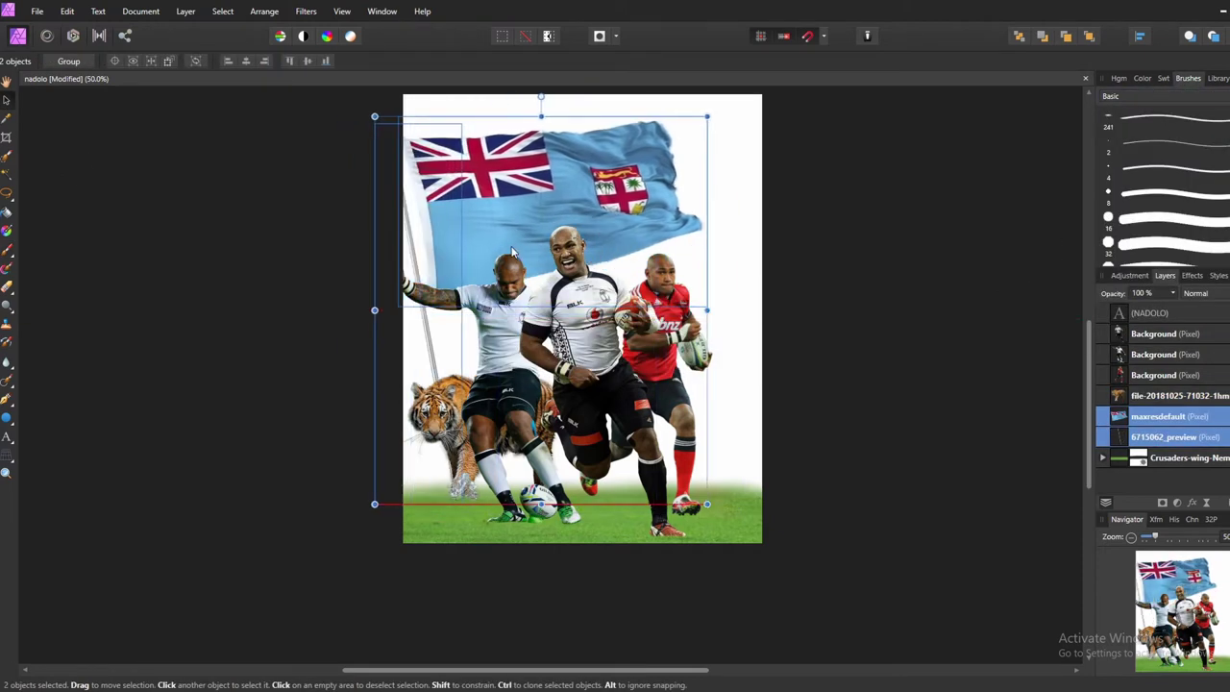
Step: Group the two Fiji flag layers together
{"action": "left_click", "coordinate": [939, 351]}
{"action": "left_click", "coordinate": [1147, 426]}
{"action": "left_click", "coordinate": [1163, 437], "text": "shift"}
{"action": "right_click", "coordinate": [1163, 437]}
{"action": "left_click", "coordinate": [1153, 236]}
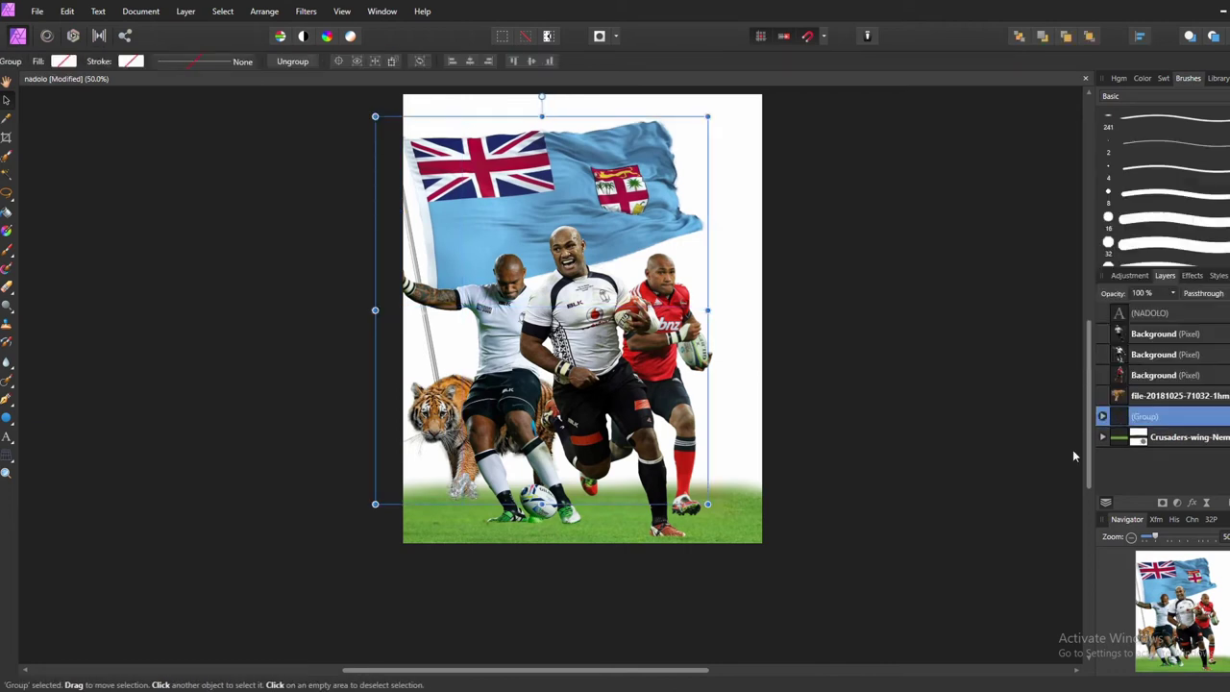
Step: Place the tiger at lower left and move the tiger and flag group below the players
{"action": "left_click", "coordinate": [1163, 395]}
{"action": "left_click_drag", "start_coordinate": [370, 351], "coordinate": [398, 365]}
{"action": "left_click_drag", "start_coordinate": [1163, 395], "coordinate": [1130, 444]}
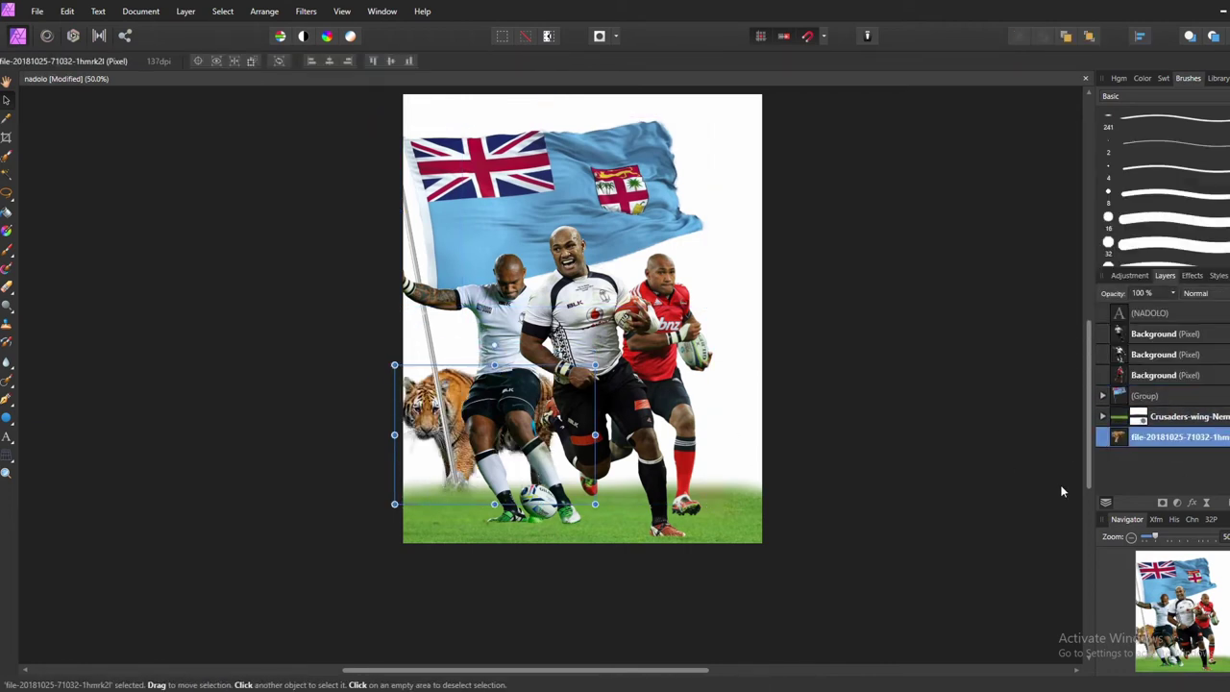
{"action": "left_click_drag", "start_coordinate": [1143, 395], "coordinate": [1144, 450]}
{"action": "left_click", "coordinate": [1078, 510]}
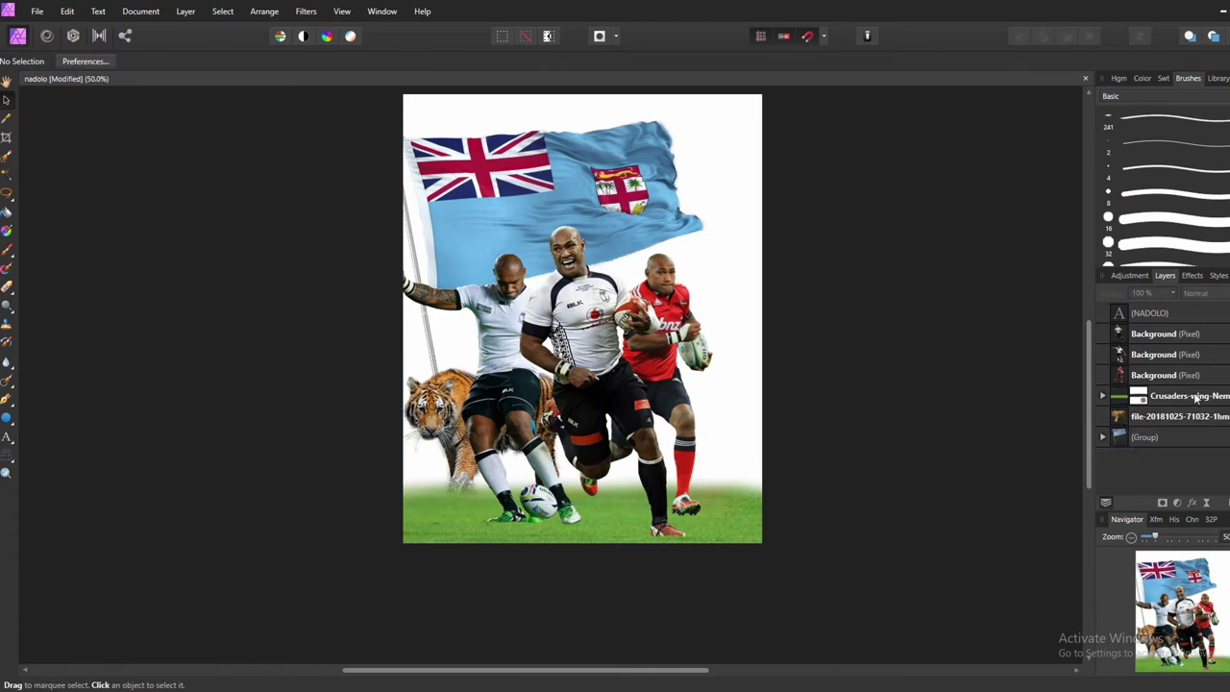
Step: Bring up the Export dialog, then cancel it and return to the Layers panel
{"action": "left_click", "coordinate": [1129, 275]}
{"action": "left_click", "coordinate": [41, 13]}
{"action": "left_click", "coordinate": [175, 306]}
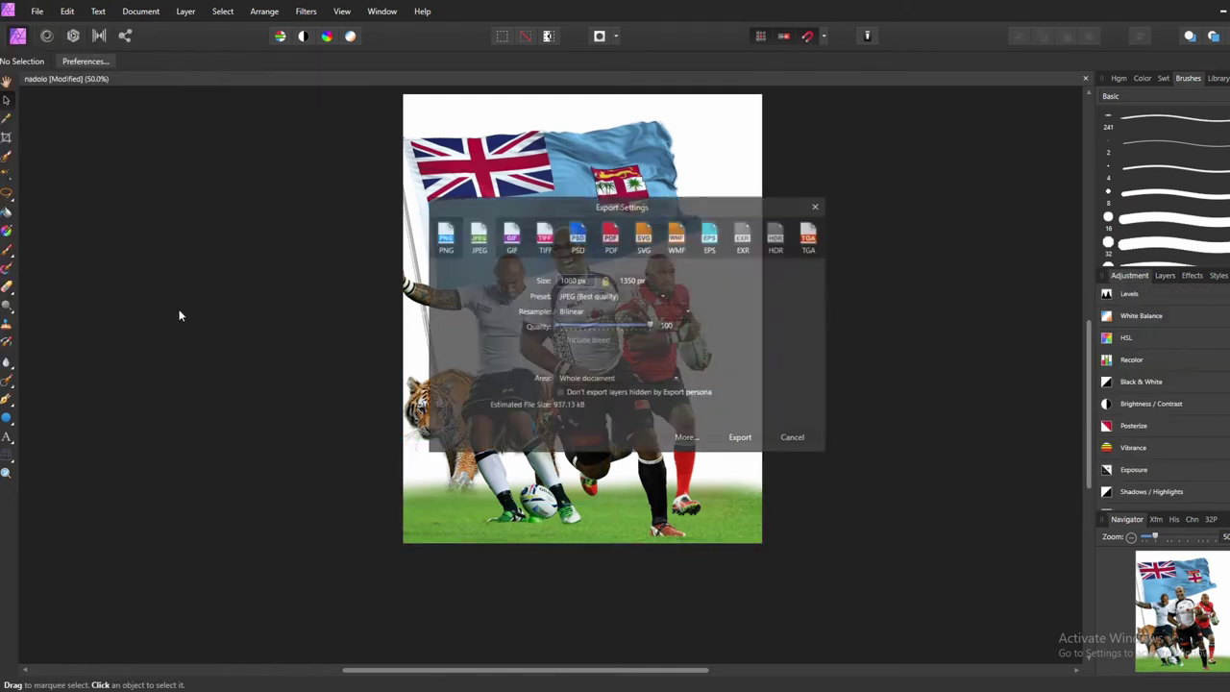
{"action": "key", "text": "Return"}
{"action": "key", "text": "Return"}
{"action": "left_click", "coordinate": [1165, 275]}
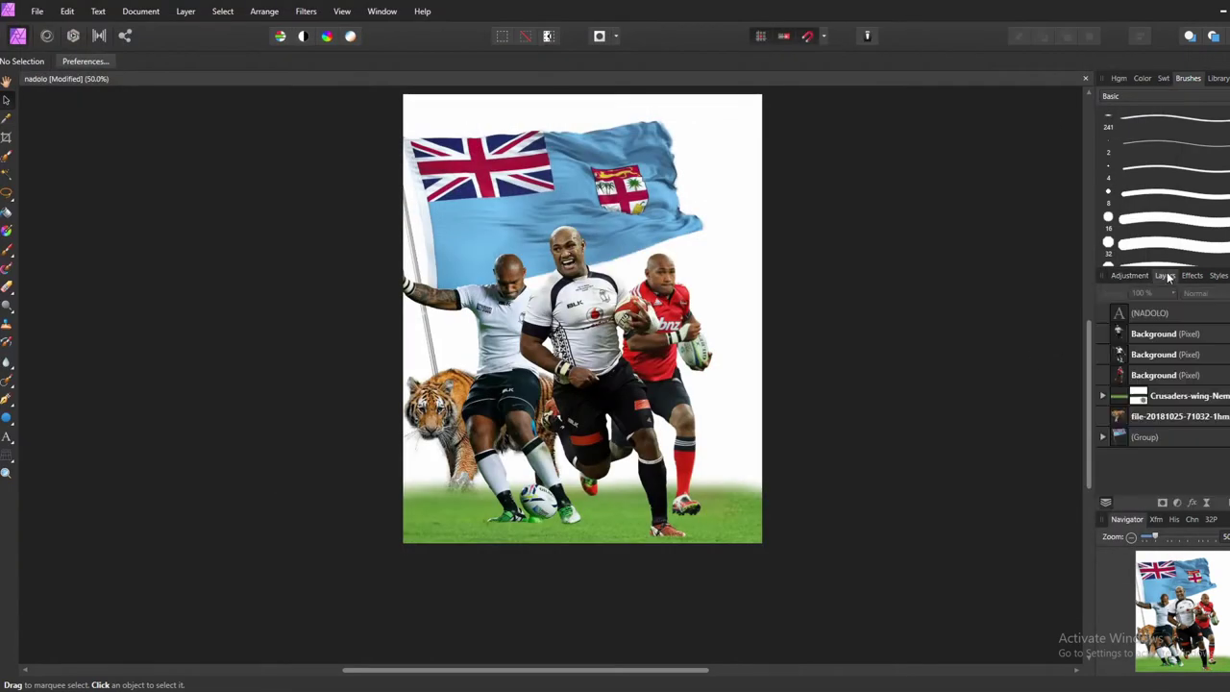
Step: Add a new pixel layer under the flag group and fill it with black
{"action": "left_click", "coordinate": [1140, 438]}
{"action": "left_click", "coordinate": [1138, 455]}
{"action": "key", "text": "ctrl+shift+n"}
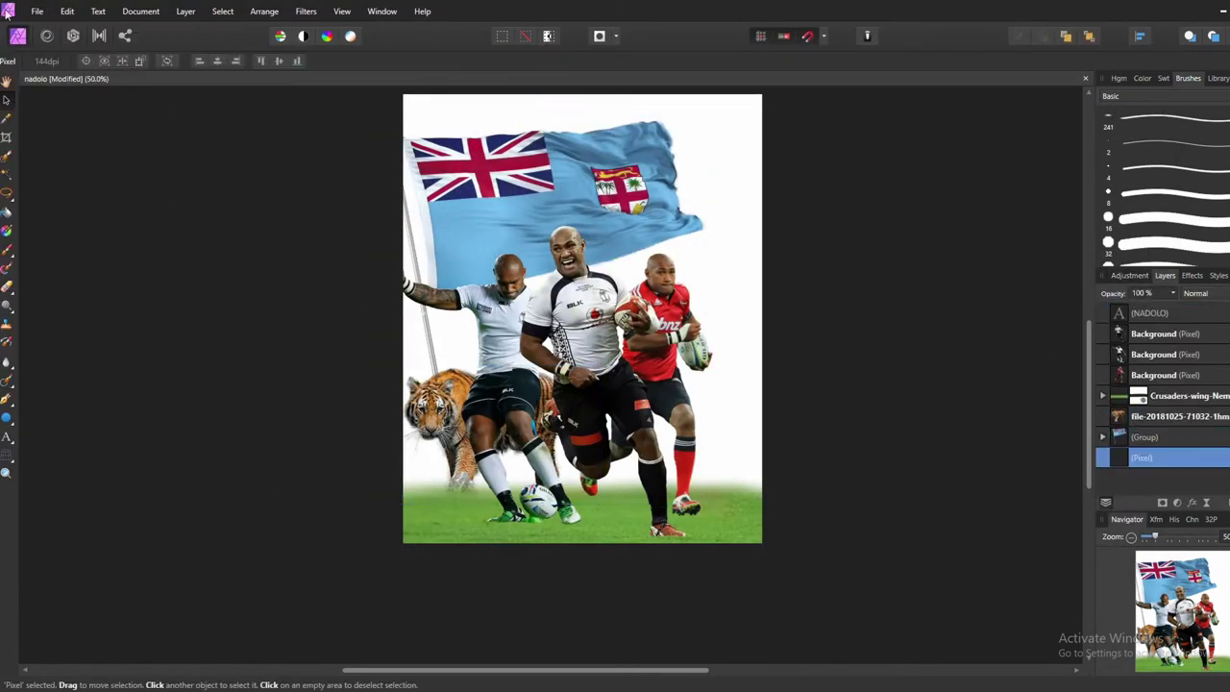
{"action": "key", "text": "shift+F5"}
{"action": "left_click", "coordinate": [1005, 438]}
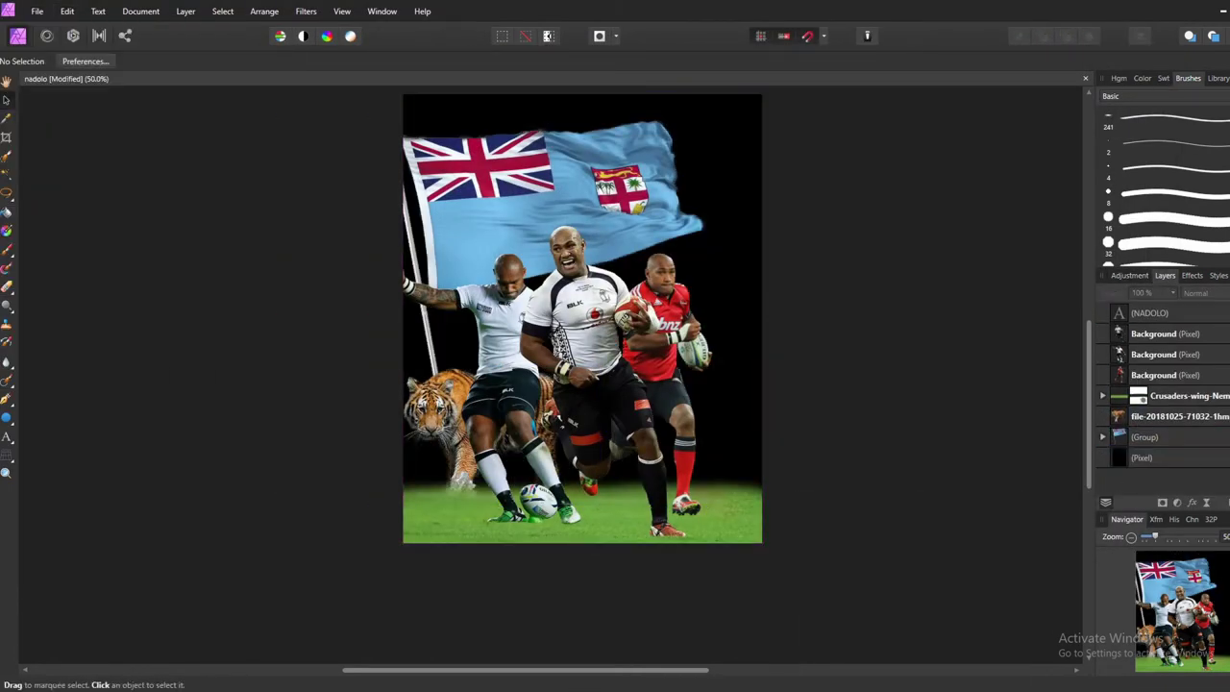
Step: Release the Crusaders grass layer's mask and rasterize the flag group into one pixel layer
{"action": "left_click", "coordinate": [1184, 394]}
{"action": "right_click", "coordinate": [1134, 408]}
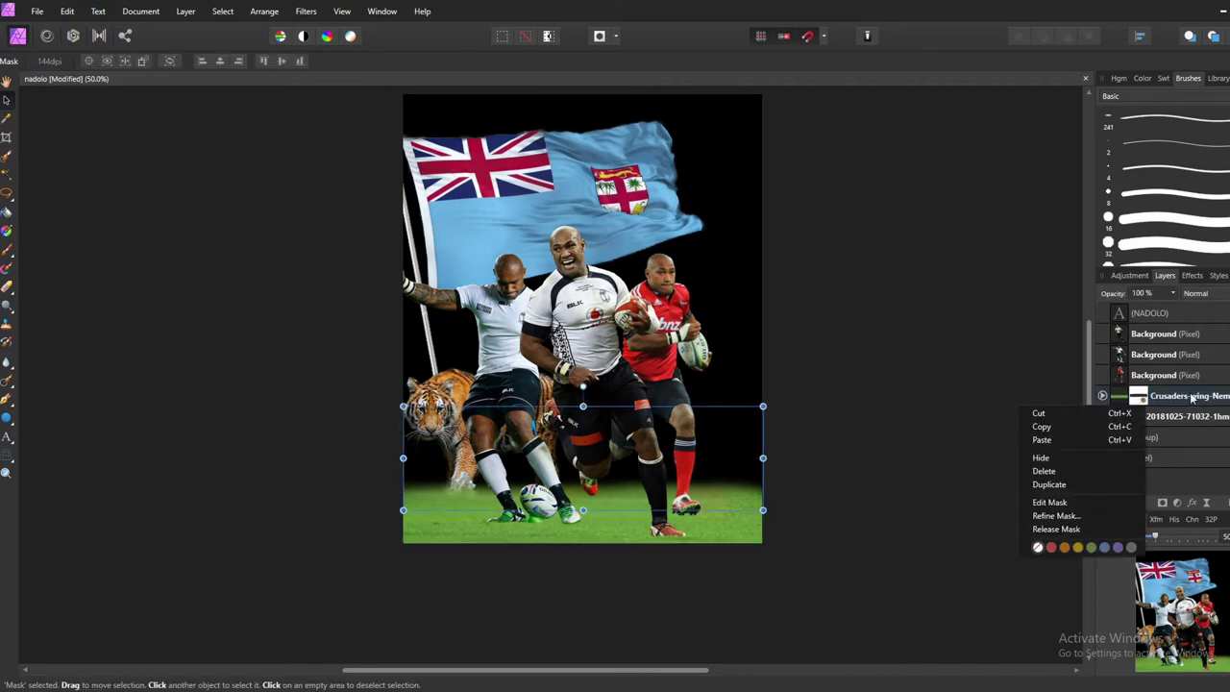
{"action": "key", "text": "Escape"}
{"action": "right_click", "coordinate": [1158, 435]}
{"action": "left_click", "coordinate": [941, 338]}
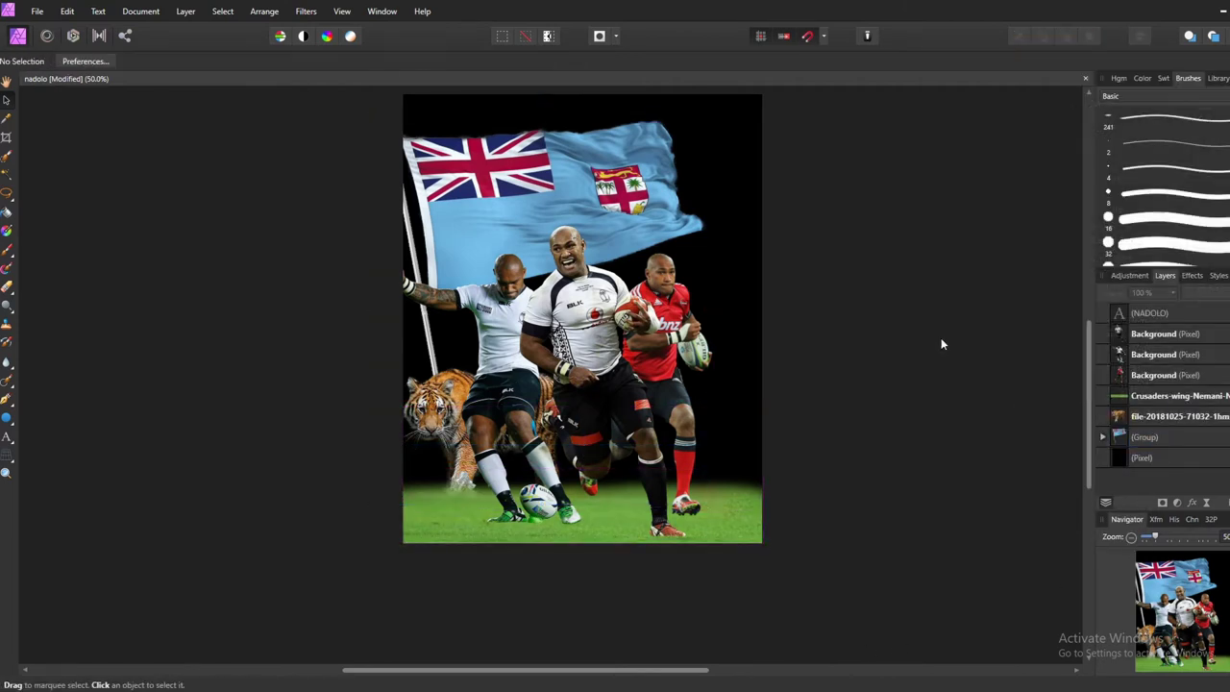
{"action": "left_click", "coordinate": [1149, 437]}
{"action": "right_click", "coordinate": [1154, 437]}
{"action": "left_click", "coordinate": [1156, 201]}
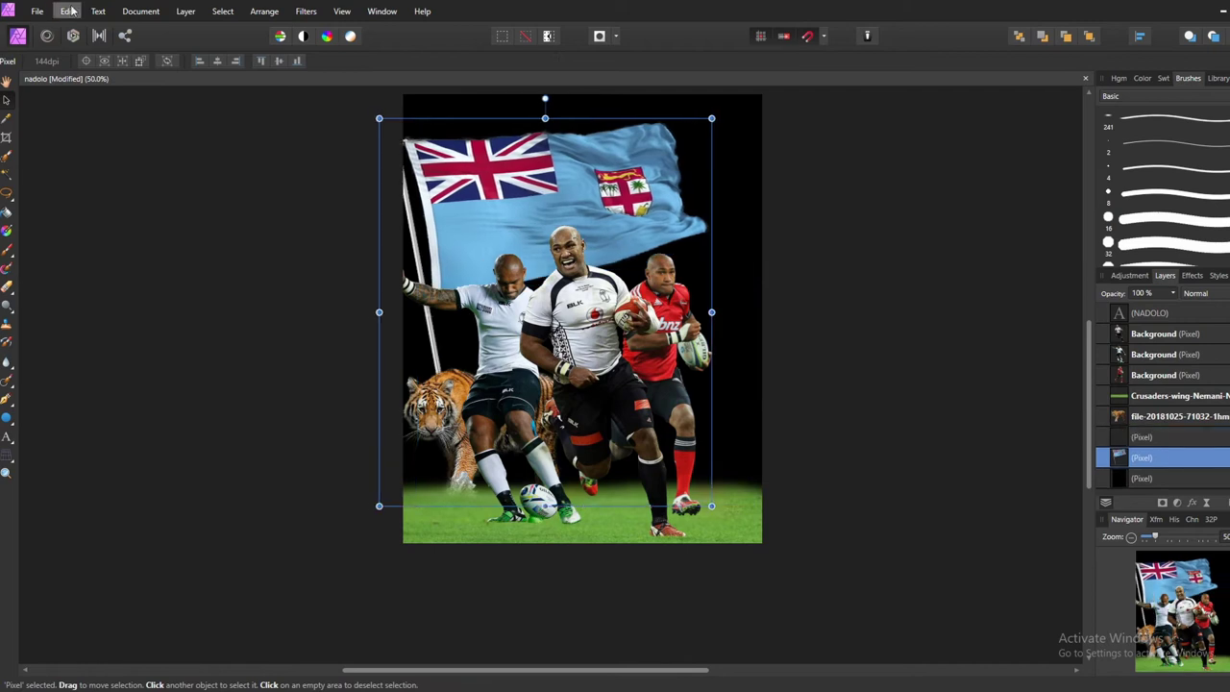
Step: In Develop, cut the flag's saturation and vibrance, boost clarity and raise the black point
{"action": "left_click", "coordinate": [73, 36]}
{"action": "left_click_drag", "start_coordinate": [1160, 523], "coordinate": [1106, 522]}
{"action": "left_click_drag", "start_coordinate": [1160, 491], "coordinate": [1208, 491]}
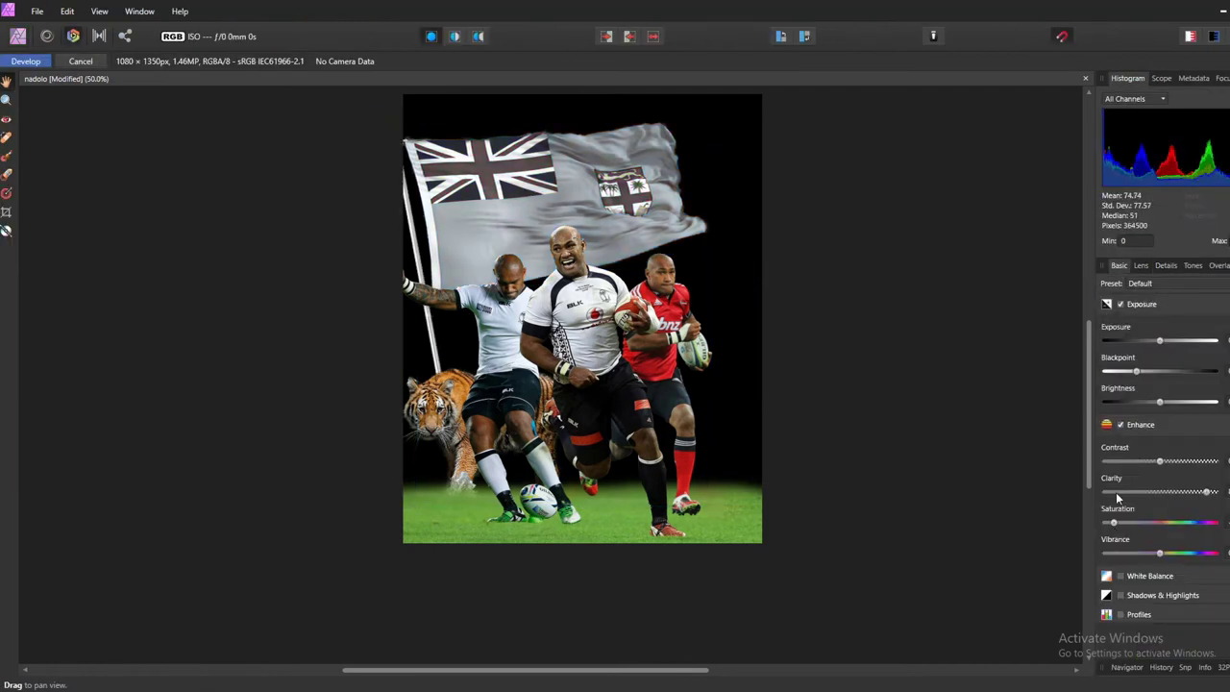
{"action": "left_click_drag", "start_coordinate": [1161, 402], "coordinate": [1215, 371]}
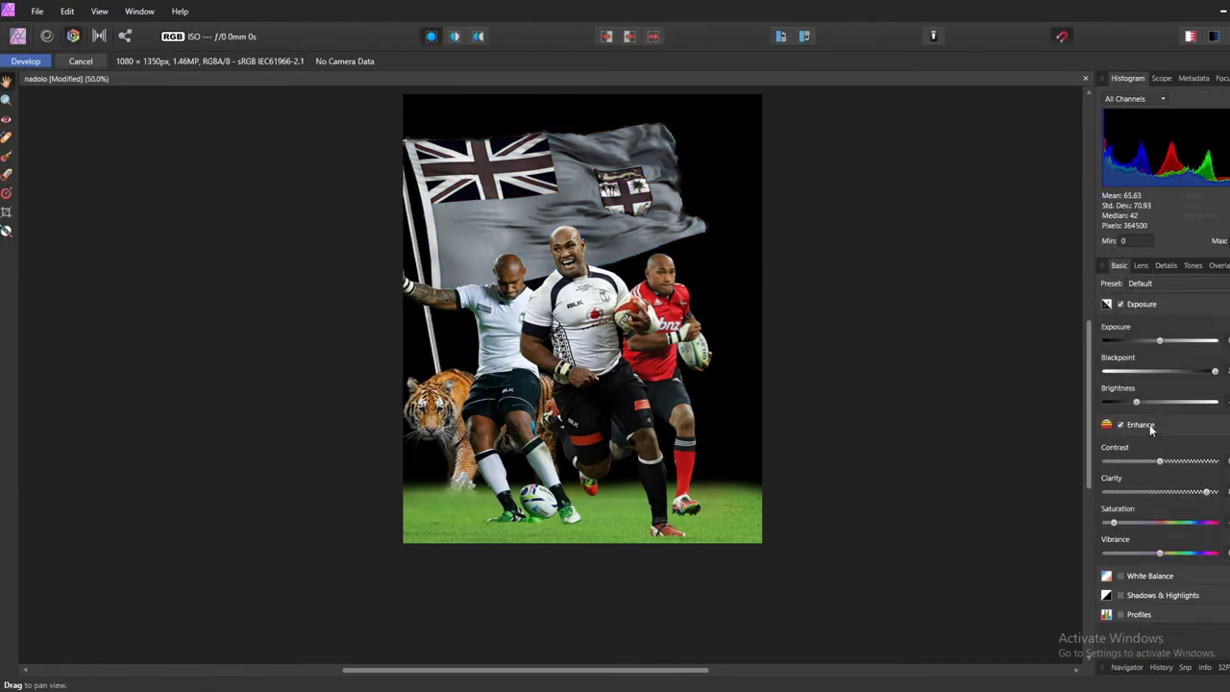
{"action": "left_click_drag", "start_coordinate": [1159, 340], "coordinate": [1157, 342]}
{"action": "mouse_move", "coordinate": [1160, 552]}
{"action": "left_mouse_down"}
{"action": "mouse_move", "coordinate": [1214, 553]}
{"action": "mouse_move", "coordinate": [1142, 553]}
{"action": "left_mouse_up"}
Step: Enable Shadows & Highlights on the flag, deepening shadows and pulling highlights down
{"action": "left_click", "coordinate": [1121, 595]}
{"action": "scroll", "coordinate": [1153, 596], "scroll_direction": "down", "scroll_amount": 1}
{"action": "left_click_drag", "start_coordinate": [1154, 596], "coordinate": [1115, 596]}
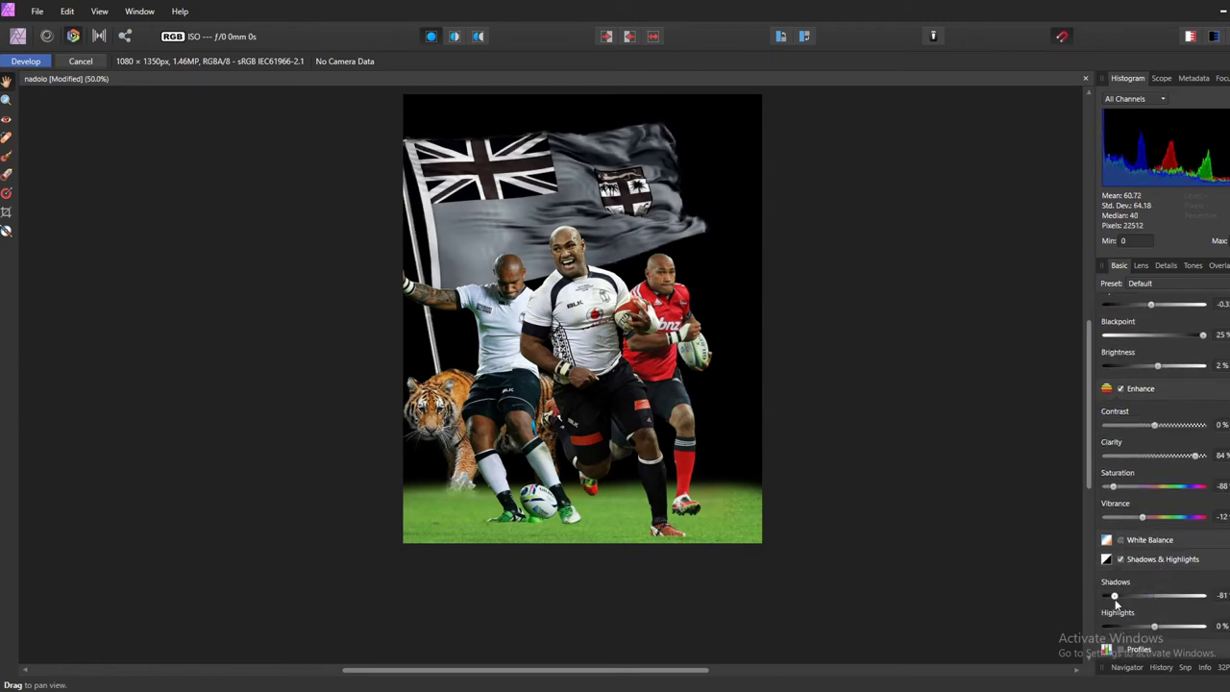
{"action": "left_click_drag", "start_coordinate": [1170, 630], "coordinate": [1166, 635]}
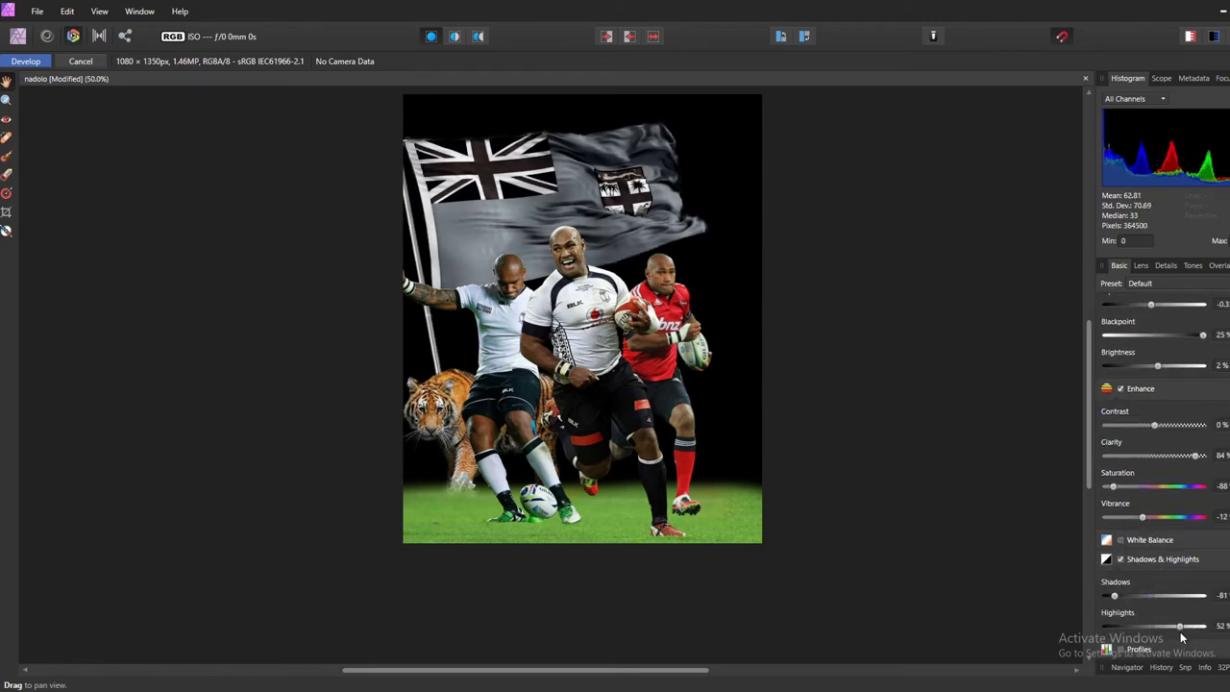
{"action": "left_click", "coordinate": [1165, 266]}
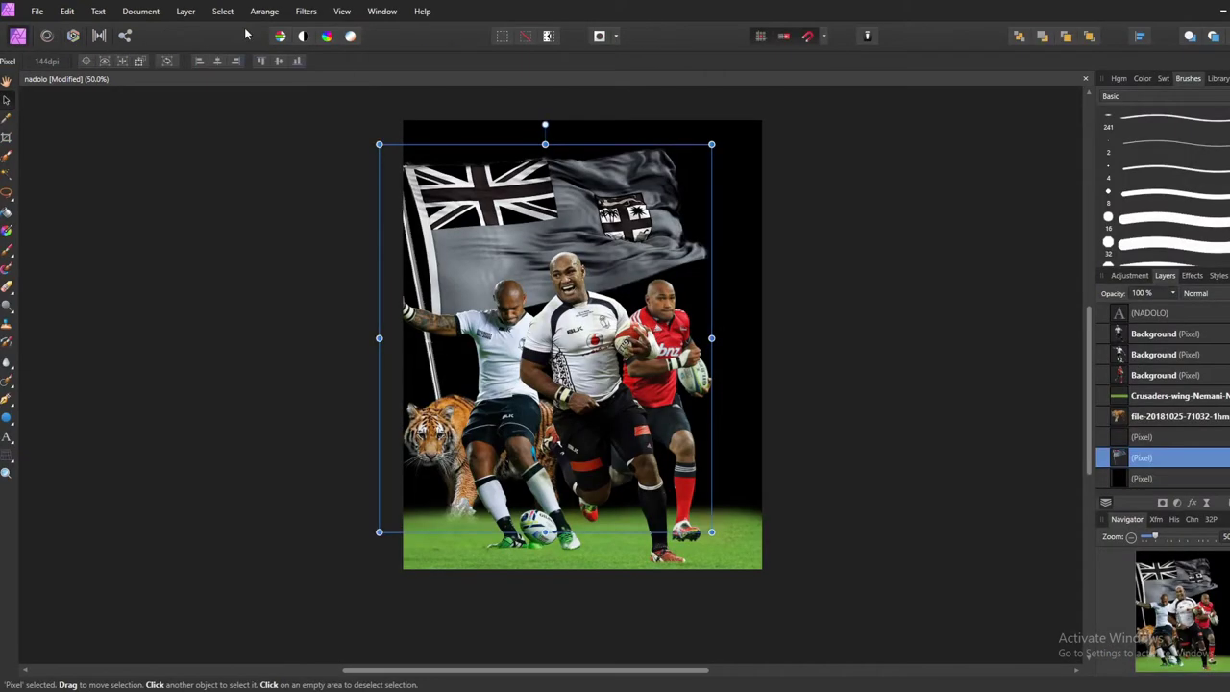
Step: Apply the flag's Develop toning, then give it a 7.8 px Gaussian Blur
{"action": "right_click", "coordinate": [1182, 440]}
{"action": "left_click", "coordinate": [308, 14]}
{"action": "left_click_drag", "start_coordinate": [493, 287], "coordinate": [576, 288]}
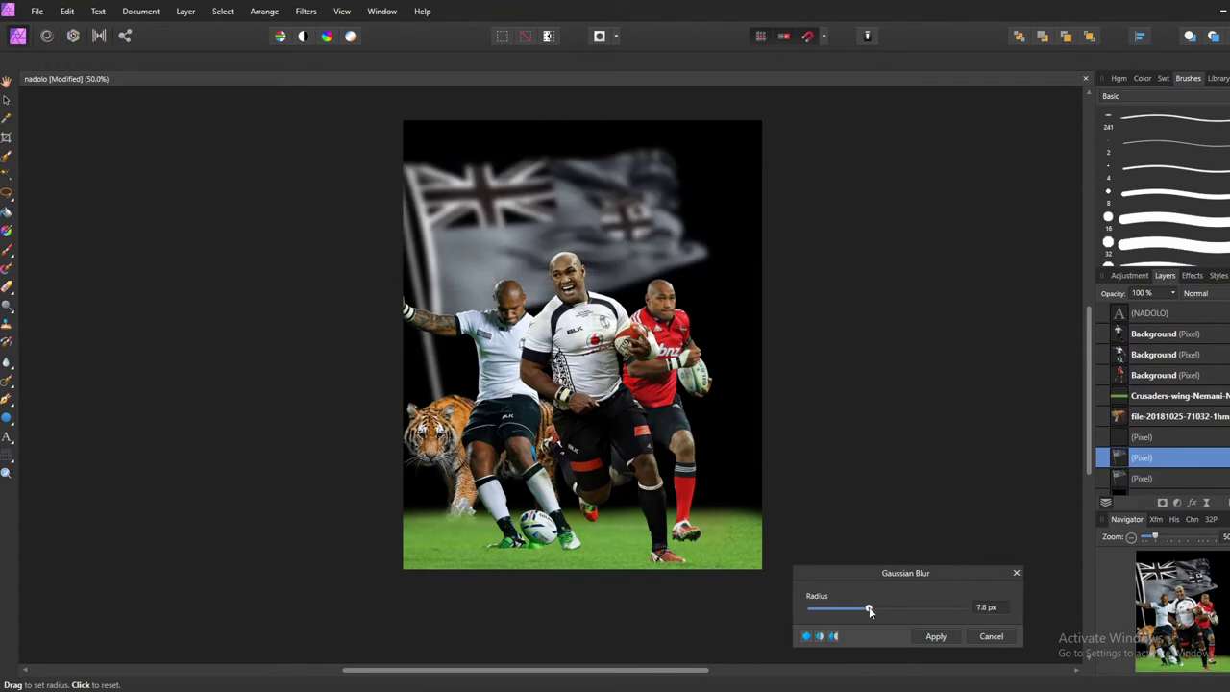
{"action": "left_click", "coordinate": [935, 636]}
Step: Develop the tiger: reduce colour, raise clarity and black point, lower brightness
{"action": "left_click", "coordinate": [1161, 416]}
{"action": "key", "text": "ctrl+3"}
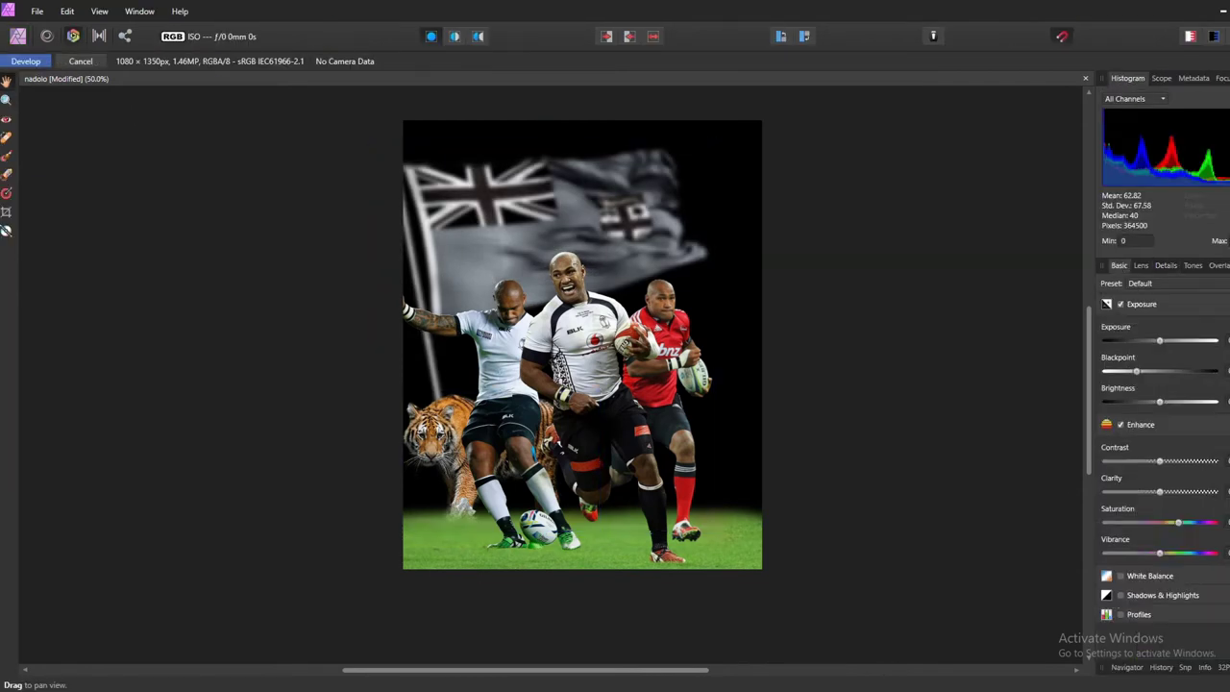
{"action": "left_click_drag", "start_coordinate": [1159, 553], "coordinate": [1165, 553]}
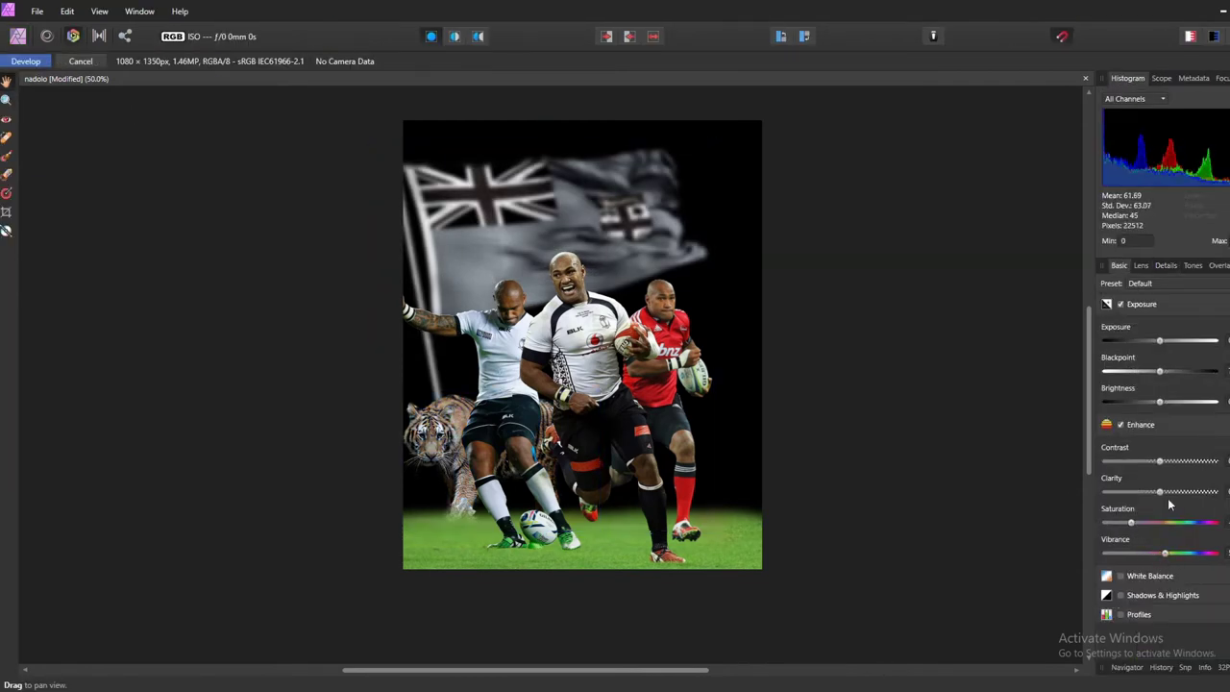
{"action": "mouse_move", "coordinate": [1159, 491]}
{"action": "left_mouse_down"}
{"action": "mouse_move", "coordinate": [1187, 492]}
{"action": "mouse_move", "coordinate": [1175, 460]}
{"action": "left_mouse_up"}
{"action": "mouse_move", "coordinate": [1159, 371]}
{"action": "left_mouse_down"}
{"action": "mouse_move", "coordinate": [1171, 371]}
{"action": "mouse_move", "coordinate": [1146, 400]}
{"action": "left_mouse_up"}
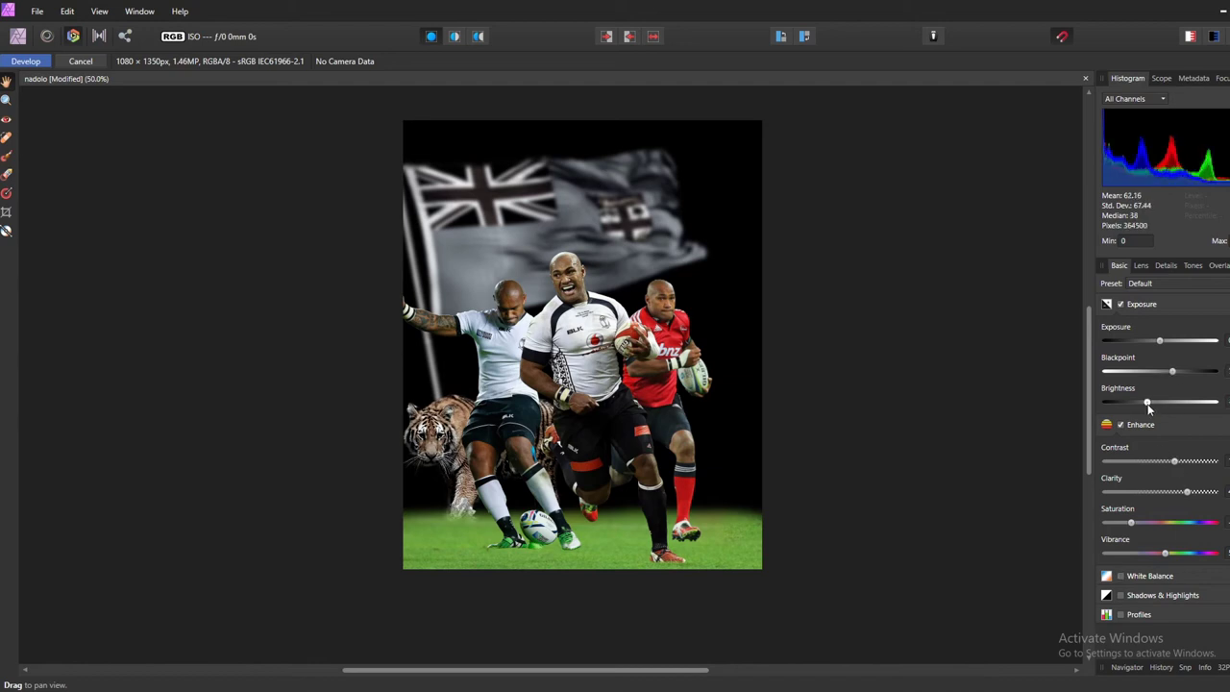
{"action": "left_click_drag", "start_coordinate": [1161, 341], "coordinate": [1149, 340]}
Step: Enable Shadows & Highlights on the tiger with slightly darker shadows, then apply Develop
{"action": "left_click", "coordinate": [1121, 595]}
{"action": "scroll", "coordinate": [1154, 576], "scroll_direction": "down", "scroll_amount": 1}
{"action": "left_click_drag", "start_coordinate": [1153, 596], "coordinate": [1147, 596]}
{"action": "left_click_drag", "start_coordinate": [1154, 626], "coordinate": [1163, 627]}
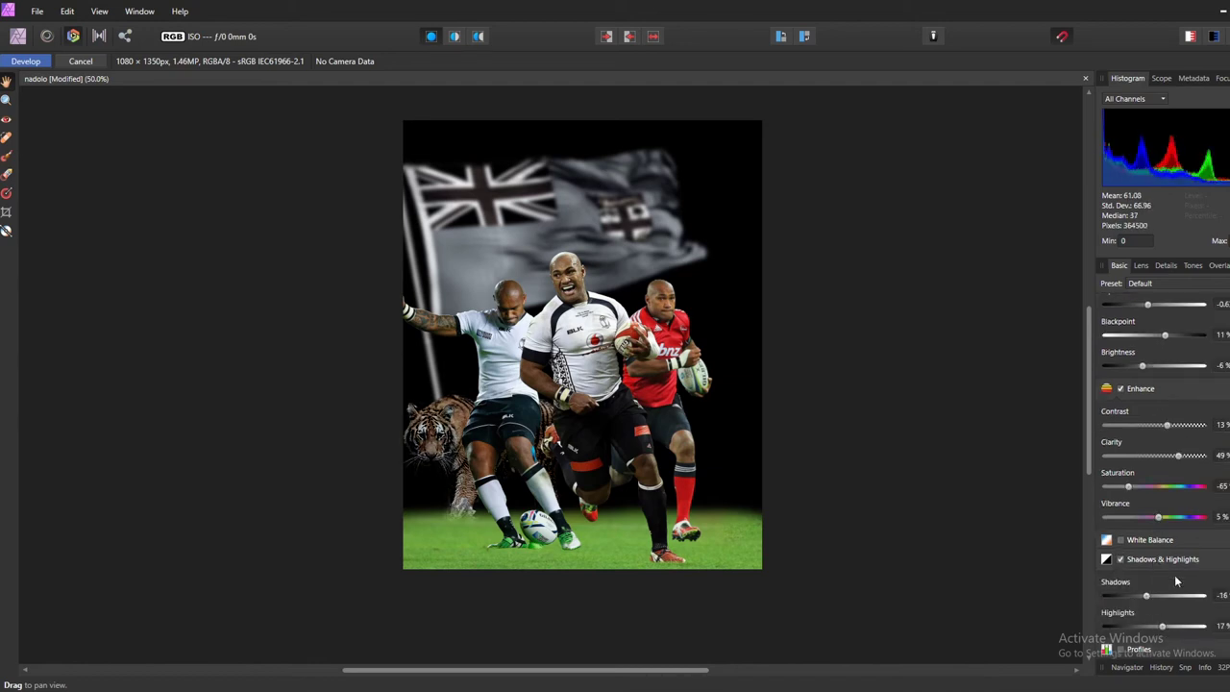
{"action": "left_click", "coordinate": [1166, 265]}
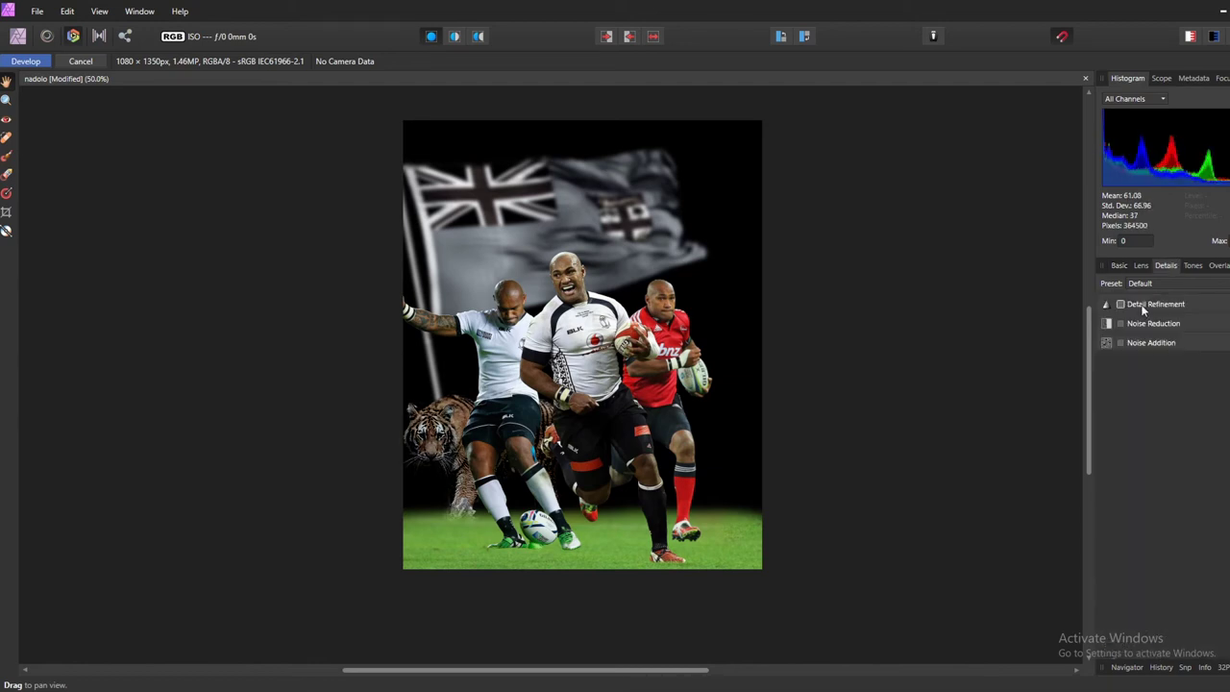
{"action": "left_click", "coordinate": [26, 60]}
Step: Give the tiger a very slight Gaussian Blur of about 0.5 px
{"action": "left_click", "coordinate": [306, 10]}
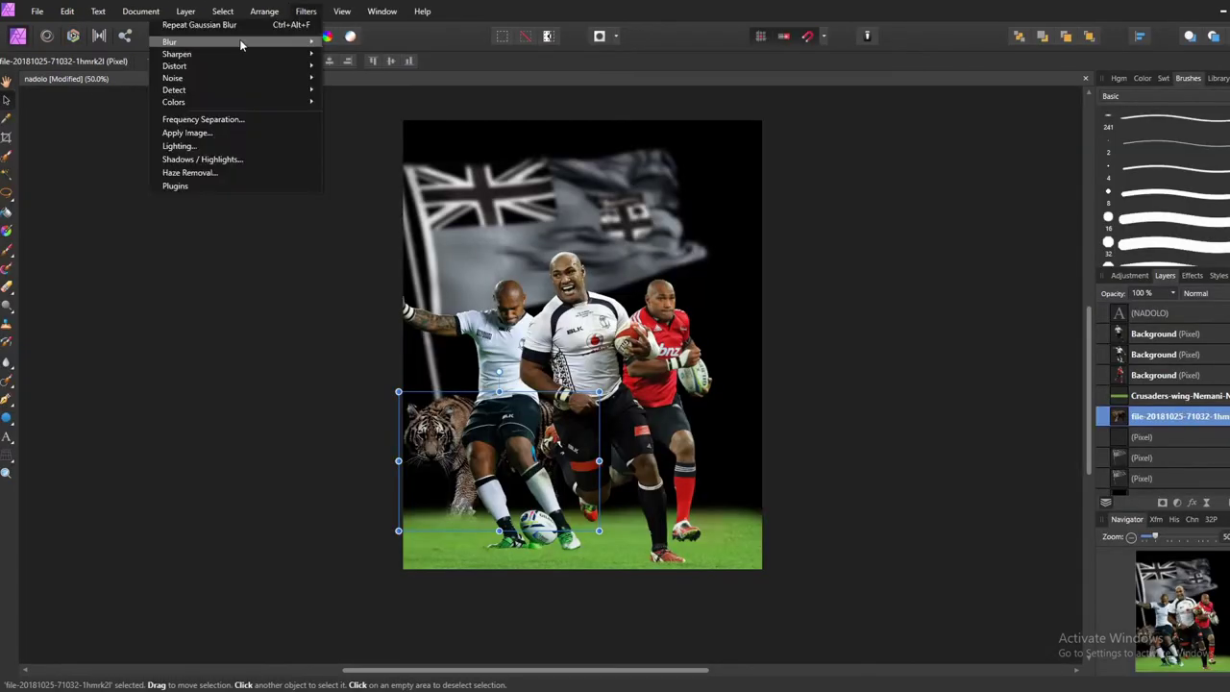
{"action": "left_click", "coordinate": [279, 92]}
{"action": "left_click_drag", "start_coordinate": [864, 613], "coordinate": [822, 611]}
{"action": "key", "text": "Return"}
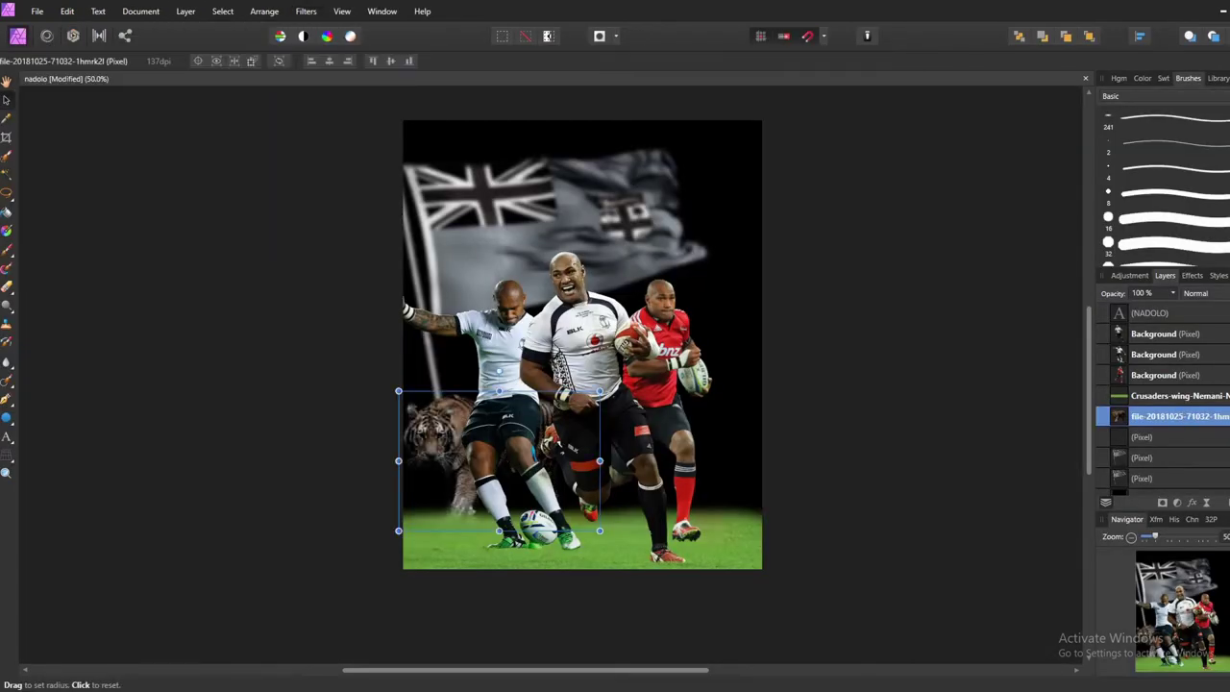
{"action": "left_click", "coordinate": [306, 11]}
{"action": "left_click", "coordinate": [58, 55]}
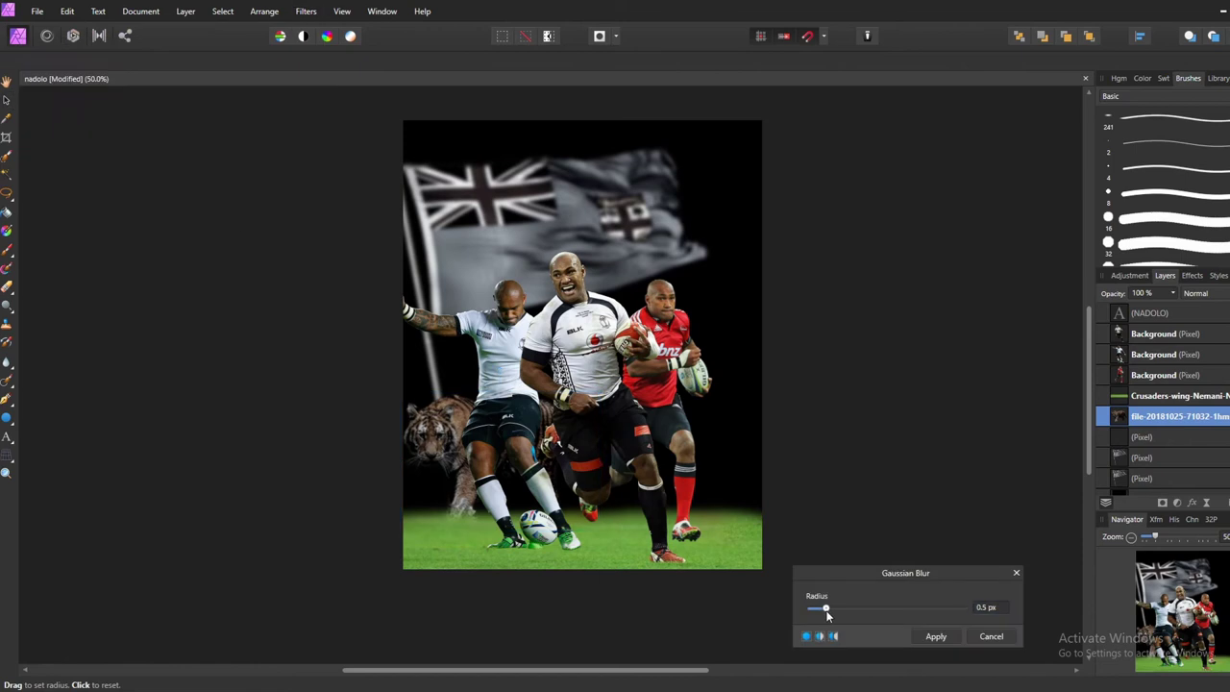
{"action": "left_click_drag", "start_coordinate": [832, 613], "coordinate": [823, 614]}
{"action": "left_click", "coordinate": [935, 636]}
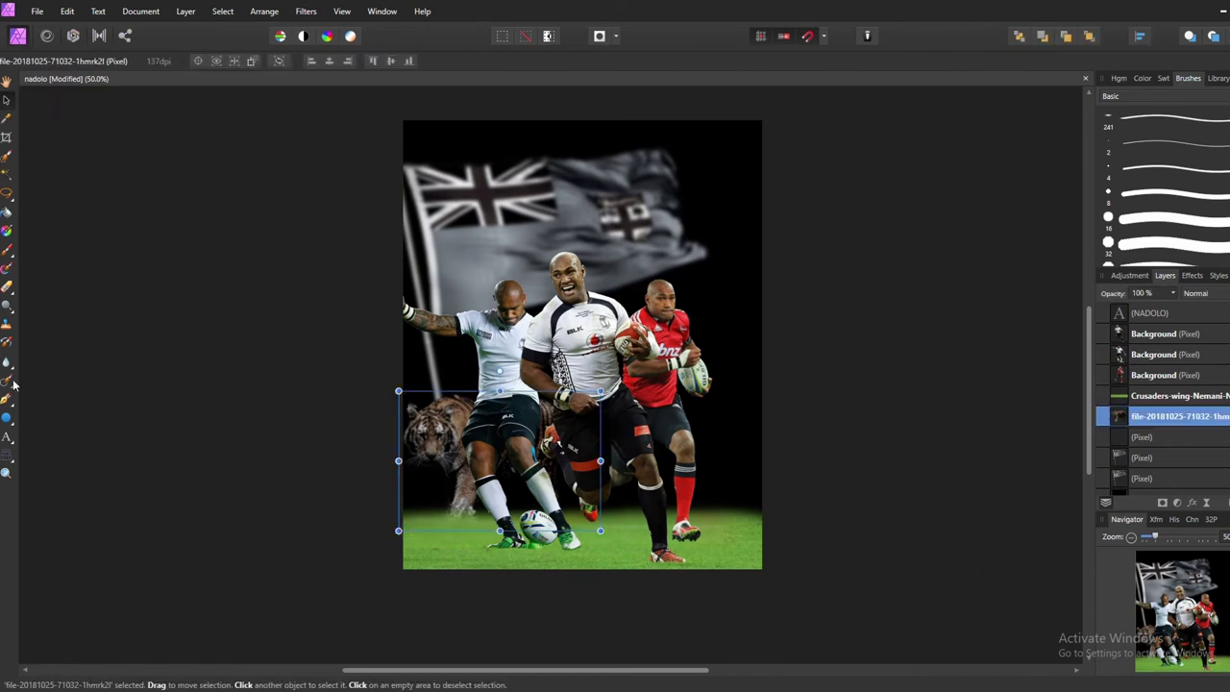
{"action": "key", "text": "j"}
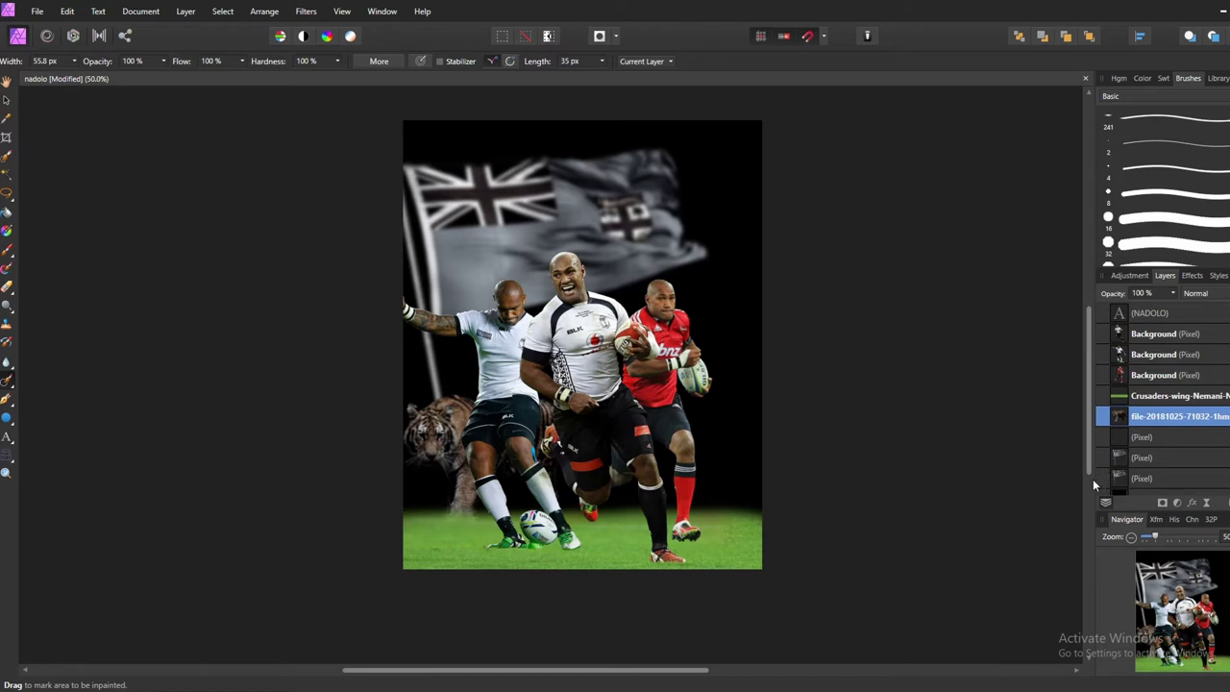
Step: Develop the Crusaders player layer with lower saturation, deeper black point, more clarity, Shadows & Highlights
{"action": "left_click", "coordinate": [1159, 395]}
{"action": "key", "text": "ctrl+3"}
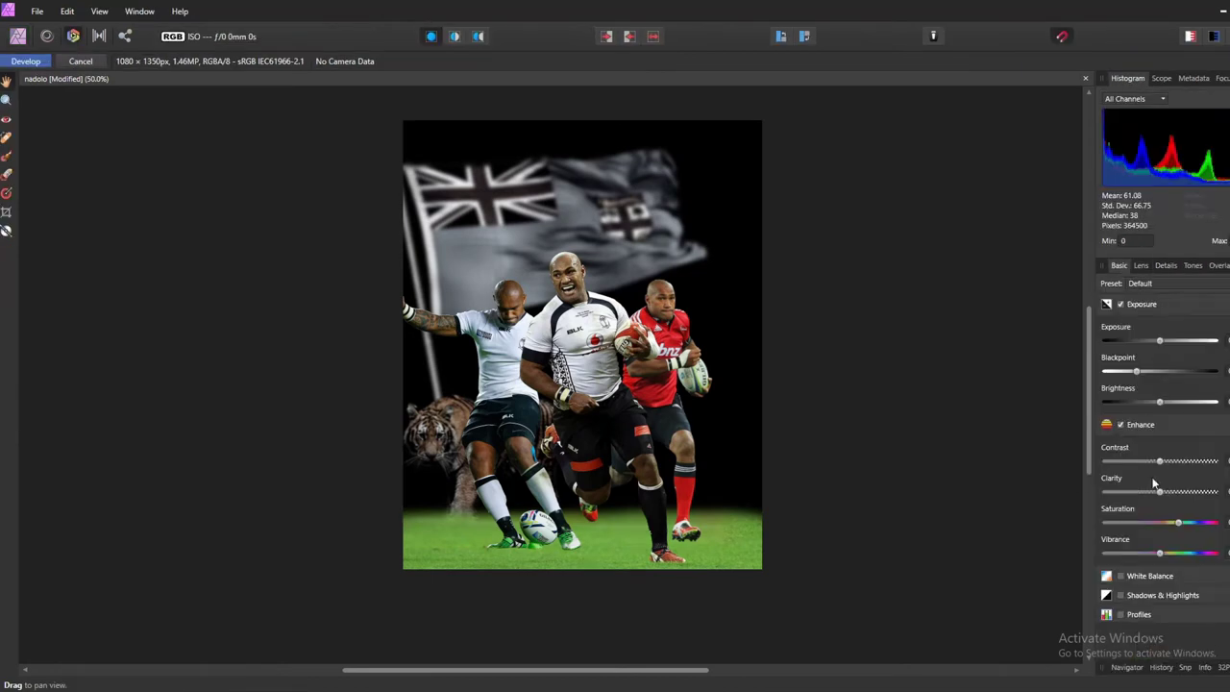
{"action": "left_click_drag", "start_coordinate": [1179, 522], "coordinate": [1131, 522]}
{"action": "mouse_move", "coordinate": [1136, 371]}
{"action": "left_mouse_down"}
{"action": "mouse_move", "coordinate": [1200, 371]}
{"action": "mouse_move", "coordinate": [1163, 402]}
{"action": "left_mouse_up"}
{"action": "left_click_drag", "start_coordinate": [1161, 491], "coordinate": [1188, 491]}
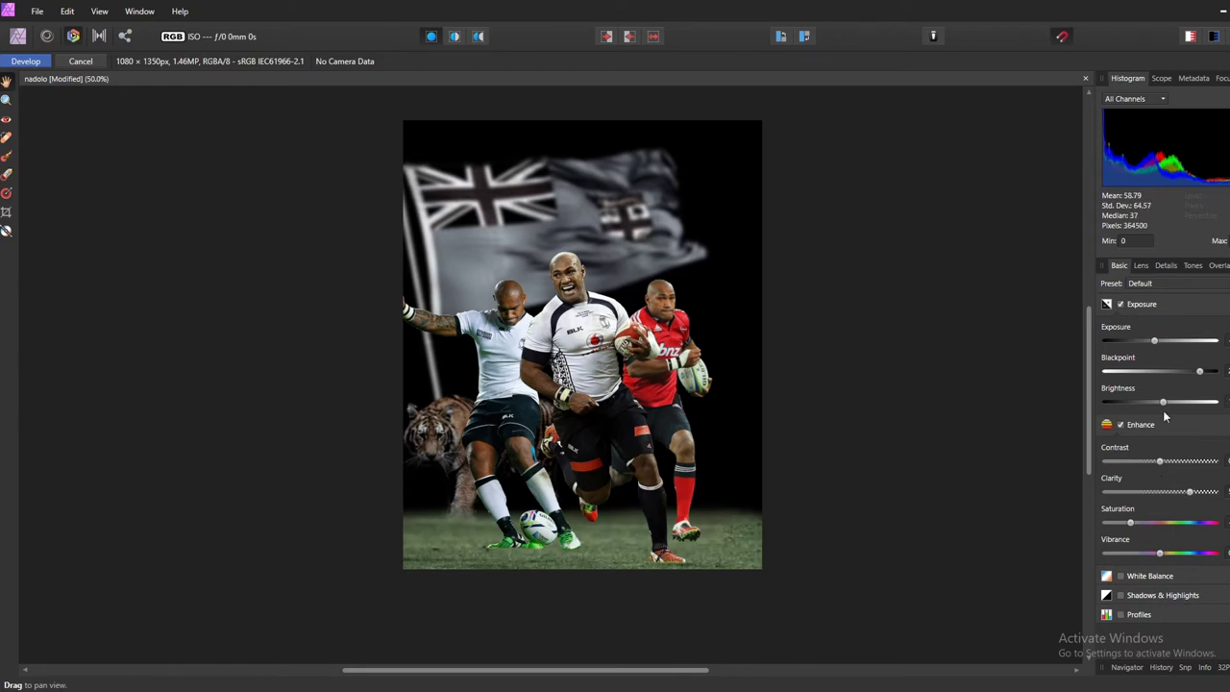
{"action": "left_click", "coordinate": [1158, 595]}
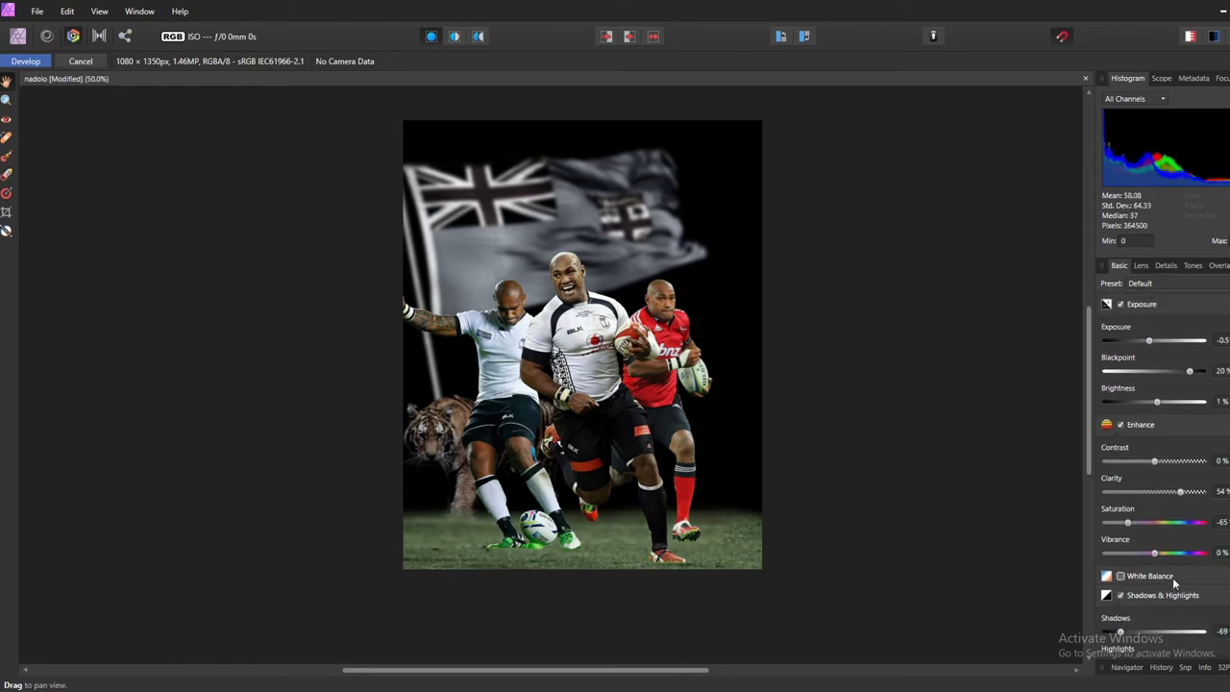
{"action": "left_click", "coordinate": [1166, 265]}
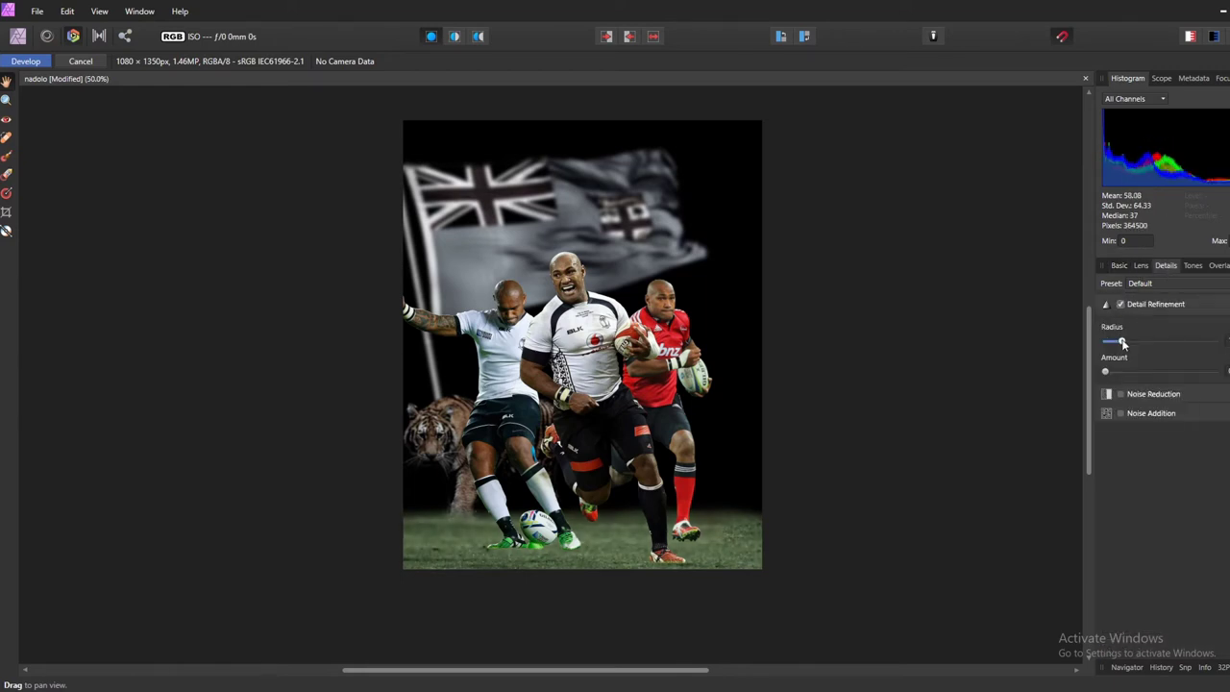
{"action": "left_click", "coordinate": [17, 62]}
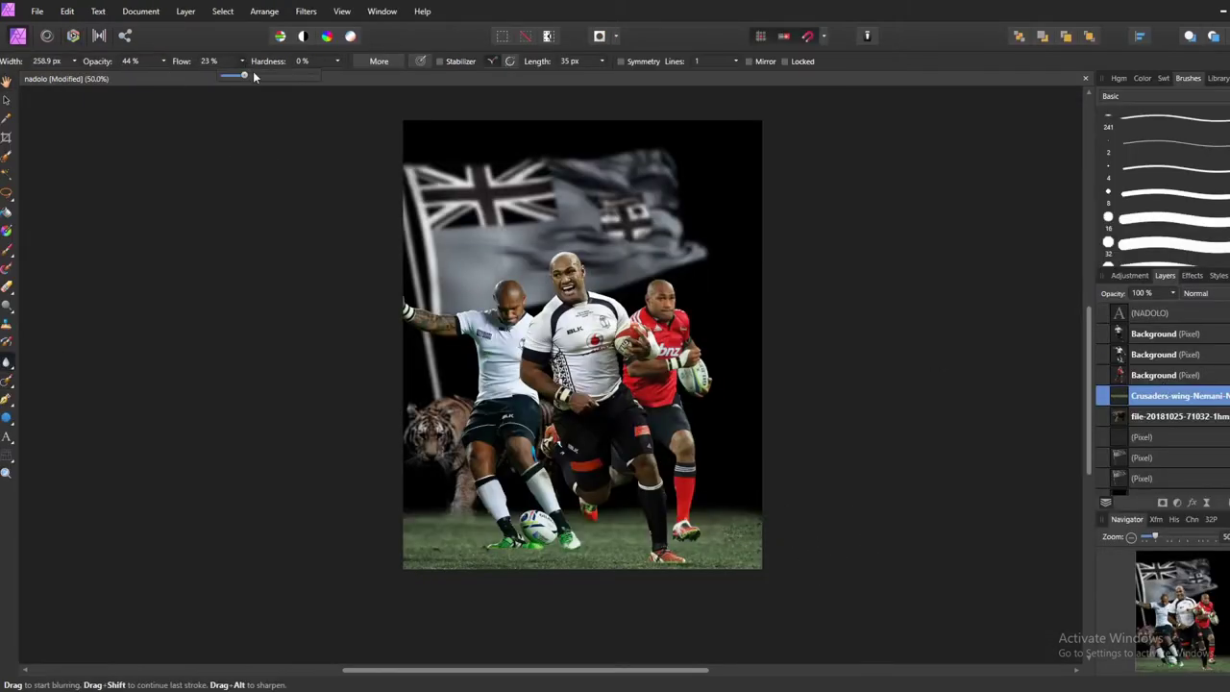
Step: Raise the blur brush flow to 86% and select a Background player layer
{"action": "left_click_drag", "start_coordinate": [255, 76], "coordinate": [307, 77]}
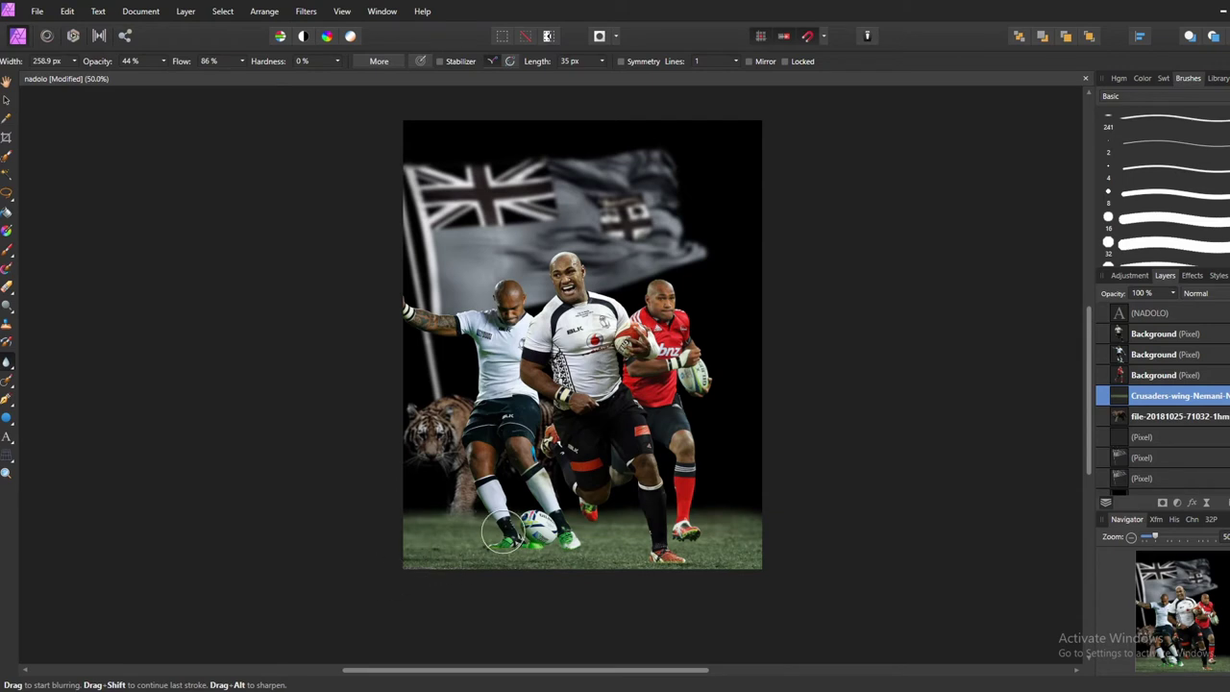
{"action": "left_click", "coordinate": [1183, 377]}
Step: Develop the player: tweak exposure and black point, add clarity, desaturate, highlights 10%, contrast -1%
{"action": "key", "text": "ctrl+3"}
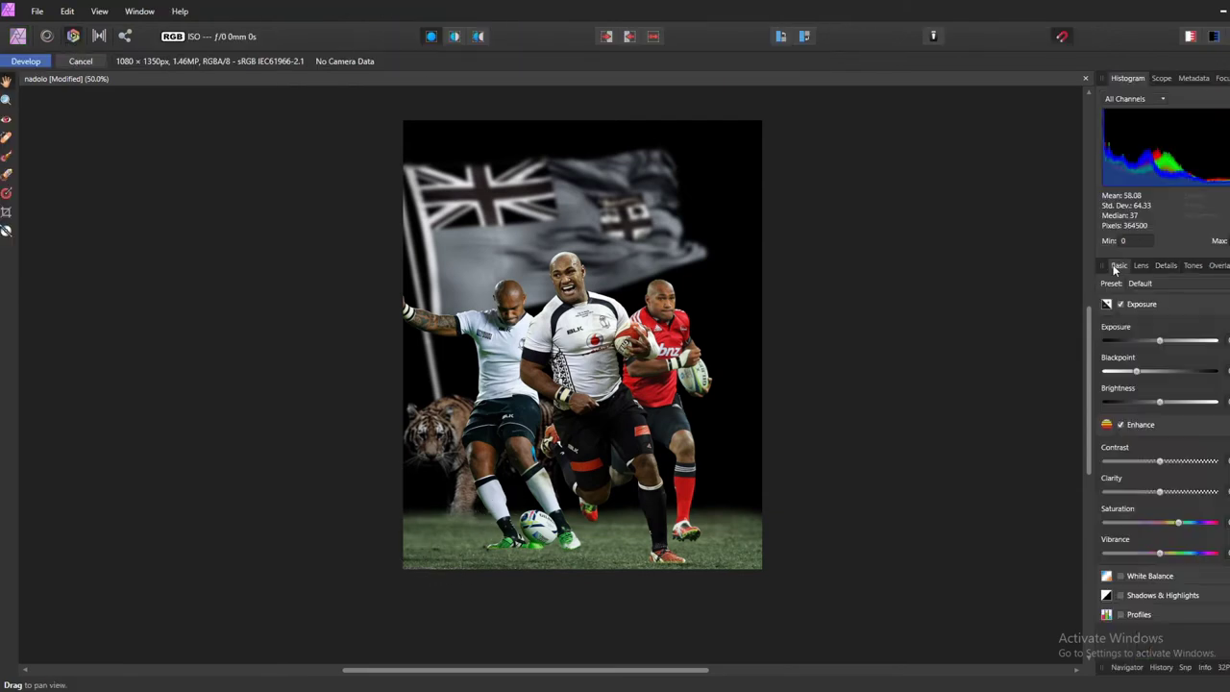
{"action": "left_click_drag", "start_coordinate": [1186, 402], "coordinate": [1180, 401]}
{"action": "left_click_drag", "start_coordinate": [1166, 340], "coordinate": [1170, 340]}
{"action": "left_click_drag", "start_coordinate": [1136, 371], "coordinate": [1160, 371]}
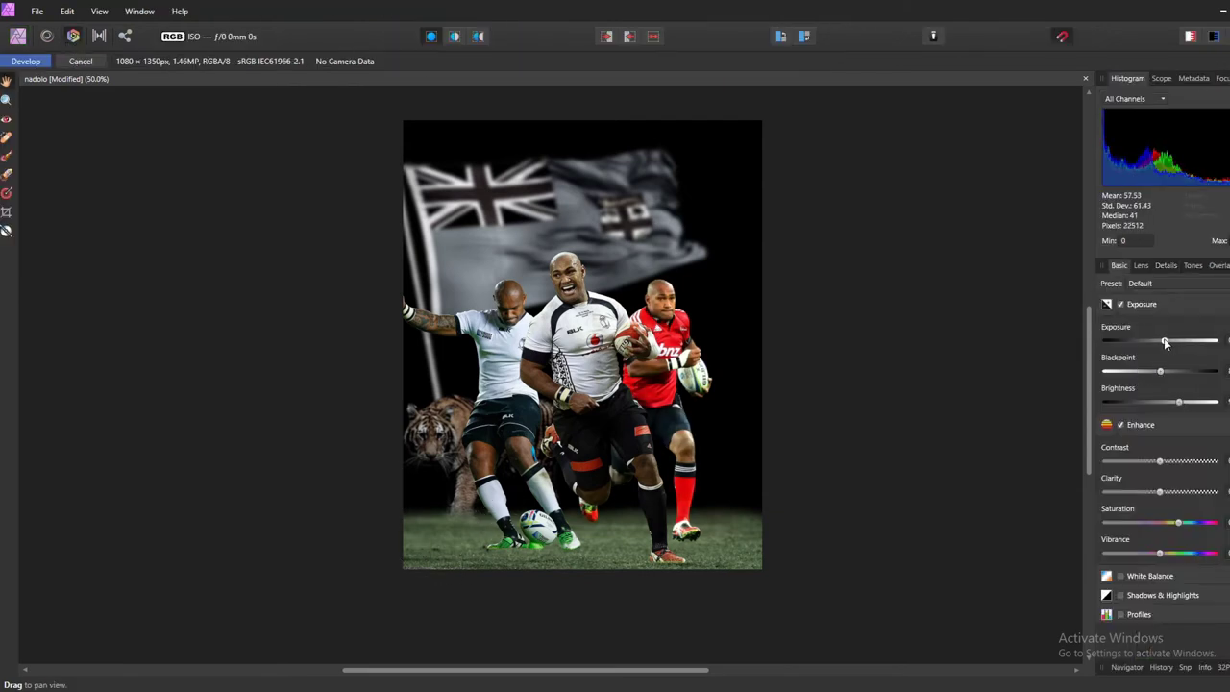
{"action": "mouse_move", "coordinate": [1160, 491]}
{"action": "left_mouse_down"}
{"action": "mouse_move", "coordinate": [1186, 491]}
{"action": "mouse_move", "coordinate": [1173, 463]}
{"action": "left_mouse_up"}
{"action": "mouse_move", "coordinate": [1178, 522]}
{"action": "left_mouse_down"}
{"action": "mouse_move", "coordinate": [1149, 522]}
{"action": "mouse_move", "coordinate": [1142, 552]}
{"action": "left_mouse_up"}
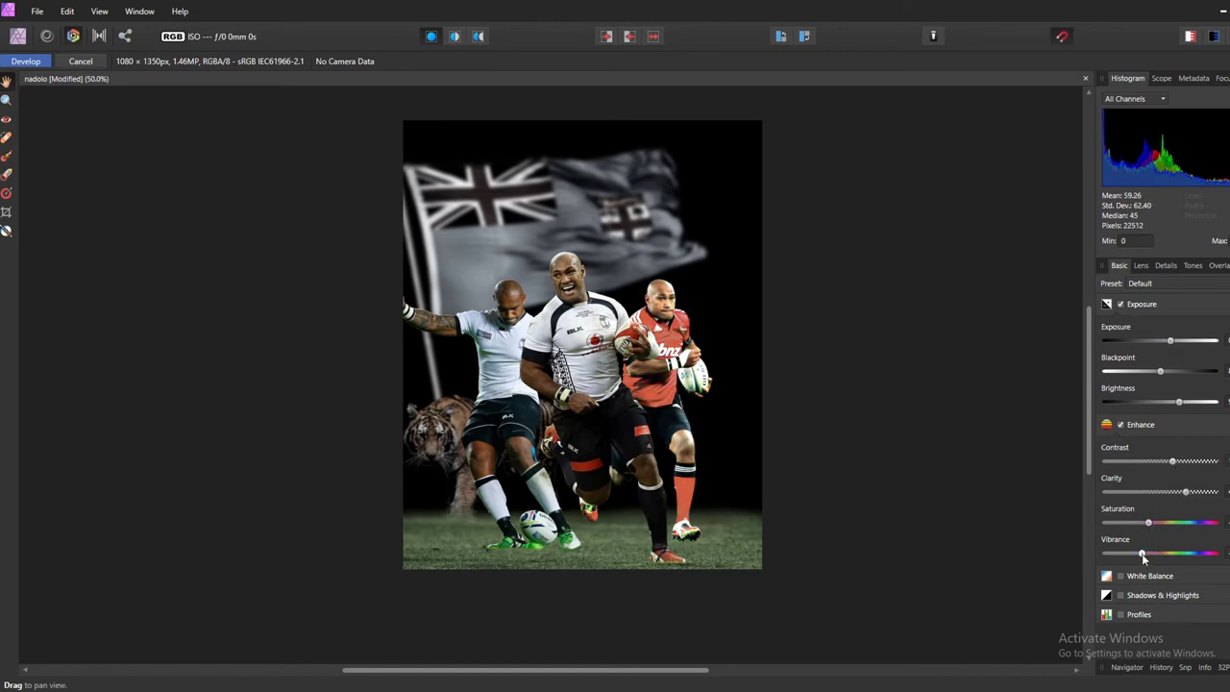
{"action": "left_click", "coordinate": [1171, 597]}
{"action": "left_click_drag", "start_coordinate": [1171, 627], "coordinate": [1158, 628]}
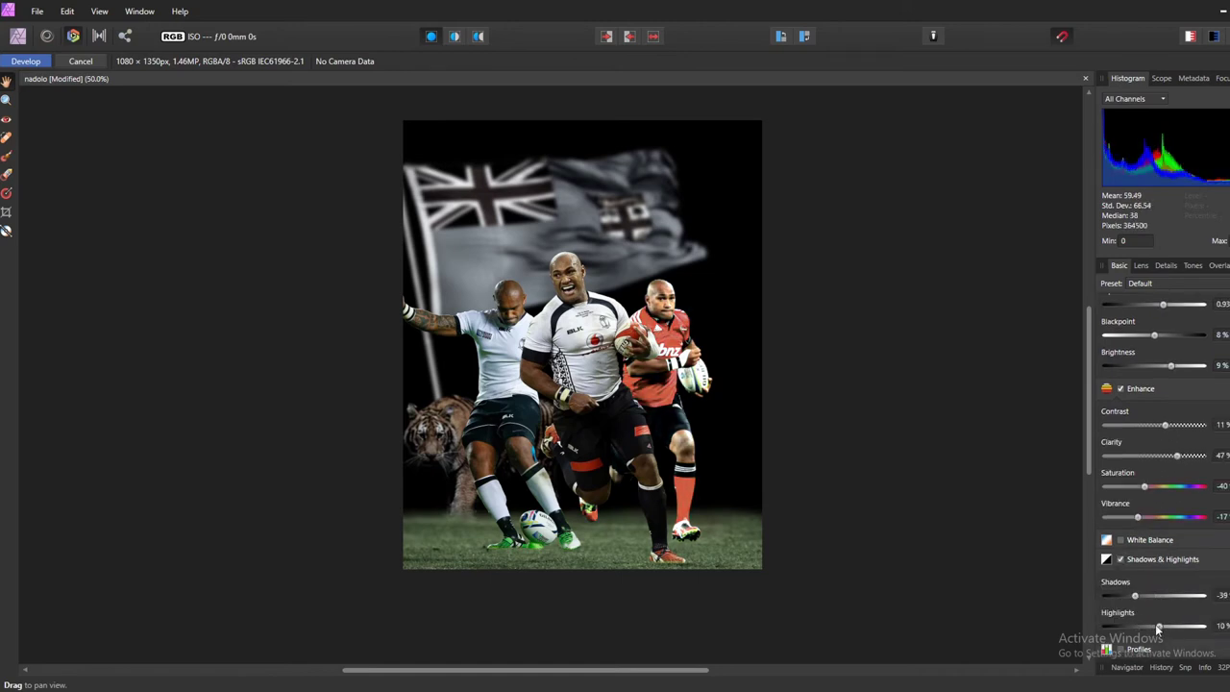
{"action": "left_click_drag", "start_coordinate": [1166, 425], "coordinate": [1154, 425]}
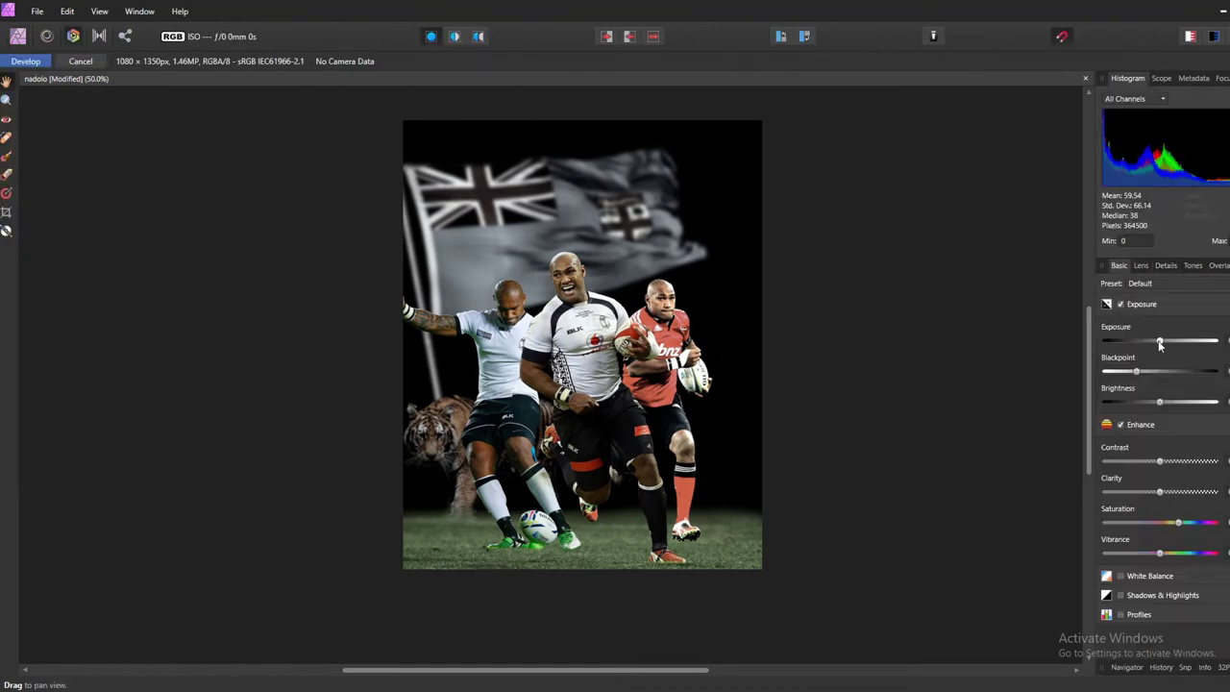
Step: Raise black point, brightness and contrast, reduce saturation, shadows to -22, then apply Develop
{"action": "left_click_drag", "start_coordinate": [1136, 371], "coordinate": [1150, 371]}
{"action": "left_click_drag", "start_coordinate": [1160, 401], "coordinate": [1172, 402]}
{"action": "left_click_drag", "start_coordinate": [1159, 461], "coordinate": [1167, 461]}
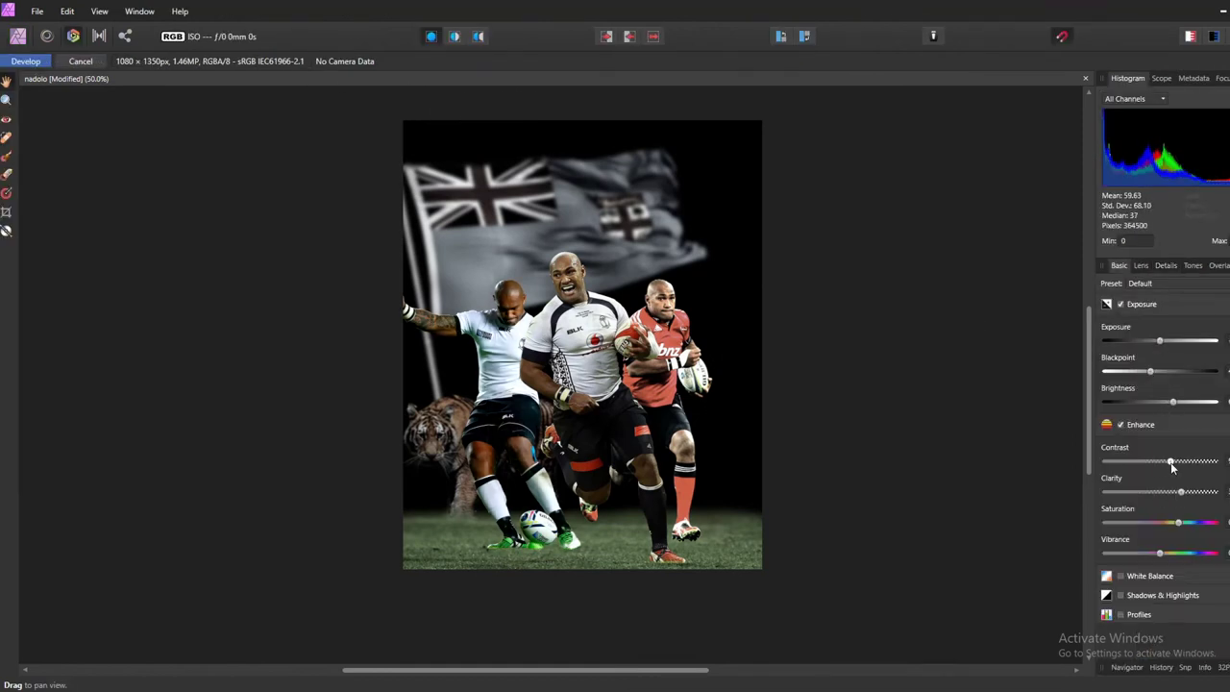
{"action": "left_click_drag", "start_coordinate": [1178, 521], "coordinate": [1157, 522]}
{"action": "left_click", "coordinate": [1120, 595]}
{"action": "scroll", "coordinate": [1146, 595], "scroll_direction": "down", "scroll_amount": 1}
{"action": "mouse_move", "coordinate": [1153, 595]}
{"action": "left_mouse_down"}
{"action": "mouse_move", "coordinate": [1143, 595]}
{"action": "mouse_move", "coordinate": [1161, 626]}
{"action": "left_mouse_up"}
{"action": "left_click", "coordinate": [1166, 265]}
{"action": "key", "text": "Return"}
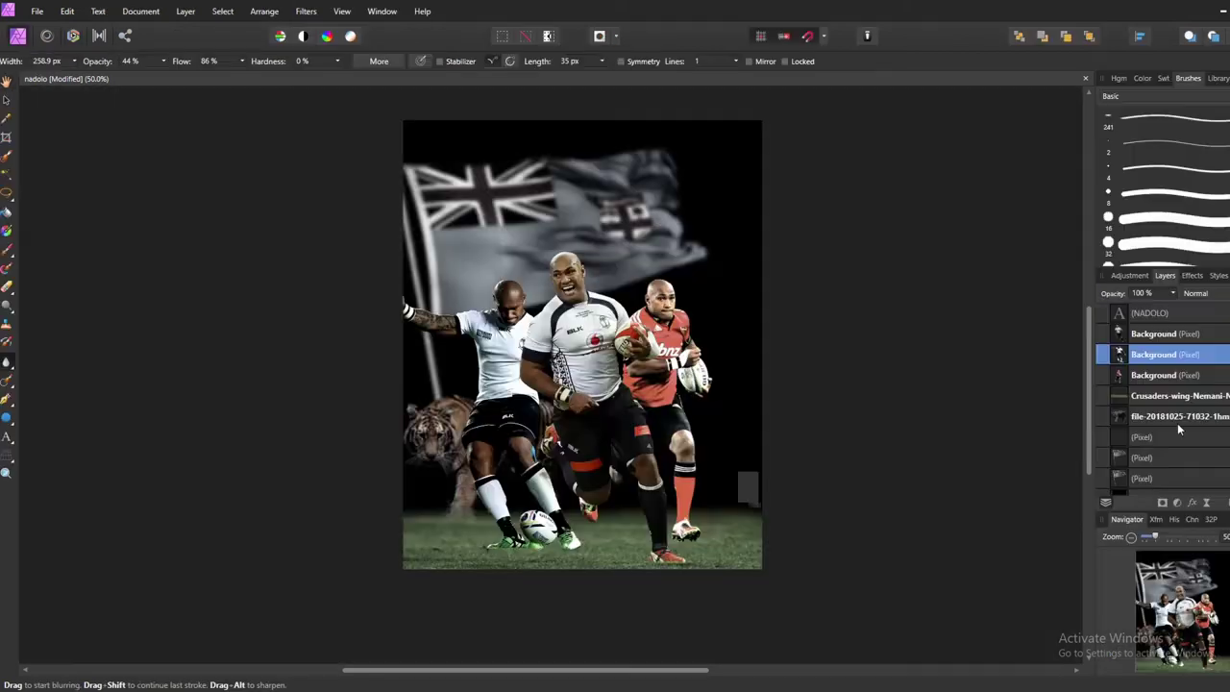
Step: Develop the upper Background layer with higher exposure, clarity and contrast, lower saturation and vibrance
{"action": "left_click", "coordinate": [1158, 333]}
{"action": "key", "text": "ctrl+3"}
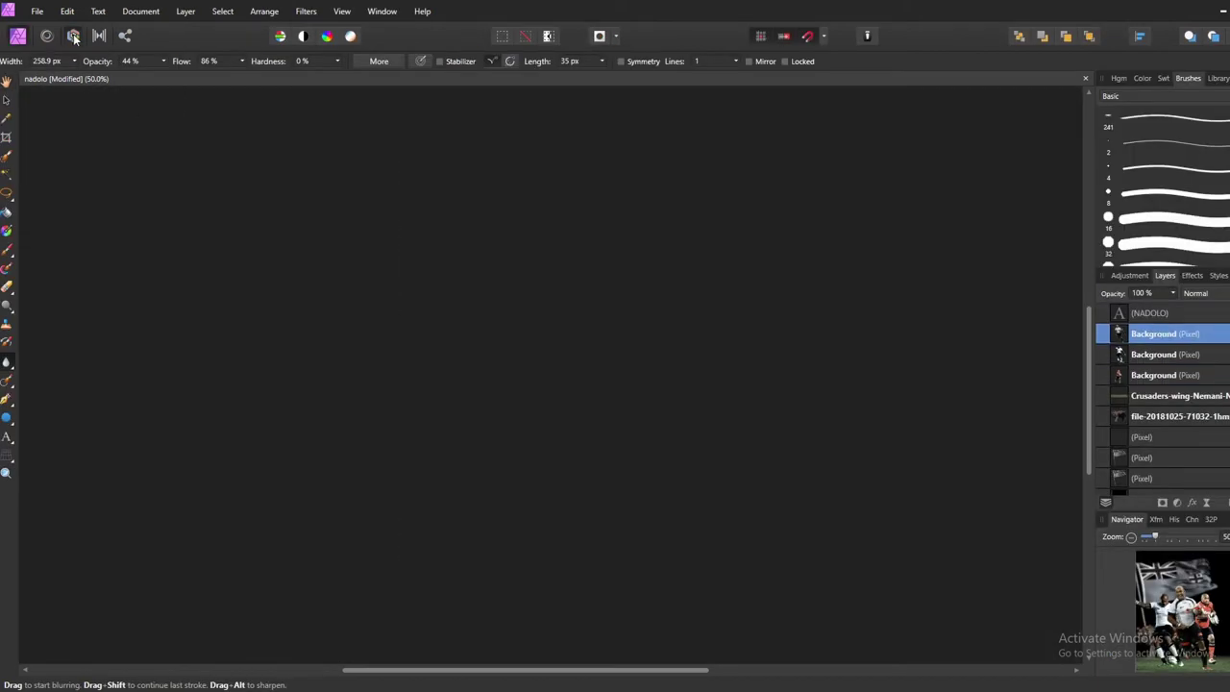
{"action": "mouse_move", "coordinate": [1155, 341]}
{"action": "left_mouse_down"}
{"action": "mouse_move", "coordinate": [1170, 341]}
{"action": "mouse_move", "coordinate": [1152, 371]}
{"action": "mouse_move", "coordinate": [1165, 402]}
{"action": "left_mouse_up"}
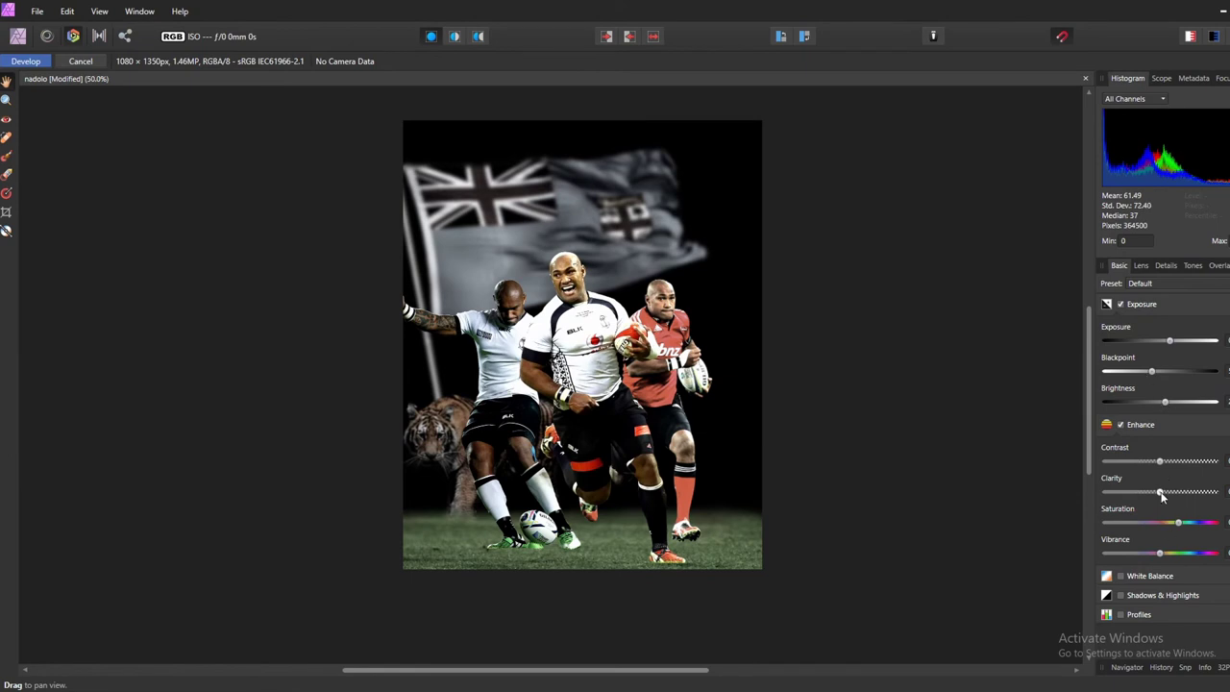
{"action": "left_click_drag", "start_coordinate": [1159, 491], "coordinate": [1185, 491]}
{"action": "left_click_drag", "start_coordinate": [1159, 461], "coordinate": [1173, 461]}
{"action": "mouse_move", "coordinate": [1178, 522]}
{"action": "left_mouse_down"}
{"action": "mouse_move", "coordinate": [1149, 522]}
{"action": "mouse_move", "coordinate": [1146, 553]}
{"action": "left_mouse_up"}
Step: Pull highlights to -33%, apply Develop, then add Brightness/Contrast darkening brightness to about -45%
{"action": "left_click", "coordinate": [1121, 595]}
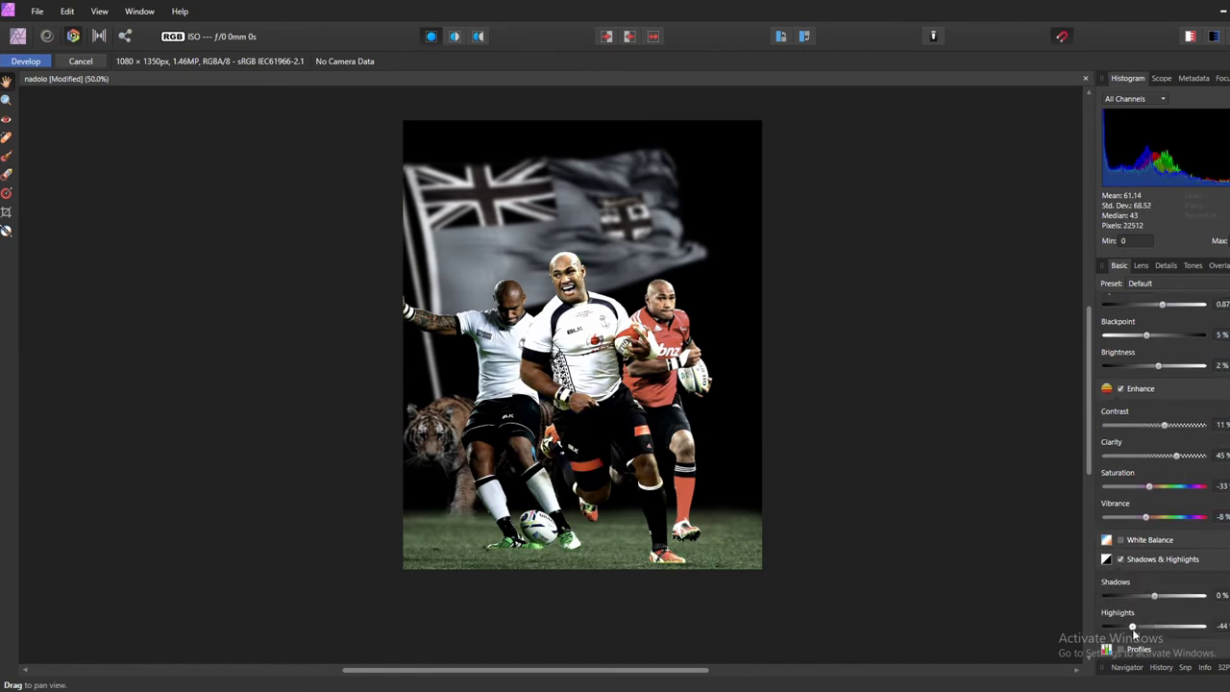
{"action": "mouse_move", "coordinate": [1154, 626]}
{"action": "left_mouse_down"}
{"action": "mouse_move", "coordinate": [1138, 627]}
{"action": "mouse_move", "coordinate": [1148, 596]}
{"action": "left_mouse_up"}
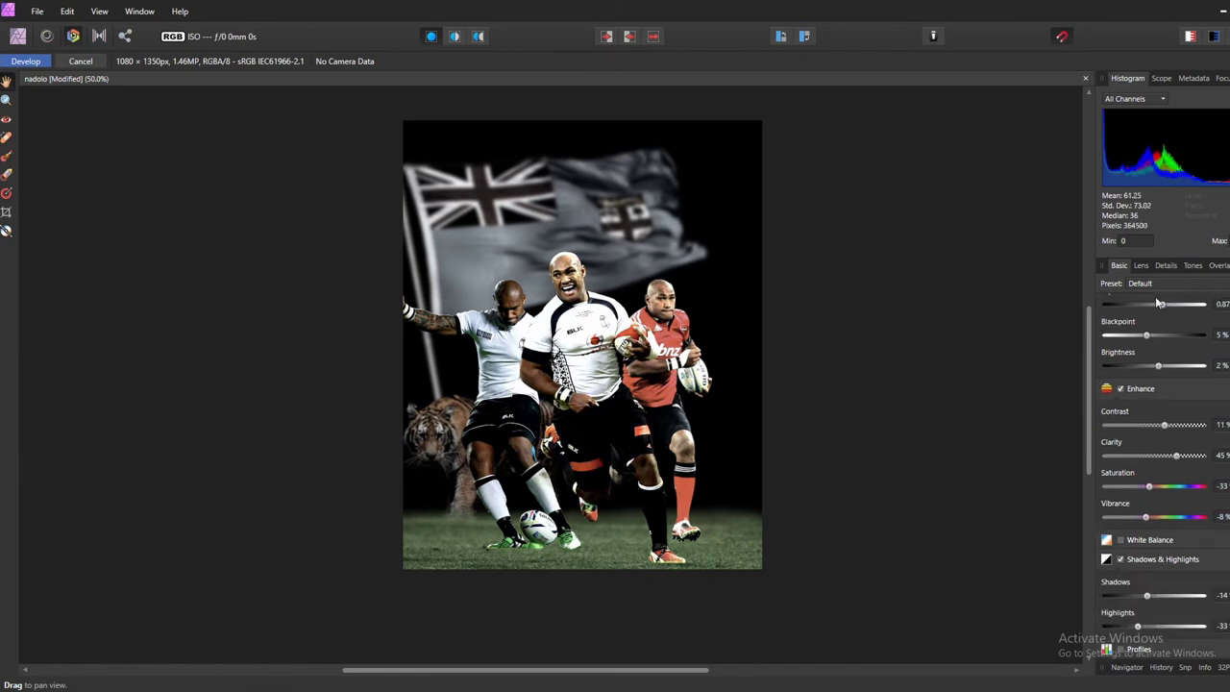
{"action": "left_click_drag", "start_coordinate": [1158, 366], "coordinate": [1136, 371]}
{"action": "left_click", "coordinate": [1166, 265]}
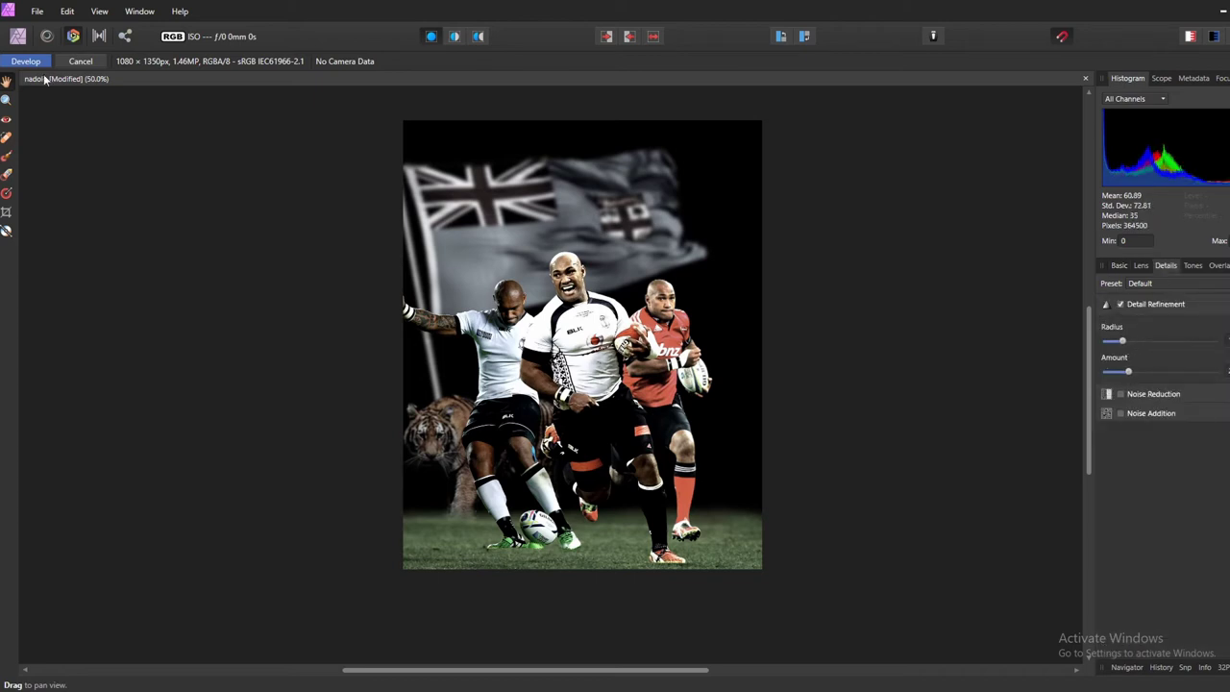
{"action": "left_click", "coordinate": [26, 61]}
{"action": "left_click", "coordinate": [1115, 404]}
{"action": "left_click_drag", "start_coordinate": [901, 567], "coordinate": [858, 569]}
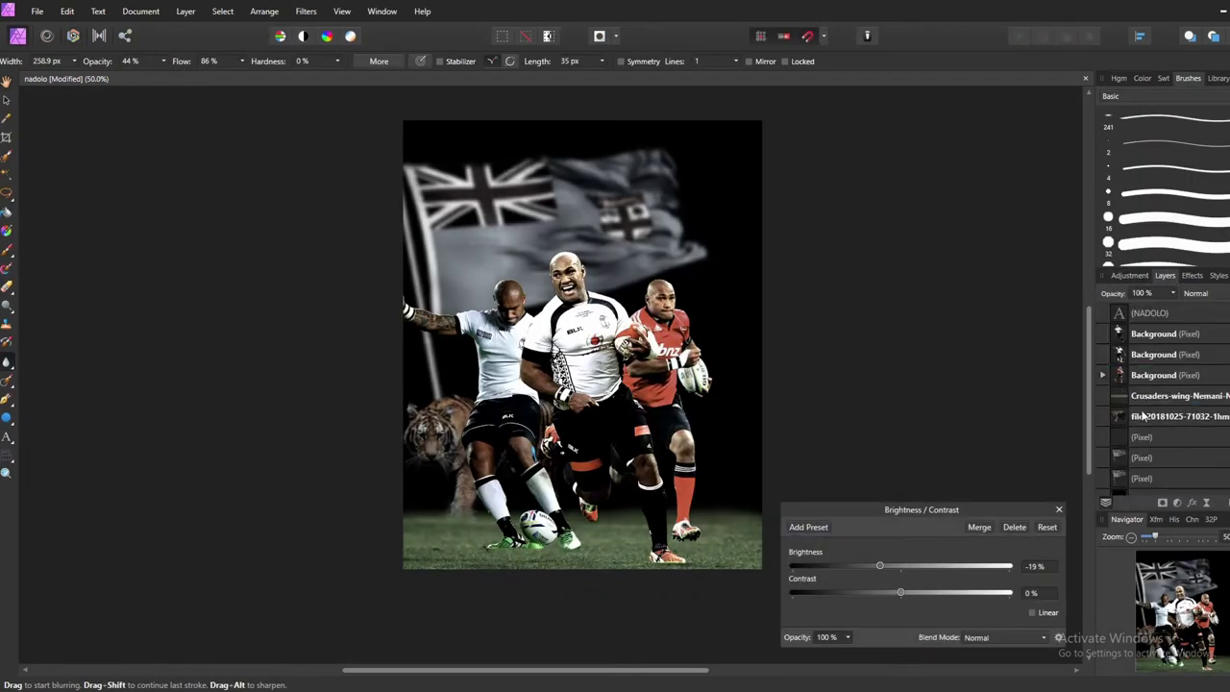
Step: On the third Background layer's Pixel child, paint the red player's head with an 84 px, 9% flow brush
{"action": "left_click", "coordinate": [1059, 509]}
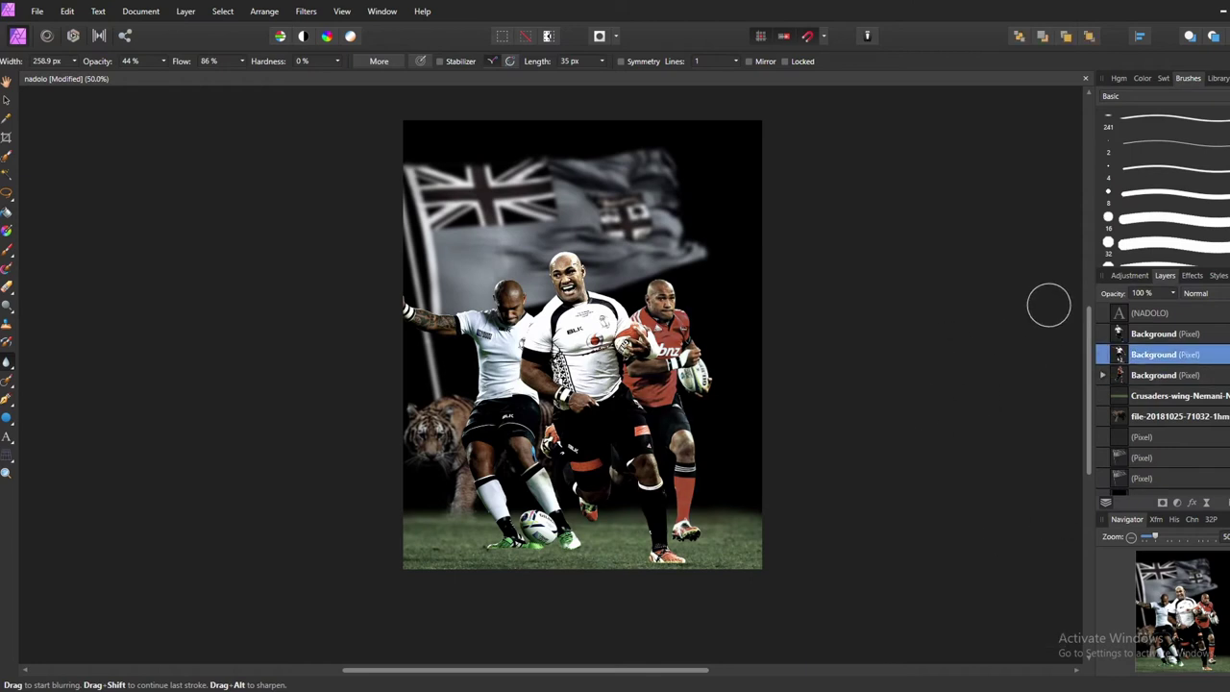
{"action": "left_click", "coordinate": [1102, 375]}
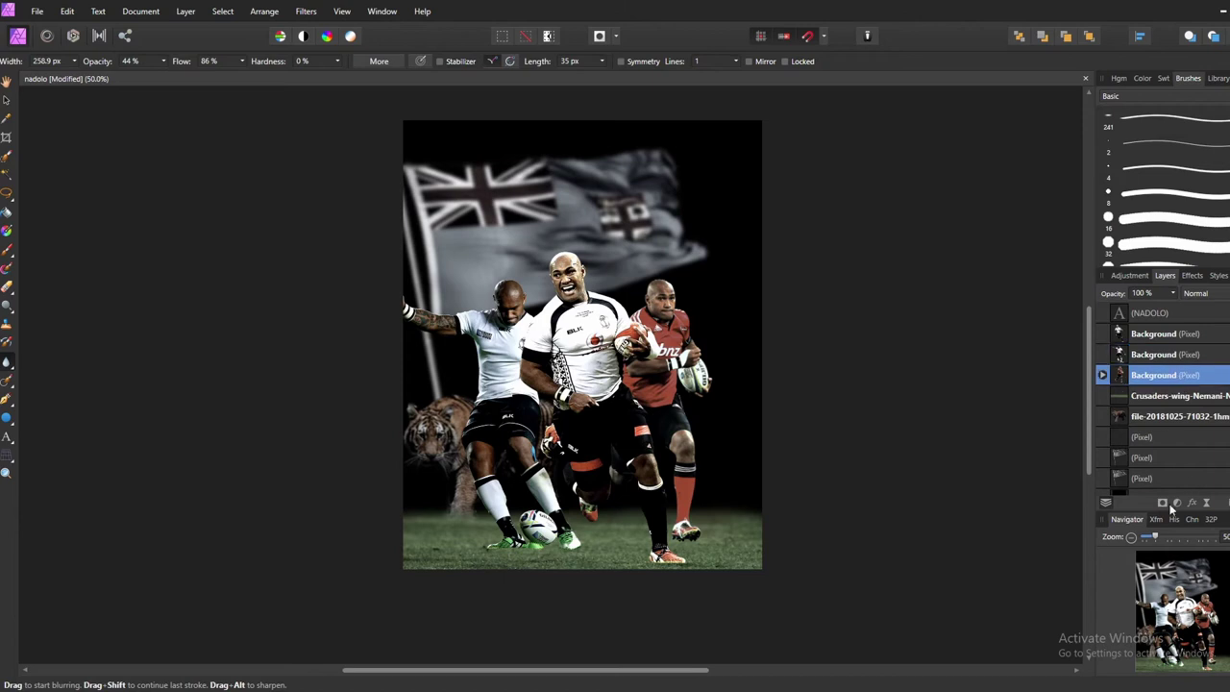
{"action": "left_click", "coordinate": [1150, 395]}
{"action": "left_click", "coordinate": [6, 285]}
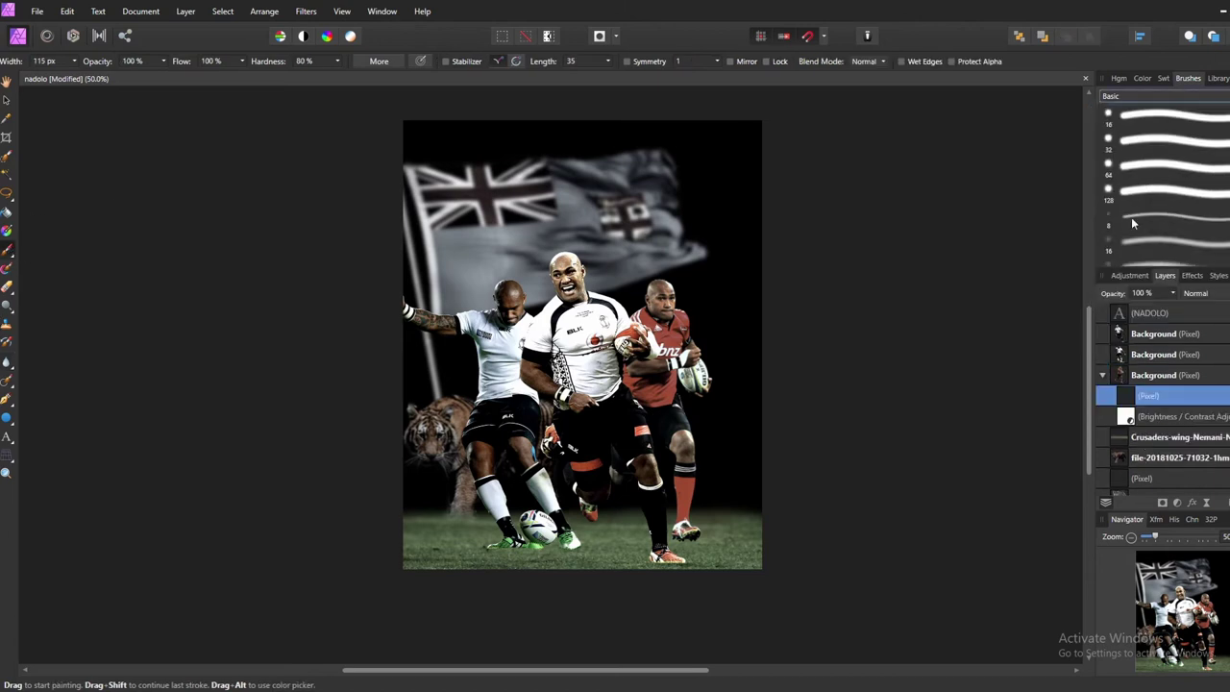
{"action": "key", "text": "bracketleft"}
{"action": "key", "text": "bracketleft"}
{"action": "key", "text": "bracketleft"}
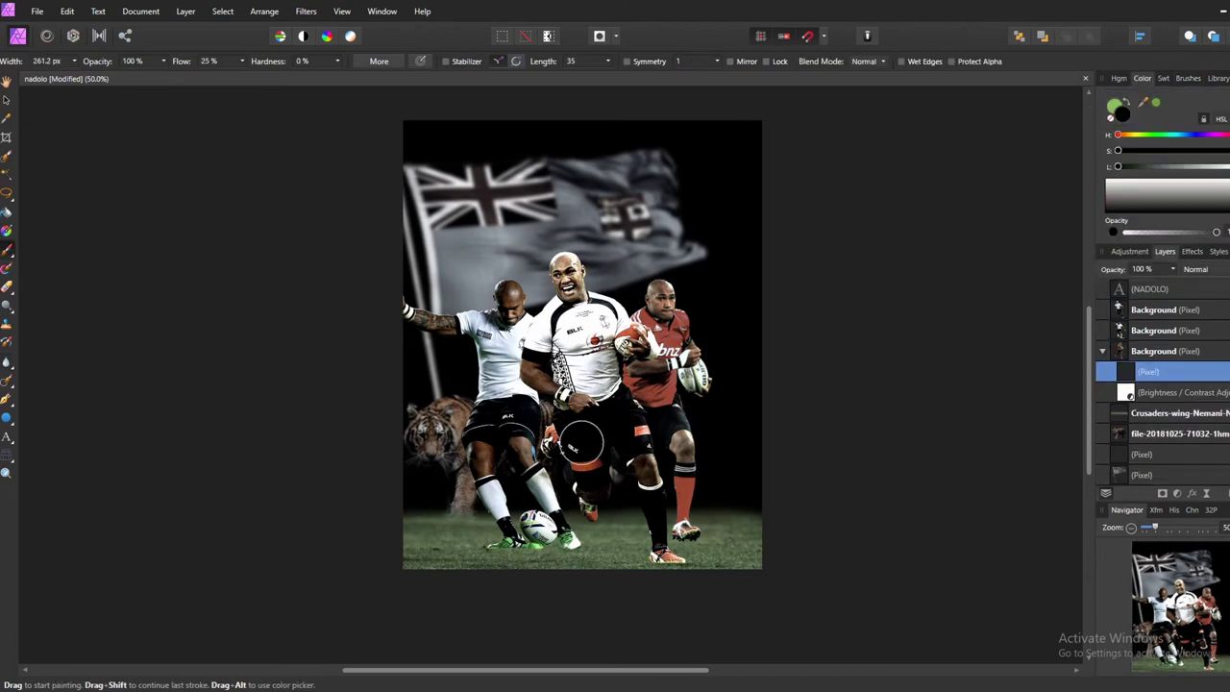
{"action": "left_click_drag", "start_coordinate": [242, 61], "coordinate": [227, 61]}
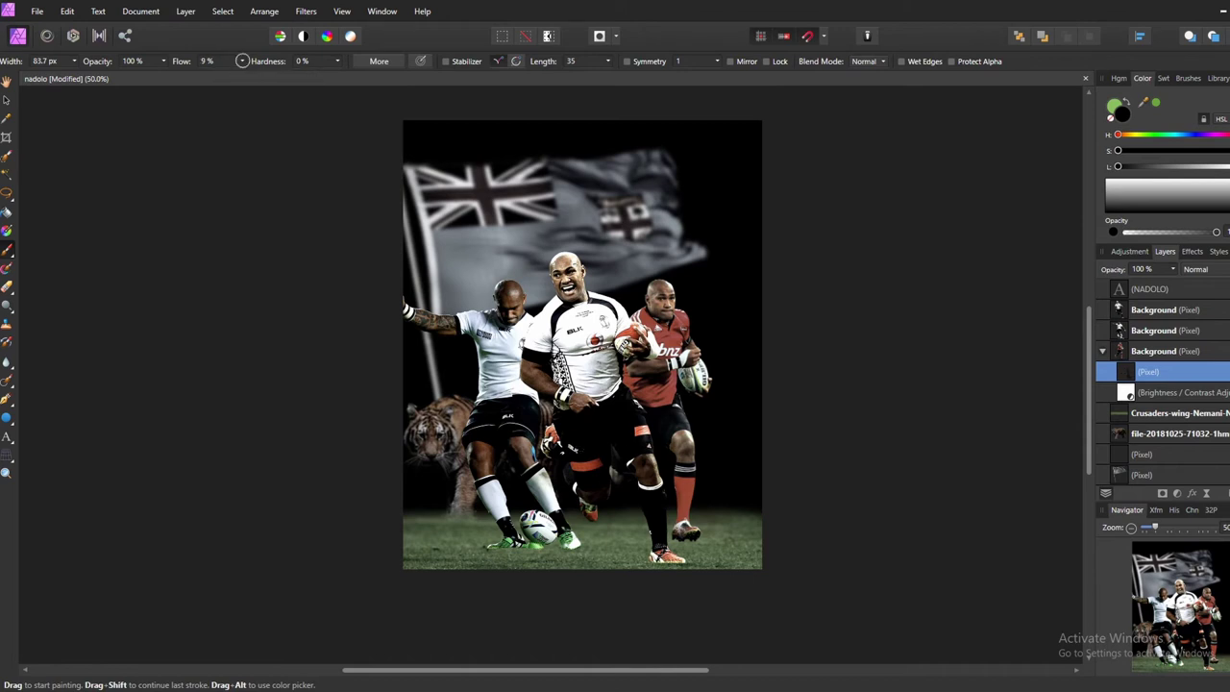
{"action": "left_click_drag", "start_coordinate": [650, 298], "coordinate": [658, 304]}
Step: Add a Curves adjustment to the Background player layer and reshape the curve
{"action": "left_click", "coordinate": [1129, 251]}
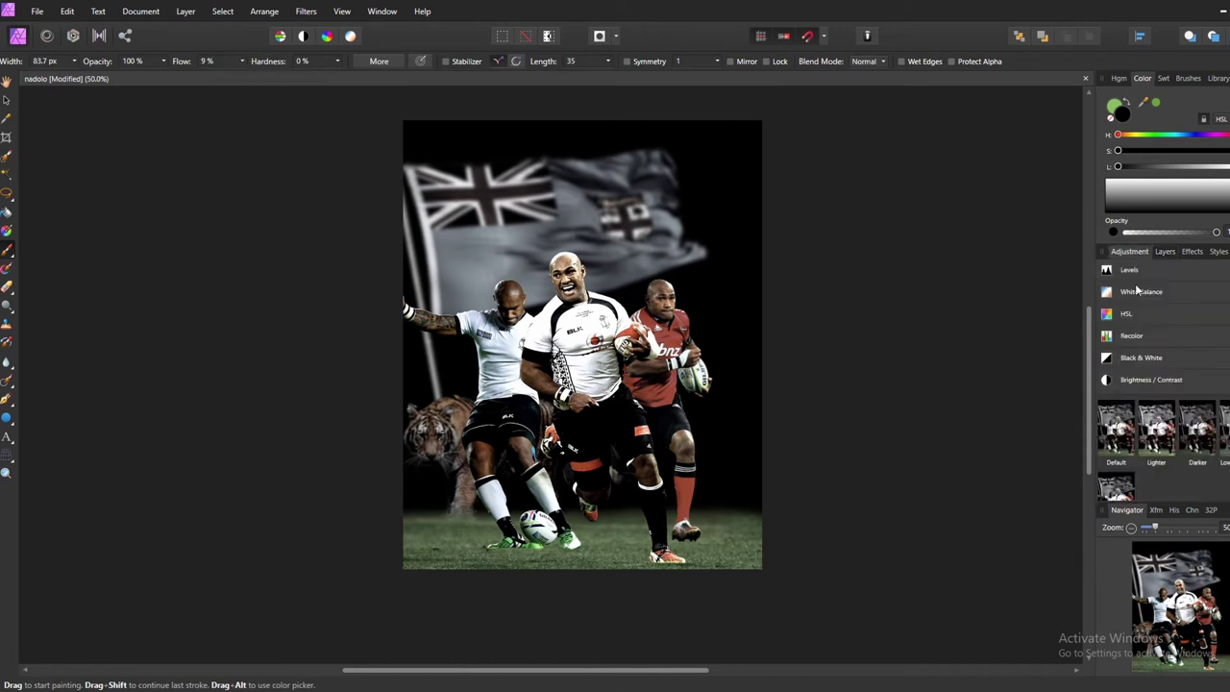
{"action": "scroll", "coordinate": [1153, 384], "scroll_direction": "down", "scroll_amount": 2}
{"action": "left_click", "coordinate": [1130, 404]}
{"action": "mouse_move", "coordinate": [984, 411]}
{"action": "left_mouse_down"}
{"action": "mouse_move", "coordinate": [984, 442]}
{"action": "mouse_move", "coordinate": [977, 428]}
{"action": "left_mouse_up"}
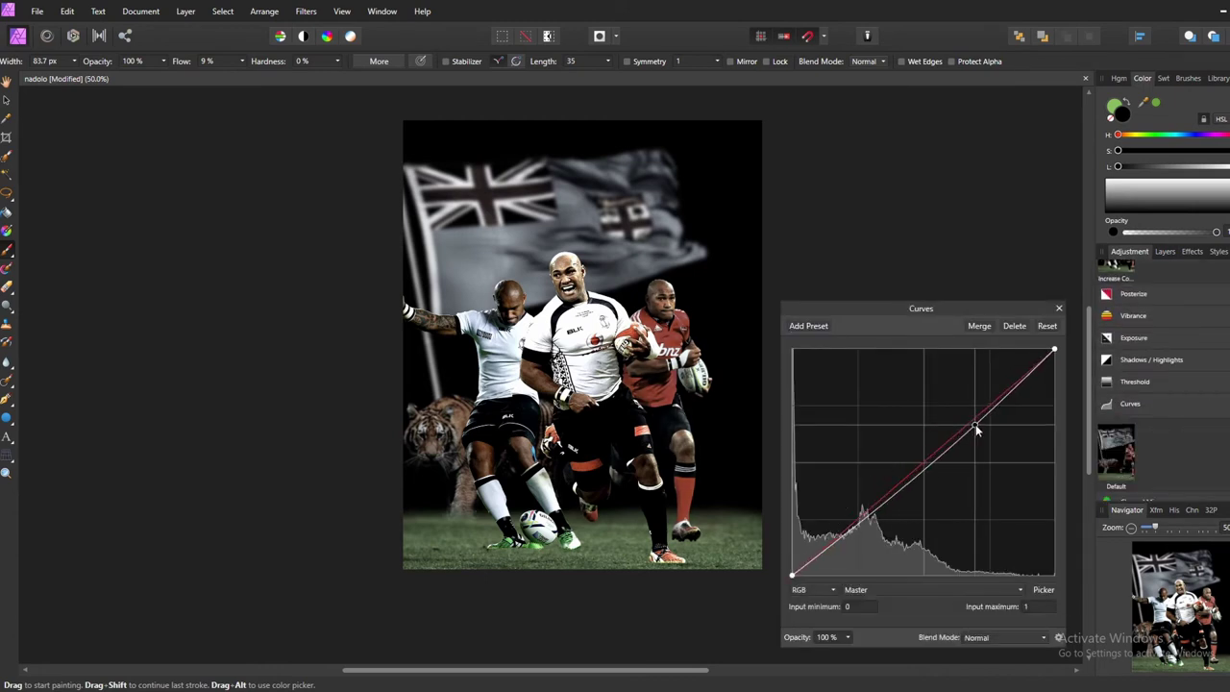
{"action": "left_click", "coordinate": [1165, 251]}
Step: Set the brush to white paint, 10% flow, around 125 px width
{"action": "key", "text": "bracketright"}
{"action": "key", "text": "bracketright"}
{"action": "key", "text": "bracketright"}
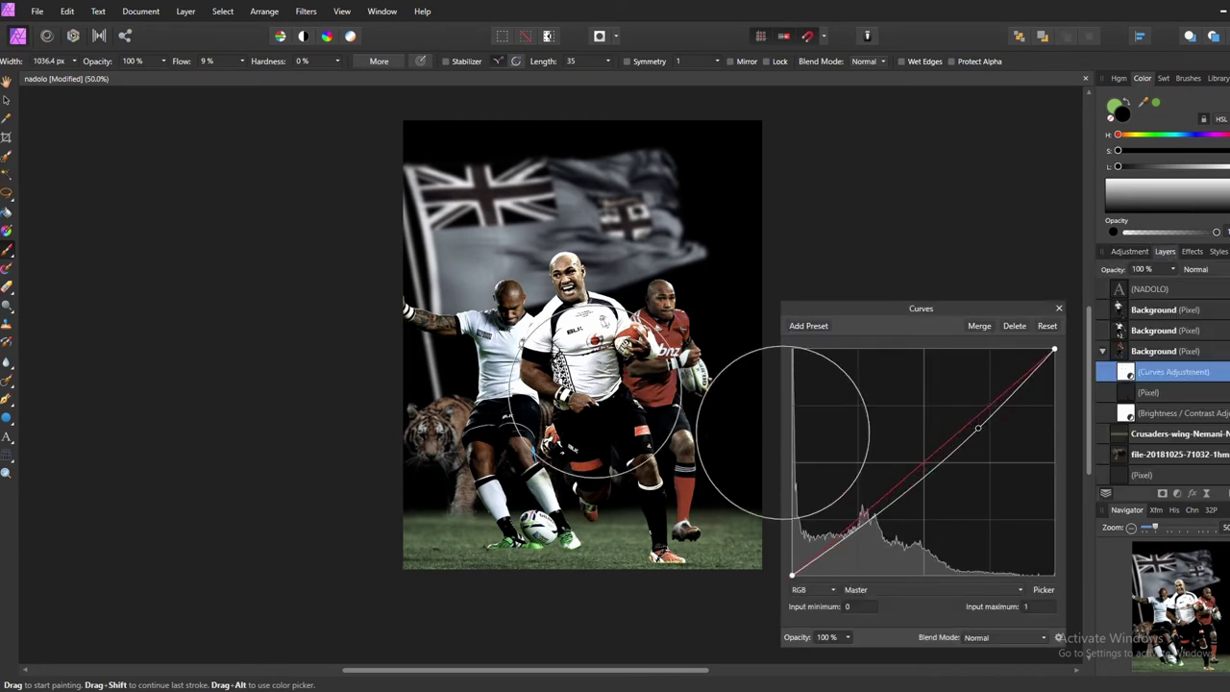
{"action": "left_click", "coordinate": [241, 60]}
{"action": "left_click_drag", "start_coordinate": [240, 73], "coordinate": [326, 73]}
{"action": "left_click", "coordinate": [1170, 151]}
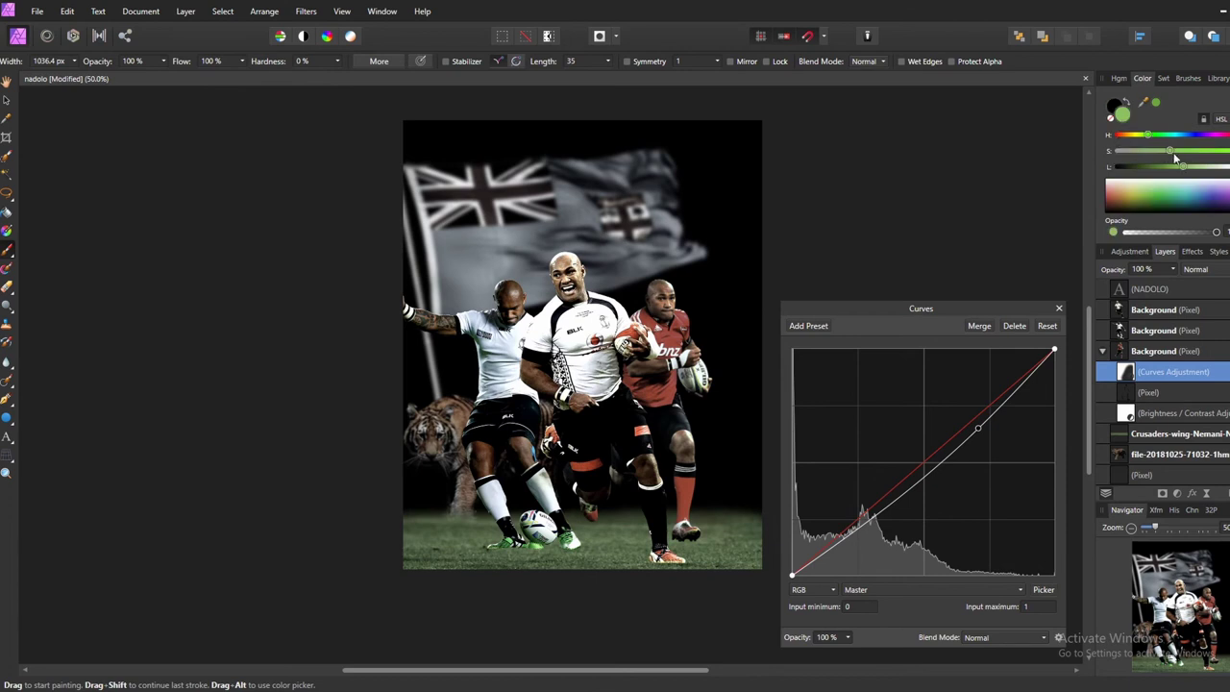
{"action": "left_click", "coordinate": [241, 61]}
{"action": "left_click_drag", "start_coordinate": [247, 75], "coordinate": [173, 75]}
{"action": "key", "text": "bracketleft"}
{"action": "key", "text": "bracketleft"}
{"action": "key", "text": "bracketleft"}
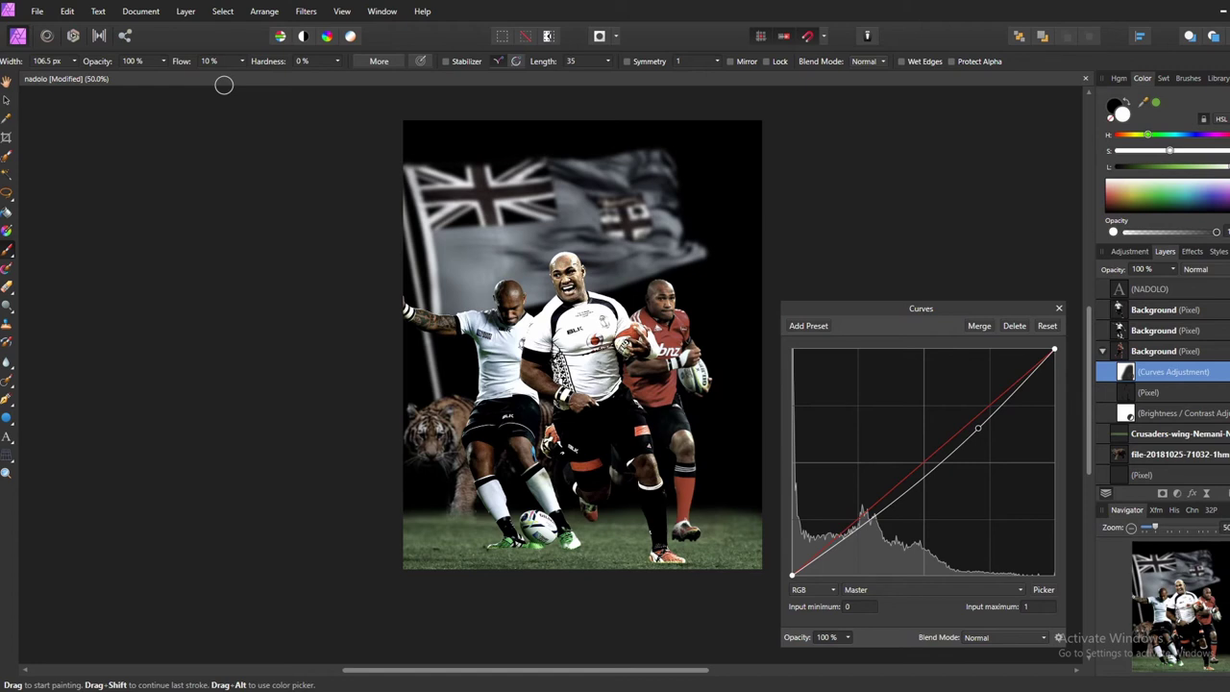
Step: Add another Curves adjustment and make the brush smaller with 9% flow
{"action": "left_click", "coordinate": [1208, 495]}
{"action": "left_click", "coordinate": [1130, 250]}
{"action": "left_click", "coordinate": [1116, 452]}
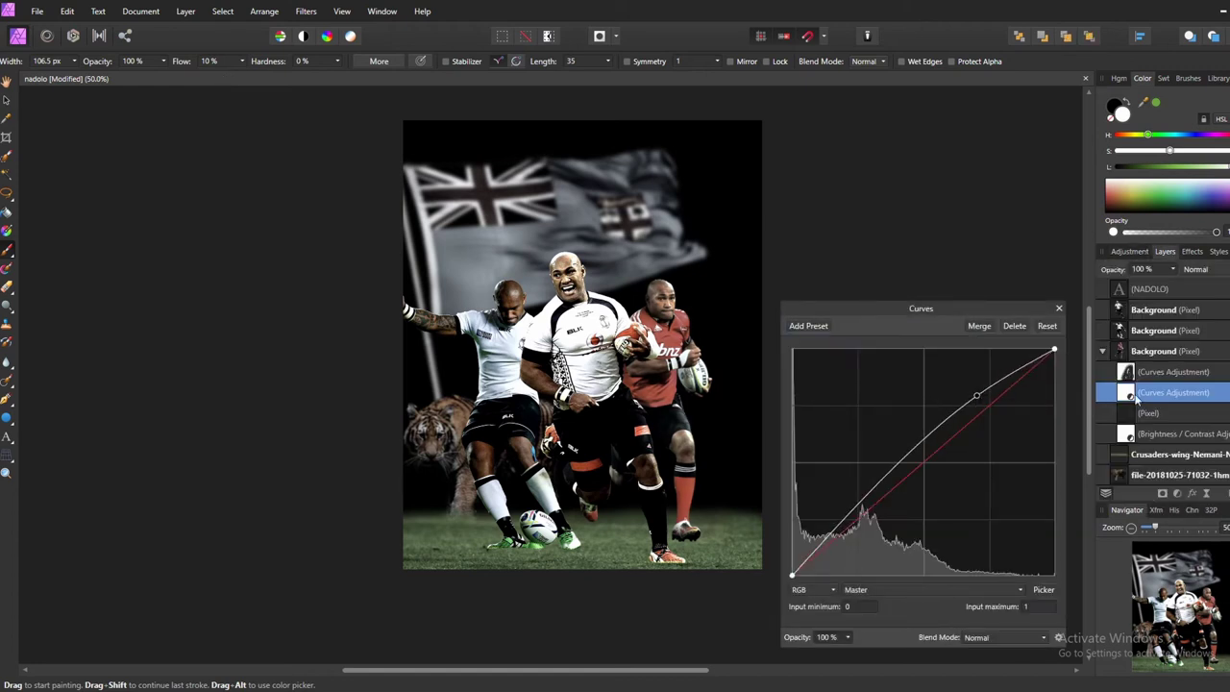
{"action": "key", "text": "bracketleft"}
{"action": "key", "text": "bracketleft"}
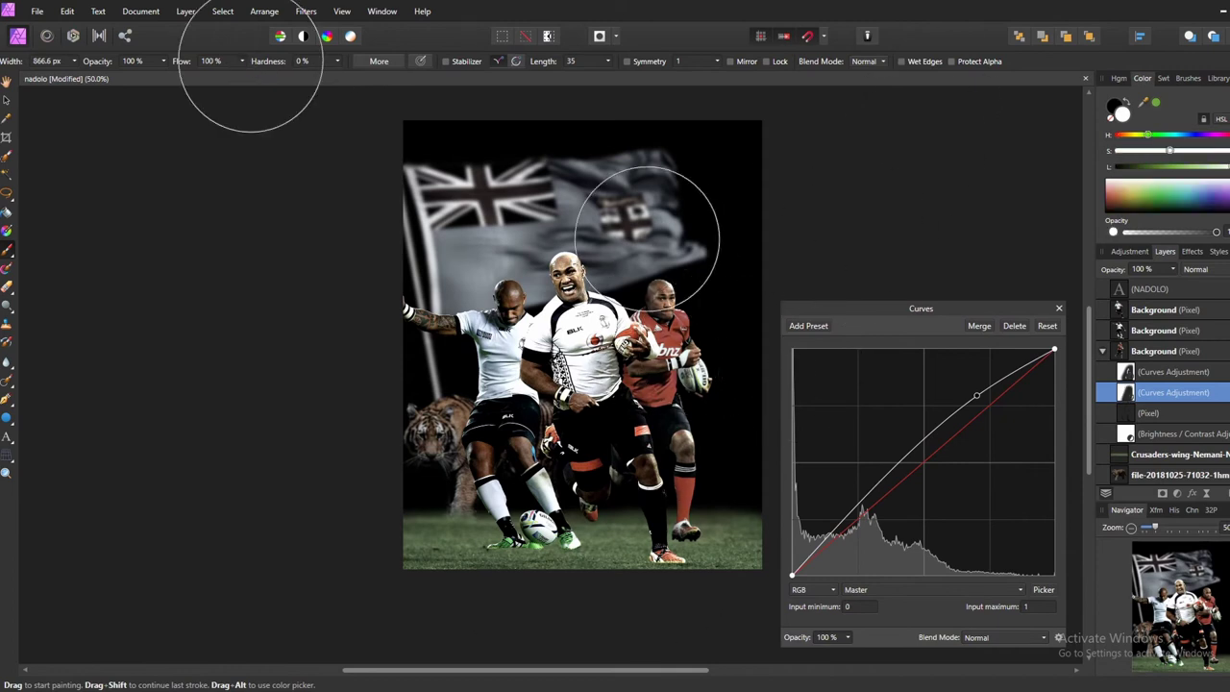
{"action": "mouse_move", "coordinate": [164, 61]}
{"action": "left_mouse_down"}
{"action": "mouse_move", "coordinate": [180, 82]}
{"action": "mouse_move", "coordinate": [171, 77]}
{"action": "left_mouse_up"}
{"action": "key", "text": "bracketleft"}
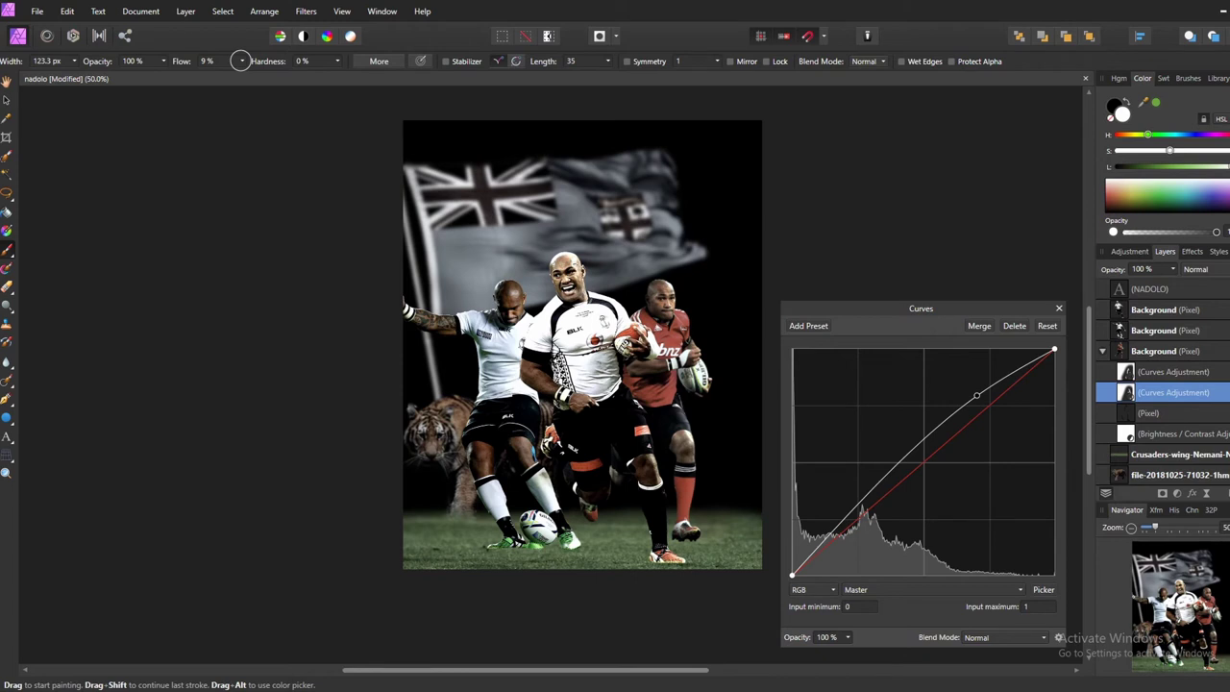
{"action": "left_click", "coordinate": [1163, 351]}
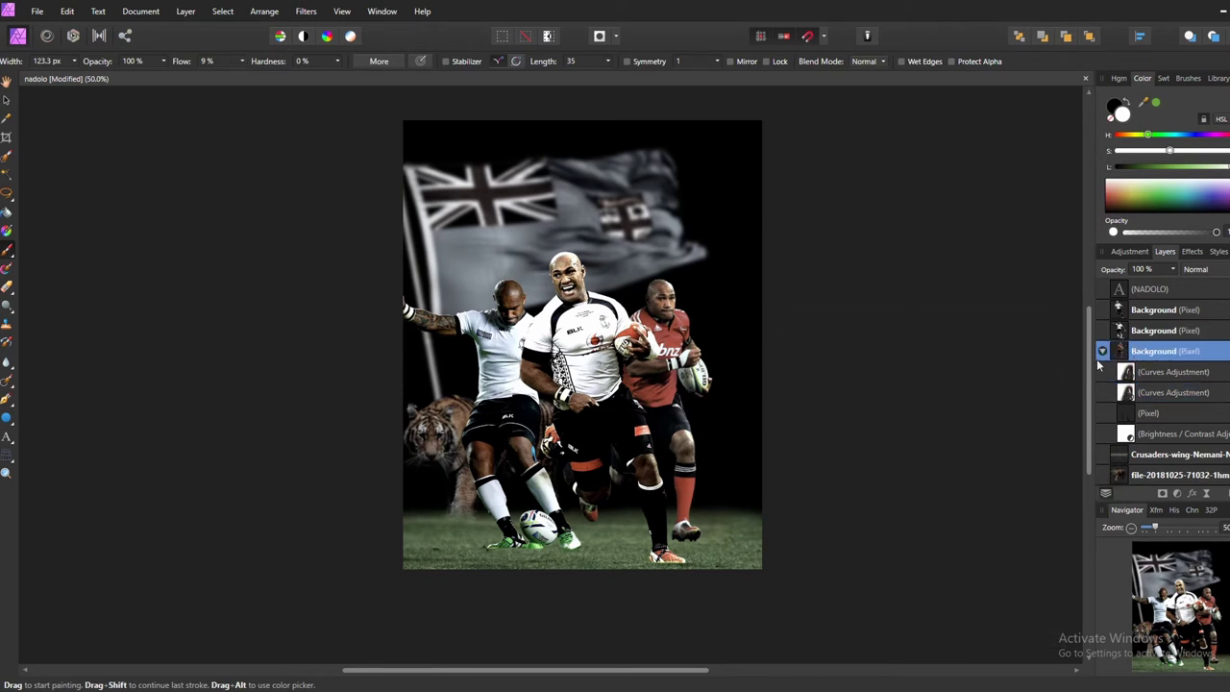
Step: In the second Background group's Pixel layer, add a Curves adjustment pulled down to darken
{"action": "left_click", "coordinate": [1102, 351]}
{"action": "left_click", "coordinate": [1160, 331]}
{"action": "left_click", "coordinate": [1102, 330]}
{"action": "left_click", "coordinate": [1148, 350]}
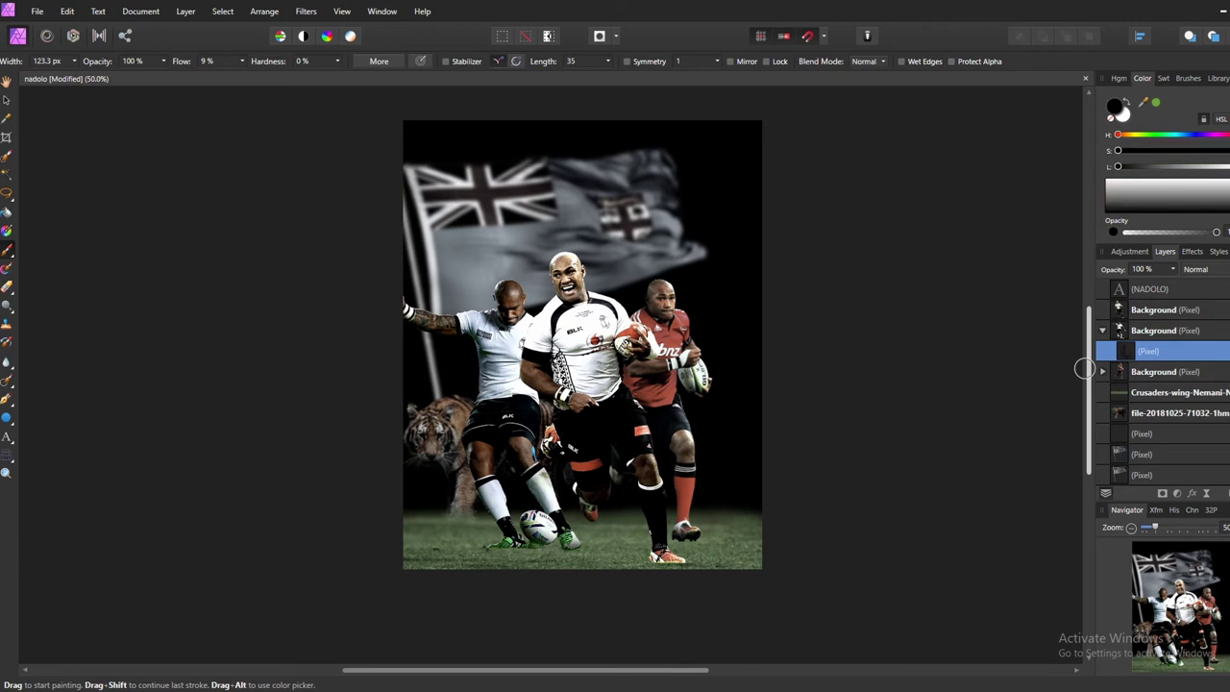
{"action": "left_click", "coordinate": [1129, 251]}
{"action": "left_click", "coordinate": [1130, 403]}
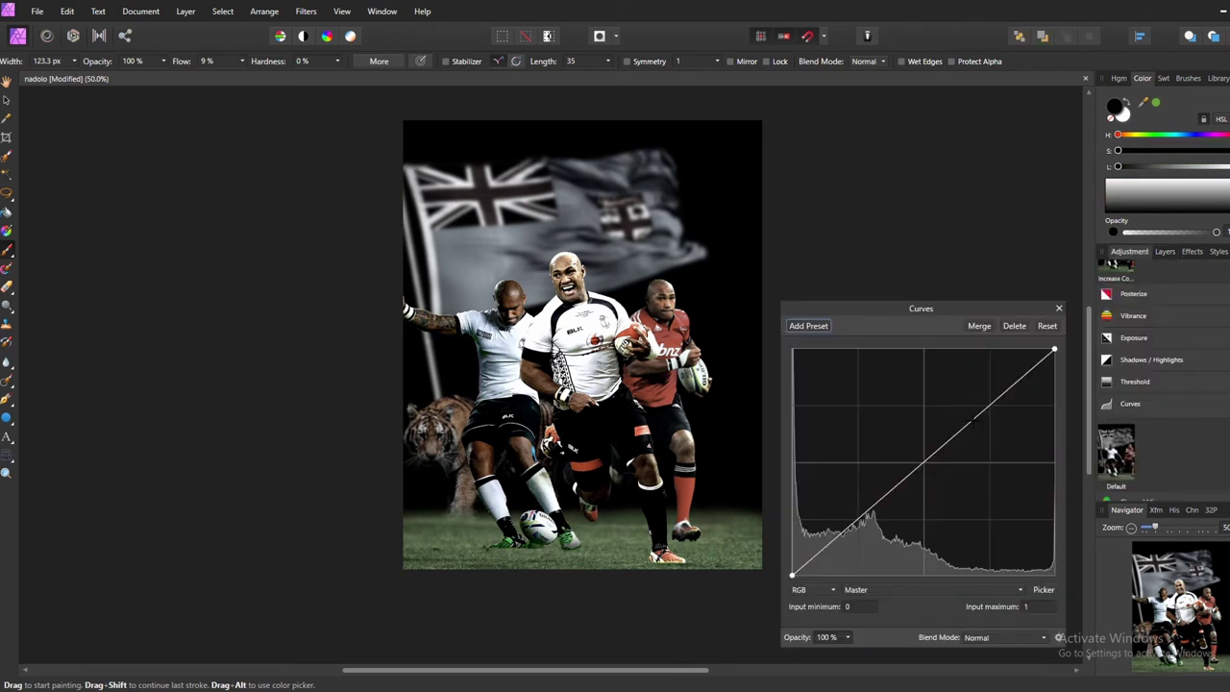
{"action": "left_click_drag", "start_coordinate": [983, 412], "coordinate": [982, 422]}
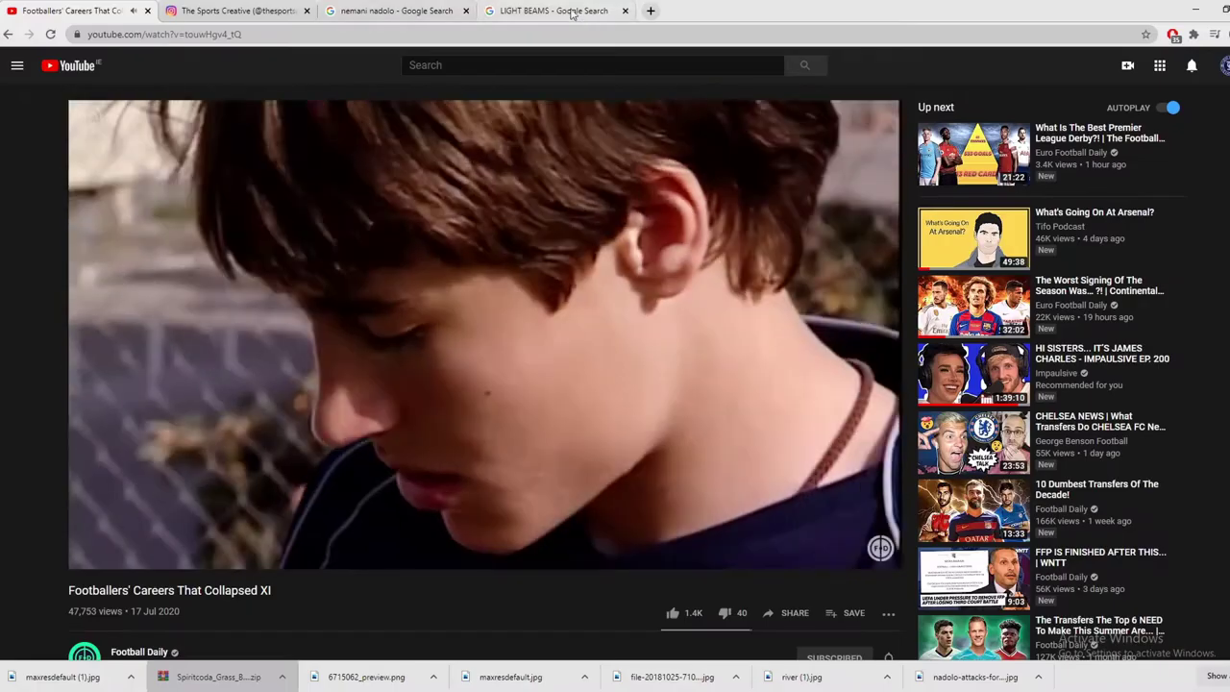
Step: Search Chrome for 'toll cost in Waterford', then pull the Curves adjustment slightly lower
{"action": "type", "text": "TERFORD"}
{"action": "key", "text": "Return"}
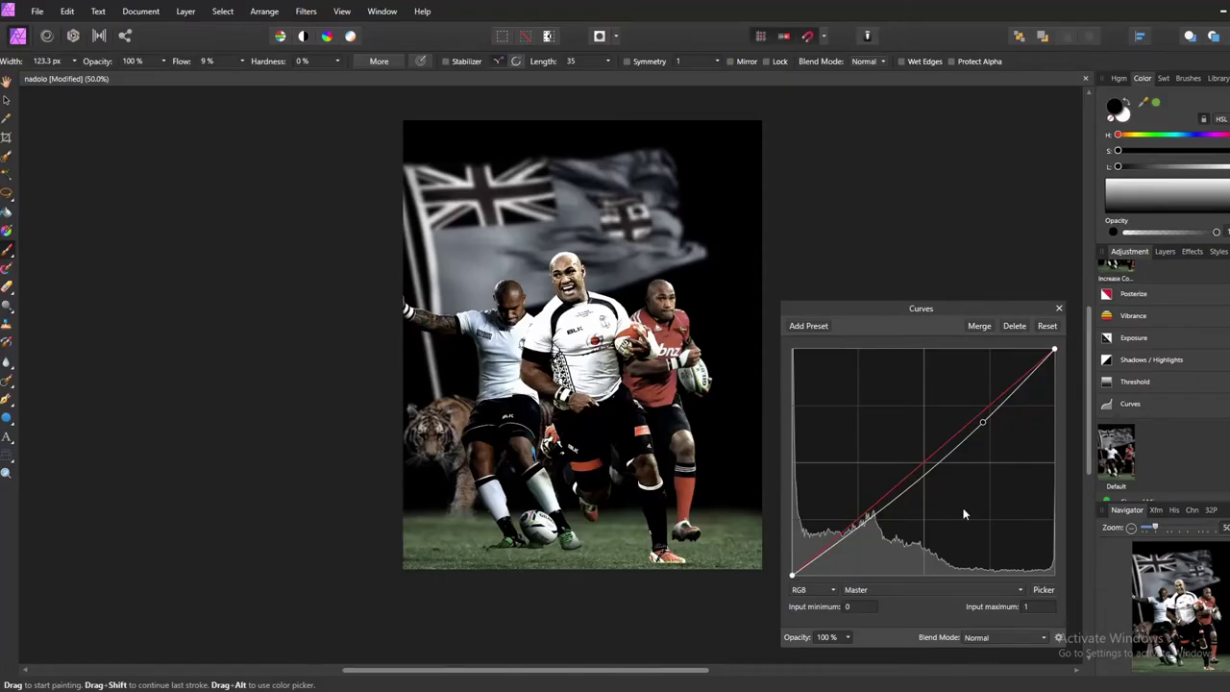
{"action": "left_click_drag", "start_coordinate": [985, 409], "coordinate": [985, 425]}
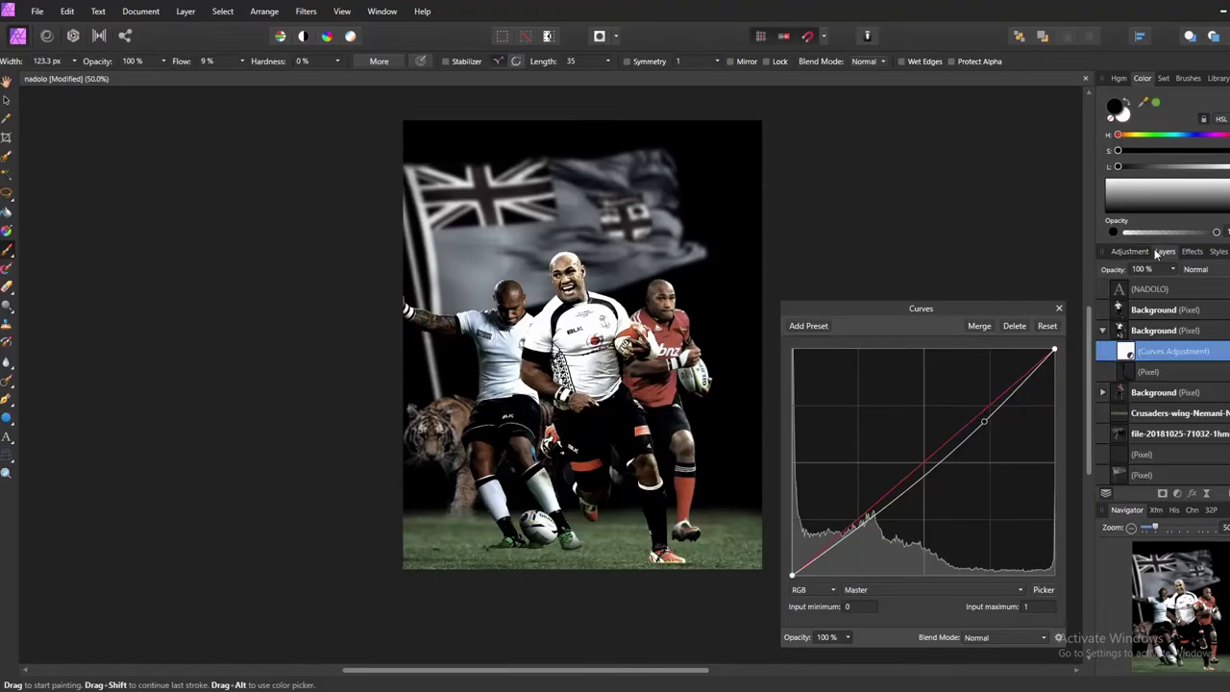
Step: Close Curves and add a new empty pixel layer at the top Background layer
{"action": "left_click", "coordinate": [1059, 309]}
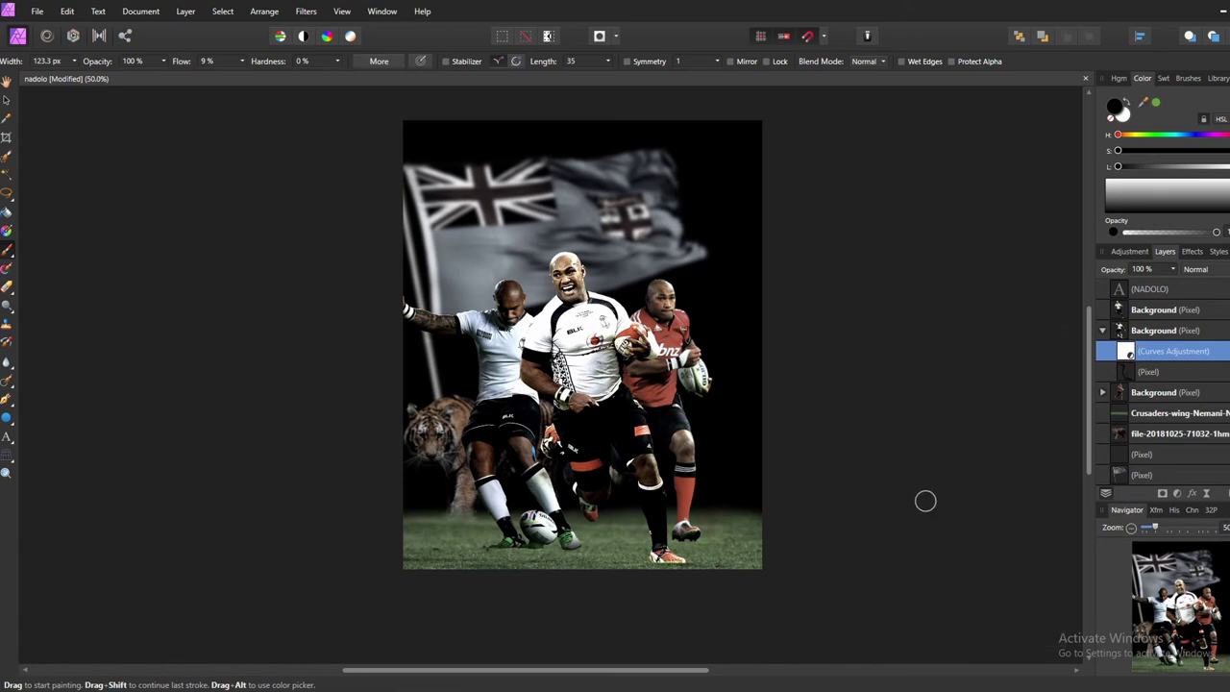
{"action": "left_click", "coordinate": [1103, 329]}
{"action": "left_click", "coordinate": [1162, 312]}
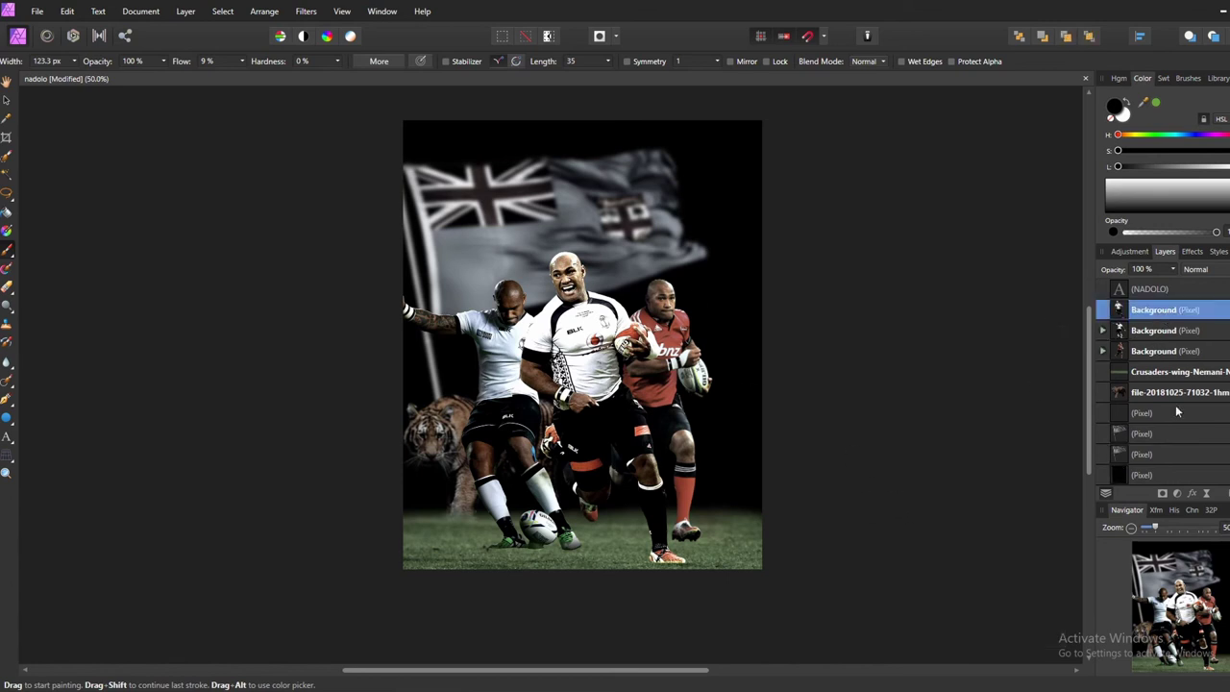
{"action": "key", "text": "ctrl+shift+n"}
Step: Set the soft brush to 14% shape and 25% rotation
{"action": "left_click", "coordinate": [379, 61]}
{"action": "left_click", "coordinate": [696, 385]}
{"action": "mouse_move", "coordinate": [695, 386]}
{"action": "left_mouse_down"}
{"action": "mouse_move", "coordinate": [539, 383]}
{"action": "mouse_move", "coordinate": [570, 368]}
{"action": "left_mouse_up"}
{"action": "left_click", "coordinate": [789, 399]}
{"action": "type", "text": "25"}
{"action": "key", "text": "Return"}
{"action": "left_click", "coordinate": [799, 490]}
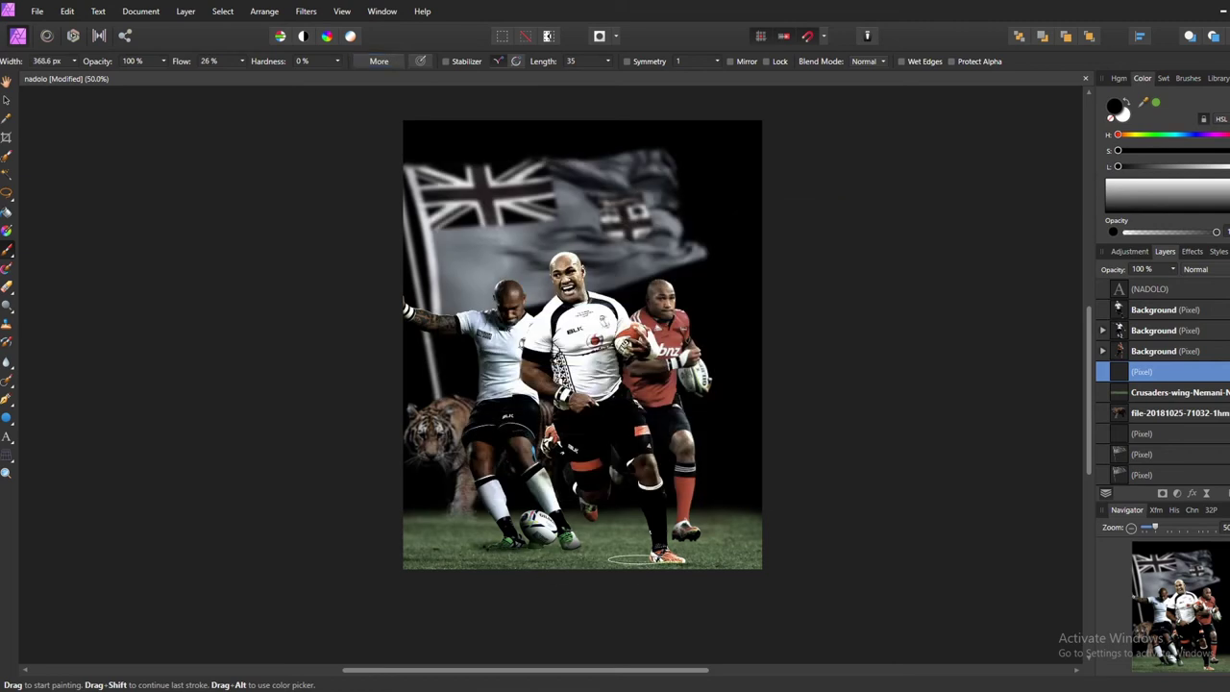
Step: Resize the brush to about 160 px and expand the top Background group
{"action": "key", "text": "bracketleft"}
{"action": "key", "text": "bracketleft"}
{"action": "key", "text": "bracketleft"}
{"action": "key", "text": "bracketright"}
{"action": "key", "text": "bracketright"}
{"action": "key", "text": "bracketright"}
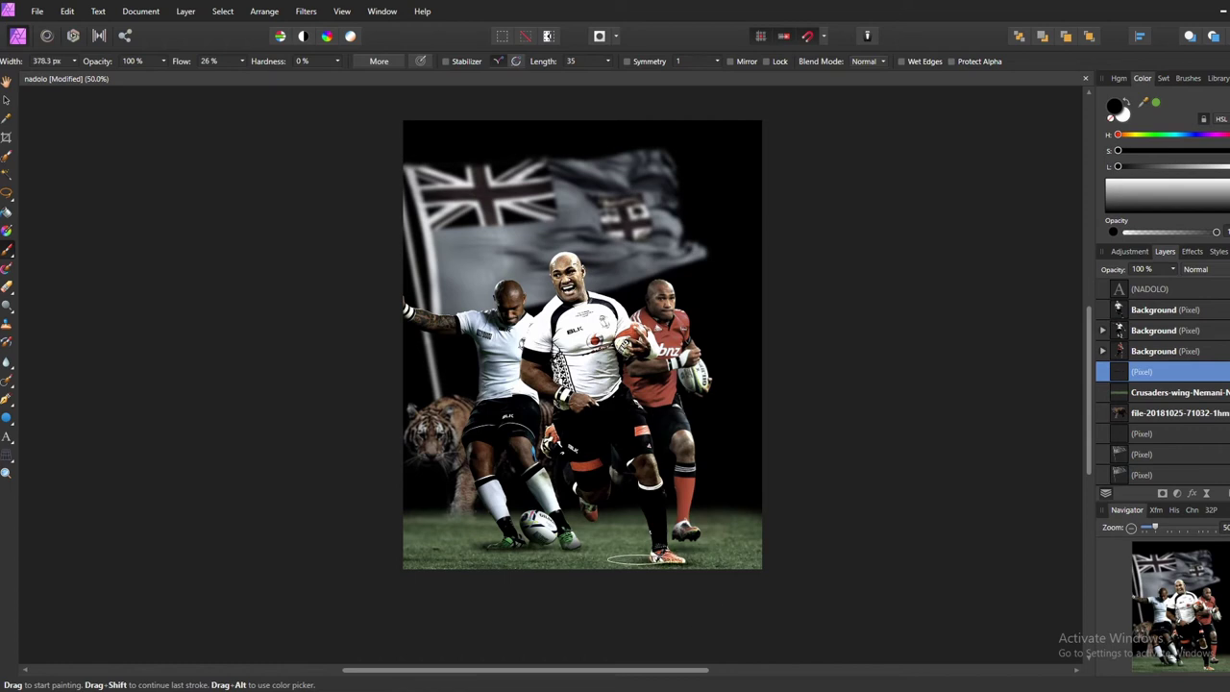
{"action": "key", "text": "bracketright"}
{"action": "key", "text": "bracketright"}
{"action": "key", "text": "bracketright"}
{"action": "left_click", "coordinate": [378, 62]}
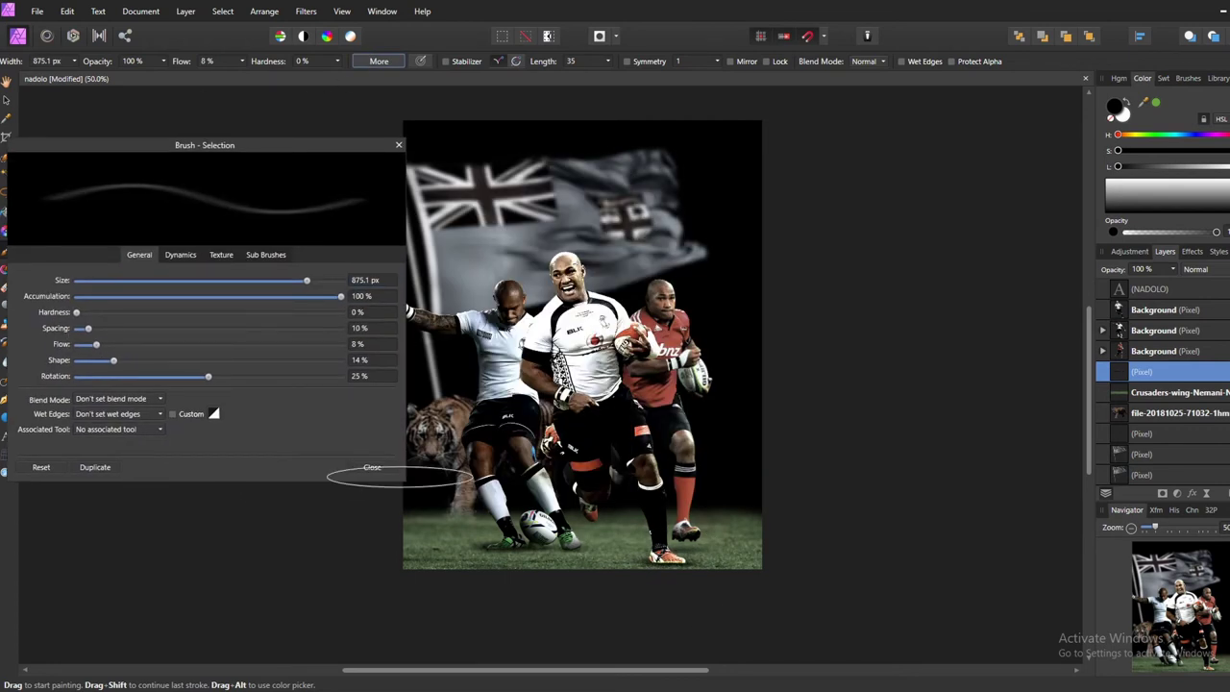
{"action": "key", "text": "bracketright"}
{"action": "key", "text": "bracketright"}
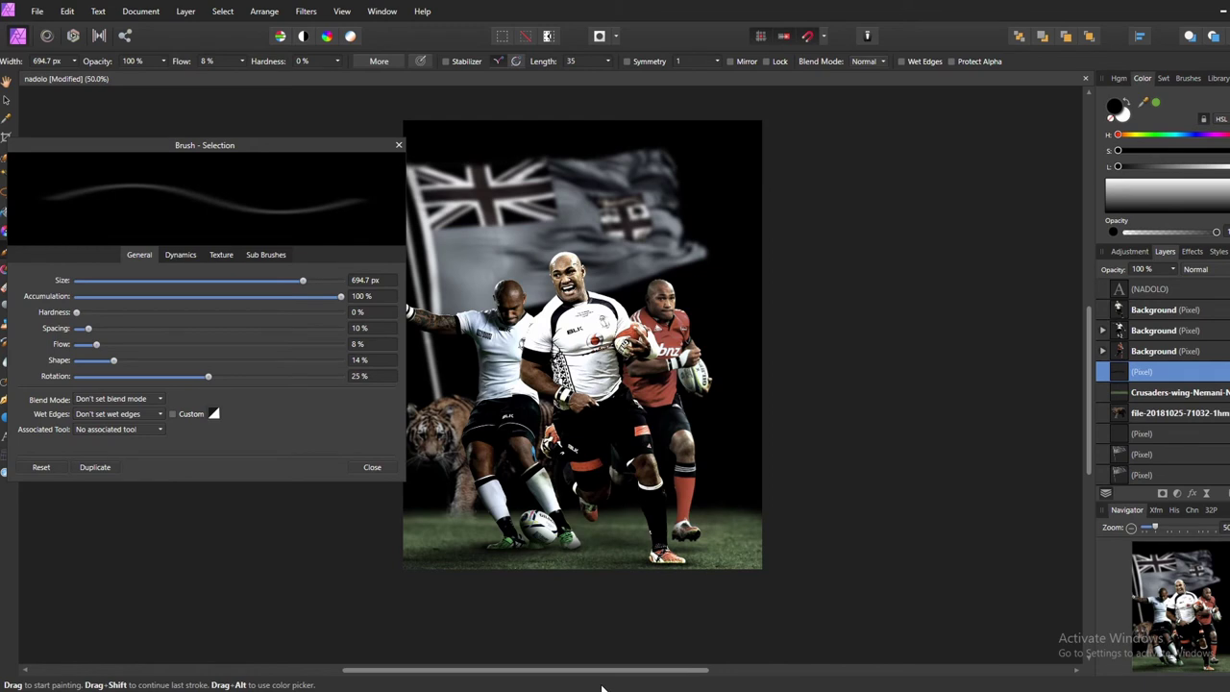
{"action": "key", "text": "ctrl+alt+d"}
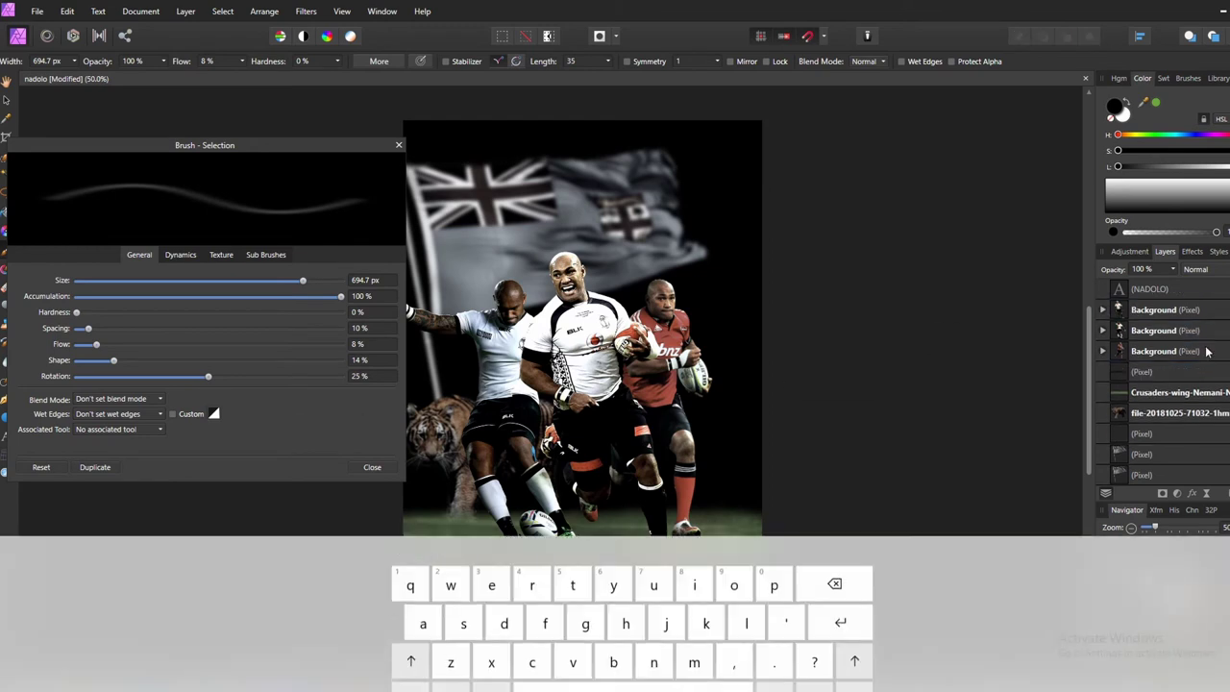
{"action": "key", "text": "Escape"}
{"action": "key", "text": "bracketleft"}
{"action": "key", "text": "bracketleft"}
{"action": "key", "text": "bracketleft"}
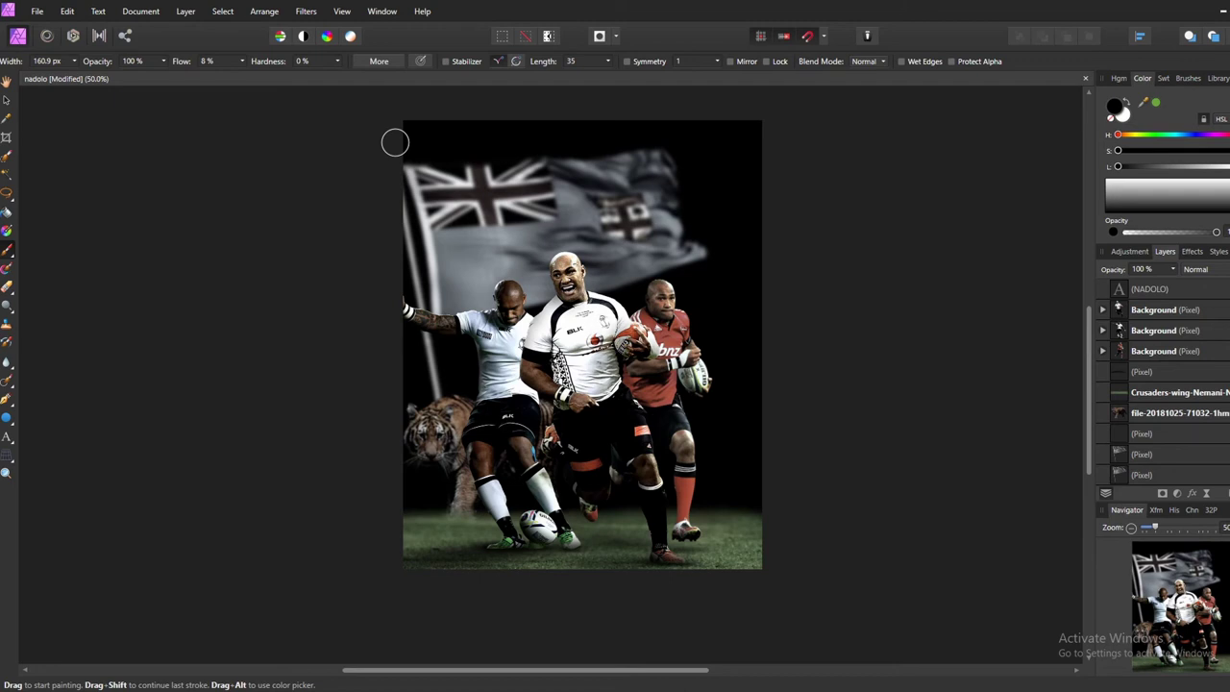
{"action": "left_click", "coordinate": [1102, 309]}
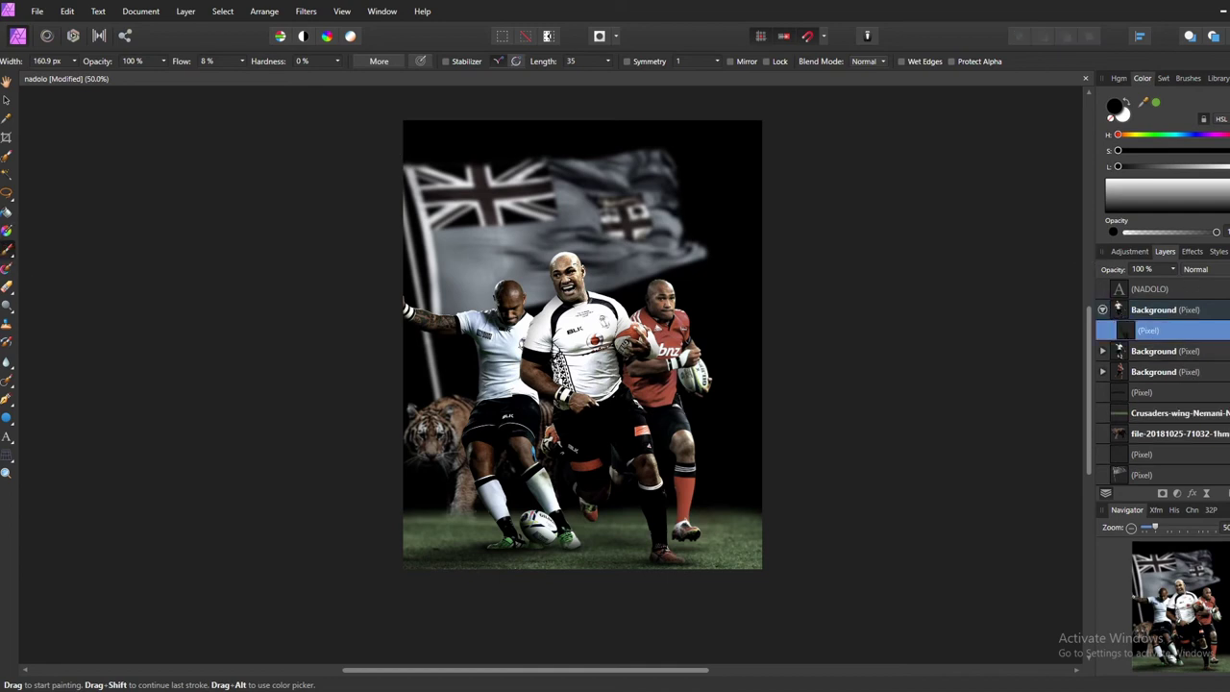
{"action": "key", "text": "alt+Tab"}
Step: Open 'Doctor Reacts to BIZARRE Facebook Health Posts' from the YouTube home feed
{"action": "left_click", "coordinate": [70, 66]}
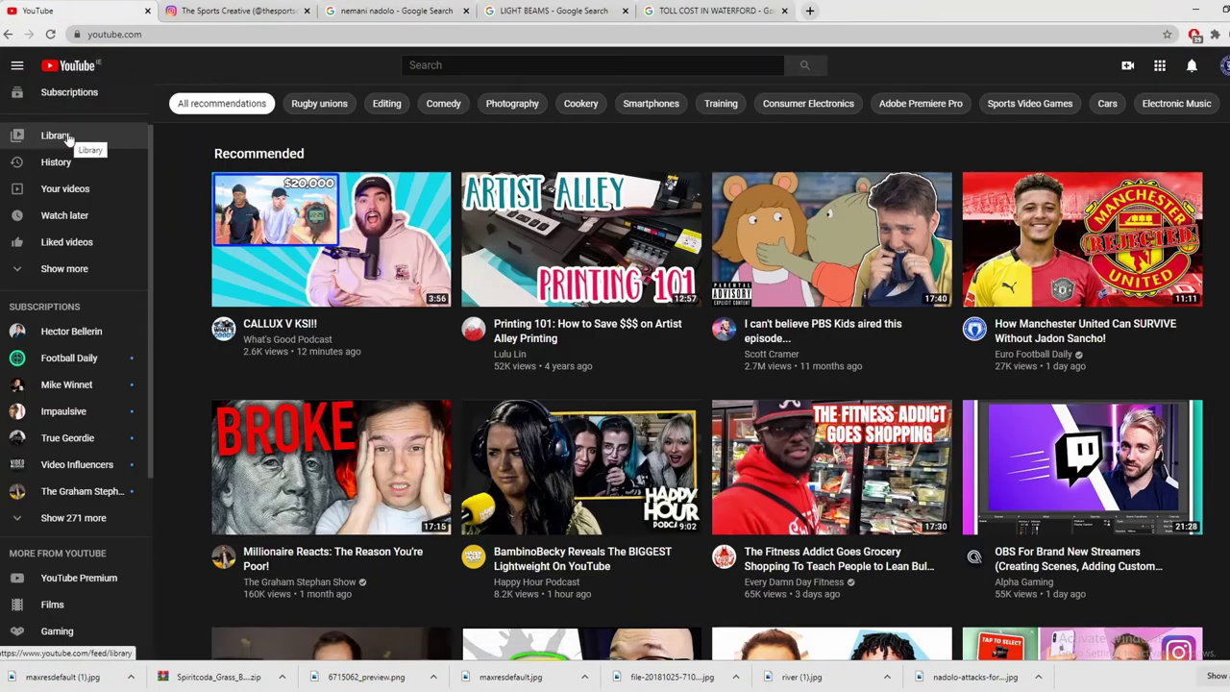
{"action": "scroll", "coordinate": [556, 588], "scroll_direction": "down", "scroll_amount": 3}
{"action": "scroll", "coordinate": [555, 588], "scroll_direction": "down", "scroll_amount": 1}
{"action": "scroll", "coordinate": [556, 588], "scroll_direction": "down", "scroll_amount": 3}
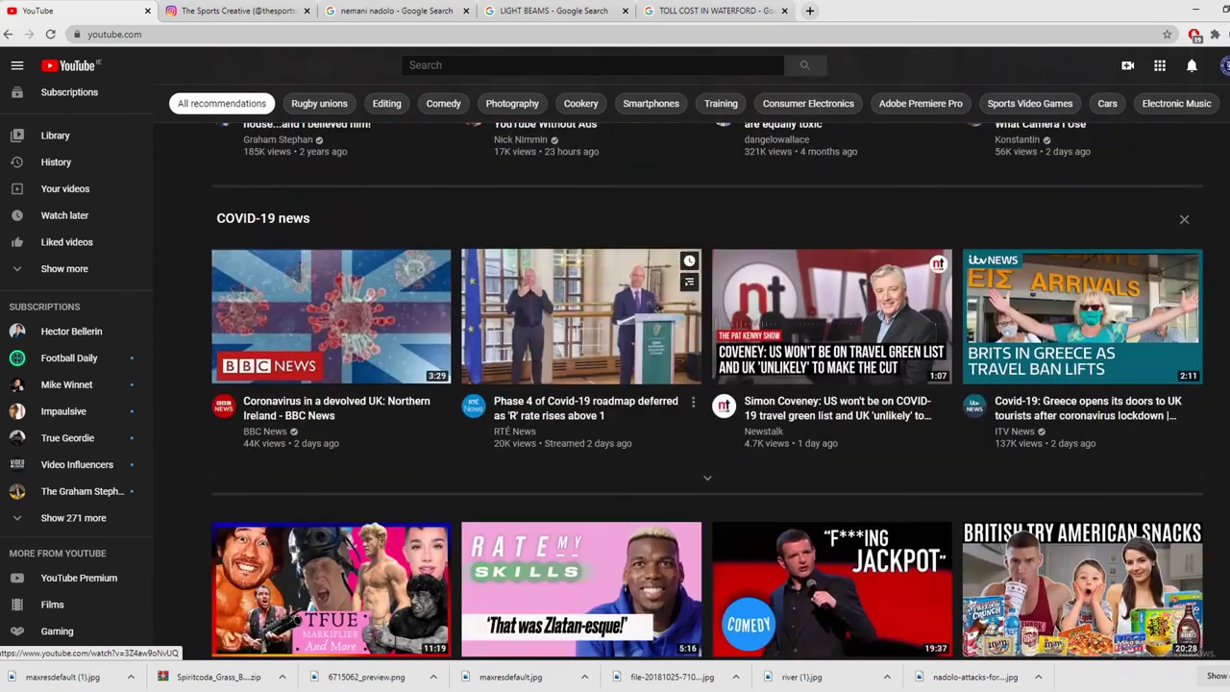
{"action": "scroll", "coordinate": [556, 588], "scroll_direction": "down", "scroll_amount": 1}
{"action": "left_click", "coordinate": [65, 67]}
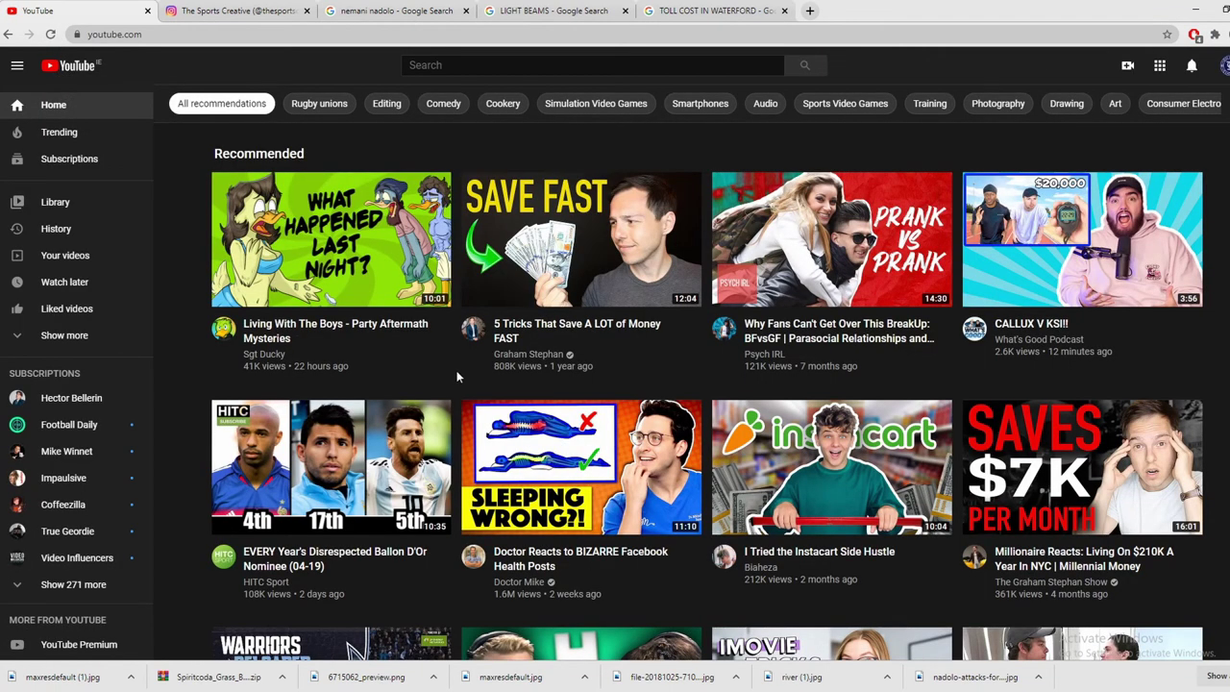
{"action": "mouse_move", "coordinate": [581, 240]}
{"action": "left_click", "coordinate": [565, 495]}
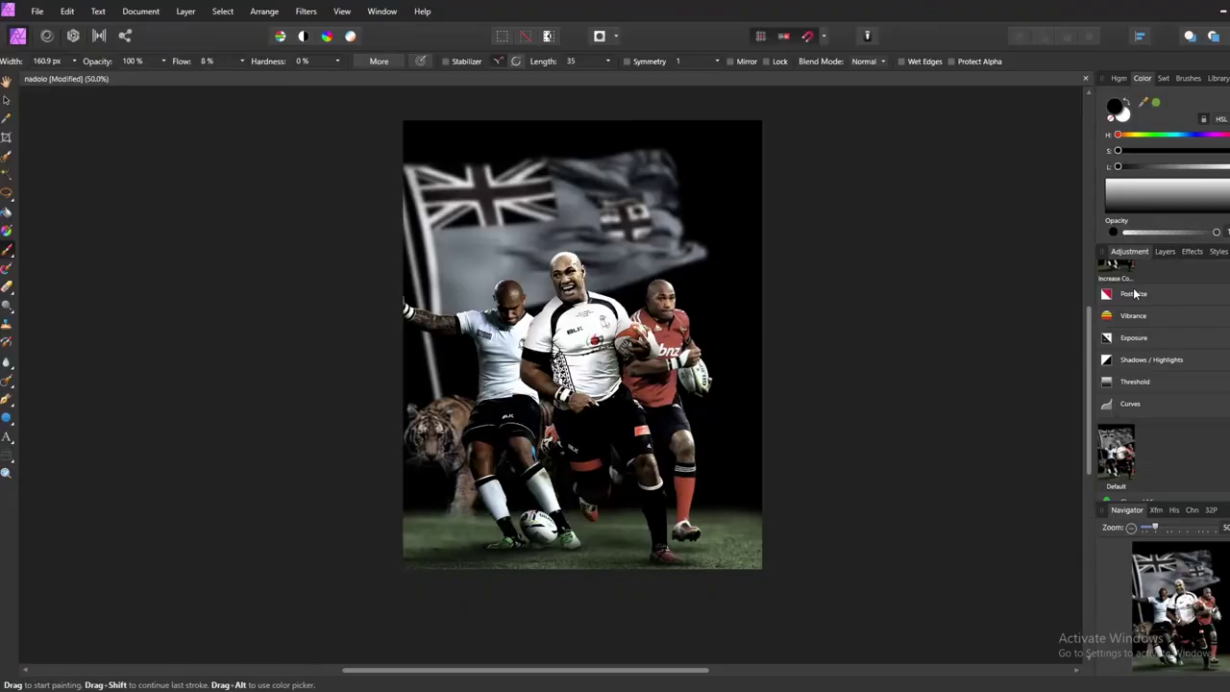
Step: Add a darkening Curves and a brightening Curves to the top Background player layer
{"action": "left_click", "coordinate": [1131, 404]}
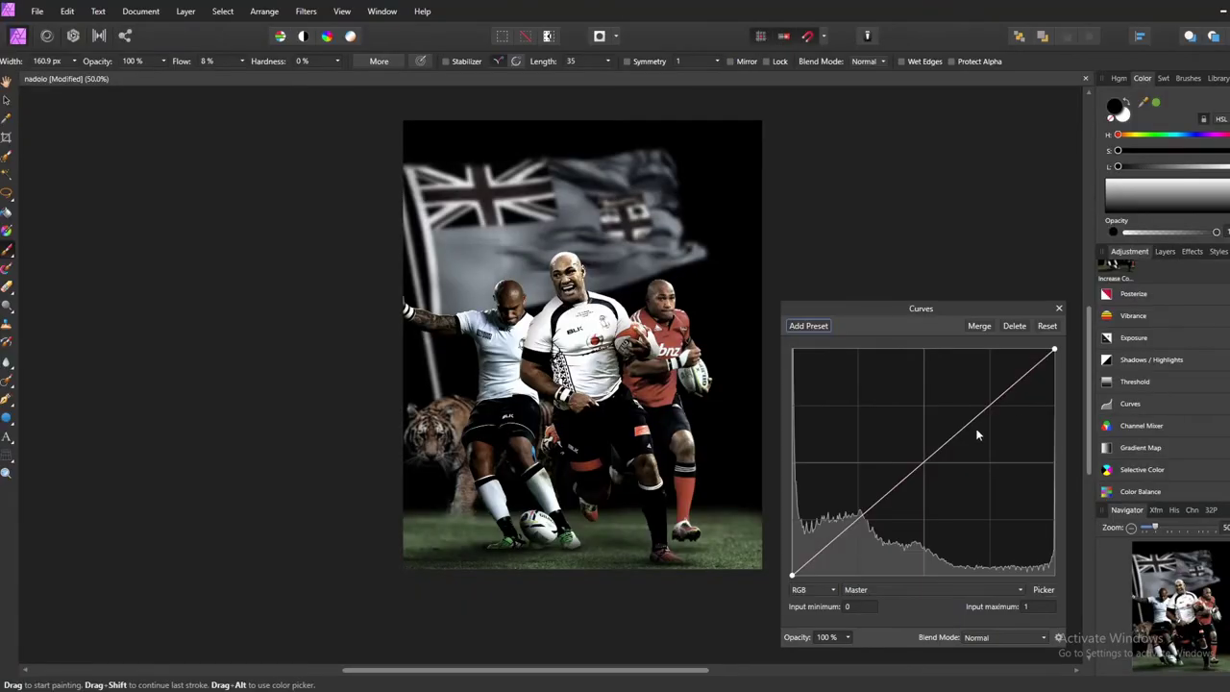
{"action": "left_click_drag", "start_coordinate": [961, 429], "coordinate": [974, 448]}
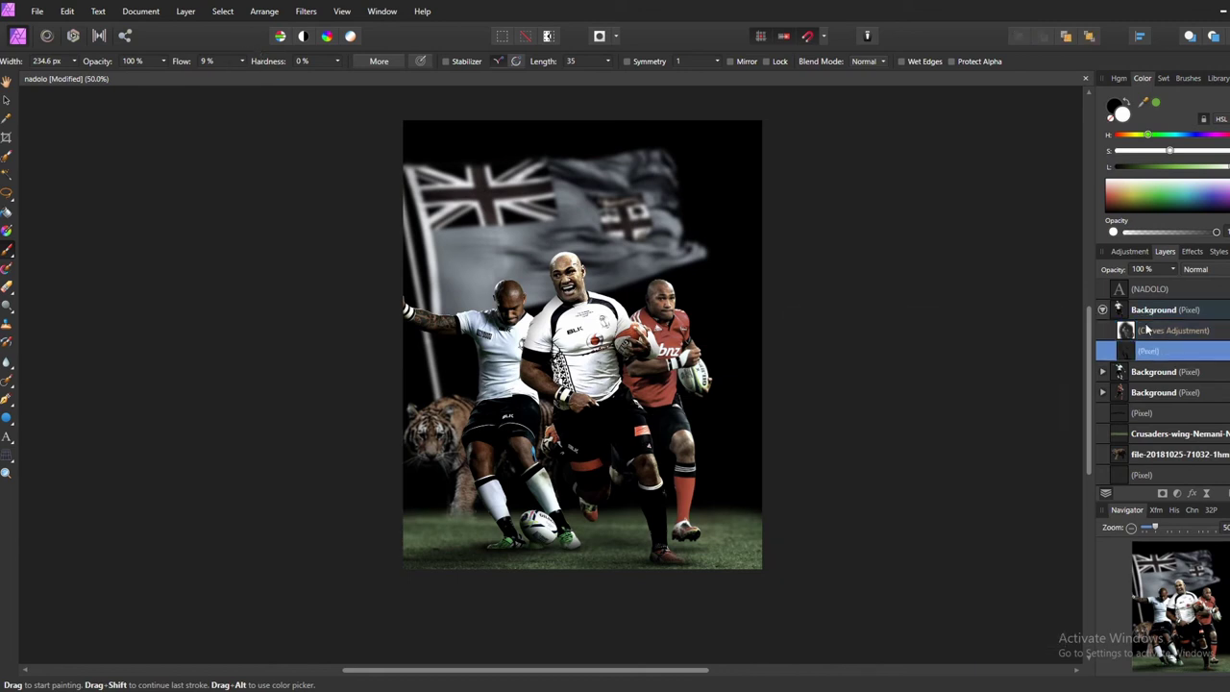
{"action": "left_click", "coordinate": [1130, 404]}
{"action": "left_click_drag", "start_coordinate": [970, 423], "coordinate": [970, 412]}
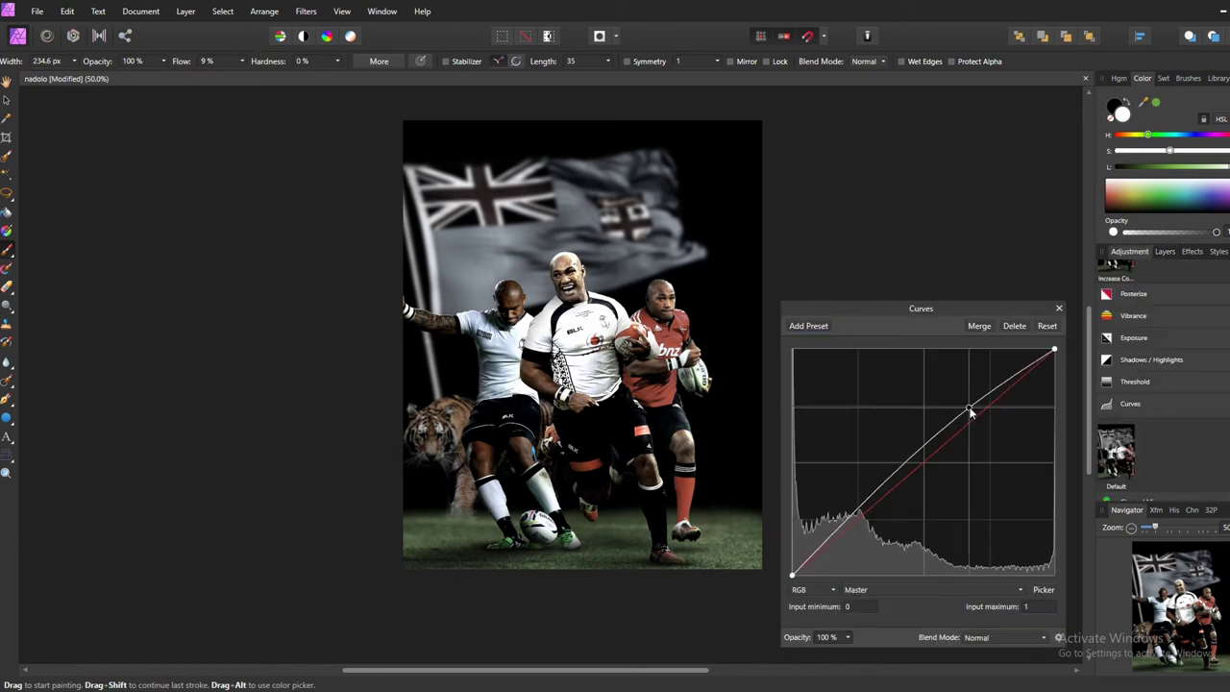
{"action": "left_click", "coordinate": [1060, 309]}
{"action": "left_click", "coordinate": [1165, 251]}
{"action": "left_click", "coordinate": [1188, 394]}
Step: Duplicate the Background layer and soften it with a 0.4 px Gaussian blur
{"action": "right_click", "coordinate": [1224, 397]}
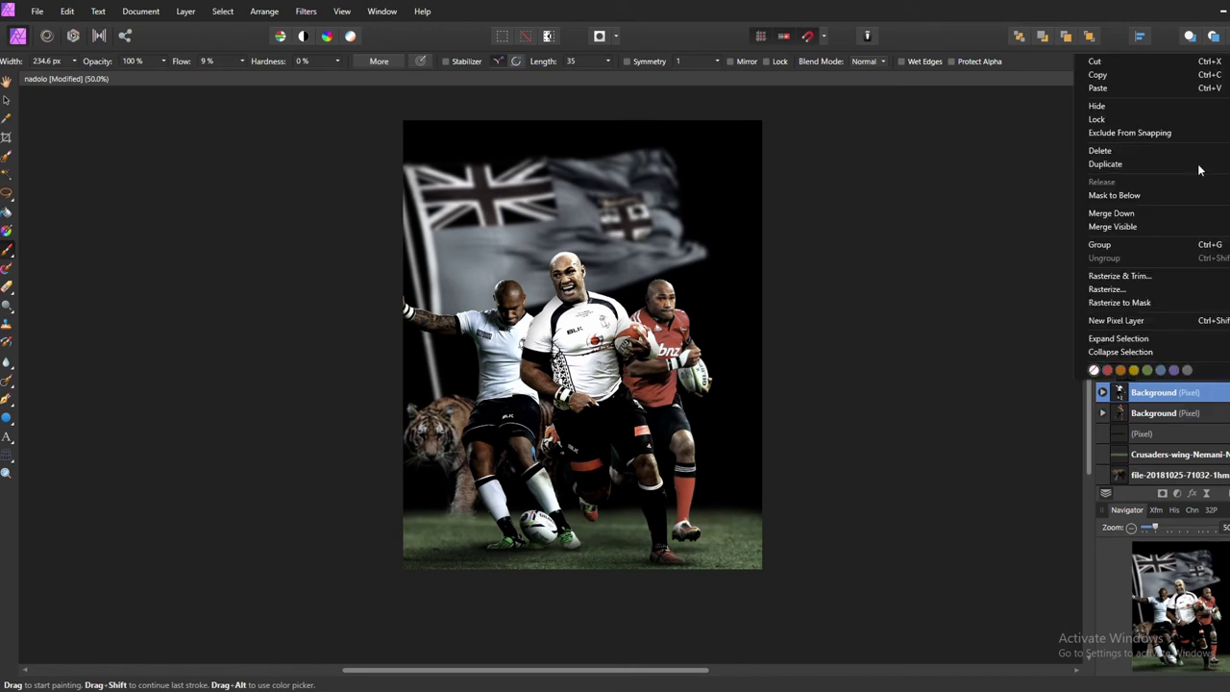
{"action": "left_click", "coordinate": [1115, 163]}
{"action": "left_click", "coordinate": [306, 10]}
{"action": "left_click", "coordinate": [93, 150]}
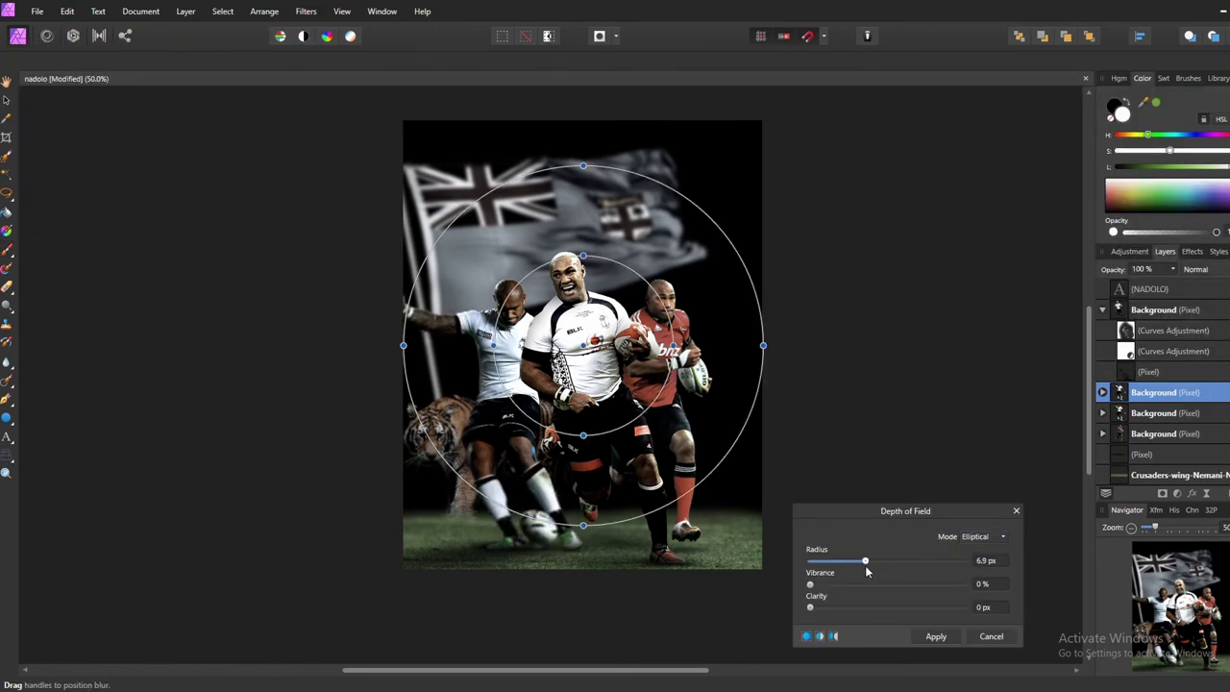
{"action": "left_click", "coordinate": [984, 637]}
{"action": "left_click", "coordinate": [317, 13]}
{"action": "mouse_move", "coordinate": [169, 43]}
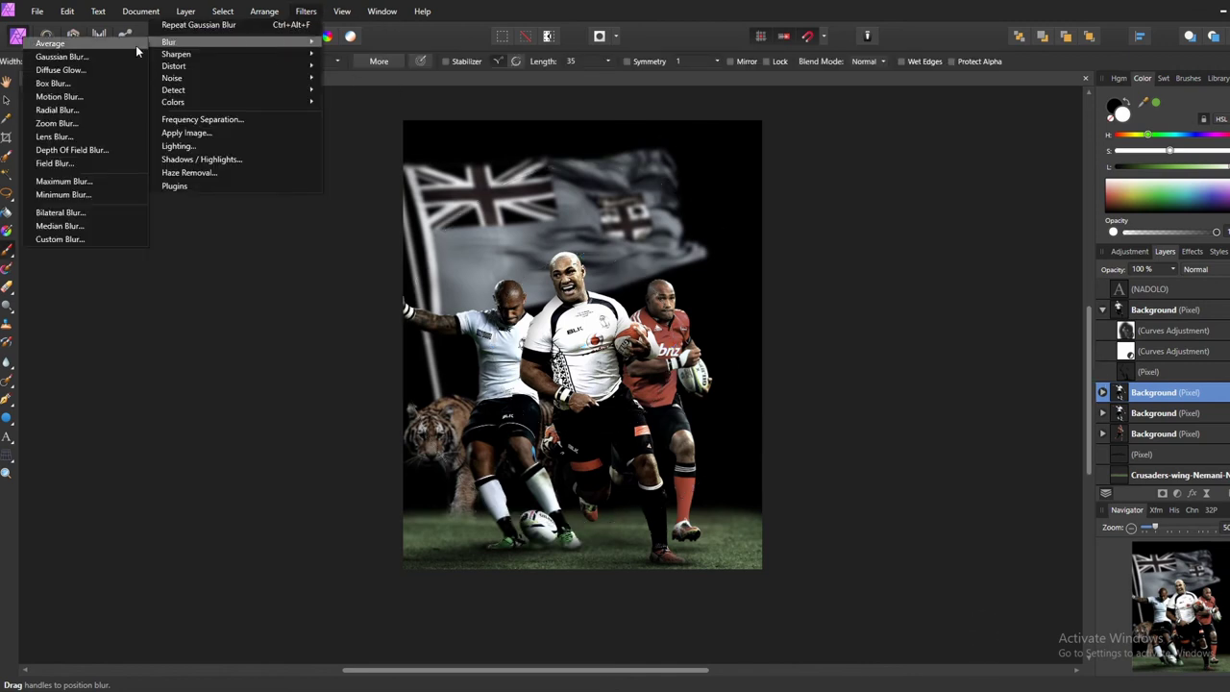
{"action": "left_click", "coordinate": [134, 66]}
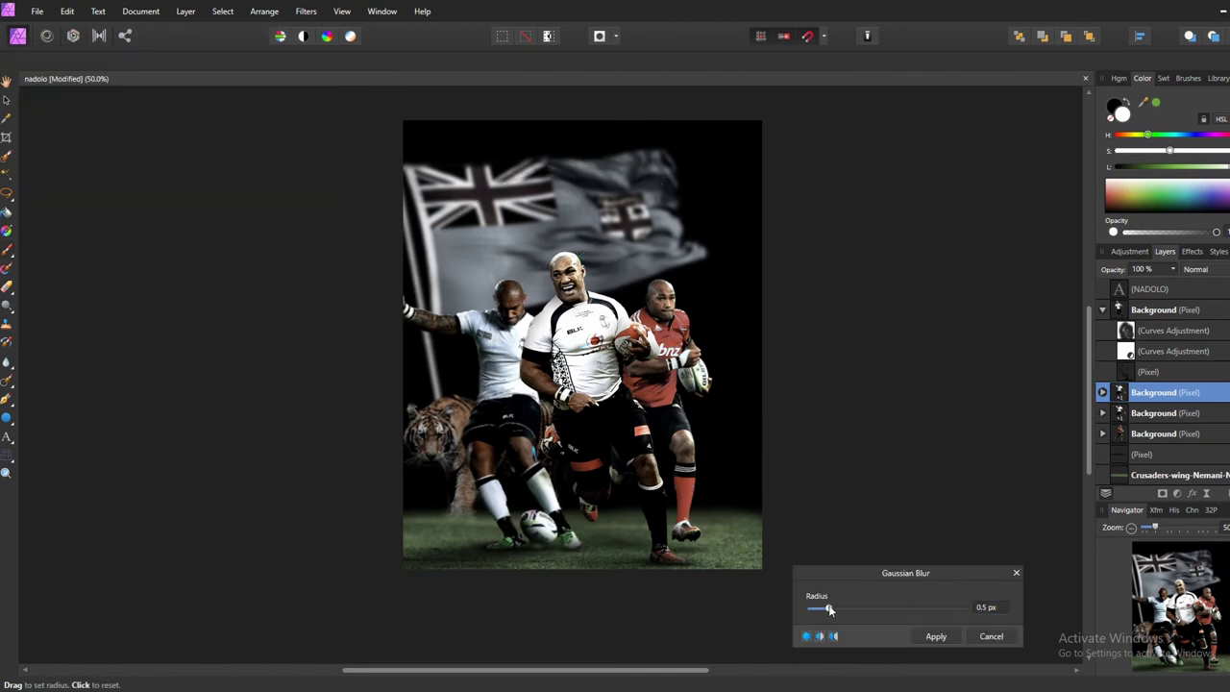
{"action": "mouse_move", "coordinate": [830, 612]}
{"action": "left_mouse_down"}
{"action": "mouse_move", "coordinate": [932, 610]}
{"action": "mouse_move", "coordinate": [825, 610]}
{"action": "left_mouse_up"}
{"action": "left_click", "coordinate": [994, 638]}
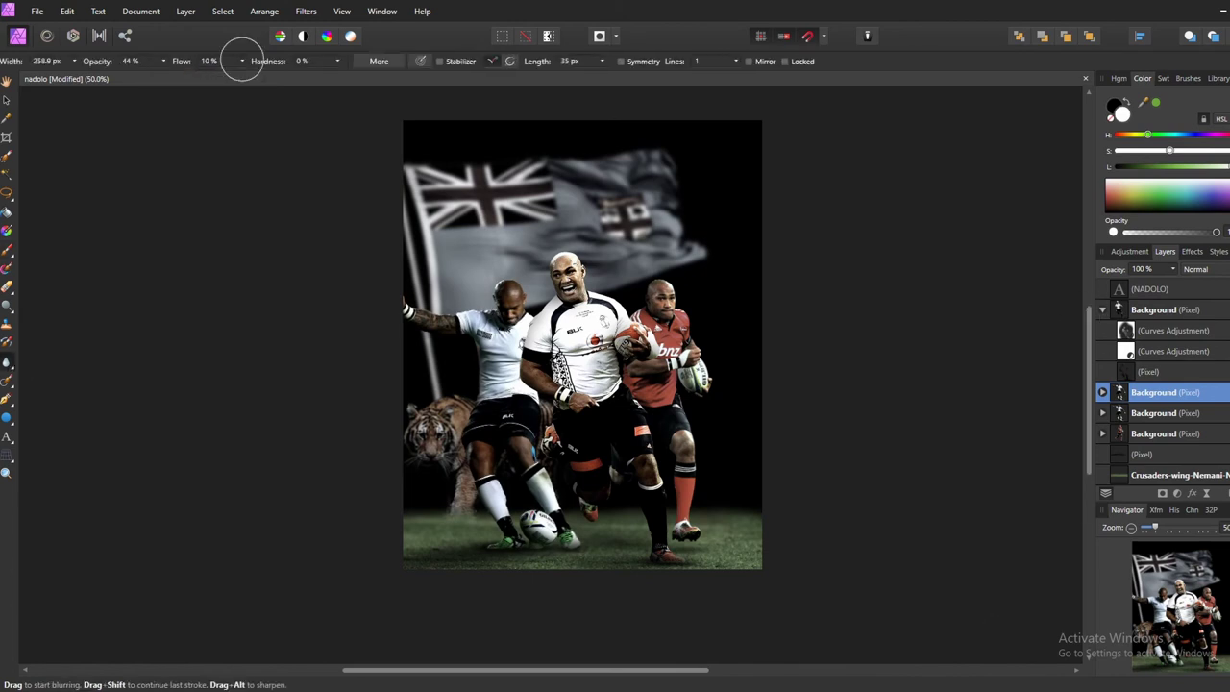
Step: Duplicate another player layer from its context menu
{"action": "left_click", "coordinate": [302, 61]}
{"action": "left_click", "coordinate": [1163, 434]}
{"action": "right_click", "coordinate": [1206, 435]}
{"action": "left_click", "coordinate": [1124, 201]}
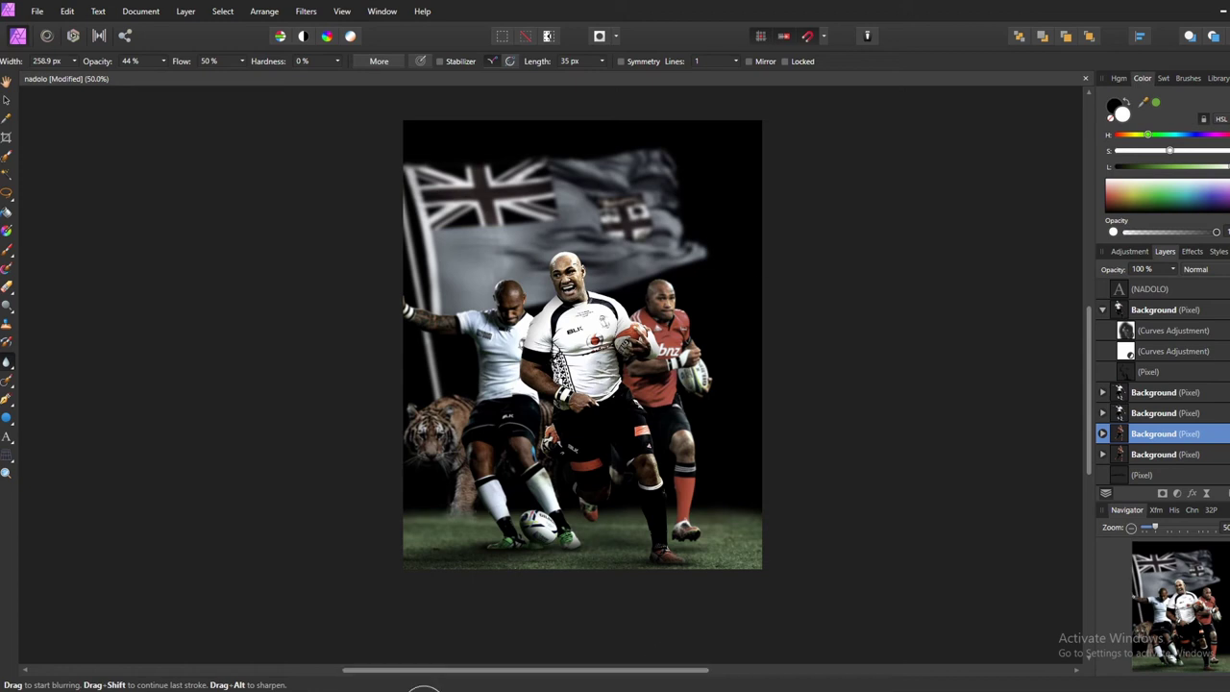
Step: Give the central player a white Outer Glow at 29% opacity
{"action": "left_click", "coordinate": [1200, 309]}
{"action": "left_click", "coordinate": [1191, 251]}
{"action": "left_click", "coordinate": [1116, 364]}
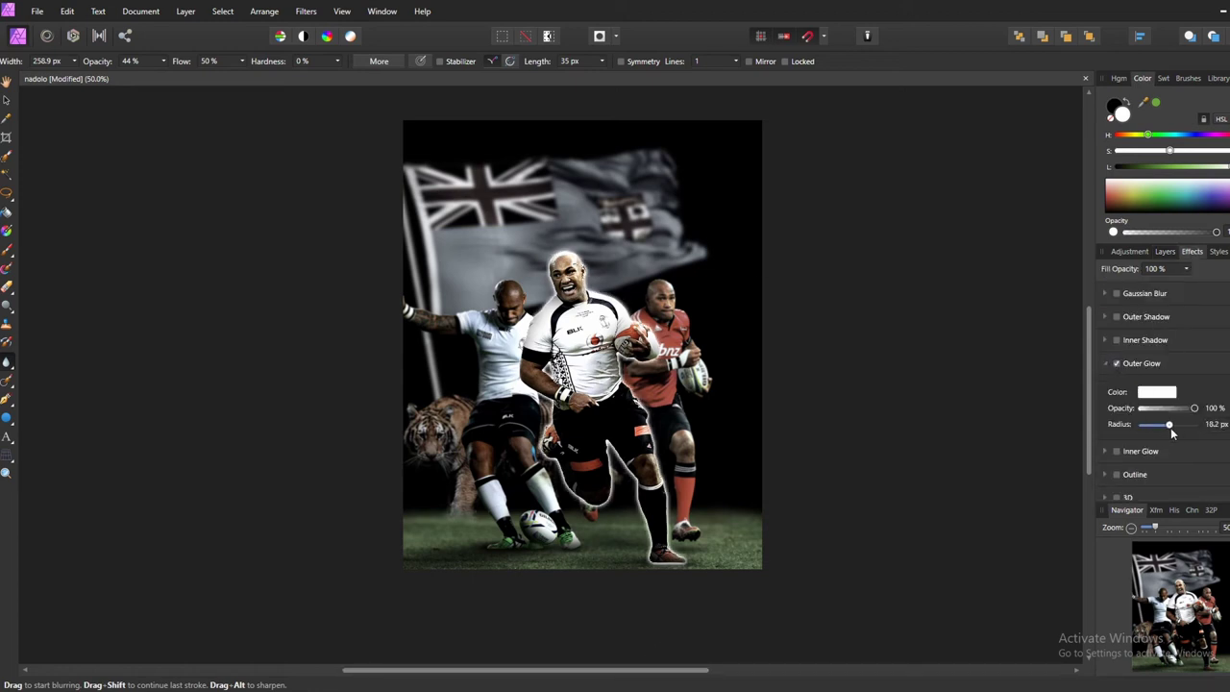
{"action": "left_click_drag", "start_coordinate": [1194, 408], "coordinate": [1165, 416]}
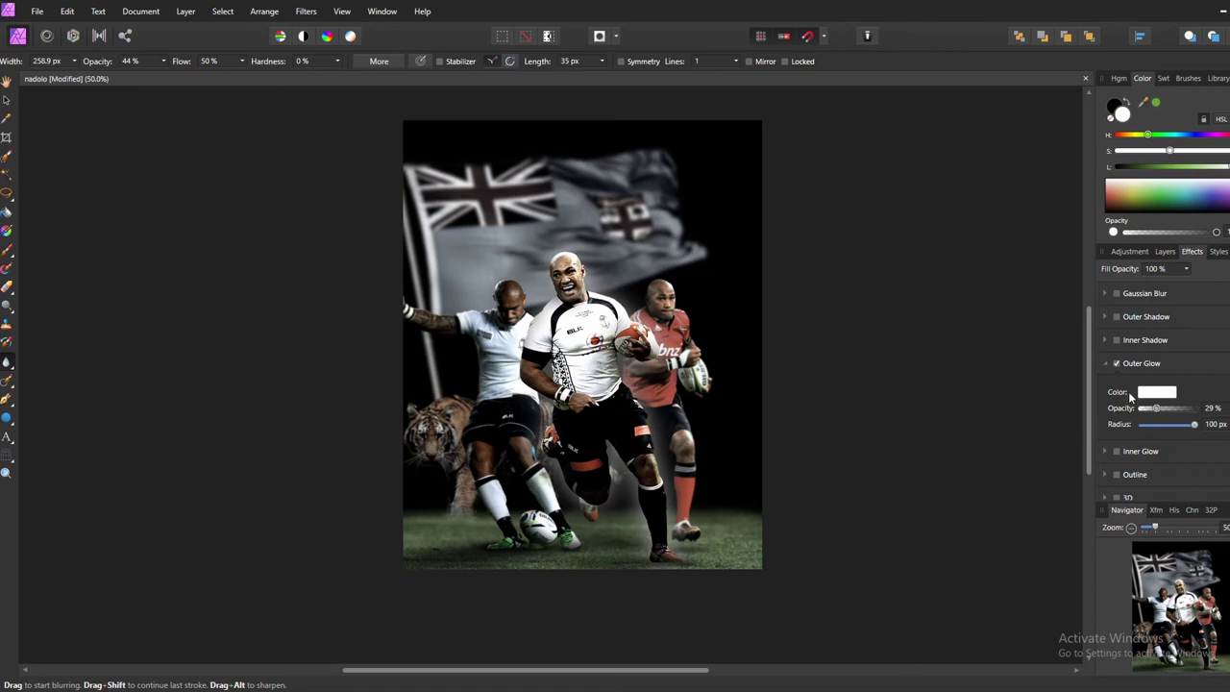
{"action": "left_click", "coordinate": [1165, 251]}
Step: Set brush flow to 4%, lower the empty pixel layer's opacity and add a mask
{"action": "left_click", "coordinate": [1164, 329]}
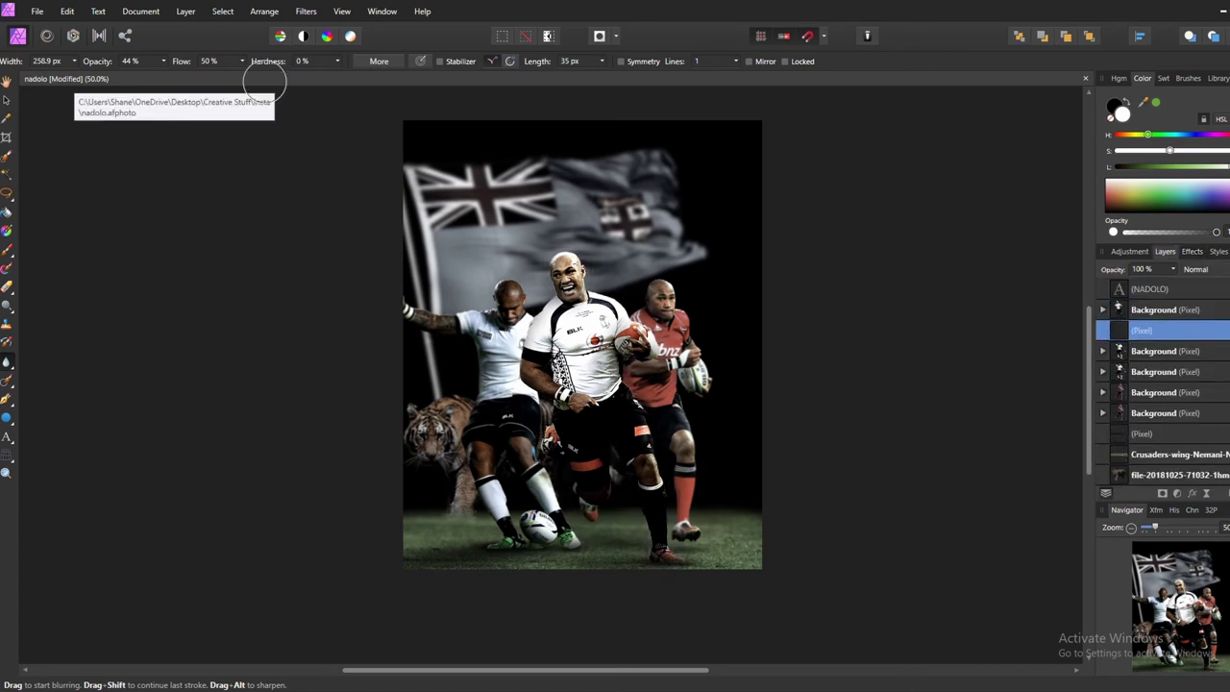
{"action": "left_click", "coordinate": [241, 60]}
{"action": "left_click", "coordinate": [224, 113]}
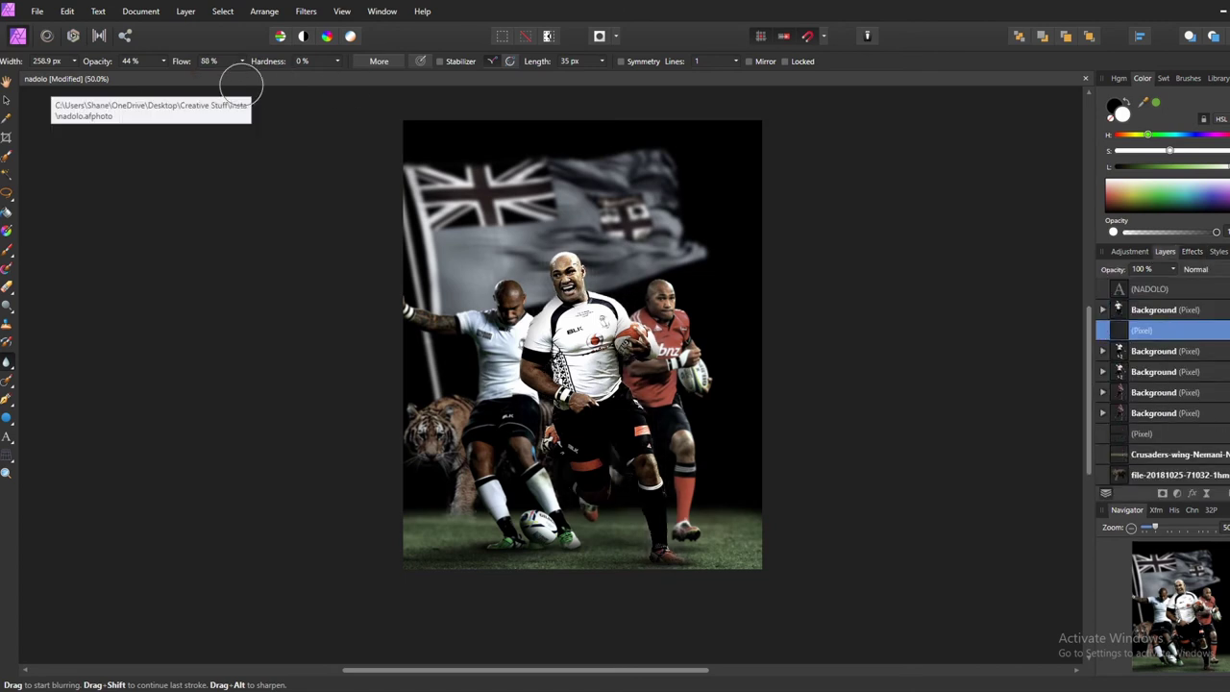
{"action": "left_click", "coordinate": [7, 248]}
{"action": "left_click", "coordinate": [242, 61]}
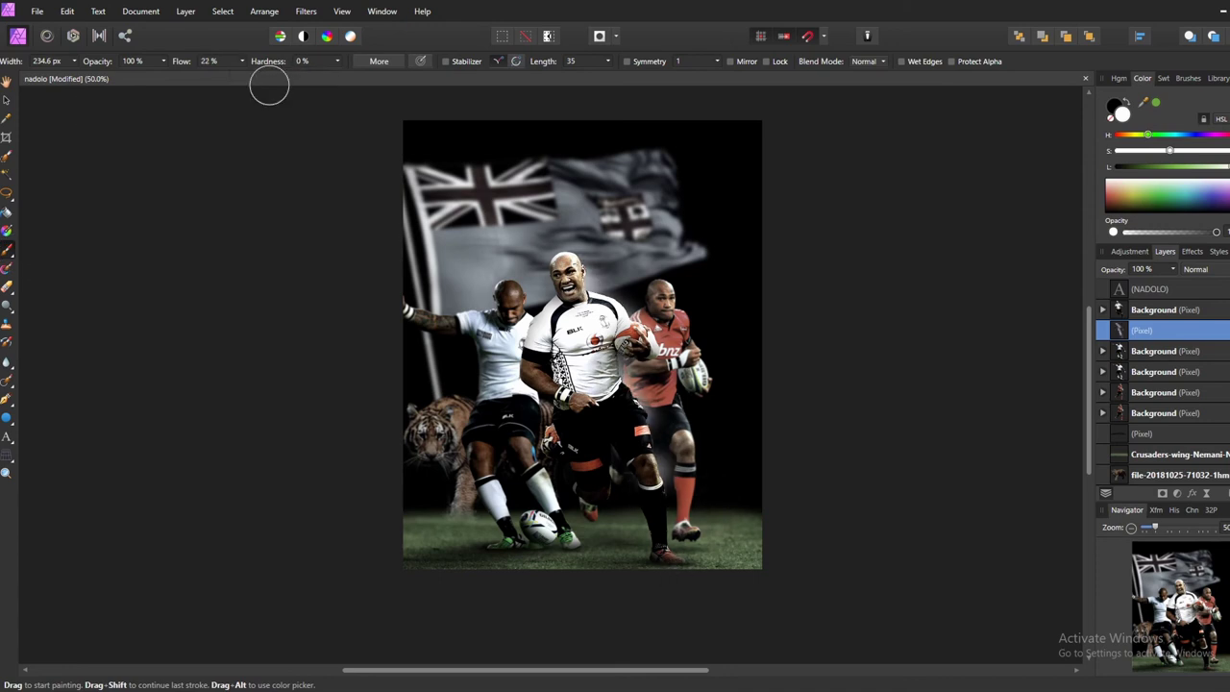
{"action": "left_click", "coordinate": [1173, 269]}
{"action": "left_click_drag", "start_coordinate": [1174, 284], "coordinate": [1140, 285]}
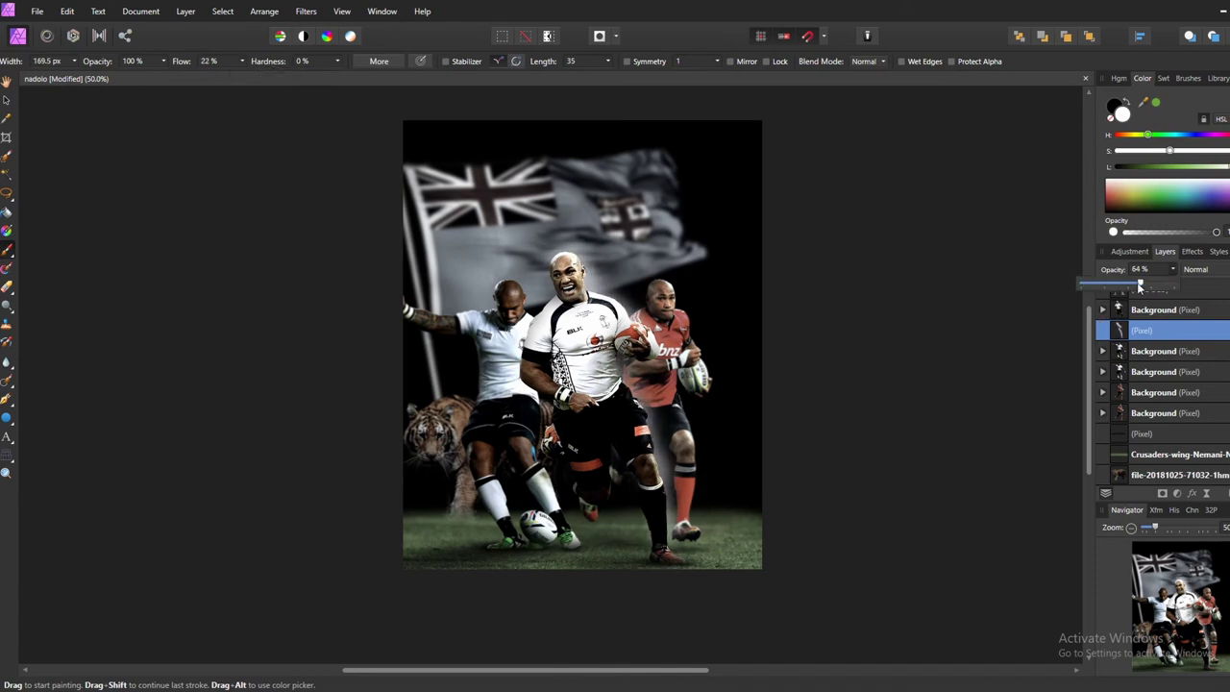
{"action": "left_click", "coordinate": [1163, 494]}
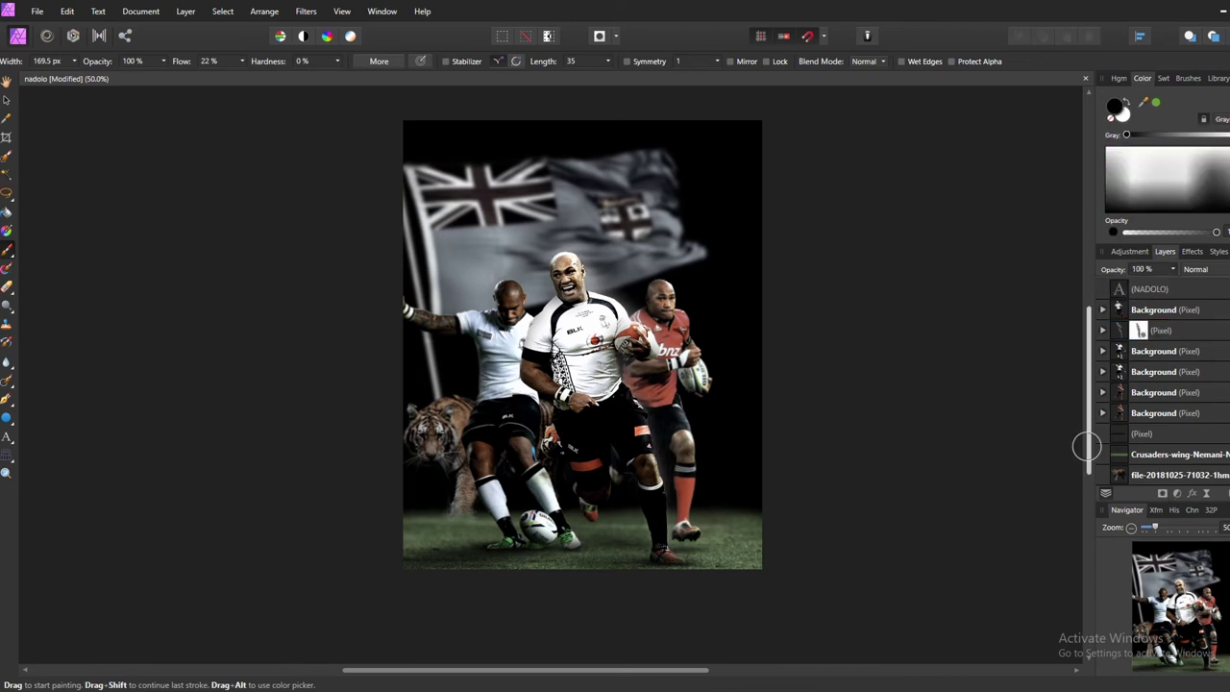
Step: Select a lower pixel layer and enlarge the brush to about 1348 px
{"action": "left_click", "coordinate": [1153, 475]}
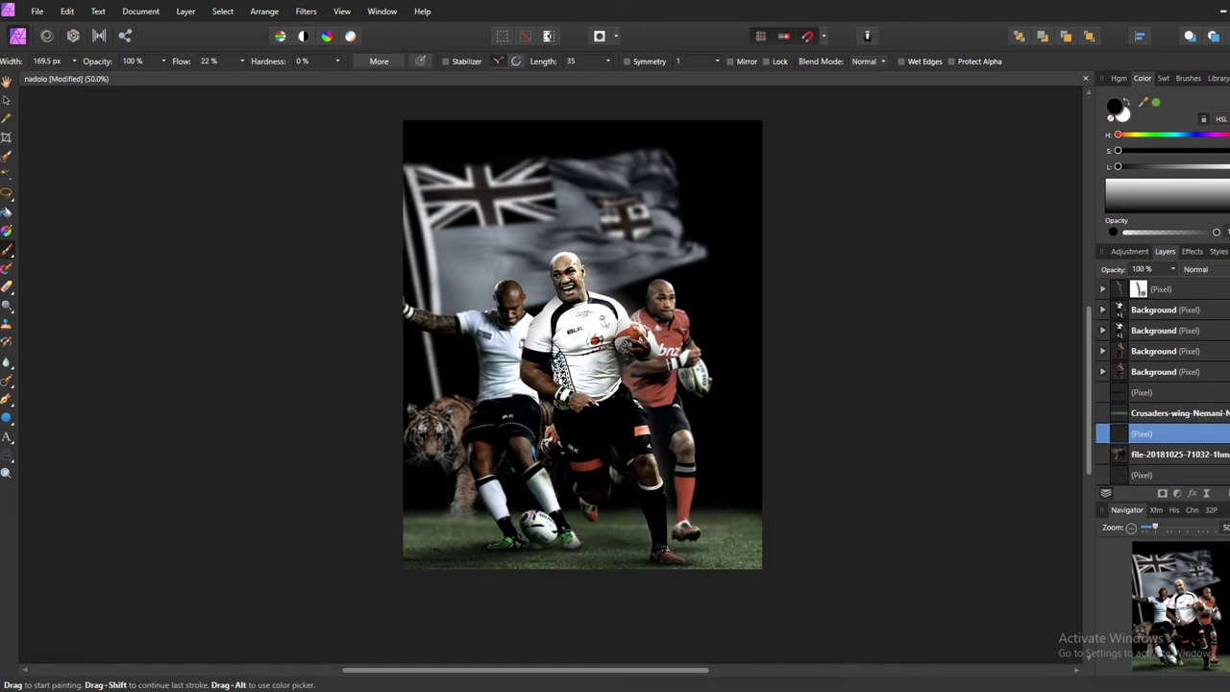
{"action": "scroll", "coordinate": [1143, 432], "scroll_direction": "down", "scroll_amount": 2}
{"action": "scroll", "coordinate": [1125, 414], "scroll_direction": "down", "scroll_amount": 2}
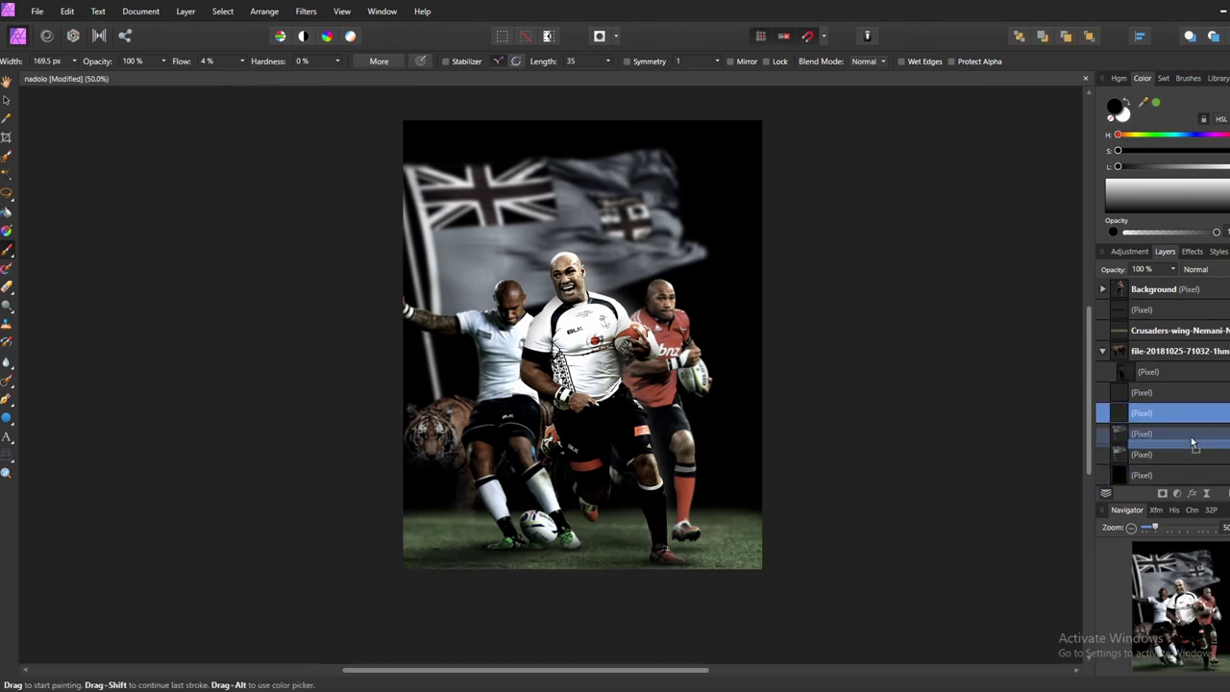
{"action": "scroll", "coordinate": [1085, 441], "scroll_direction": "down", "scroll_amount": 1}
{"action": "key", "text": "bracketright"}
{"action": "key", "text": "bracketright"}
{"action": "key", "text": "bracketright"}
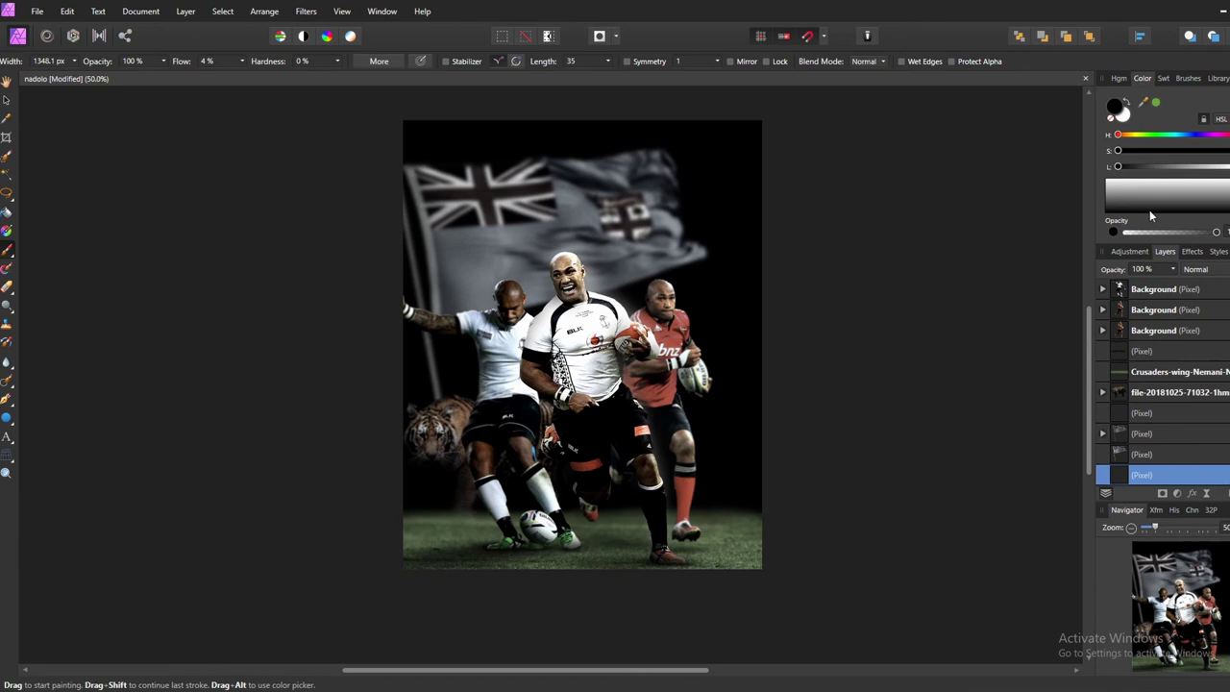
Step: Load the 2035 px brush from the Water Splash brush category
{"action": "left_click", "coordinate": [1188, 77]}
{"action": "left_click", "coordinate": [1154, 96]}
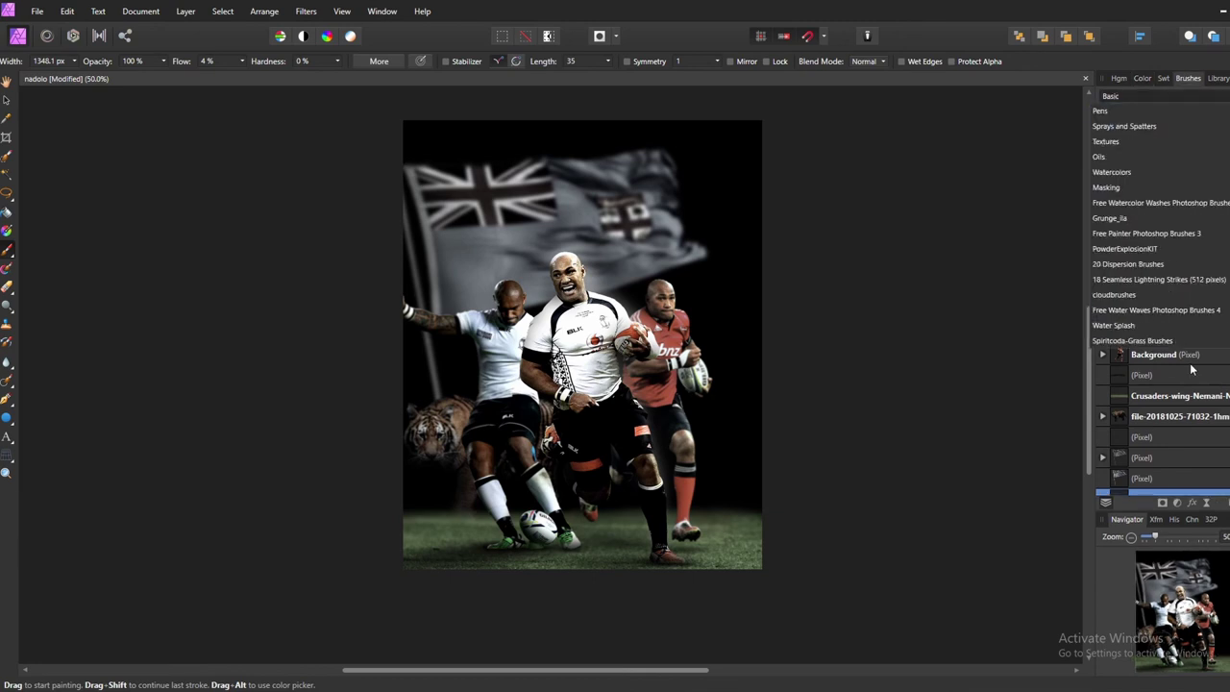
{"action": "left_click", "coordinate": [1143, 310]}
{"action": "left_click", "coordinate": [1164, 252]}
{"action": "double_click", "coordinate": [1159, 252]}
{"action": "left_click", "coordinate": [802, 489]}
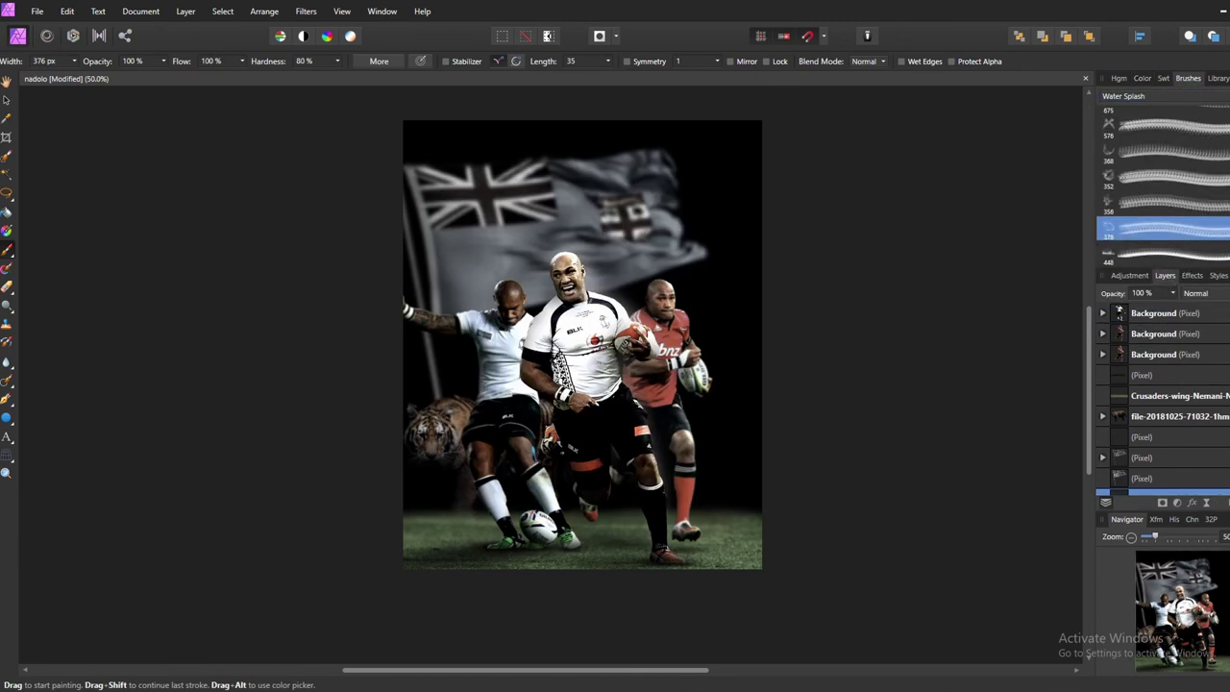
{"action": "key", "text": "bracketleft"}
{"action": "key", "text": "bracketleft"}
{"action": "key", "text": "bracketleft"}
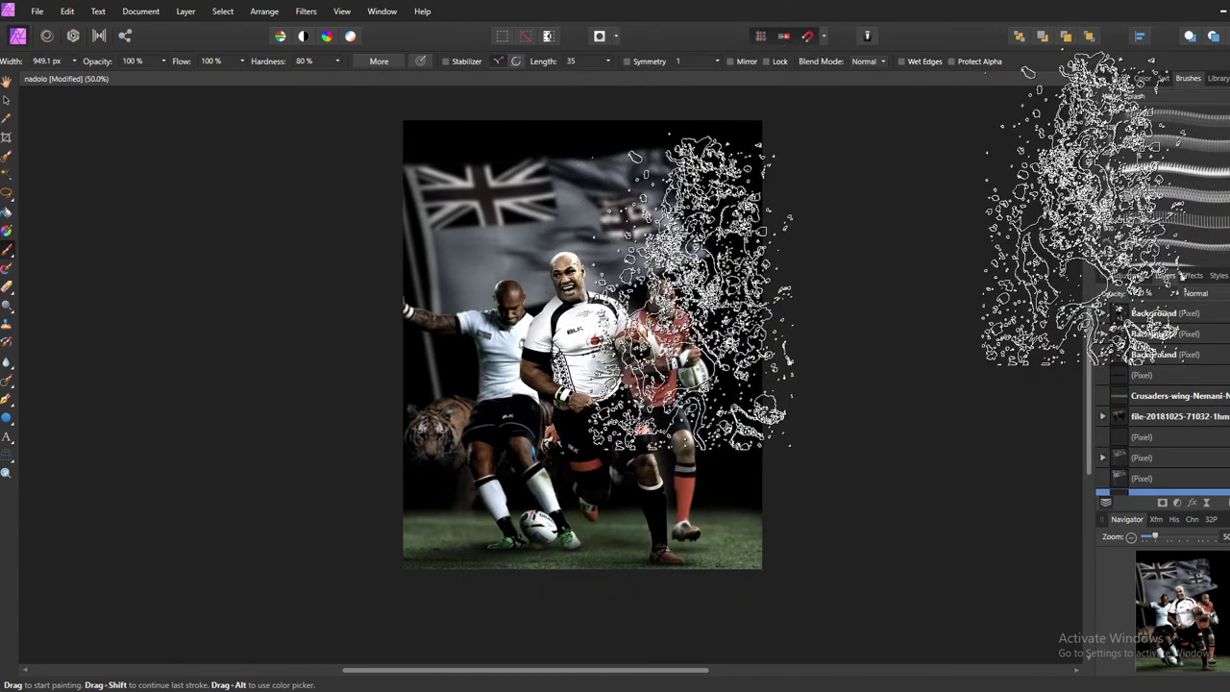
{"action": "left_click", "coordinate": [1143, 79]}
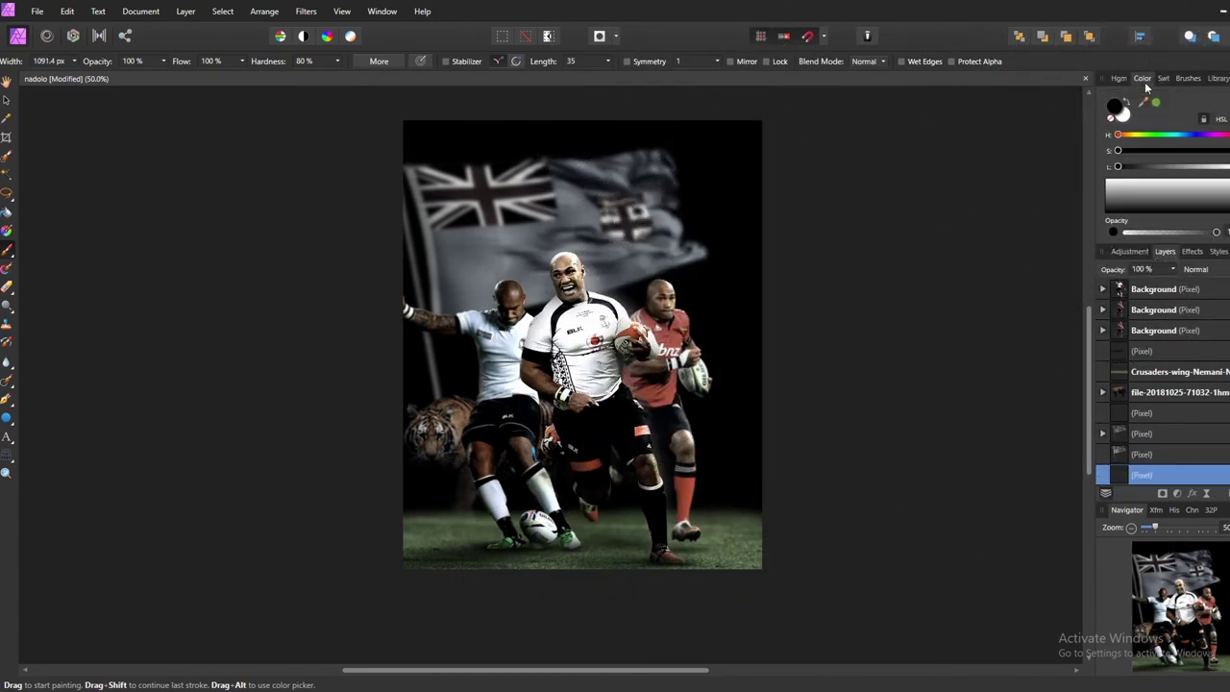
{"action": "left_click", "coordinate": [1188, 78]}
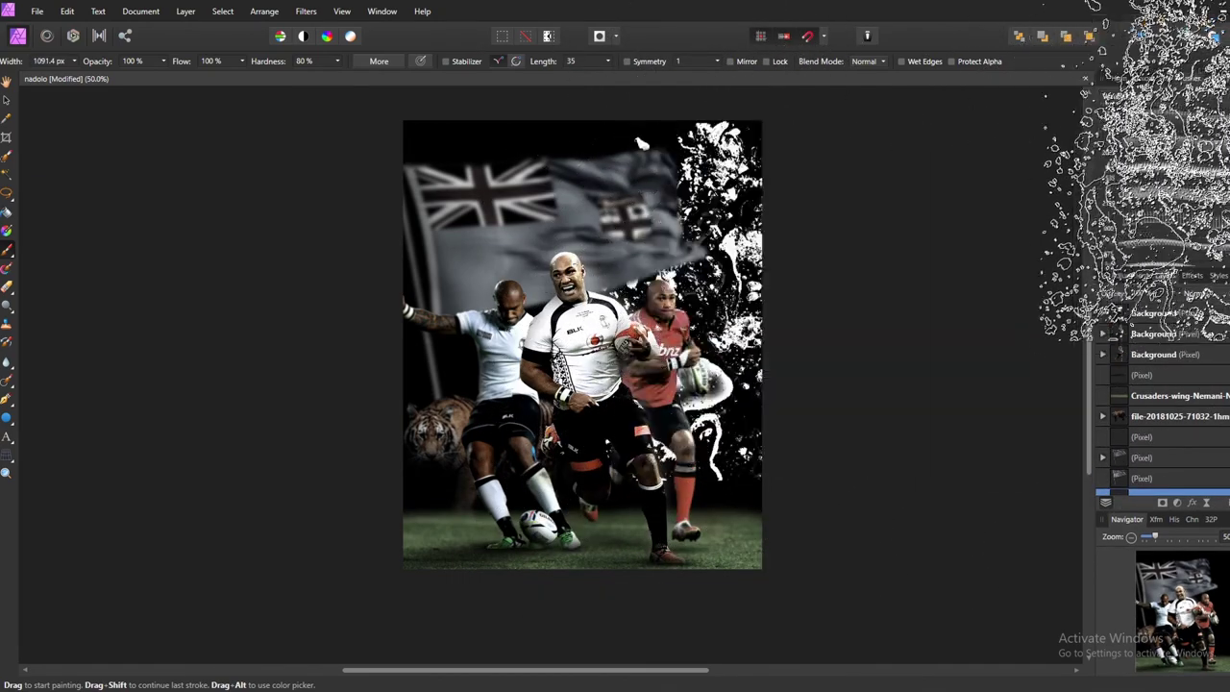
{"action": "left_click", "coordinate": [1115, 143]}
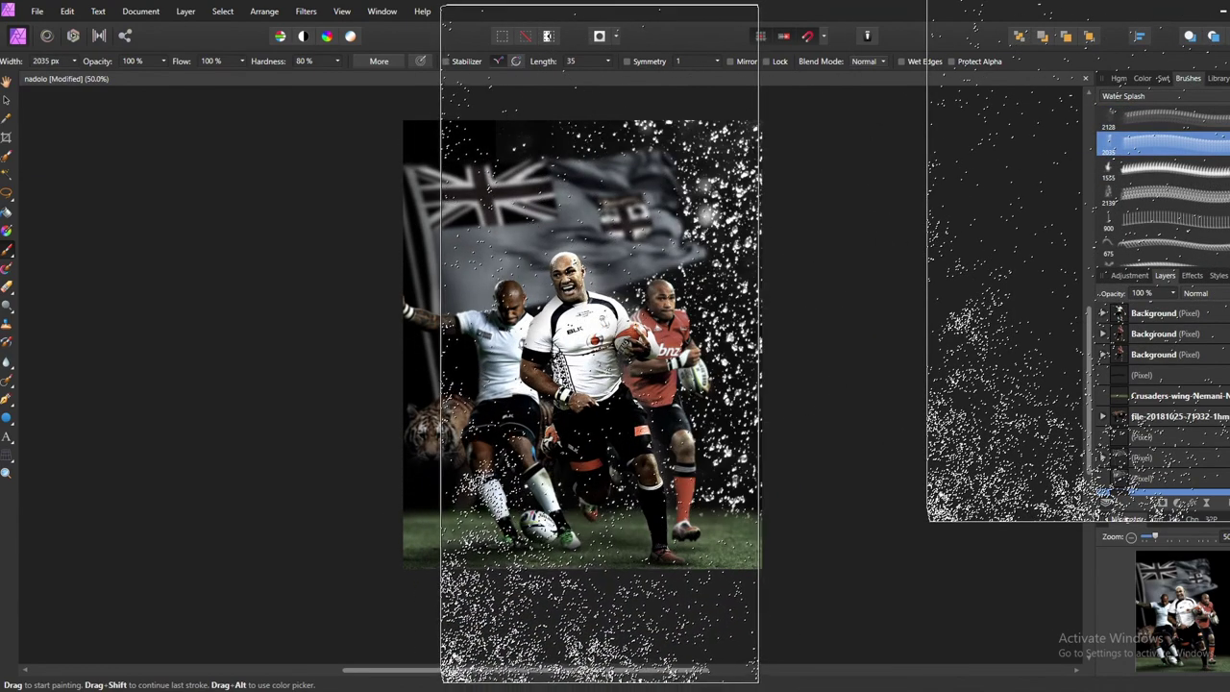
Step: Stamp white splash droplets across the whole poster, undoing the right-edge stamps
{"action": "left_click", "coordinate": [817, 317]}
{"action": "left_click", "coordinate": [1158, 385]}
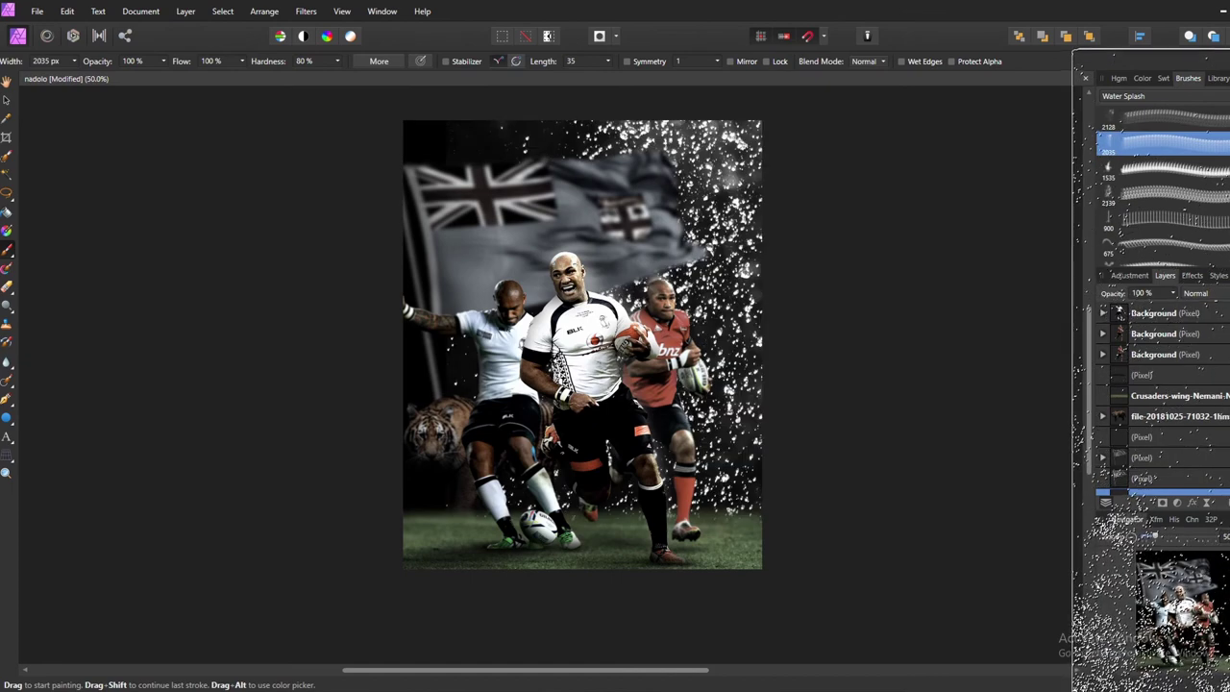
{"action": "left_click", "coordinate": [1154, 384]}
{"action": "left_click", "coordinate": [1149, 384]}
{"action": "key", "text": "ctrl+z"}
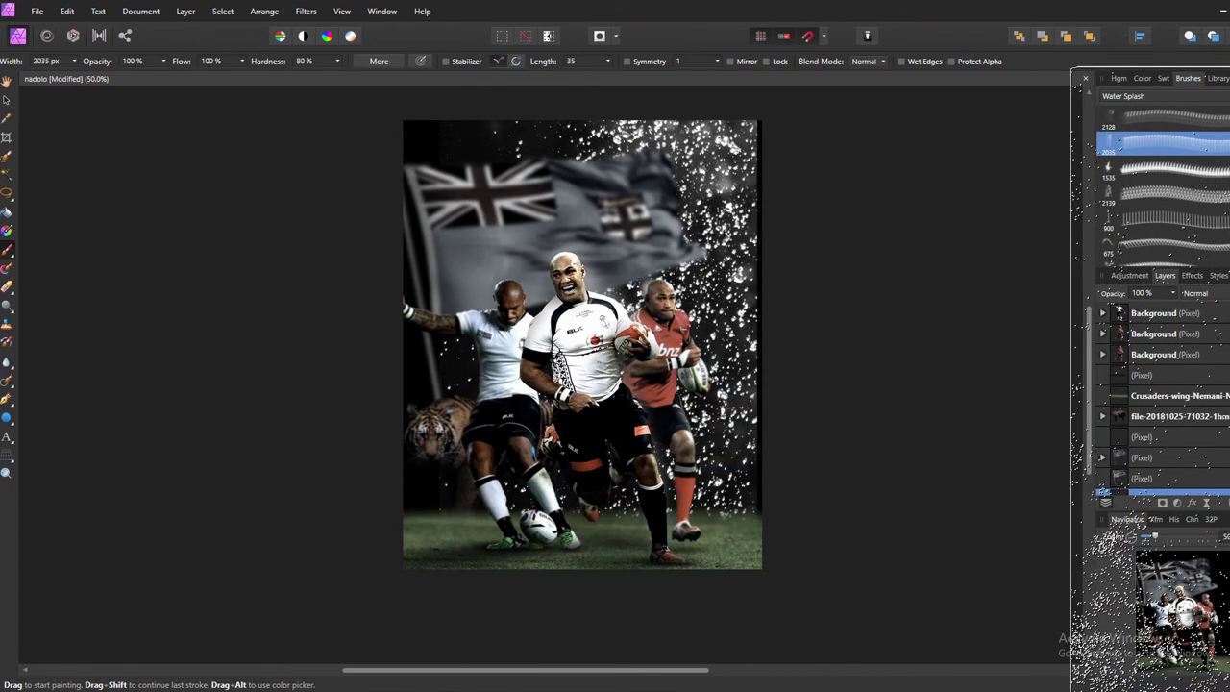
{"action": "key", "text": "ctrl+z"}
{"action": "key", "text": "ctrl+z"}
{"action": "key", "text": "ctrl+z"}
{"action": "key", "text": "ctrl+z"}
{"action": "key", "text": "ctrl+z"}
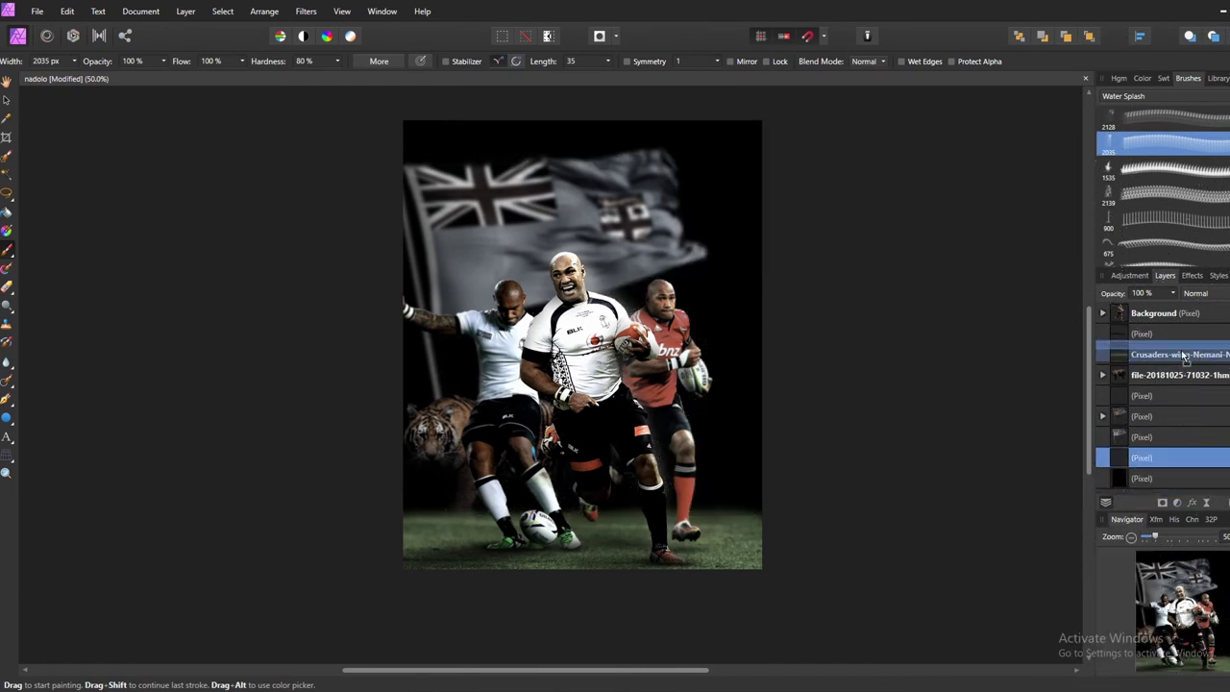
{"action": "key", "text": "ctrl+z"}
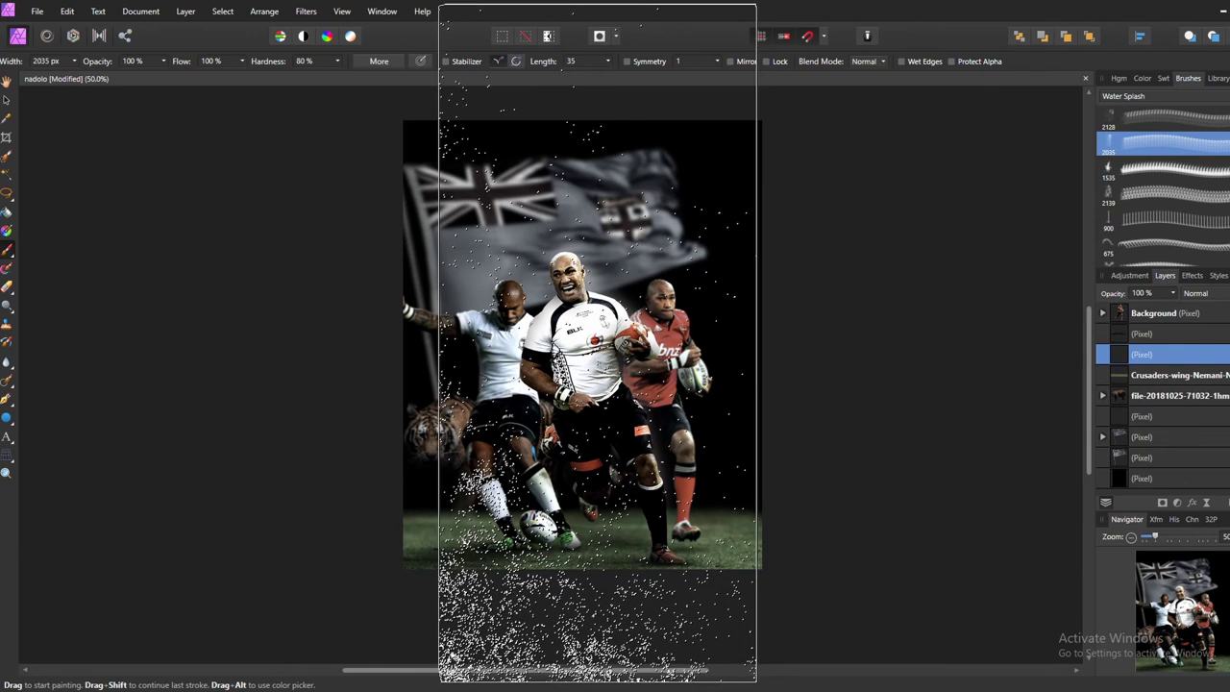
{"action": "left_click", "coordinate": [597, 343]}
{"action": "key", "text": "v"}
{"action": "left_click", "coordinate": [356, 562]}
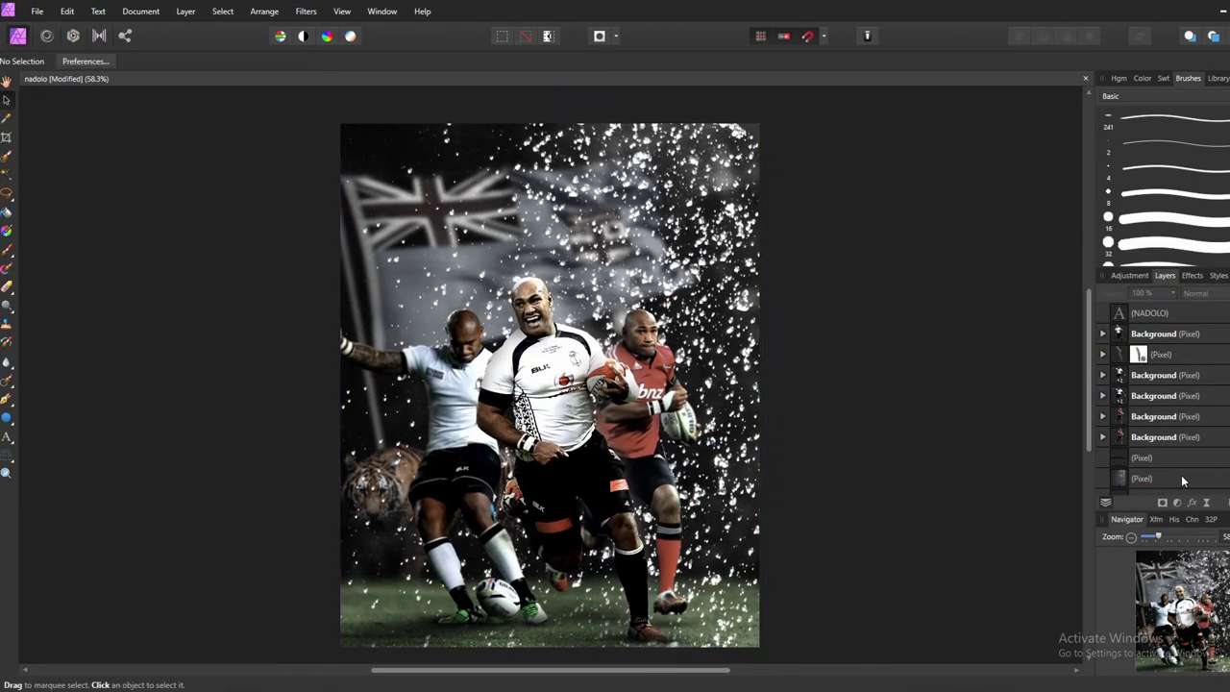
Step: Apply a 17.1 px, 45° Motion Blur to the splash layer and move it to the top
{"action": "mouse_move", "coordinate": [1181, 475]}
{"action": "left_mouse_down"}
{"action": "mouse_move", "coordinate": [1170, 305]}
{"action": "mouse_move", "coordinate": [1134, 312]}
{"action": "left_mouse_up"}
{"action": "left_click", "coordinate": [1056, 361]}
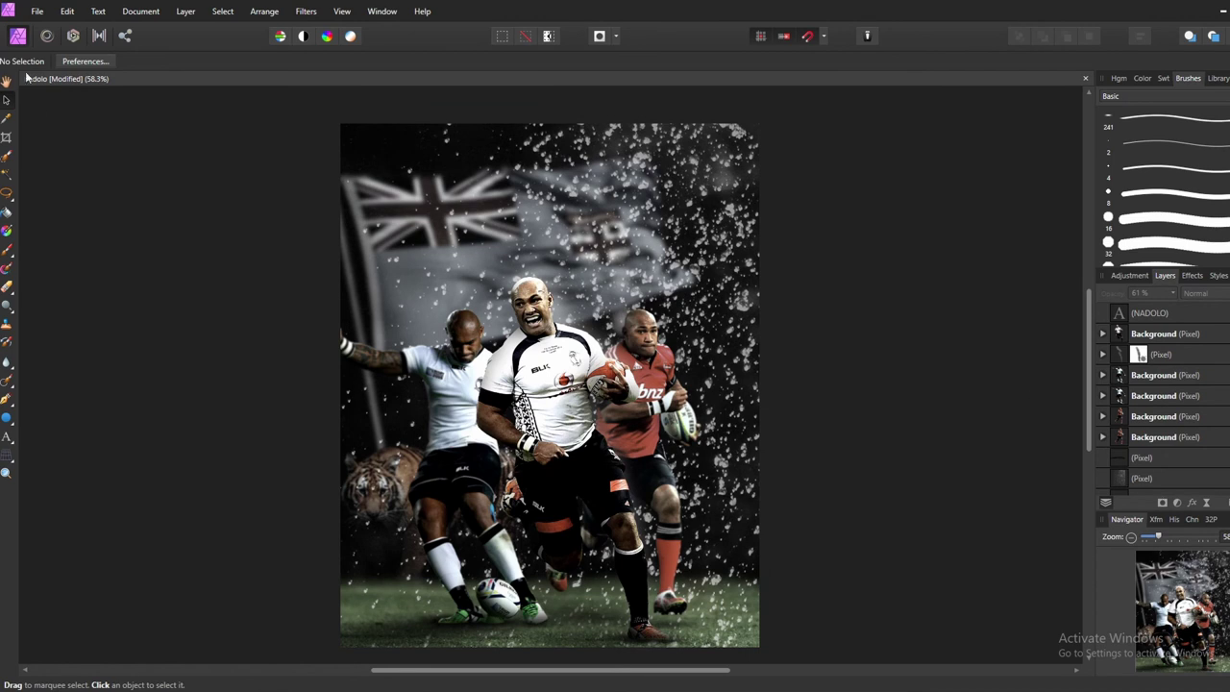
{"action": "left_click", "coordinate": [305, 11]}
{"action": "left_click", "coordinate": [306, 10]}
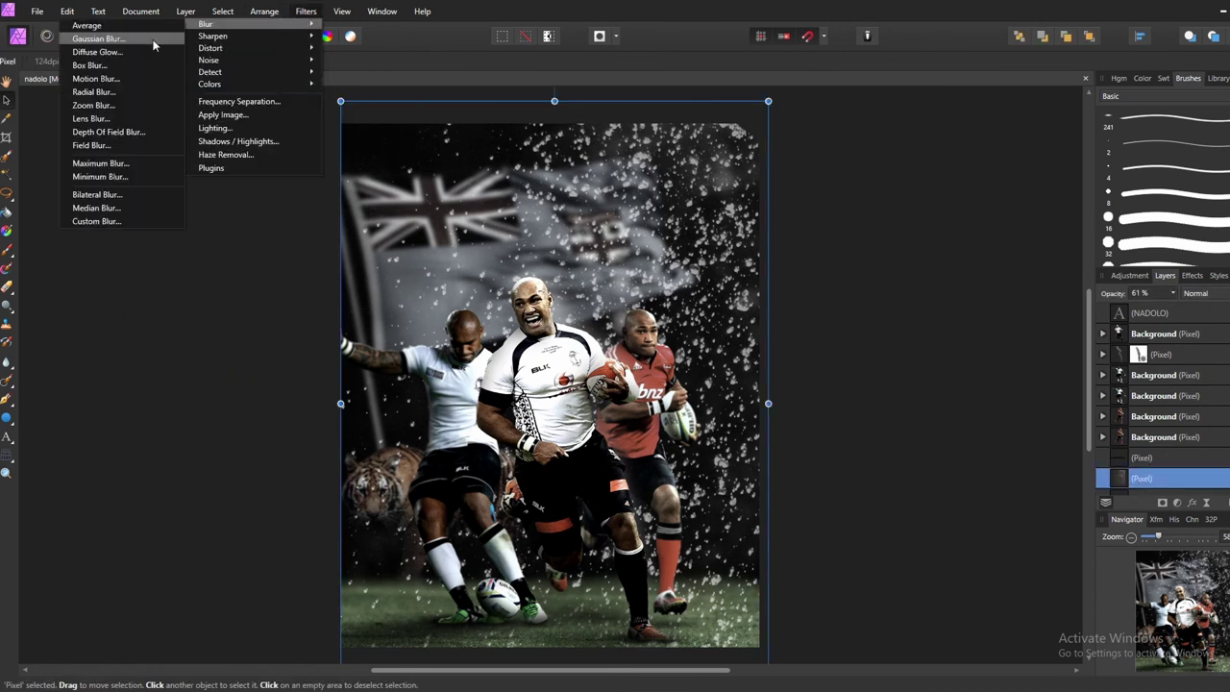
{"action": "left_click", "coordinate": [96, 79]}
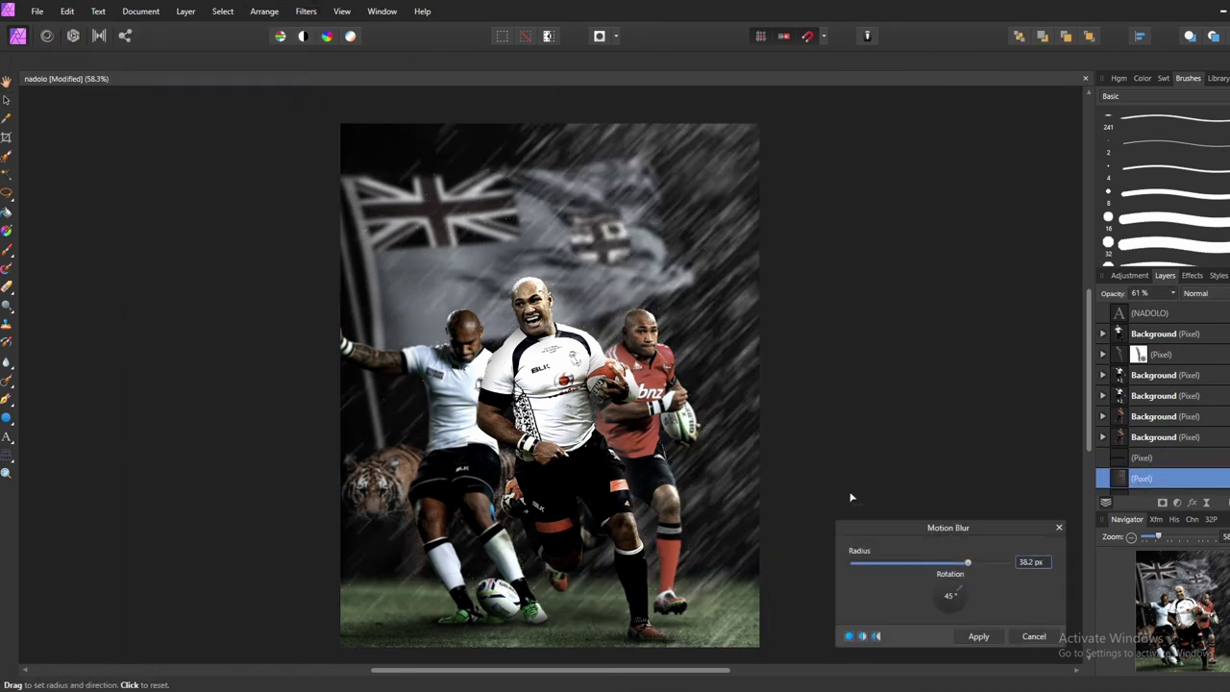
{"action": "left_click", "coordinate": [981, 637]}
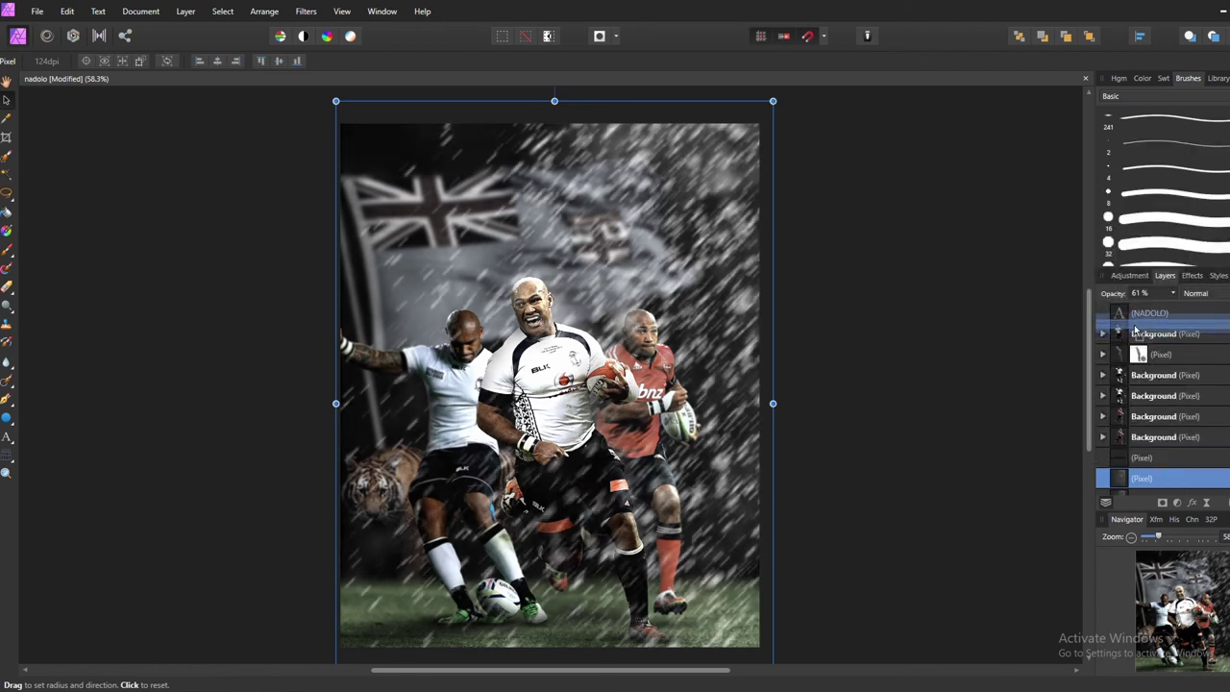
{"action": "mouse_move", "coordinate": [1179, 485]}
{"action": "left_mouse_down"}
{"action": "mouse_move", "coordinate": [1144, 310]}
{"action": "mouse_move", "coordinate": [1144, 323]}
{"action": "left_mouse_up"}
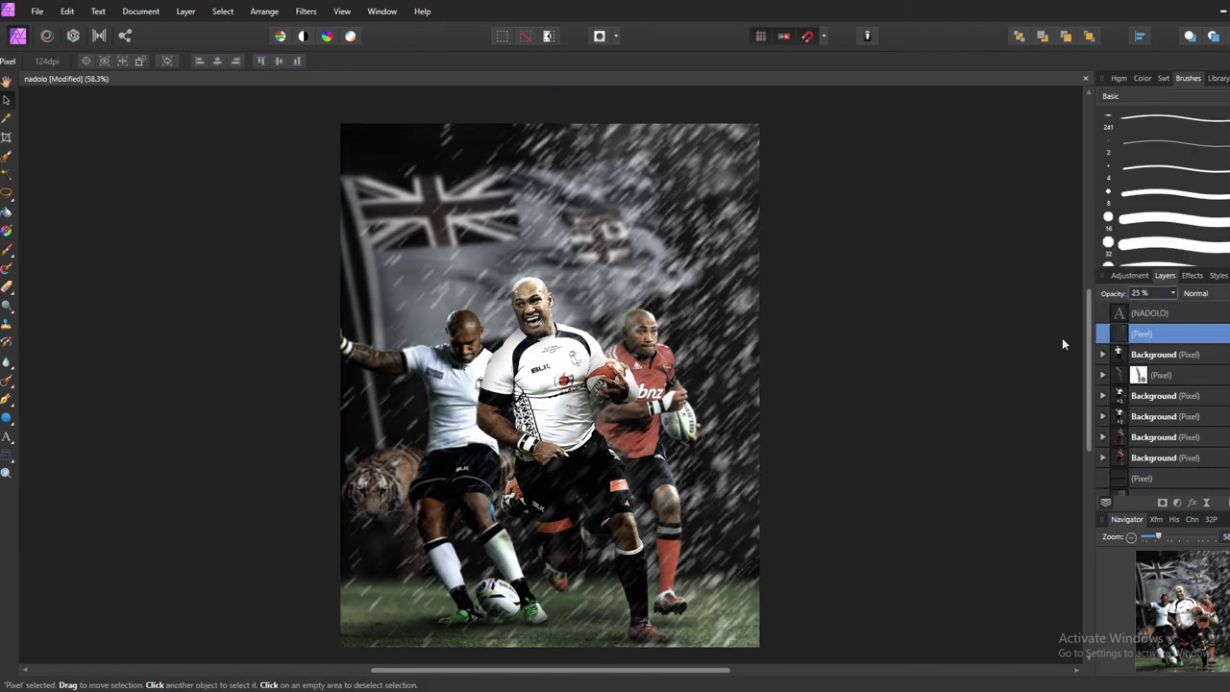
{"action": "left_click", "coordinate": [7, 255]}
Step: Browse the Water Splash brushes and select the bottom pixel layer
{"action": "left_click", "coordinate": [1153, 96]}
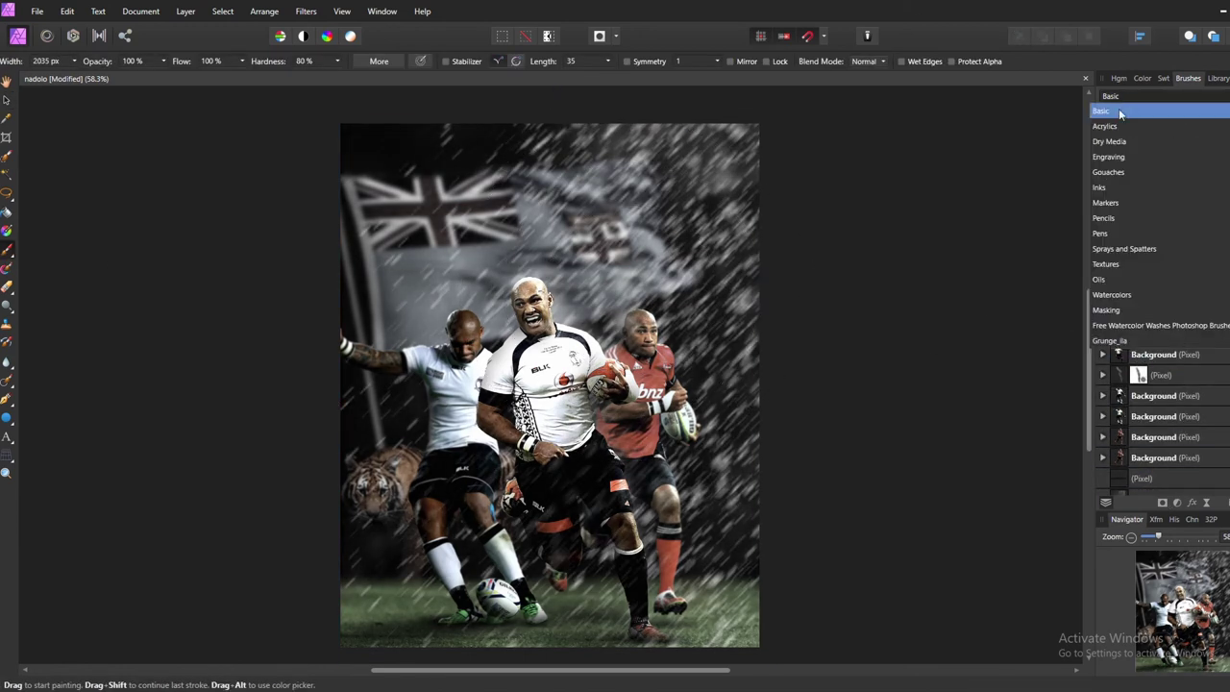
{"action": "scroll", "coordinate": [1125, 228], "scroll_direction": "down", "scroll_amount": 3}
{"action": "left_click", "coordinate": [1115, 326]}
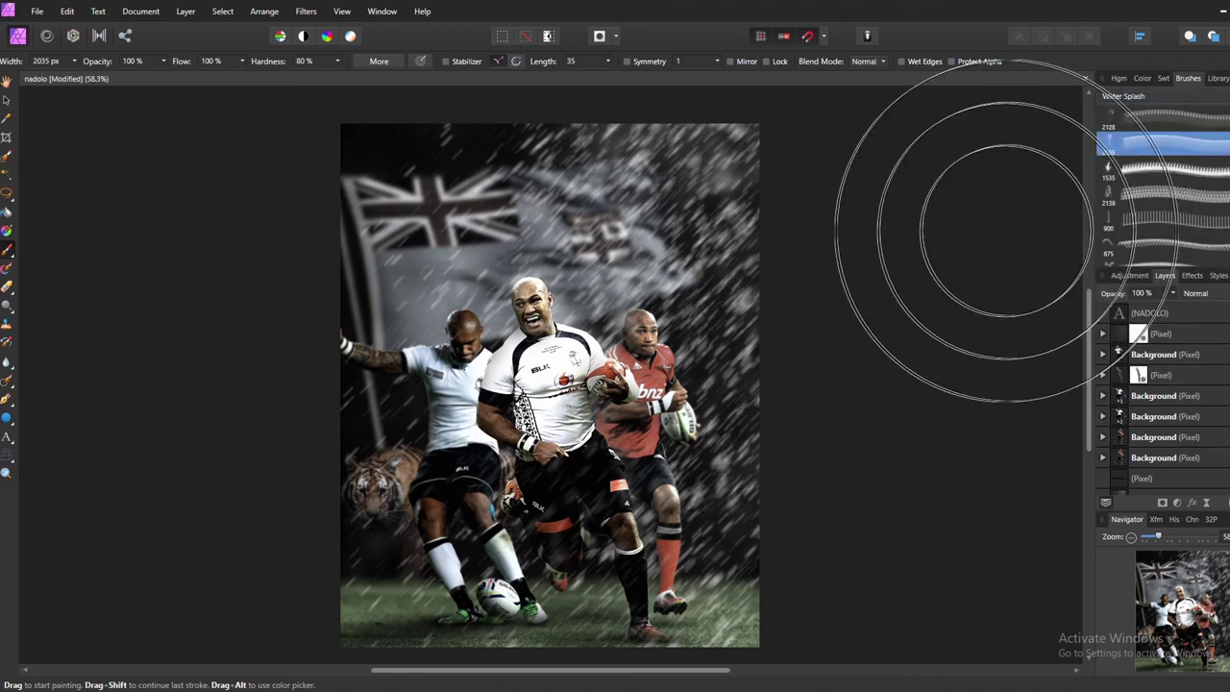
{"action": "left_click", "coordinate": [1138, 80]}
{"action": "left_click", "coordinate": [1161, 309]}
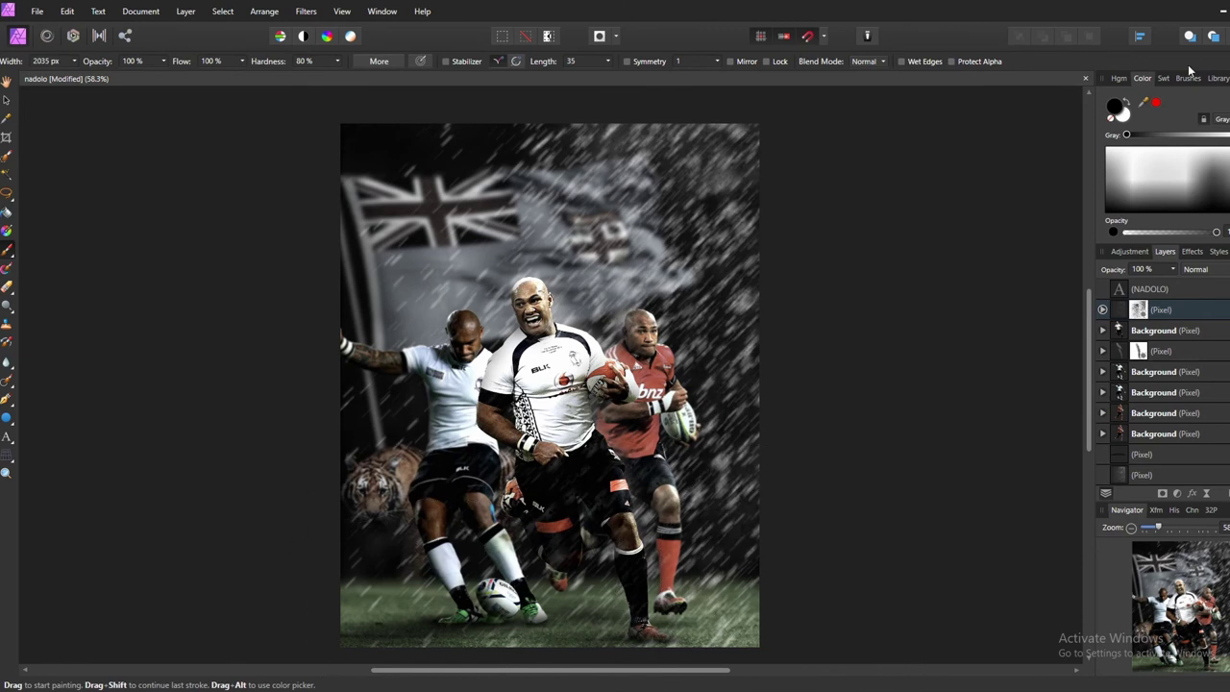
{"action": "left_click", "coordinate": [1142, 475]}
Step: Load the 1696 cloud brush with white as the painting colour
{"action": "left_click", "coordinate": [1188, 78]}
{"action": "left_click", "coordinate": [1153, 241]}
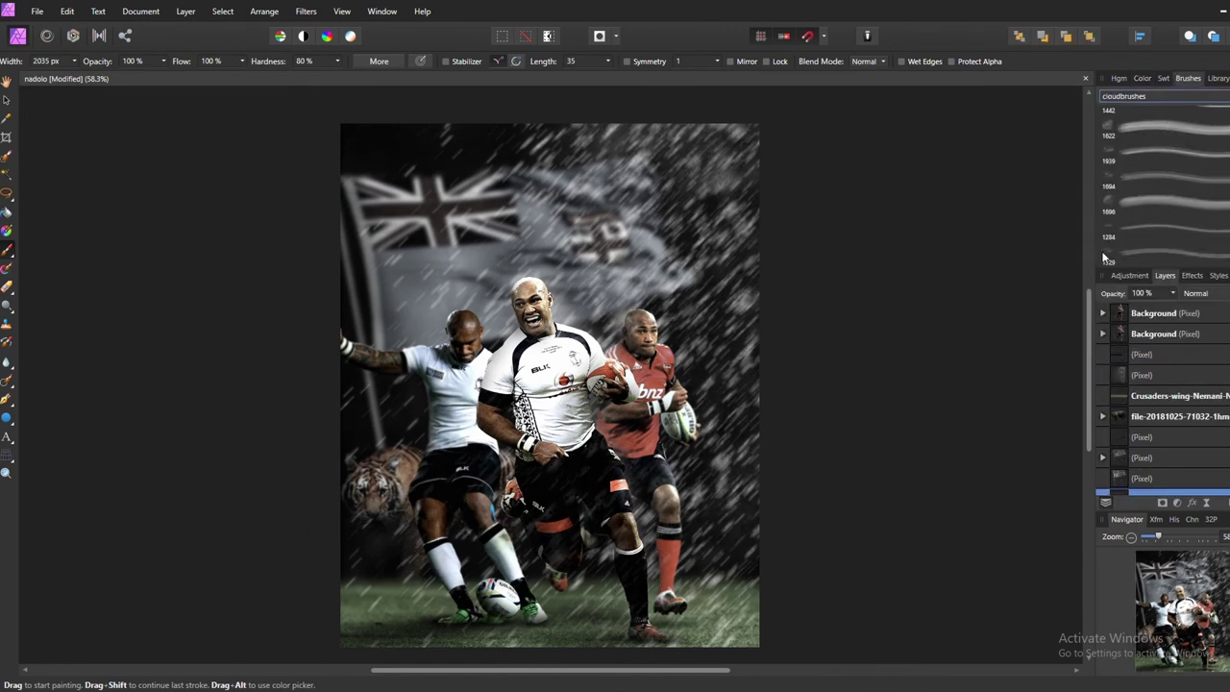
{"action": "left_click", "coordinate": [1163, 163]}
{"action": "left_click", "coordinate": [1142, 78]}
{"action": "left_click", "coordinate": [1125, 113]}
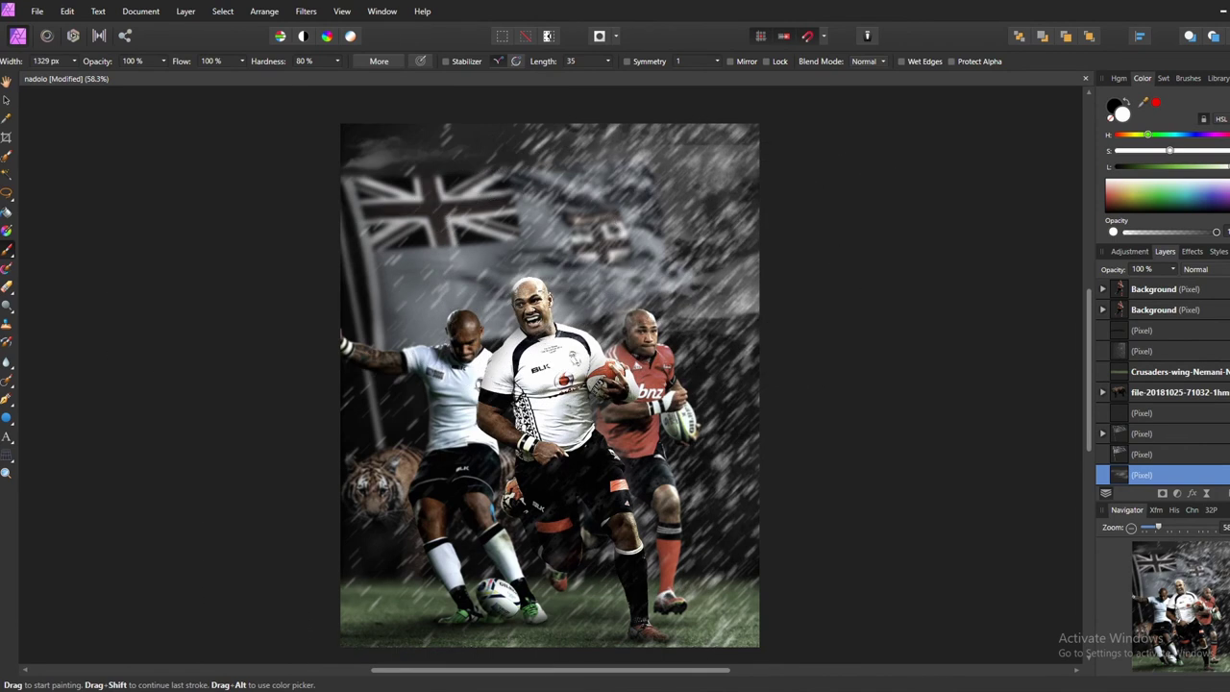
{"action": "left_click", "coordinate": [1189, 78]}
{"action": "left_click", "coordinate": [1163, 204]}
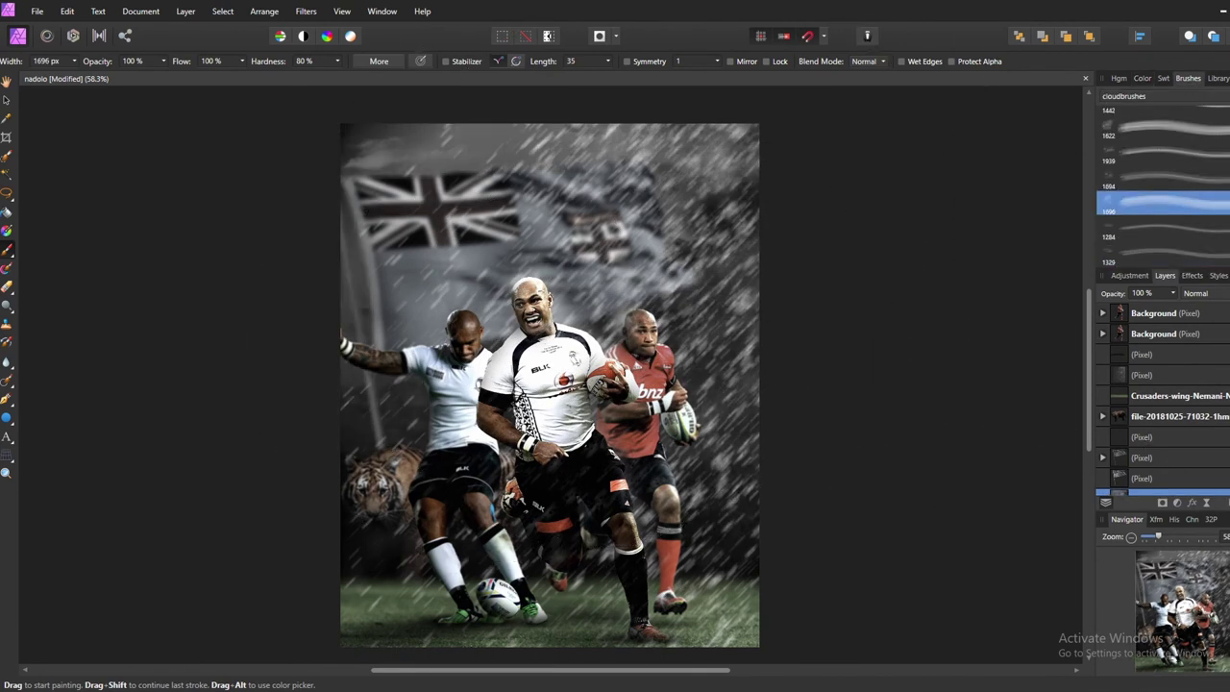
Step: Add a new masked pixel layer above the Crusaders player layer and resize the brush
{"action": "left_click", "coordinate": [1177, 395]}
{"action": "key", "text": "ctrl+shift+n"}
{"action": "key", "text": "bracketleft"}
{"action": "key", "text": "bracketleft"}
{"action": "key", "text": "bracketleft"}
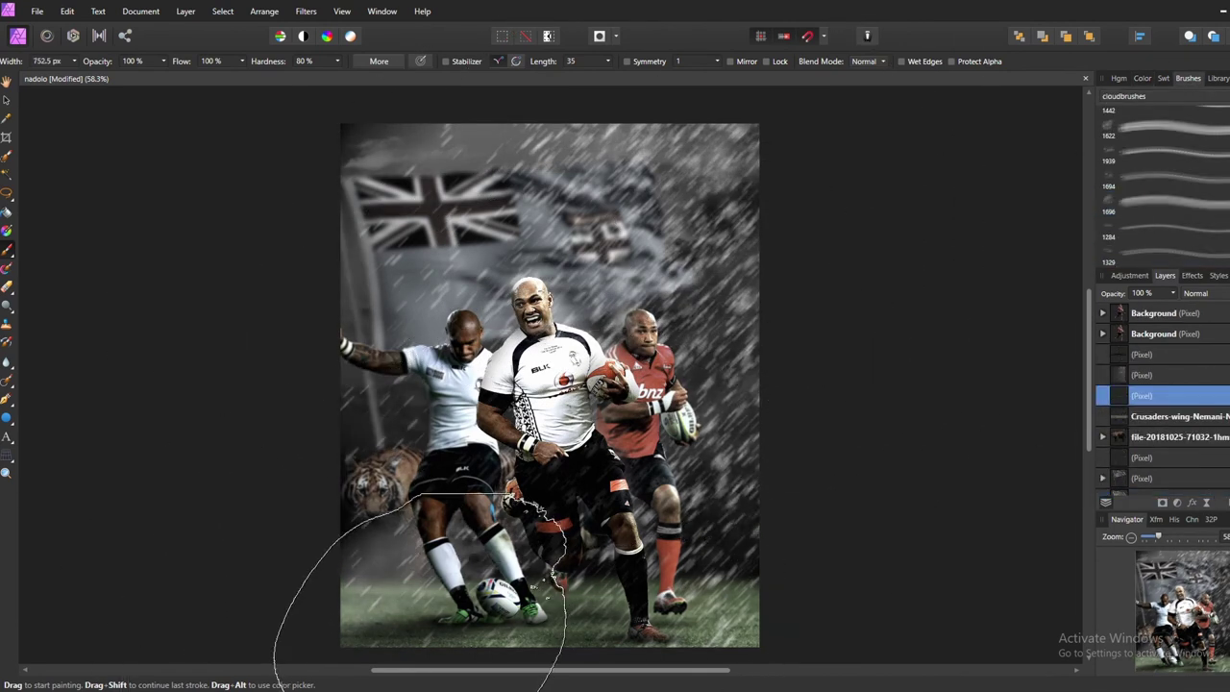
{"action": "key", "text": "bracketleft"}
{"action": "key", "text": "bracketleft"}
{"action": "key", "text": "bracketleft"}
{"action": "key", "text": "bracketleft"}
{"action": "key", "text": "bracketleft"}
{"action": "key", "text": "bracketleft"}
{"action": "left_click", "coordinate": [1162, 503]}
{"action": "key", "text": "bracketleft"}
{"action": "key", "text": "bracketleft"}
{"action": "key", "text": "bracketleft"}
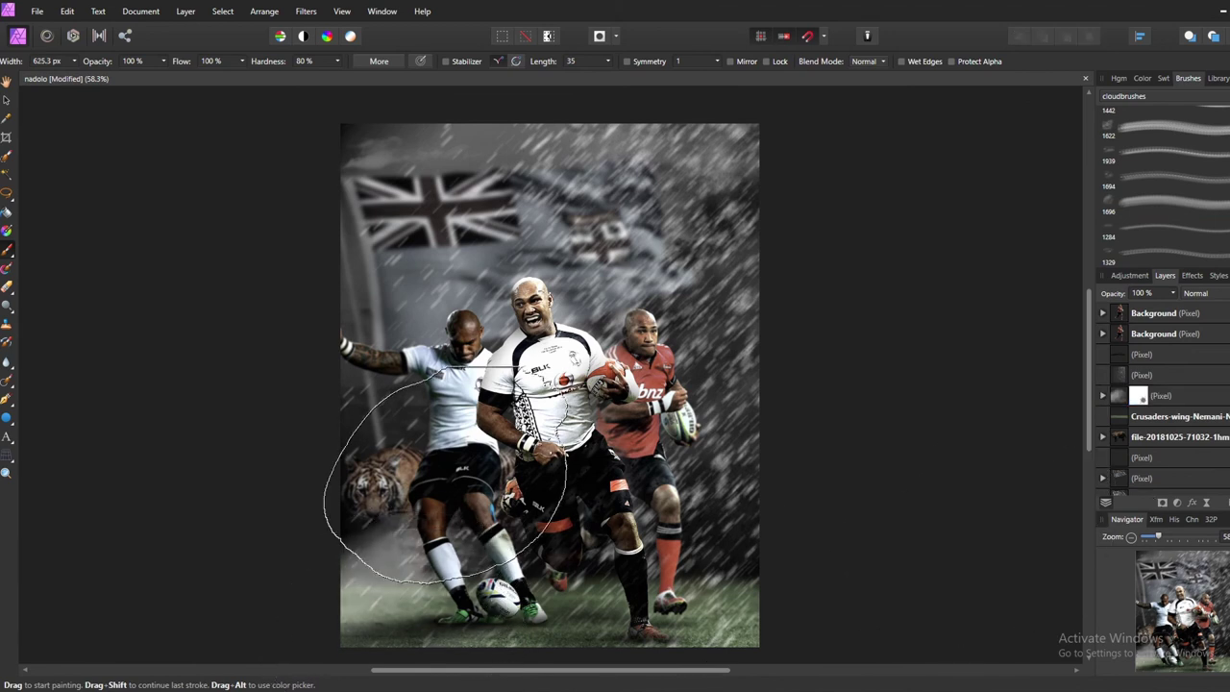
{"action": "key", "text": "bracketleft"}
{"action": "key", "text": "bracketleft"}
{"action": "key", "text": "bracketleft"}
{"action": "key", "text": "bracketleft"}
{"action": "key", "text": "bracketleft"}
{"action": "key", "text": "bracketleft"}
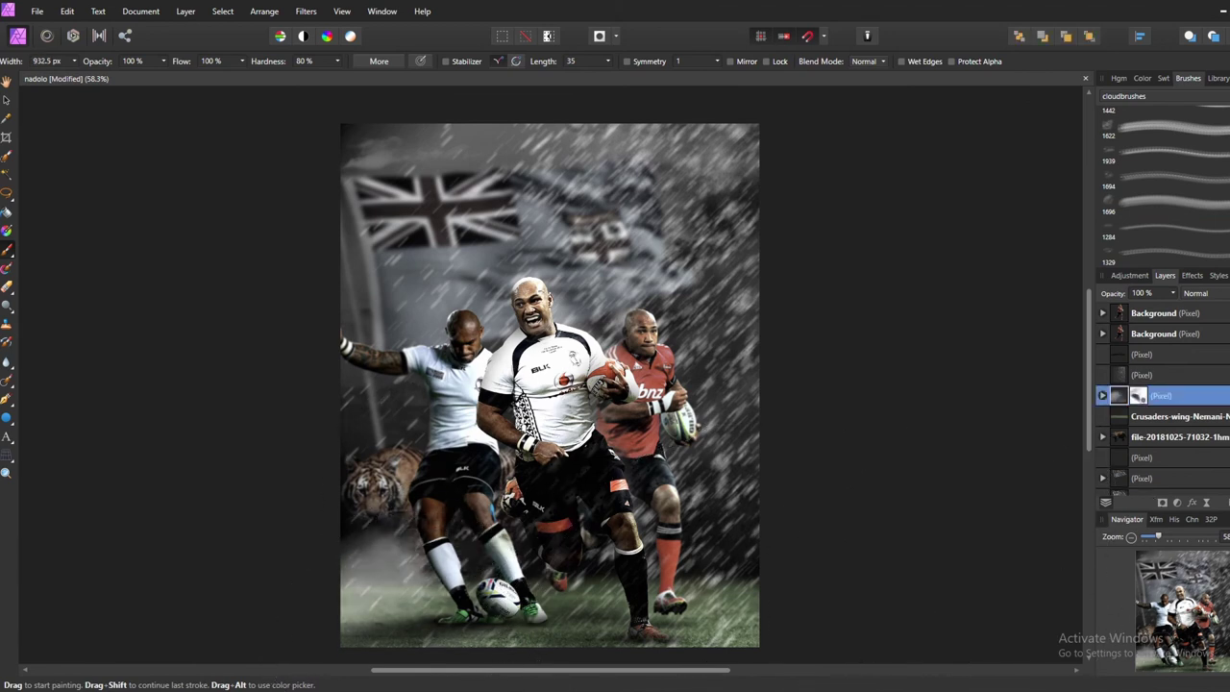
{"action": "key", "text": "bracketleft"}
{"action": "key", "text": "bracketleft"}
{"action": "key", "text": "bracketleft"}
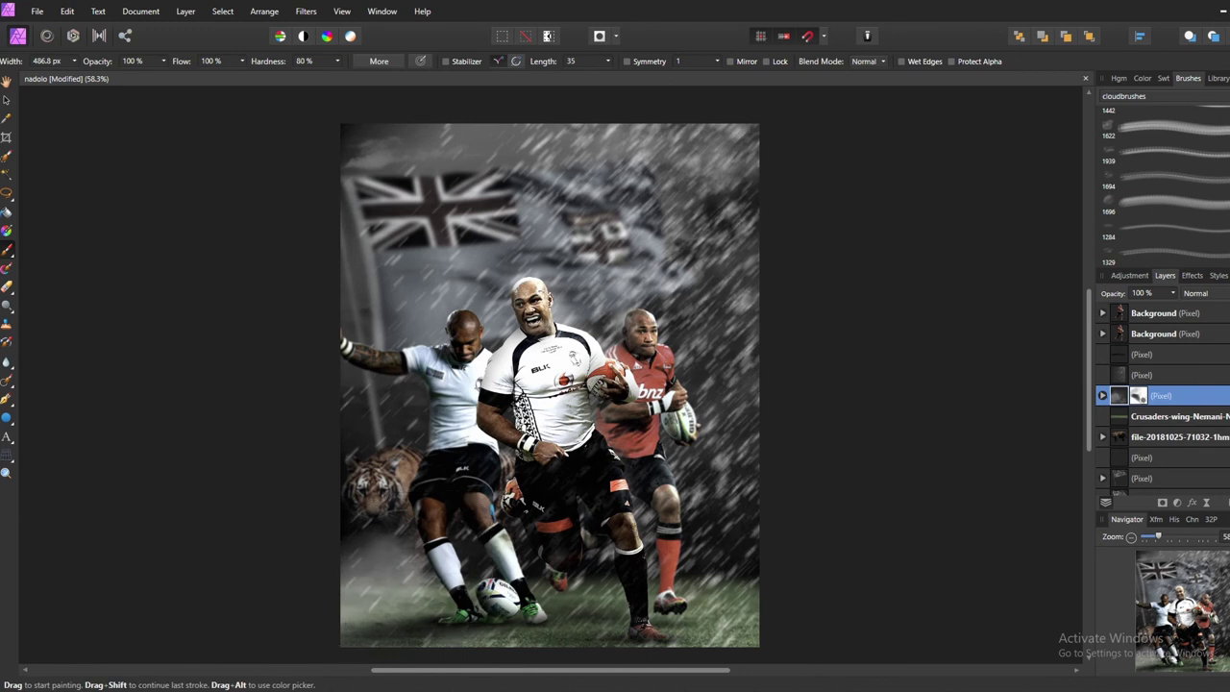
{"action": "key", "text": "bracketright"}
{"action": "key", "text": "bracketright"}
{"action": "key", "text": "bracketright"}
Step: Paint a soft white fog cloud over the players with the 1442 cloud brush
{"action": "scroll", "coordinate": [1199, 395], "scroll_direction": "up", "scroll_amount": 3}
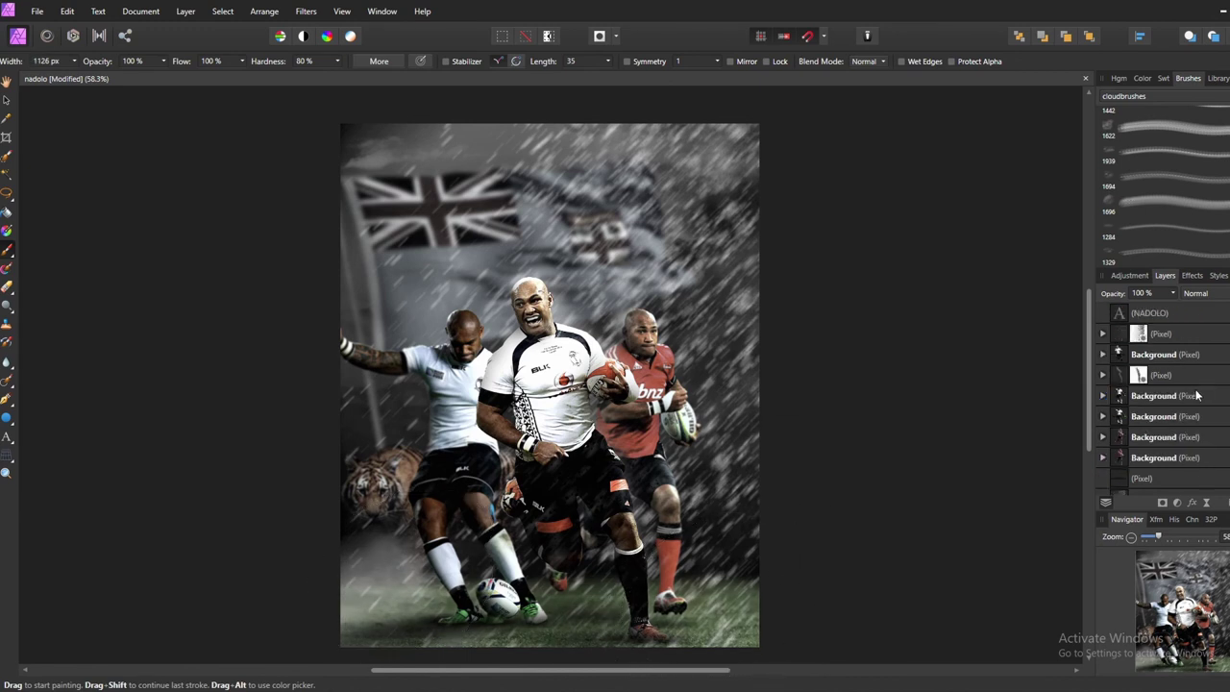
{"action": "left_click", "coordinate": [1163, 110]}
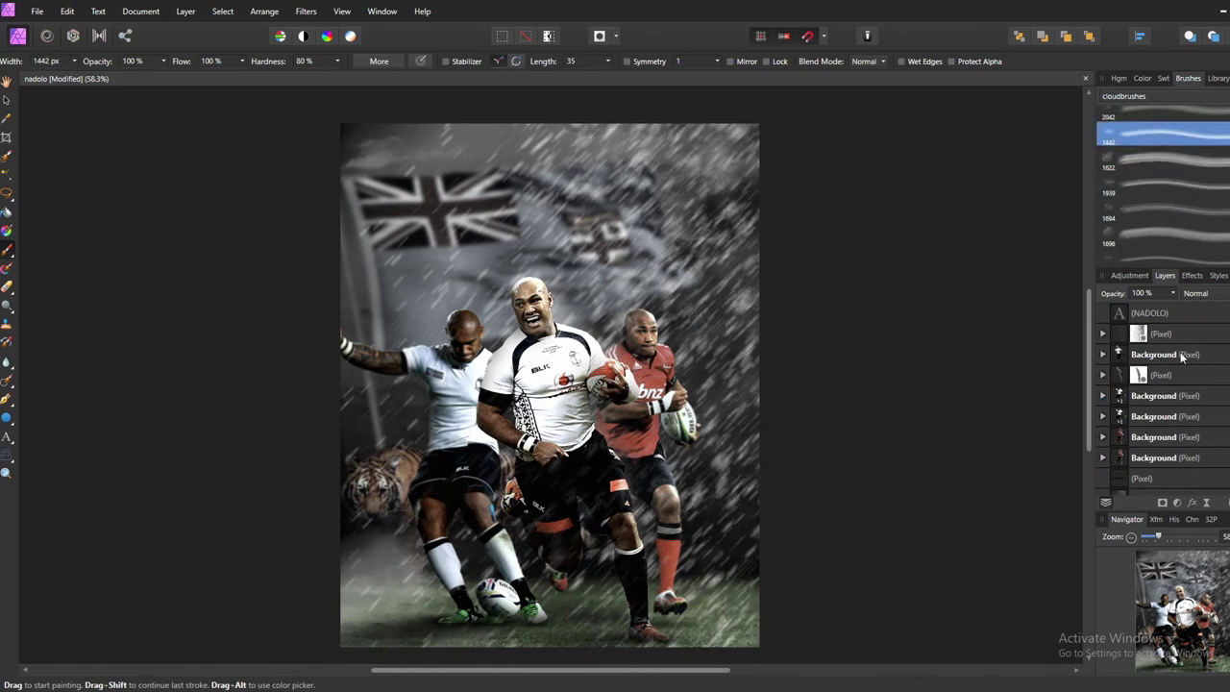
{"action": "left_click", "coordinate": [548, 261]}
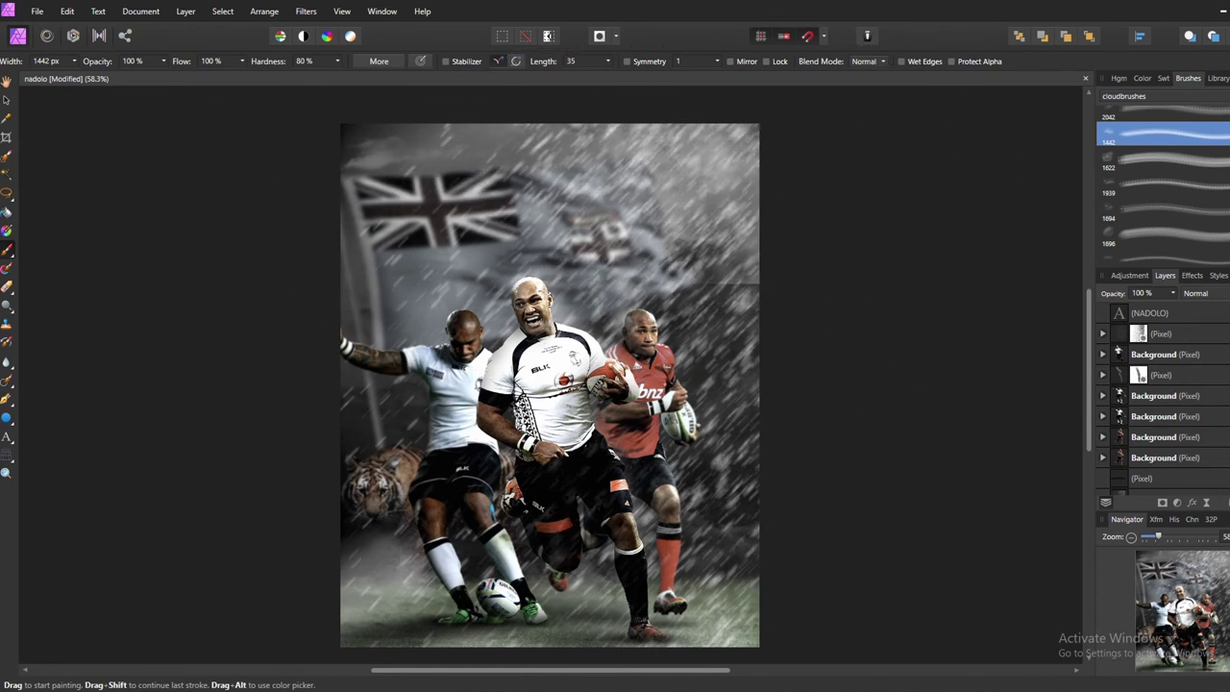
{"action": "scroll", "coordinate": [1208, 407], "scroll_direction": "down", "scroll_amount": 3}
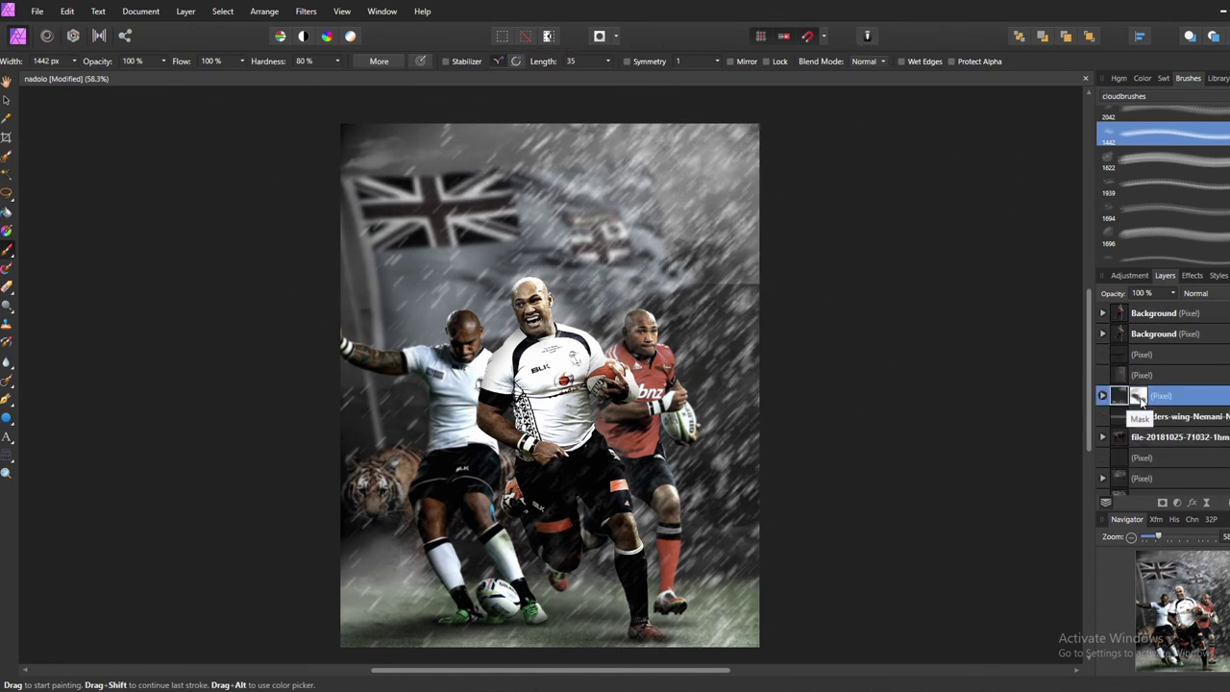
{"action": "key", "text": "ctrl+z"}
{"action": "scroll", "coordinate": [1109, 395], "scroll_direction": "down", "scroll_amount": 3}
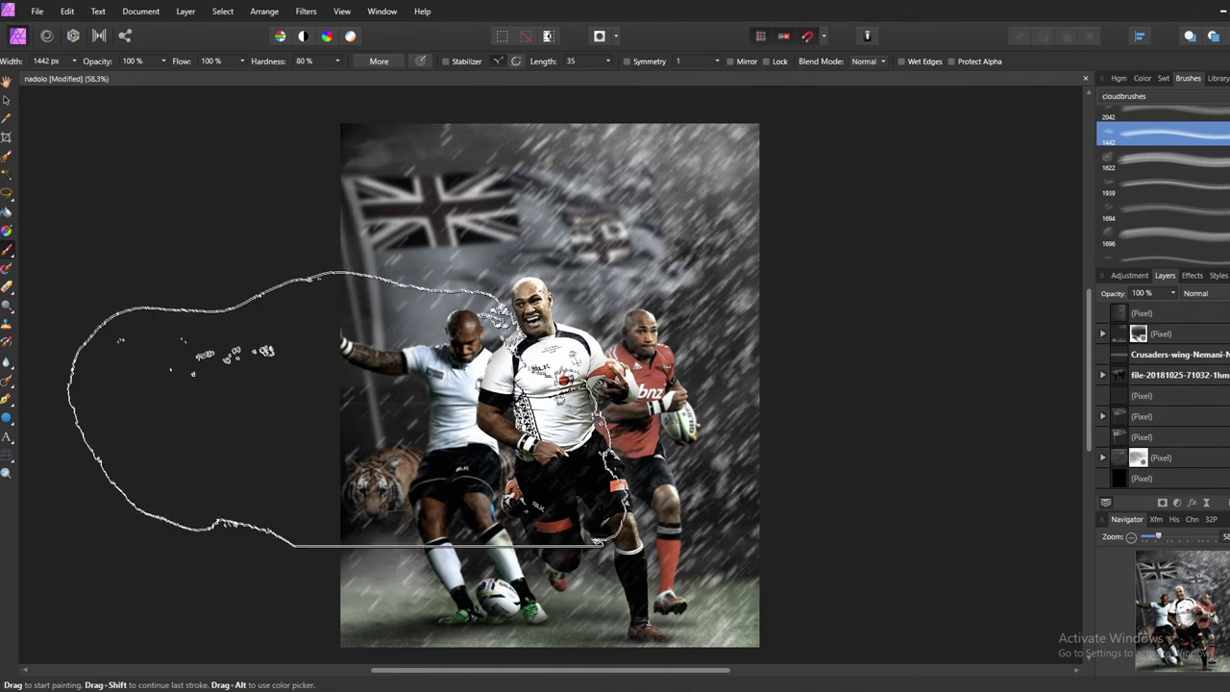
{"action": "left_click", "coordinate": [1178, 457]}
Step: Fade the fog layer beneath the NADOLO text to 25% opacity
{"action": "scroll", "coordinate": [1167, 437], "scroll_direction": "up", "scroll_amount": 3}
{"action": "left_click", "coordinate": [1173, 354]}
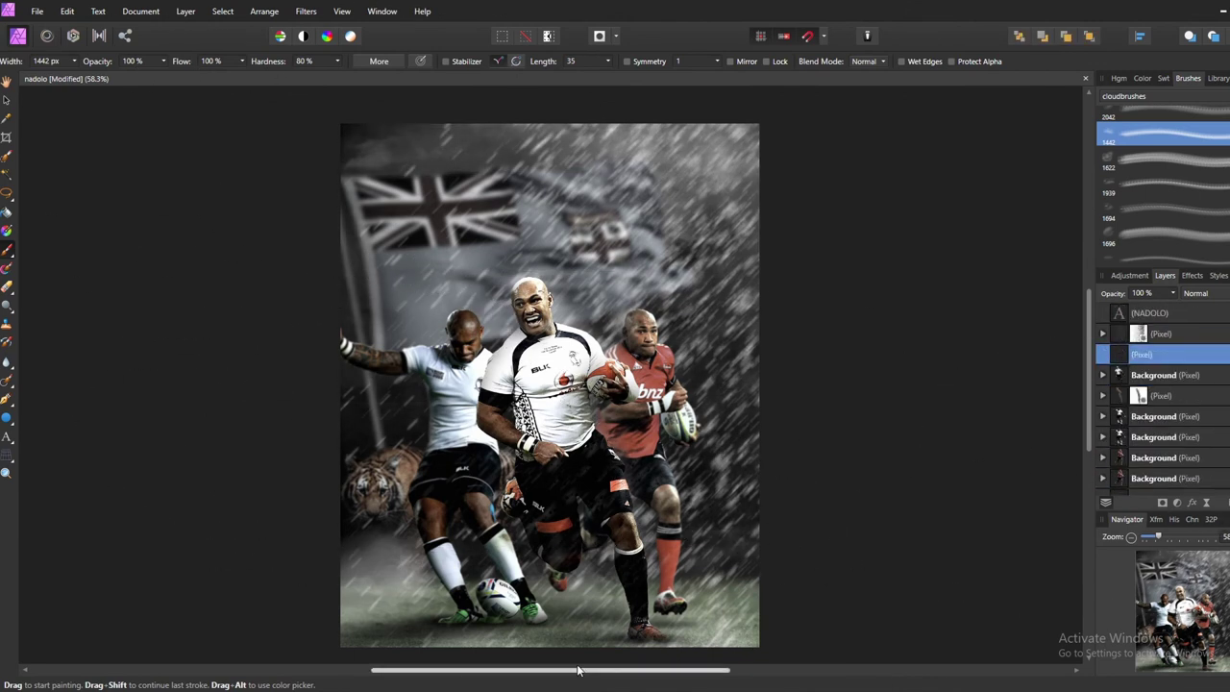
{"action": "left_click_drag", "start_coordinate": [1173, 294], "coordinate": [1135, 313]}
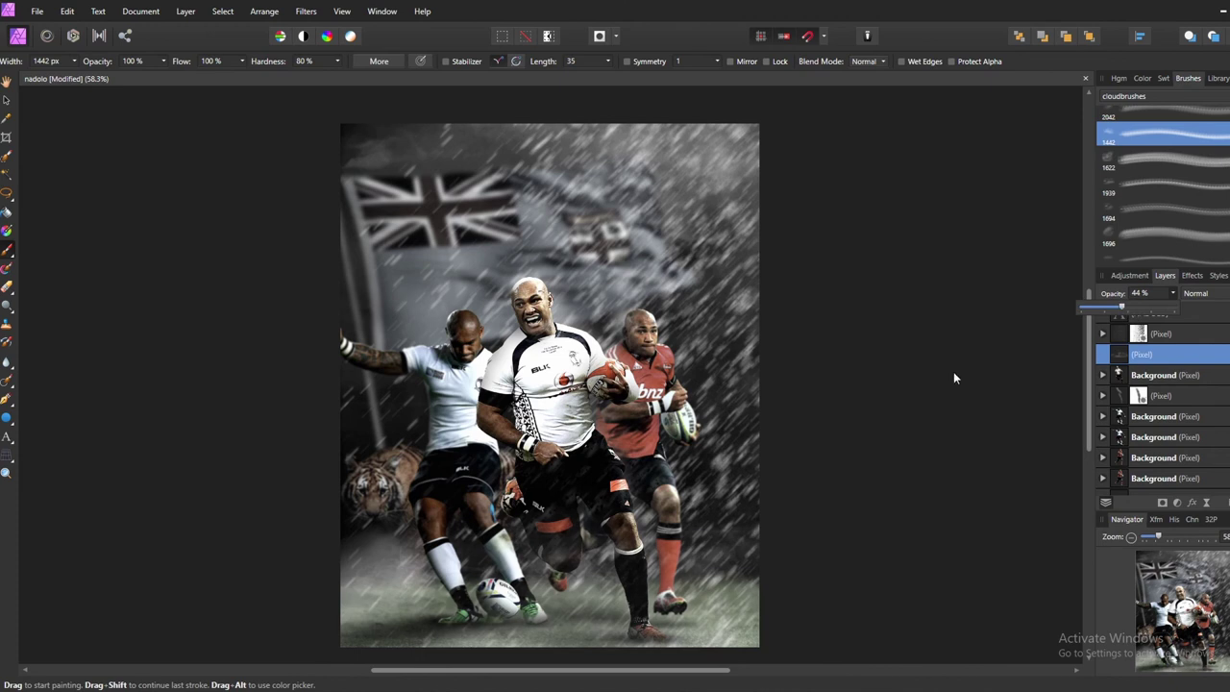
{"action": "scroll", "coordinate": [954, 378], "scroll_direction": "up", "scroll_amount": 1}
{"action": "scroll", "coordinate": [1168, 404], "scroll_direction": "down", "scroll_amount": 3}
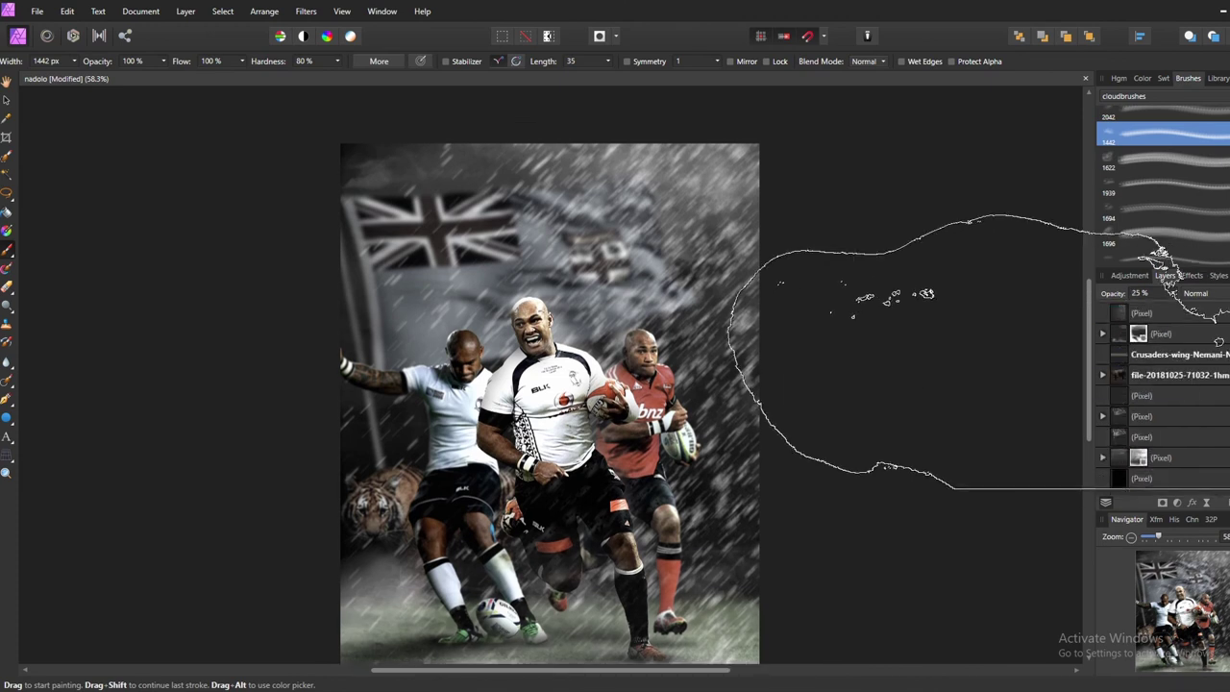
Step: Place the TSC Final PNG White logo and scale it small into the top-right corner
{"action": "key", "text": "ctrl+o"}
{"action": "left_click", "coordinate": [1104, 567]}
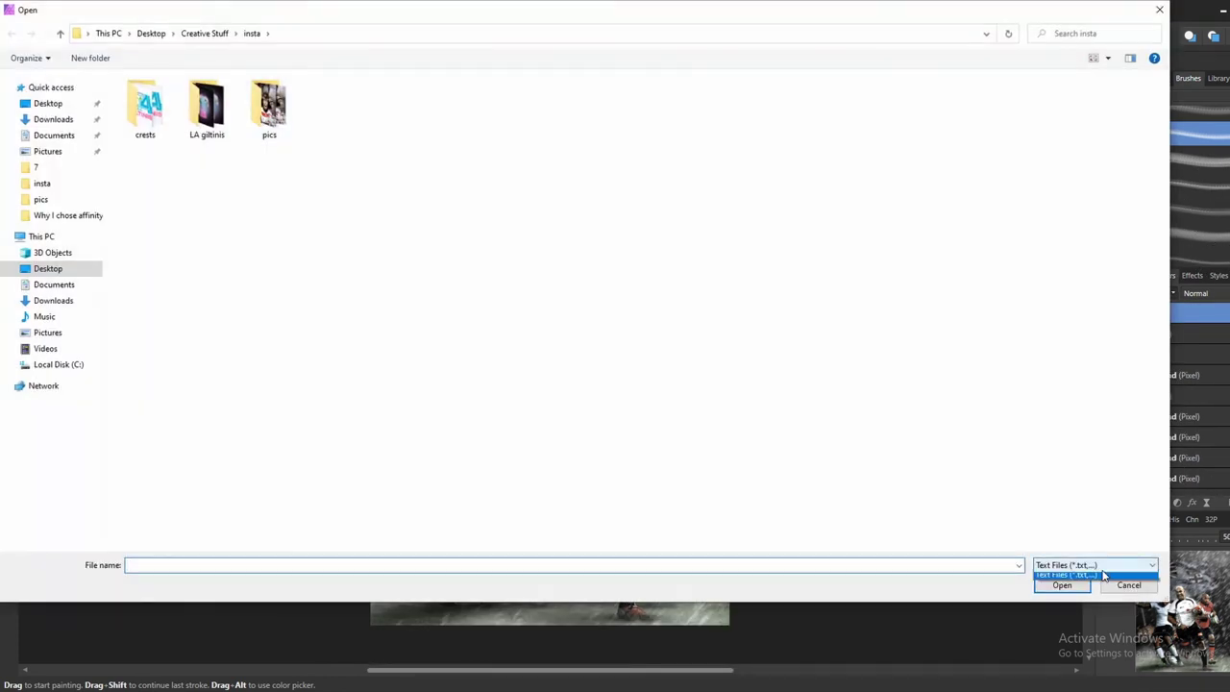
{"action": "left_click", "coordinate": [1129, 585]}
{"action": "left_click", "coordinate": [37, 11]}
{"action": "left_click", "coordinate": [45, 295]}
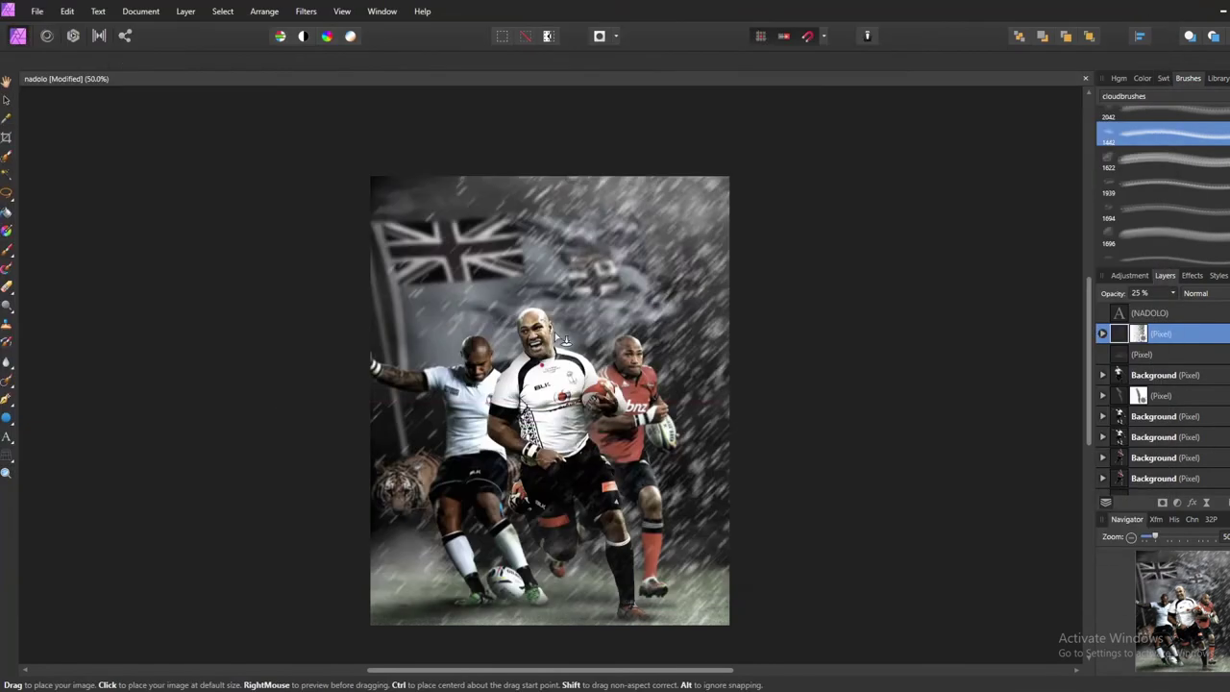
{"action": "left_click_drag", "start_coordinate": [567, 341], "coordinate": [852, 384]}
{"action": "left_click_drag", "start_coordinate": [736, 337], "coordinate": [709, 219]}
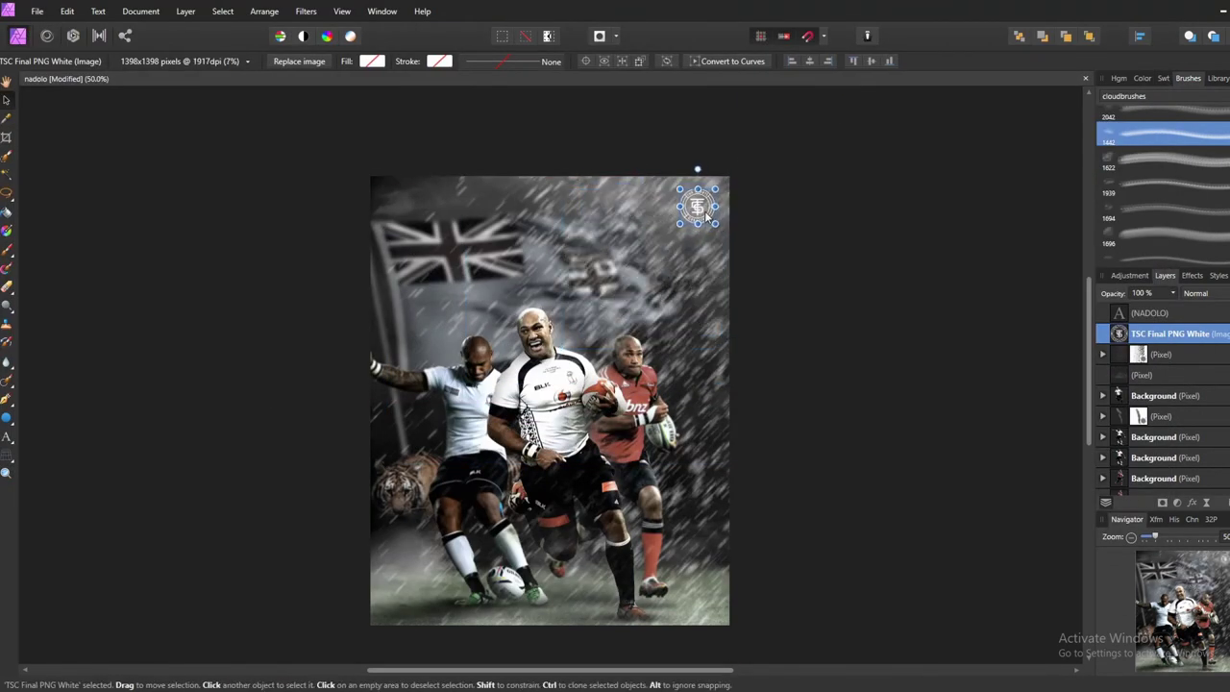
Step: Merge all visible layers into a new layer and slightly darken its exposure in Develop
{"action": "key", "text": "ctrl+shift+alt+e"}
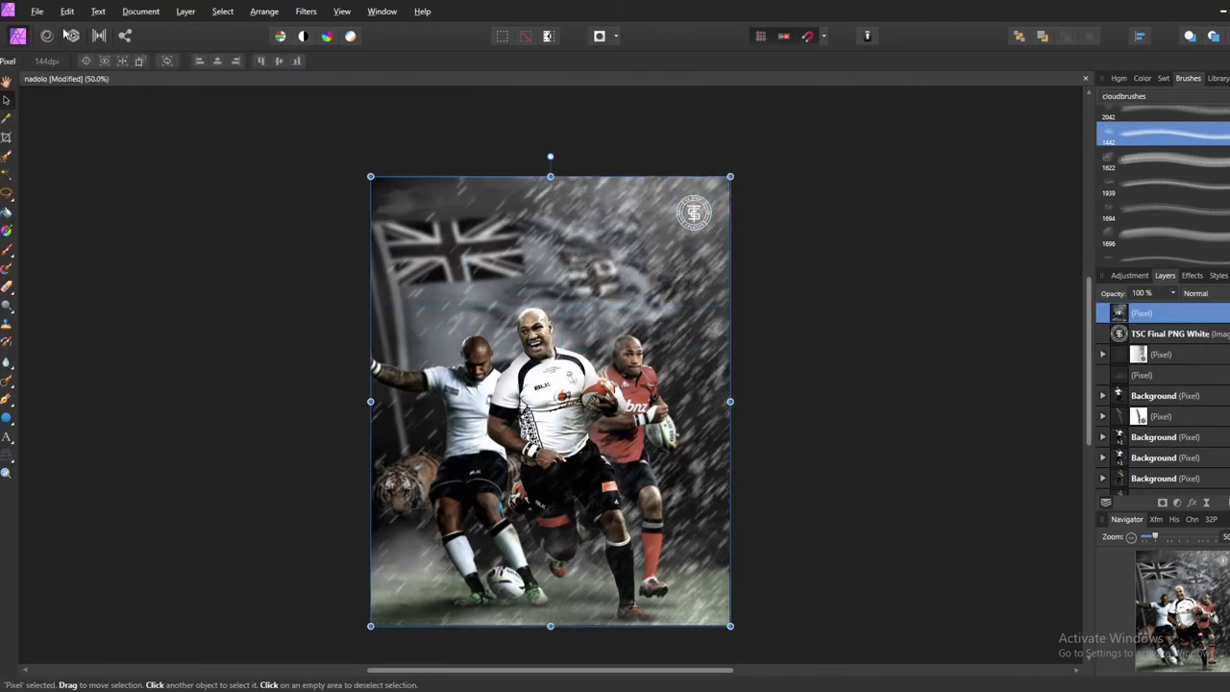
{"action": "left_click", "coordinate": [69, 36]}
{"action": "mouse_move", "coordinate": [1160, 341]}
{"action": "left_mouse_down"}
{"action": "mouse_move", "coordinate": [1131, 373]}
{"action": "mouse_move", "coordinate": [1168, 404]}
{"action": "left_mouse_up"}
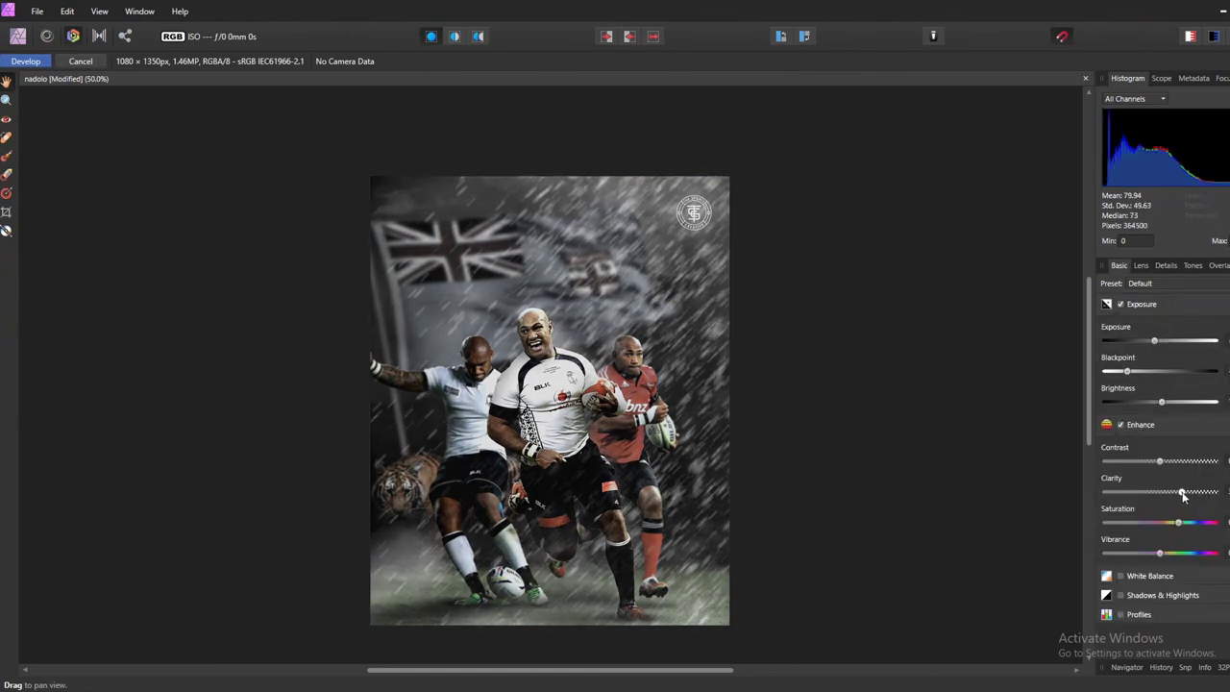
Step: Reduce saturation, enable Shadows & Highlights, and add a dark Post Crop Vignette at -66 intensity
{"action": "left_click_drag", "start_coordinate": [1178, 522], "coordinate": [1162, 524]}
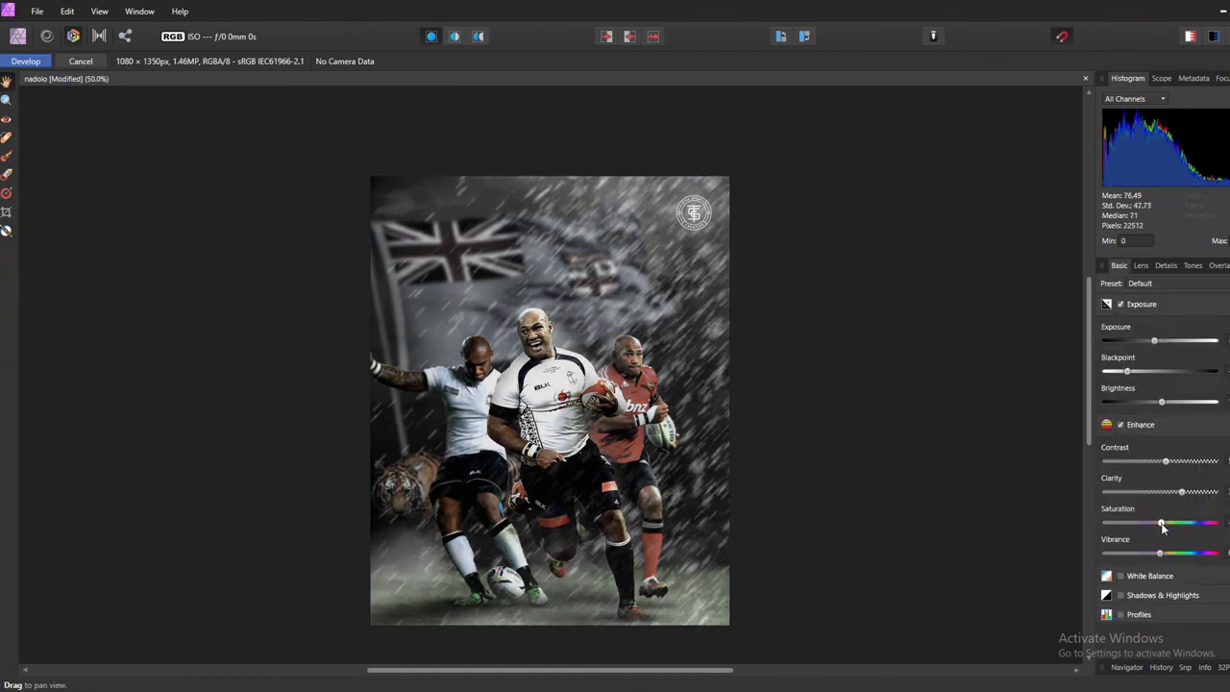
{"action": "left_click", "coordinate": [1158, 595]}
{"action": "left_click", "coordinate": [1156, 267]}
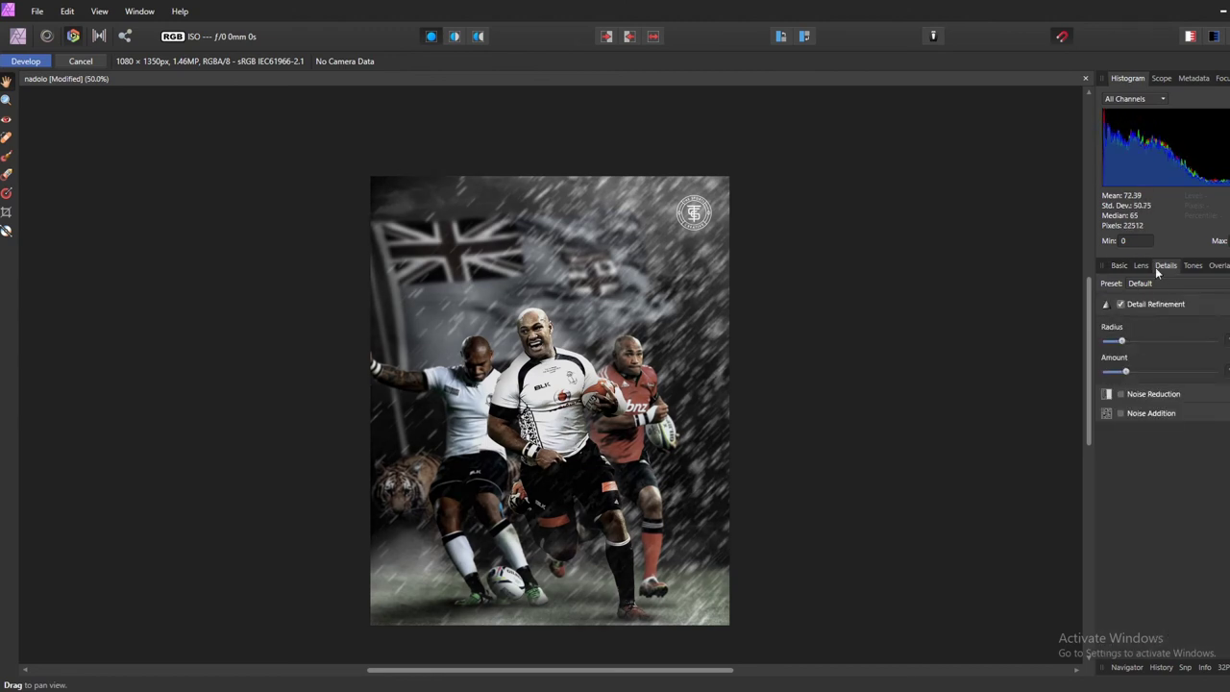
{"action": "left_click", "coordinate": [1141, 265]}
{"action": "left_click", "coordinate": [1177, 588]}
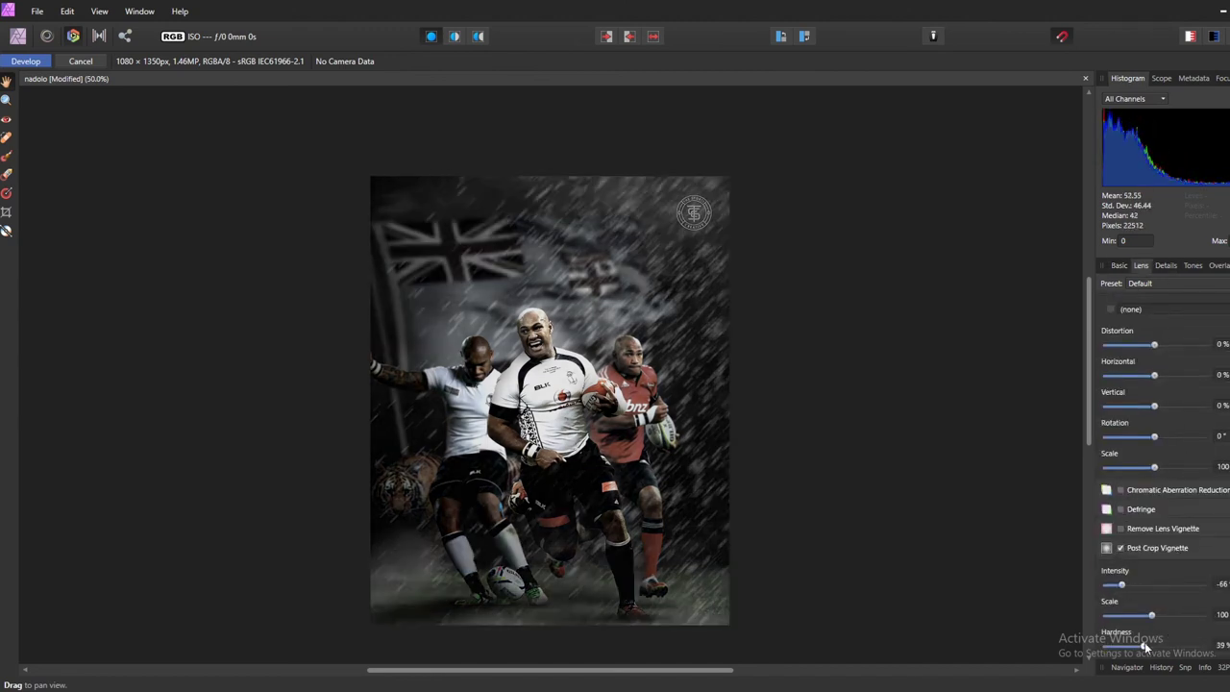